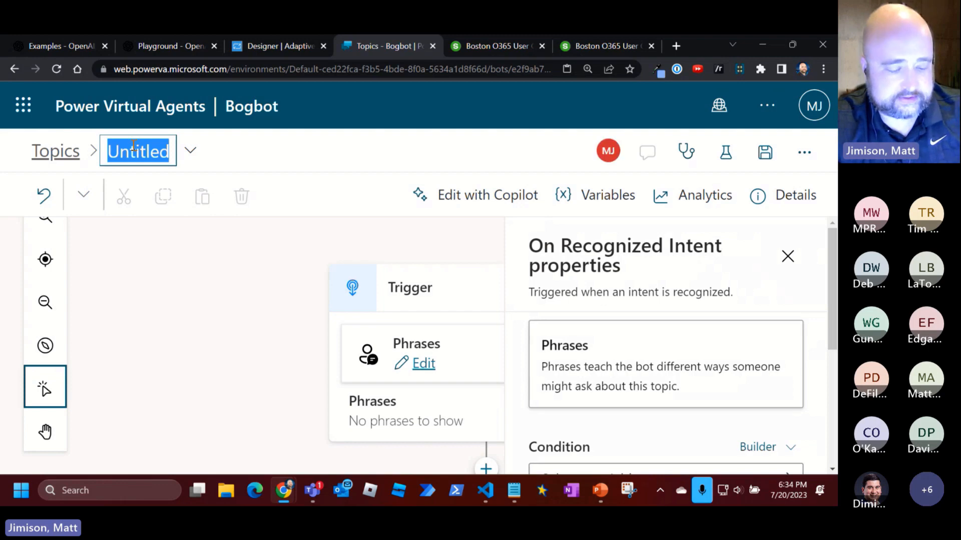
# Name the untitled topic Chat and save it
pyautogui.write('Chat')
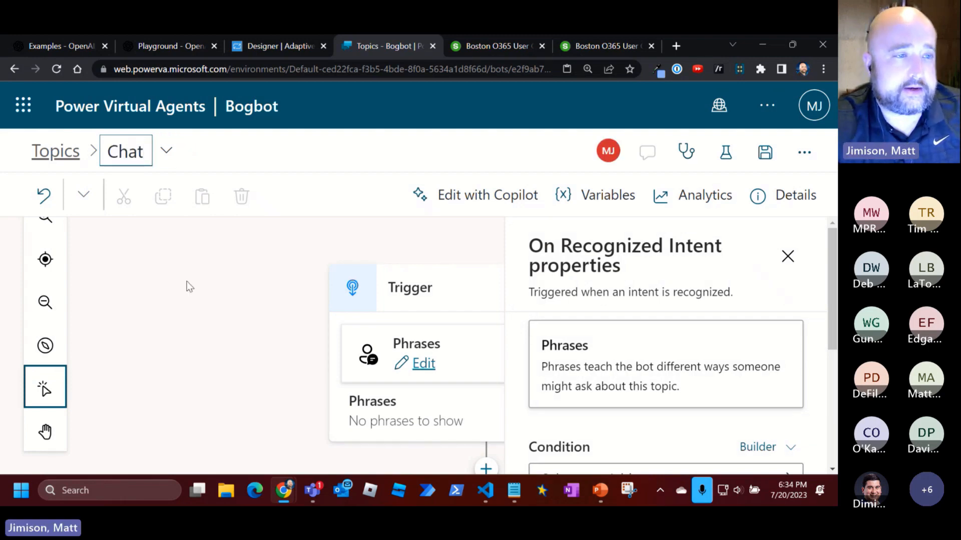
pyautogui.click(184, 324)
pyautogui.click(765, 152)
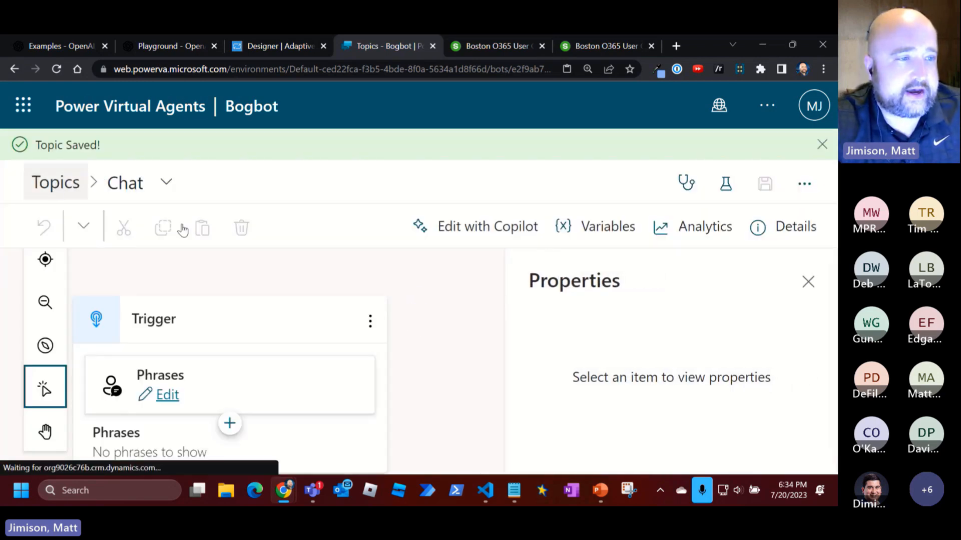
# Create another blank topic from the topics list and name it Image
pyautogui.click(84, 193)
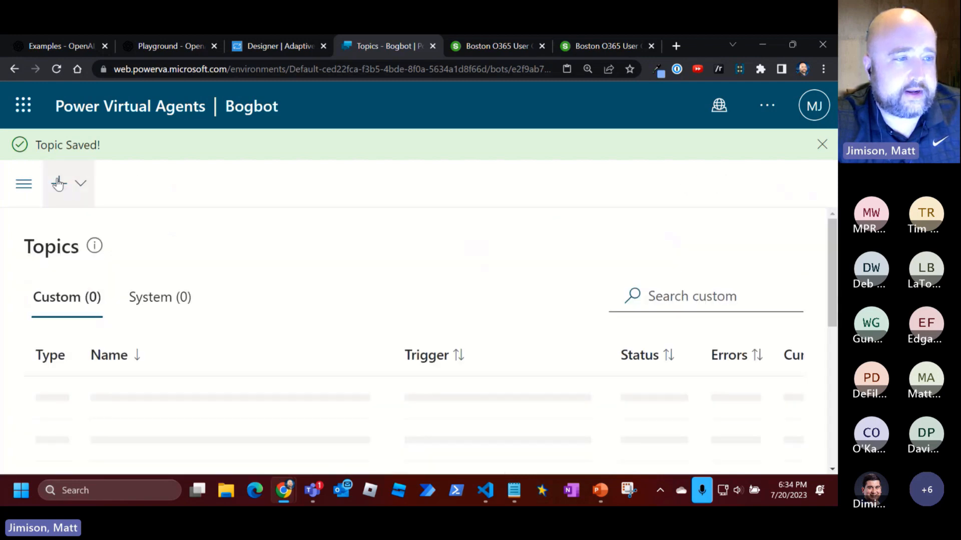
pyautogui.click(83, 191)
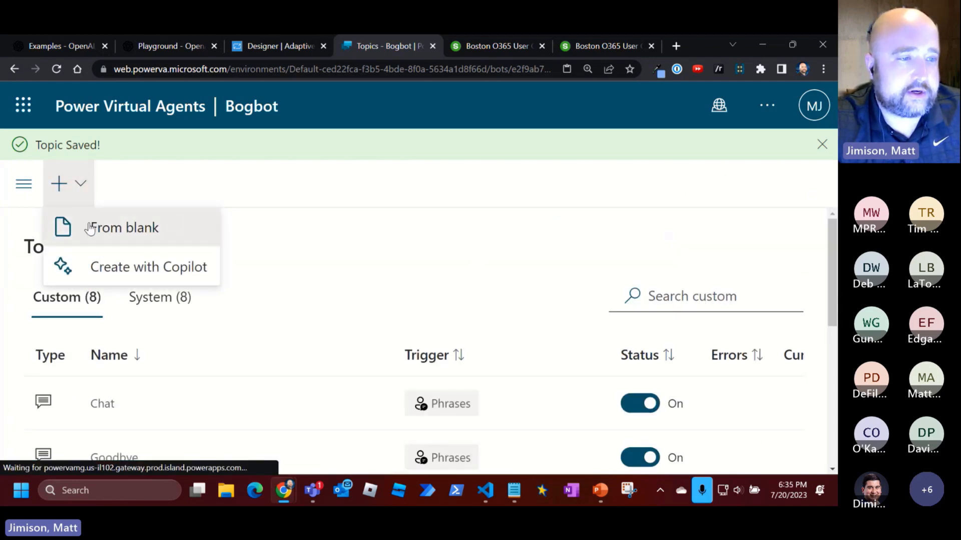
pyautogui.click(234, 223)
pyautogui.click(152, 184)
pyautogui.write('Imag')
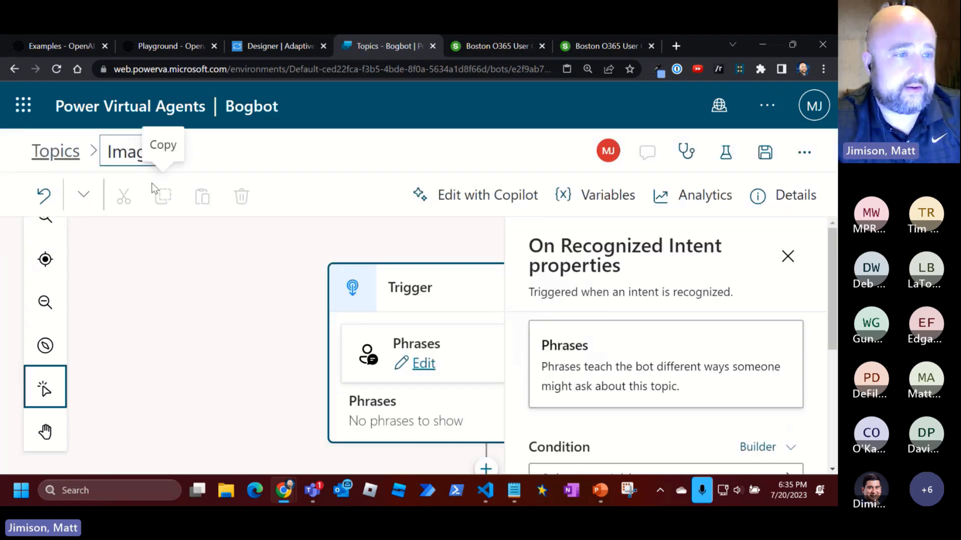
pyautogui.write('e')
pyautogui.press('Return')
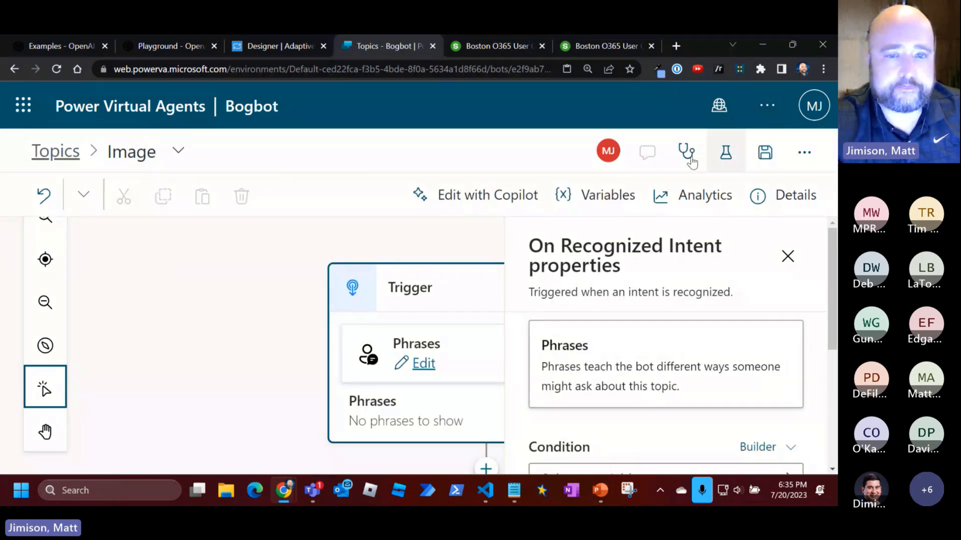
# Add the trigger phrase "bogimage" to the Image topic and save the topic
pyautogui.click(424, 365)
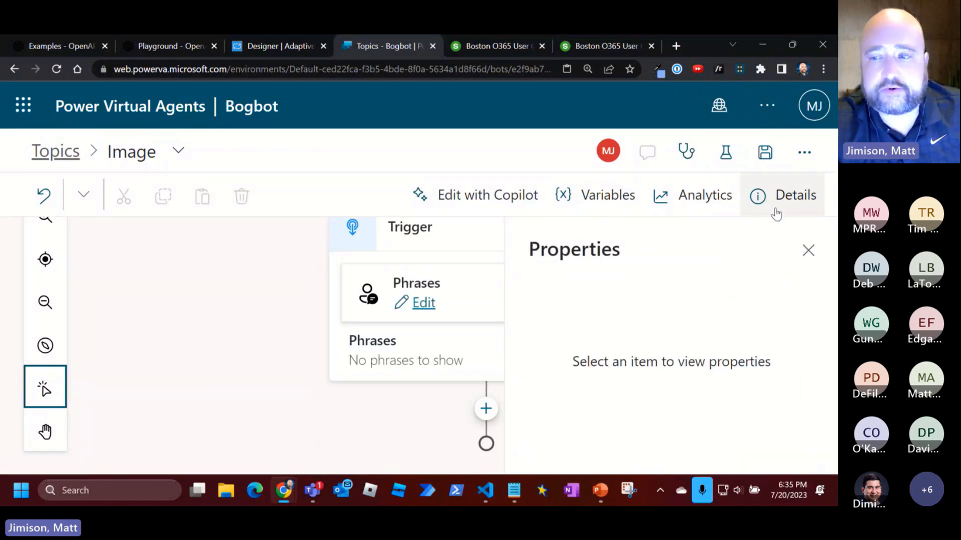
pyautogui.click(808, 250)
pyautogui.click(419, 306)
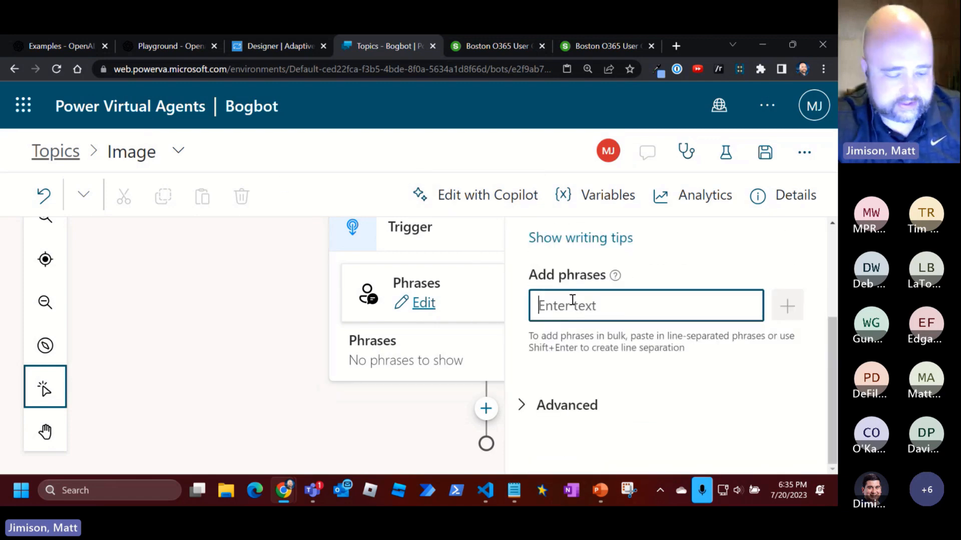
pyautogui.write('bogimage')
pyautogui.press('Return')
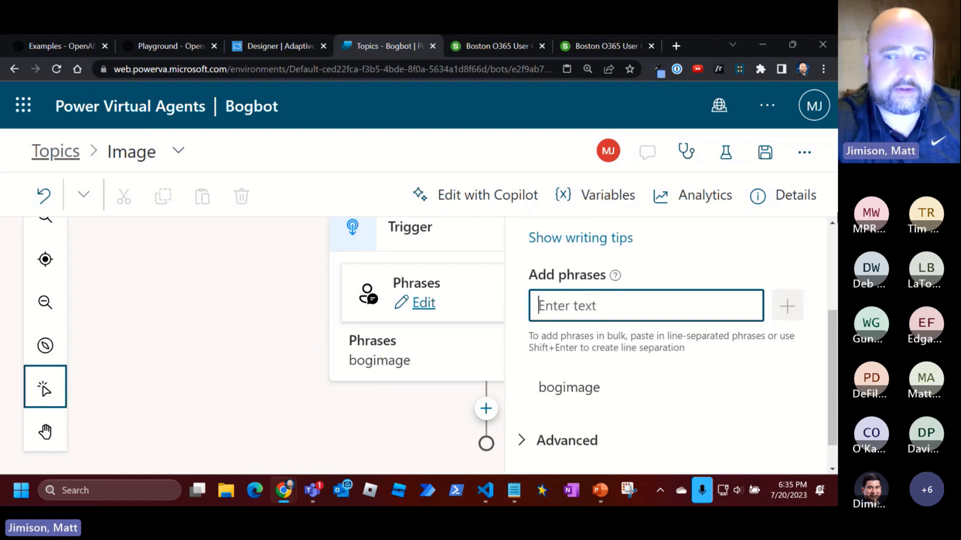
pyautogui.click(766, 154)
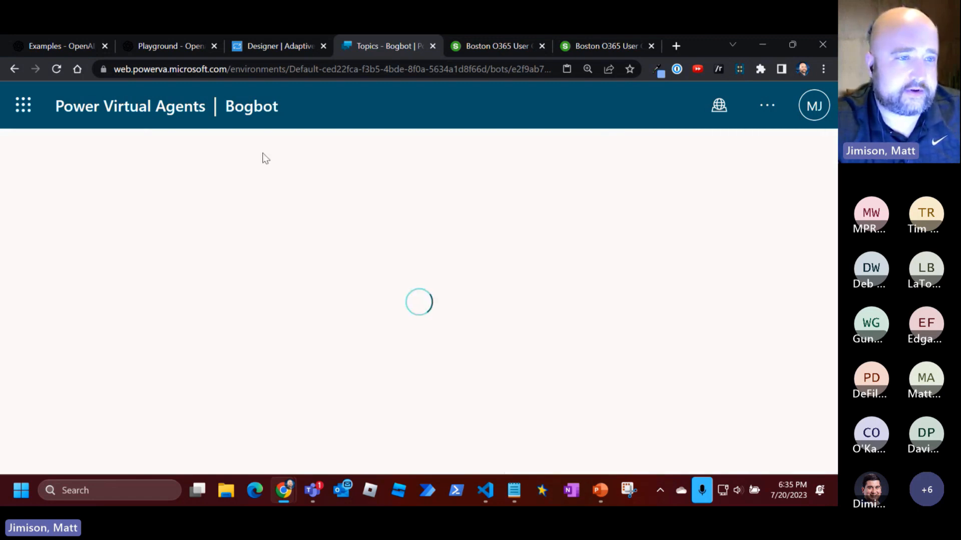
# Return to the topics list and open the Fallback system topic
pyautogui.click(61, 186)
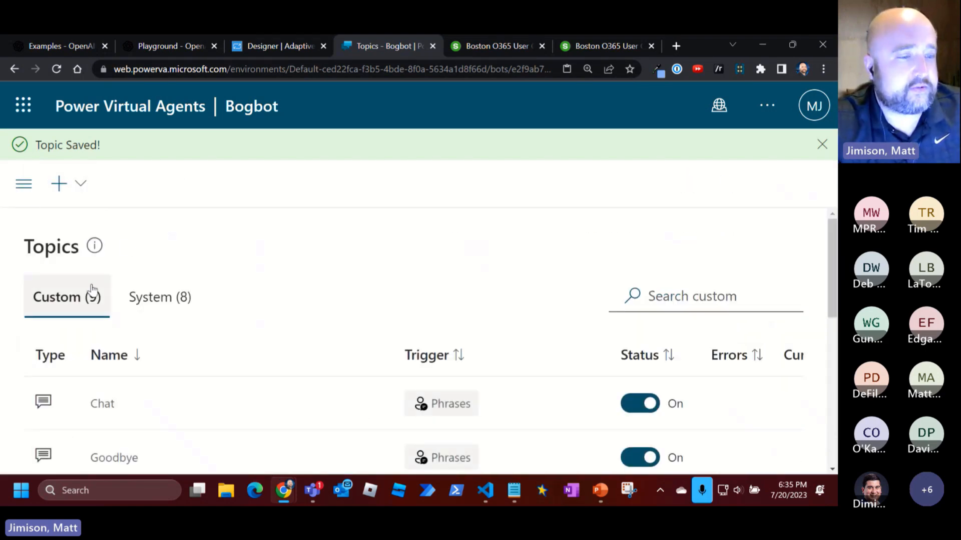
pyautogui.click(171, 303)
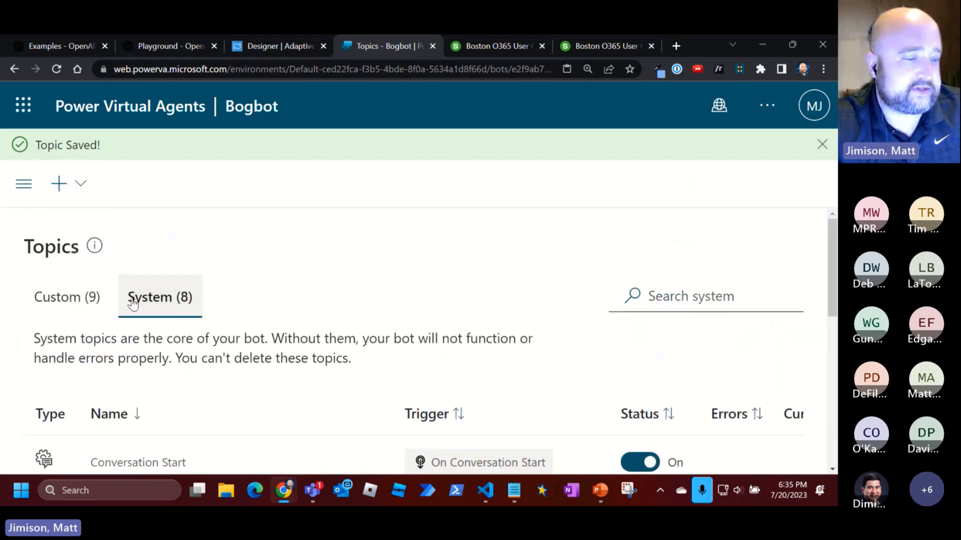
pyautogui.scroll(-1, 349, 269)
pyautogui.scroll(-4, 349, 268)
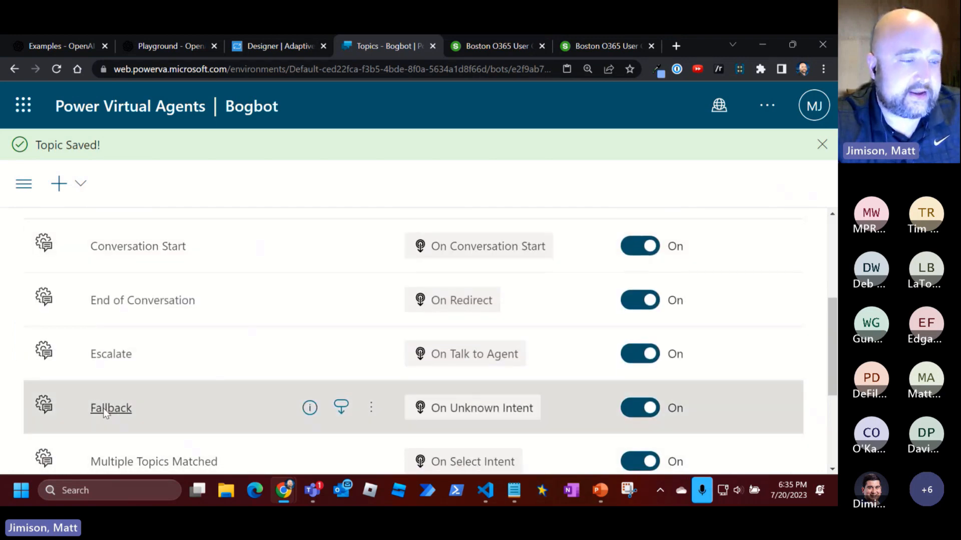
pyautogui.click(108, 408)
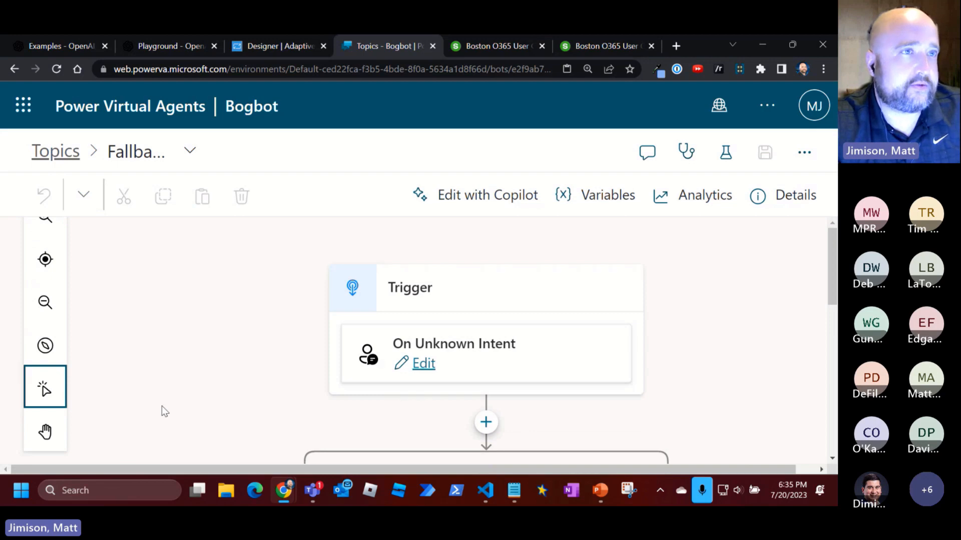
# Delete the FallbackCount condition node from the Fallback topic
pyautogui.scroll(-5, 224, 350)
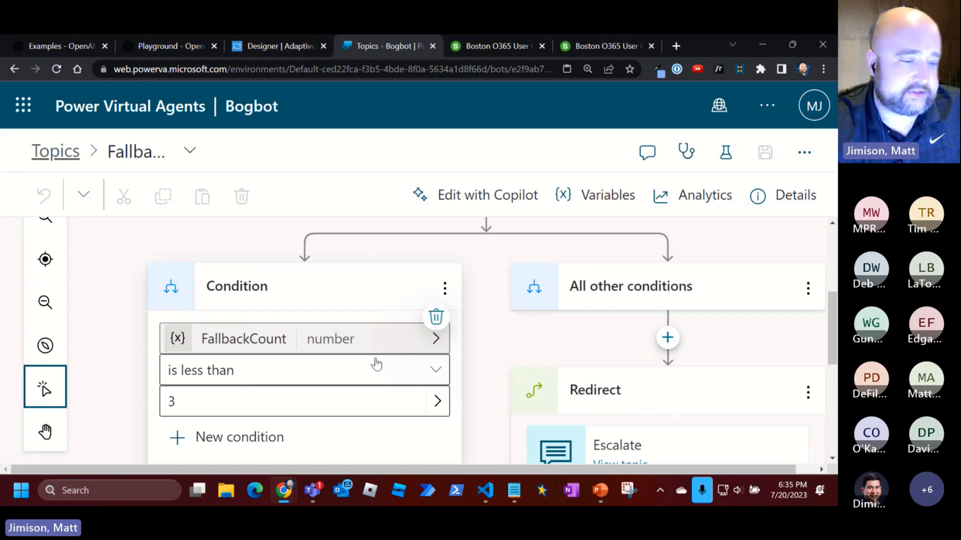
pyautogui.scroll(-4, 361, 358)
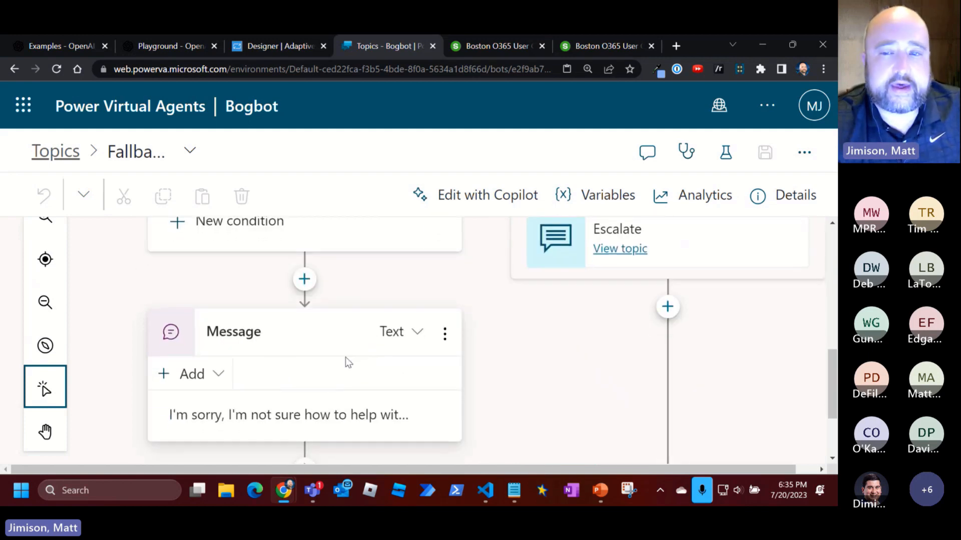
pyautogui.scroll(4, 349, 362)
pyautogui.click(444, 285)
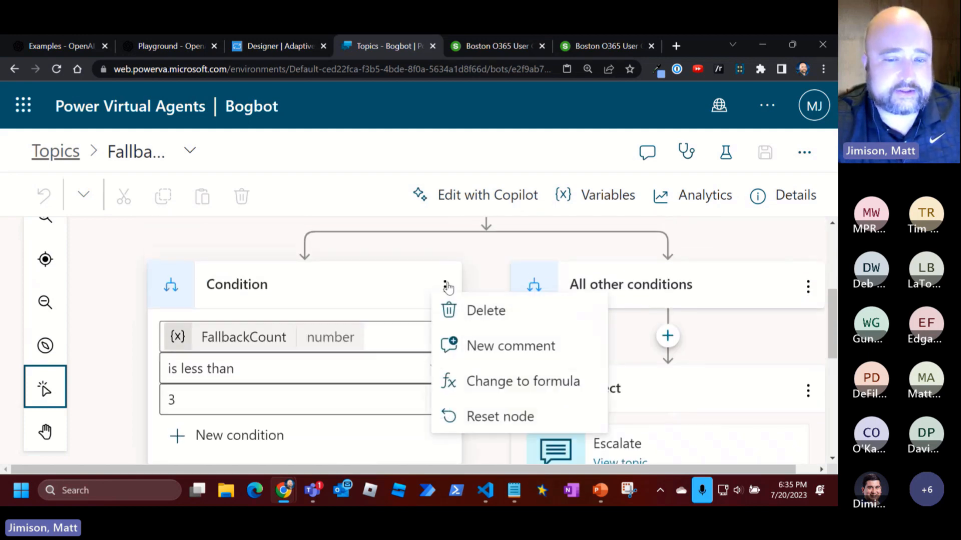
pyautogui.click(464, 326)
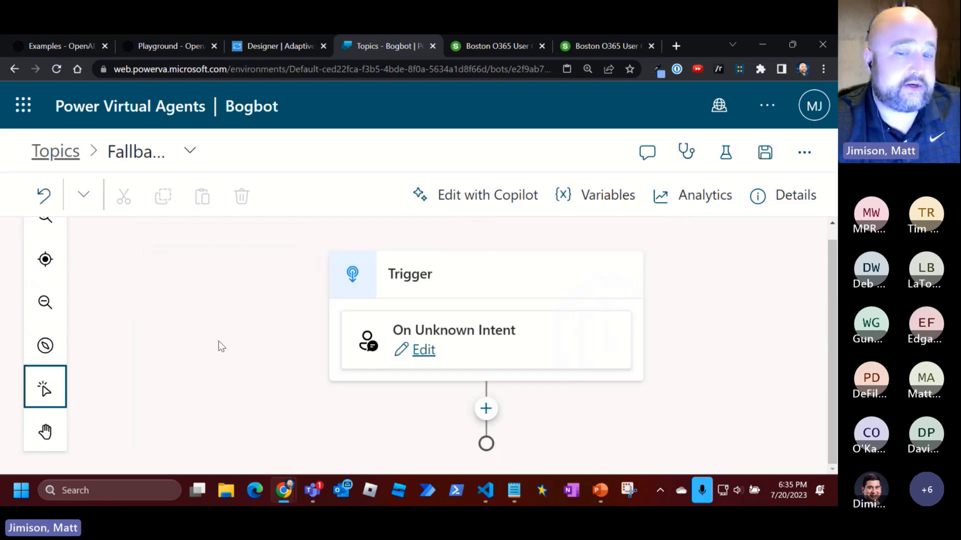
pyautogui.click(486, 410)
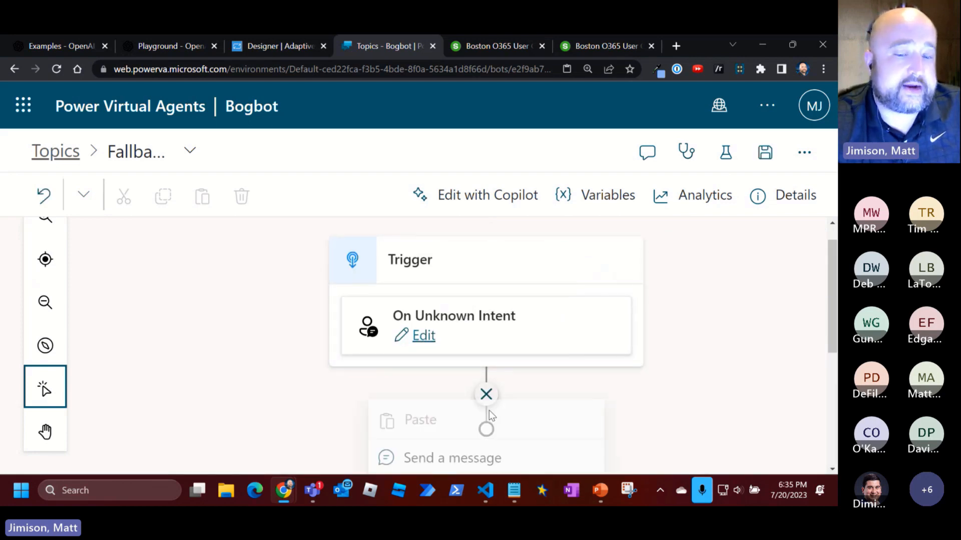
pyautogui.scroll(-1, 534, 386)
pyautogui.click(539, 392)
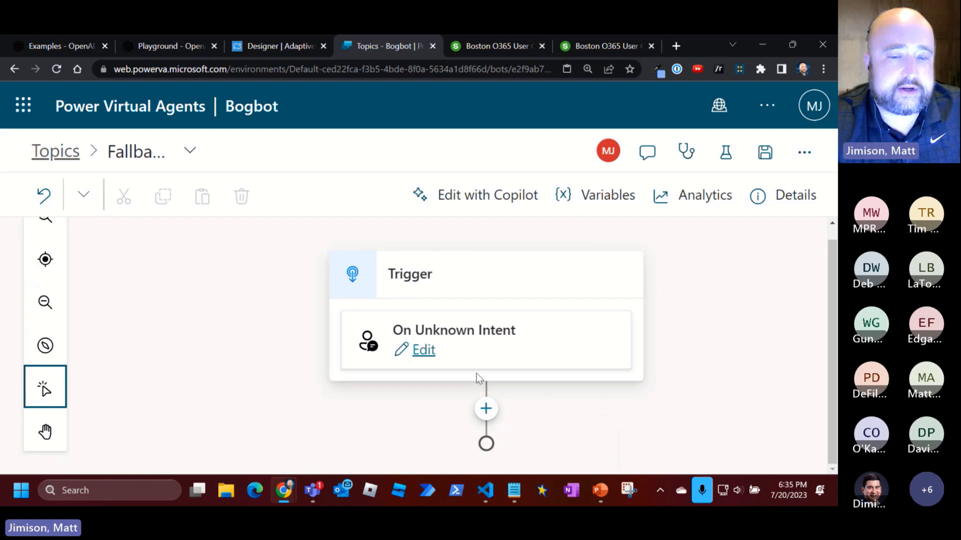
pyautogui.click(486, 409)
pyautogui.scroll(-1, 499, 432)
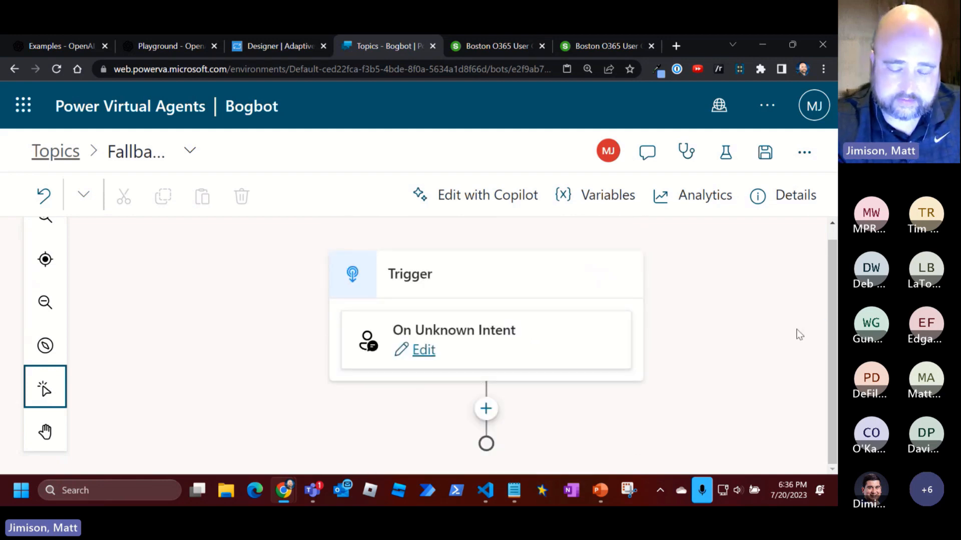
# Add a redirect to the Chat topic beneath the On Unknown Intent trigger and save the Fallback topic
pyautogui.scroll(-5, 797, 330)
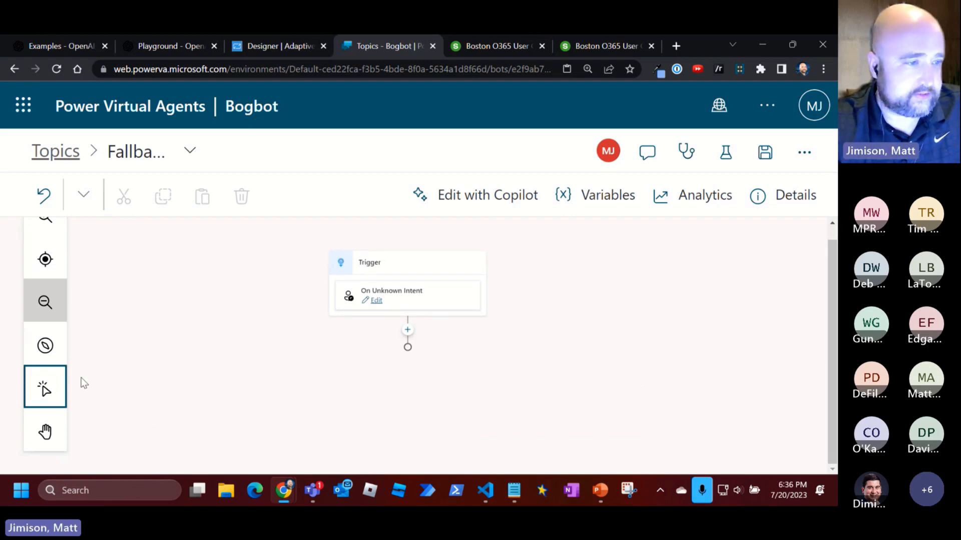
pyautogui.click(408, 330)
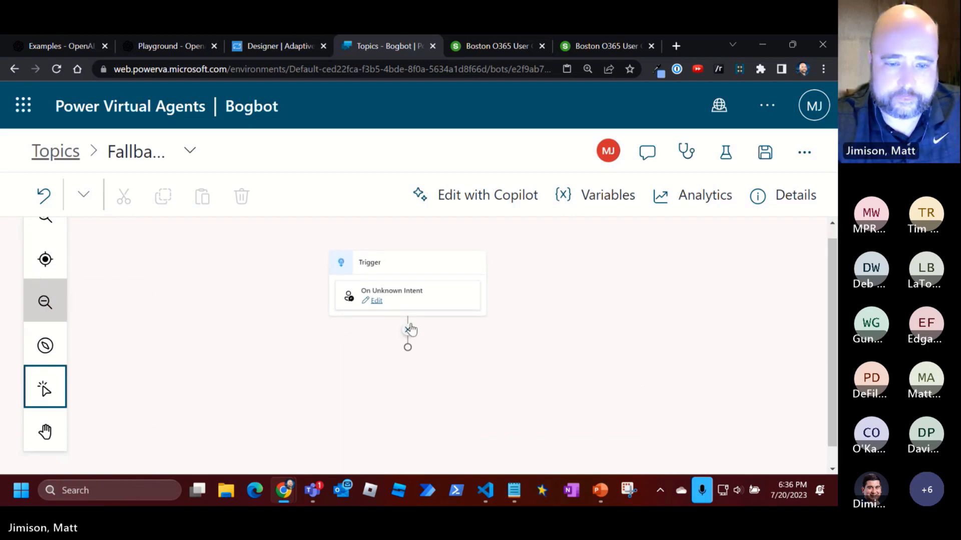
pyautogui.moveTo(399, 434)
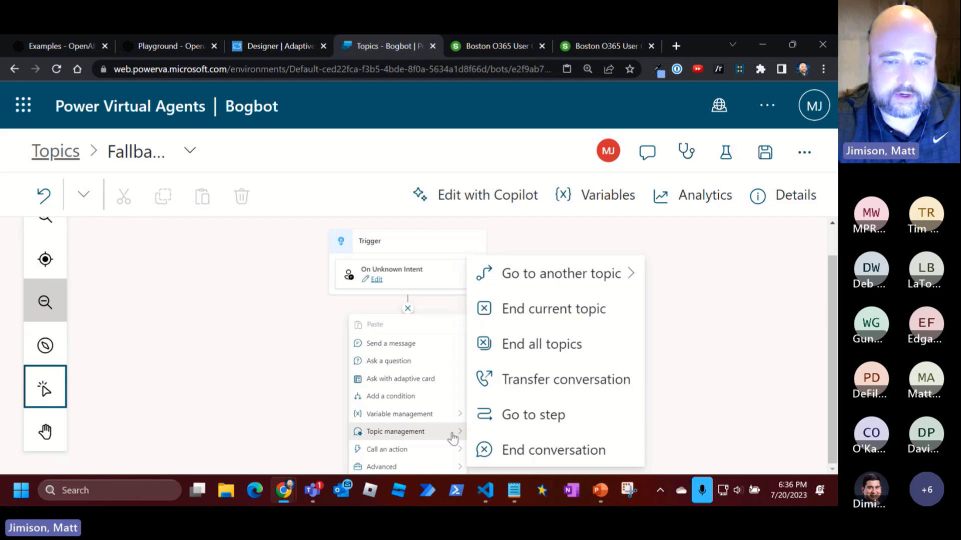
pyautogui.click(521, 273)
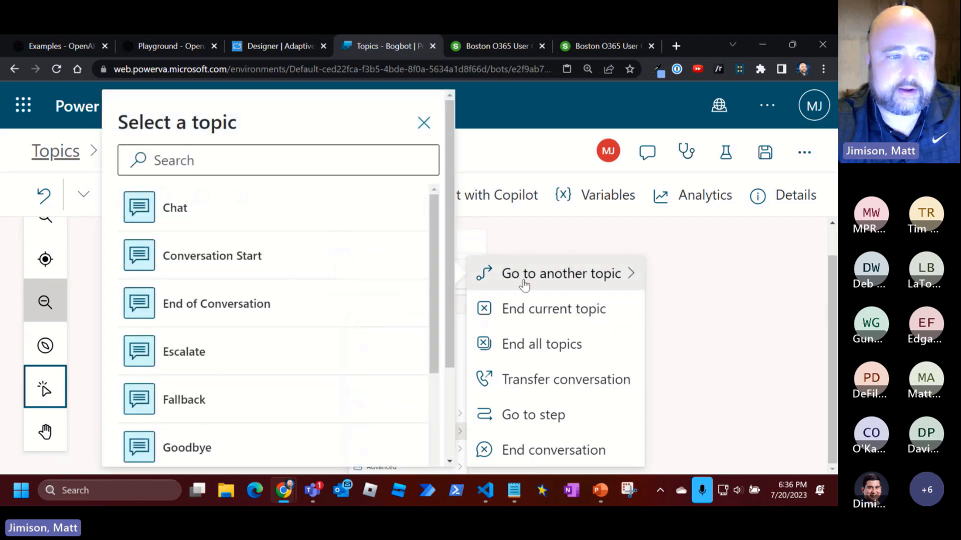
pyautogui.click(167, 208)
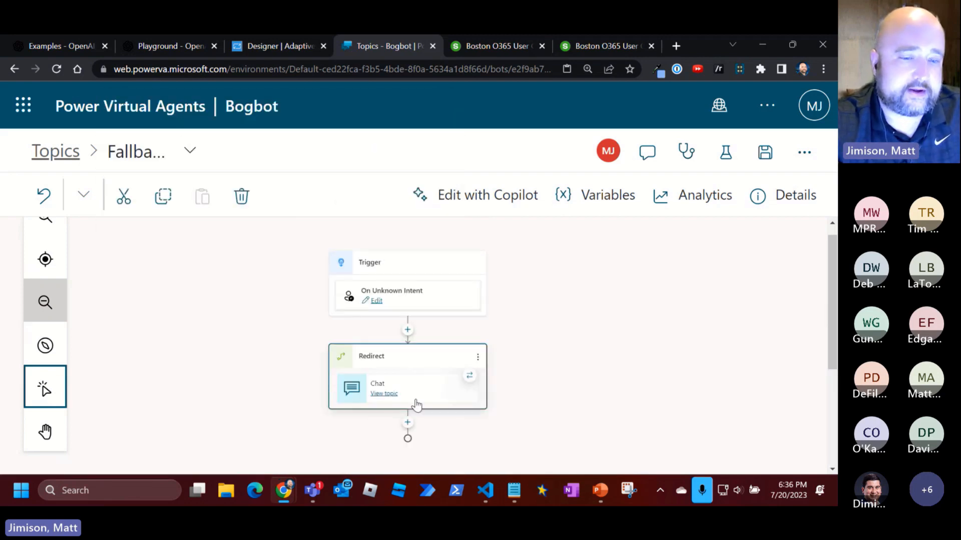
pyautogui.click(765, 153)
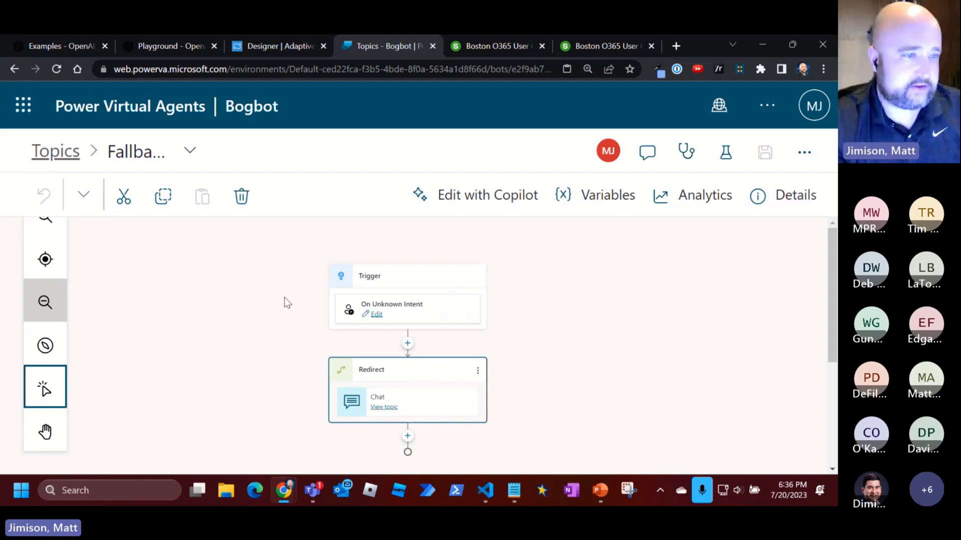
# Return to the topics list and open the custom Chat topic
pyautogui.click(54, 152)
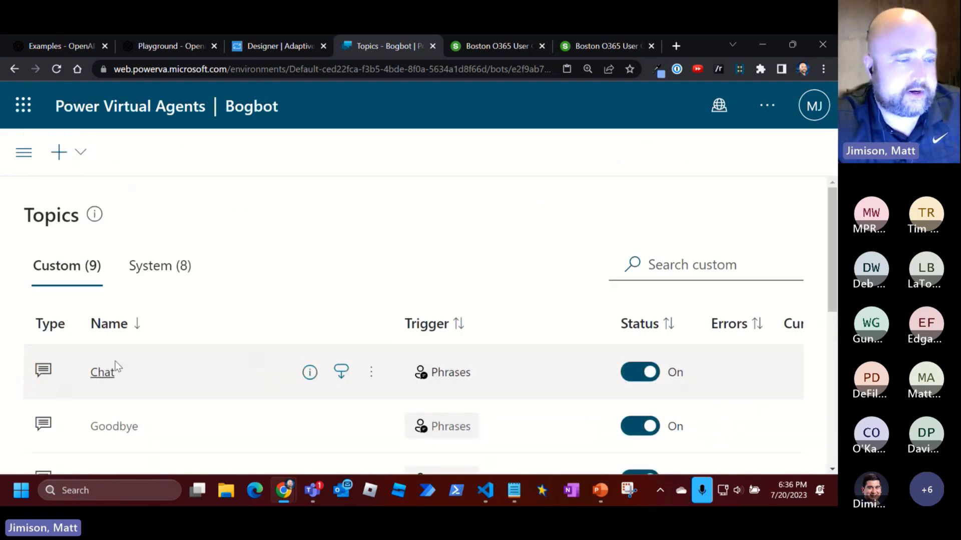
pyautogui.click(107, 374)
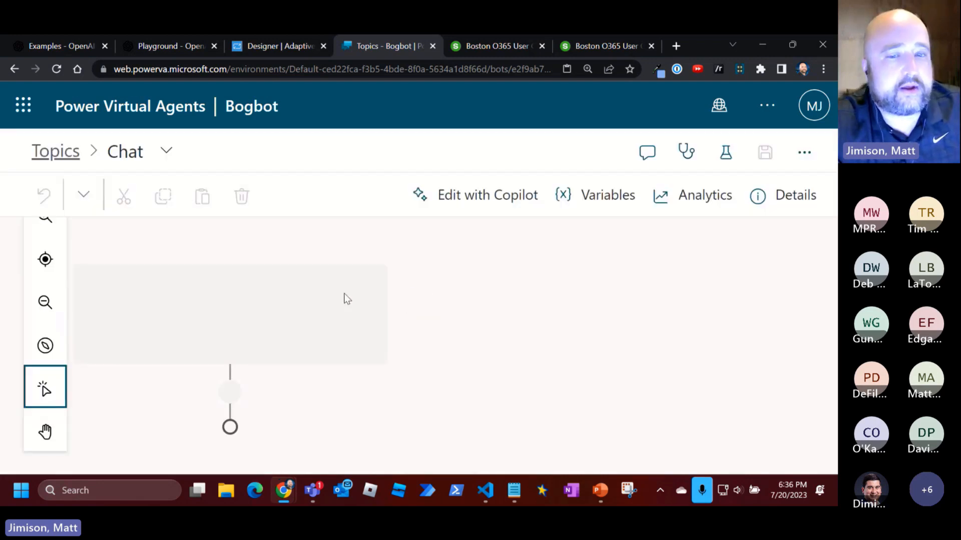
pyautogui.scroll(-2, 731, 324)
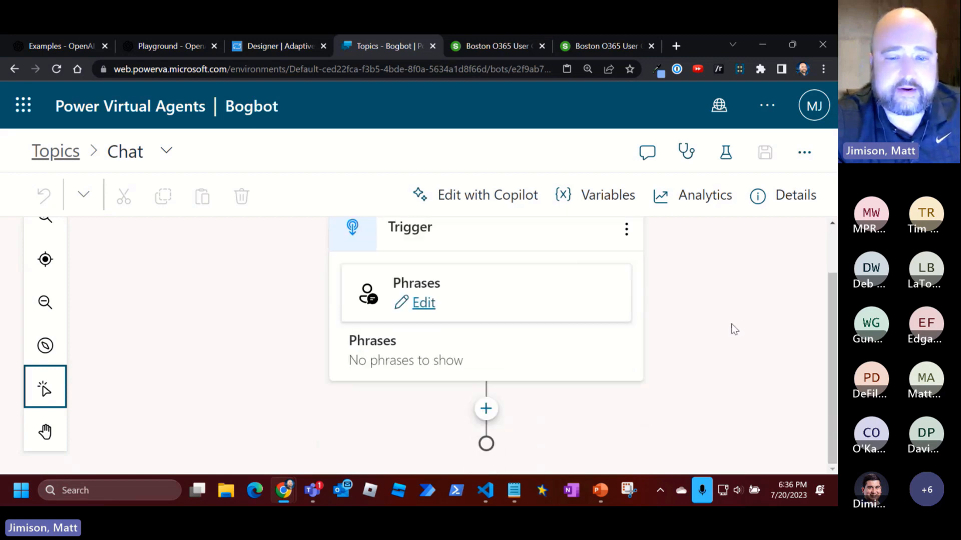
pyautogui.click(486, 408)
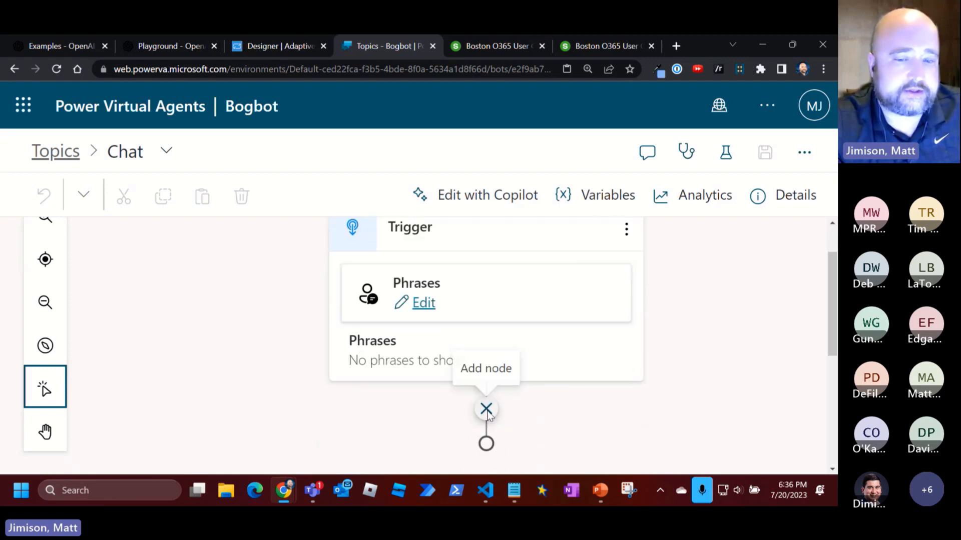
pyautogui.scroll(-1, 494, 390)
pyautogui.click(489, 364)
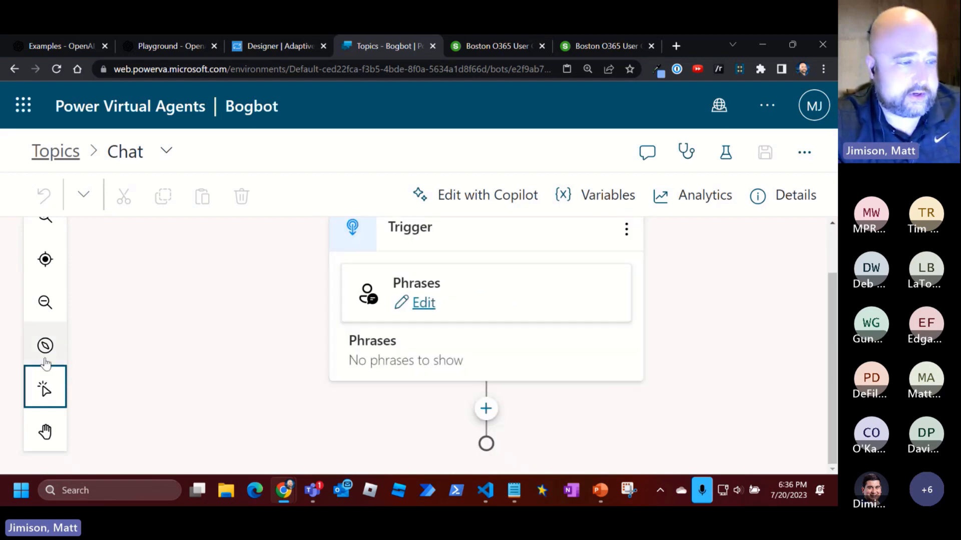
# Add a Set variable value node beneath the Trigger node of the Chat topic
pyautogui.click(45, 302)
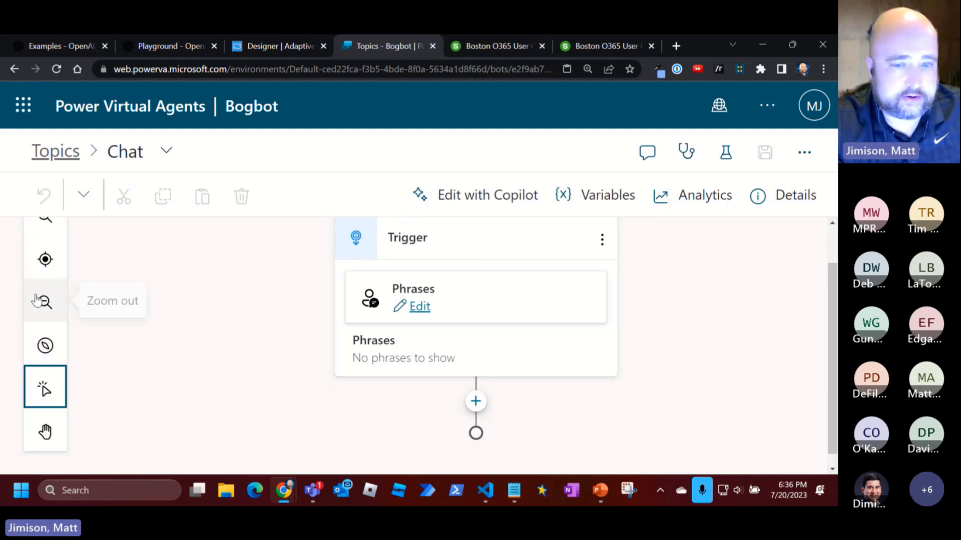
pyautogui.click(45, 302)
pyautogui.click(460, 393)
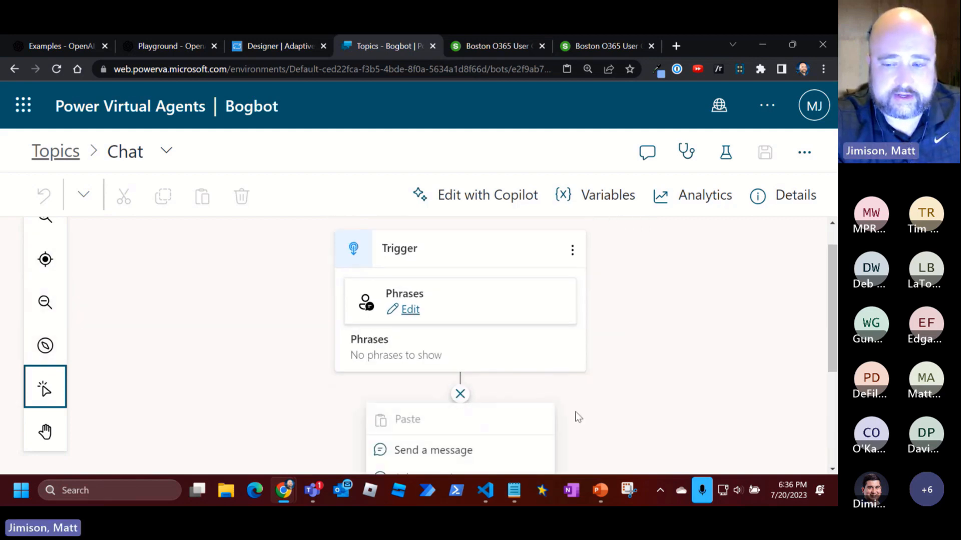
pyautogui.scroll(-4, 573, 401)
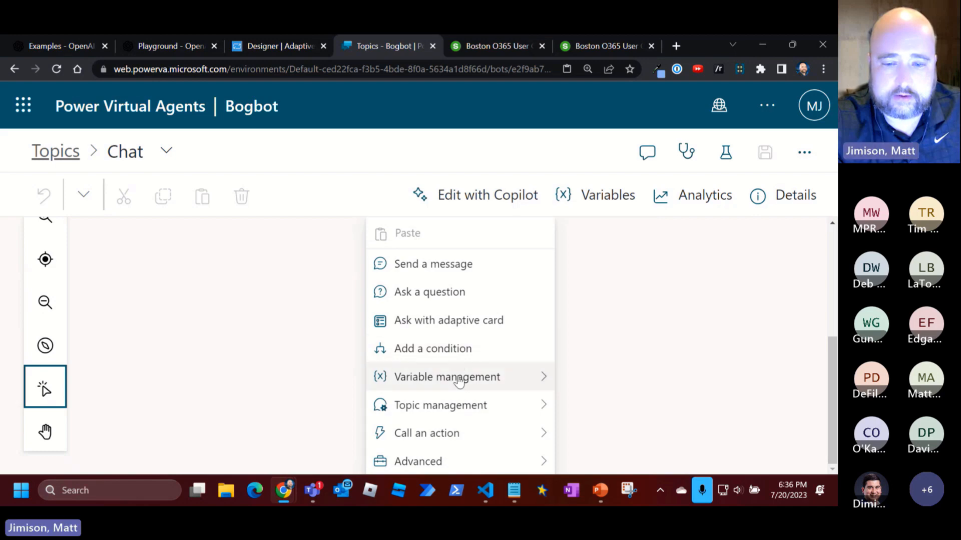
pyautogui.moveTo(502, 383)
pyautogui.click(607, 380)
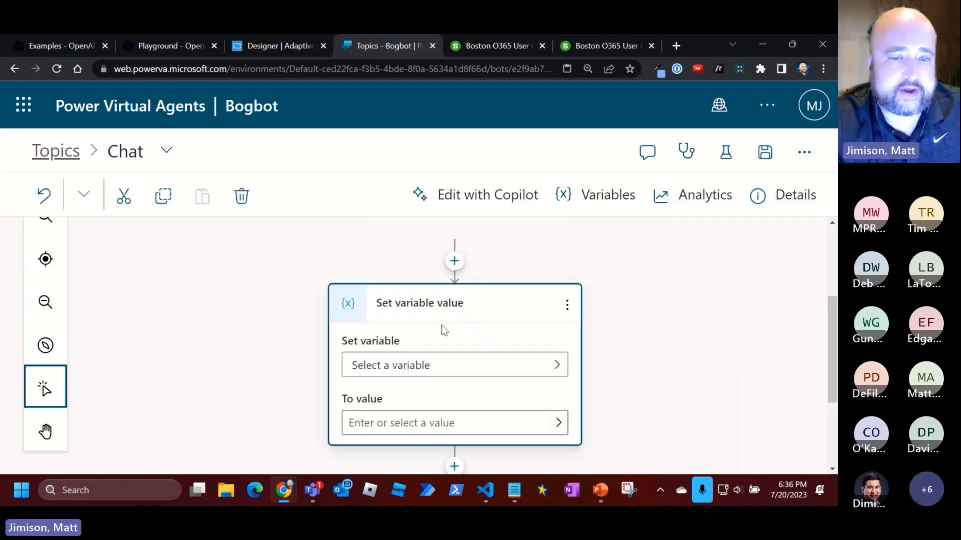
# Create a new variable in the Set variable value node and name it Chat
pyautogui.click(429, 374)
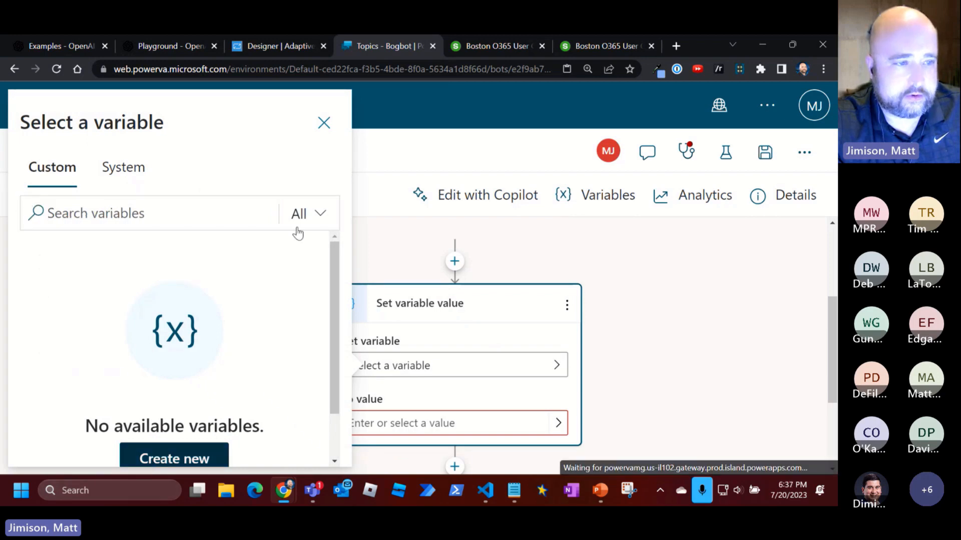
pyautogui.click(174, 458)
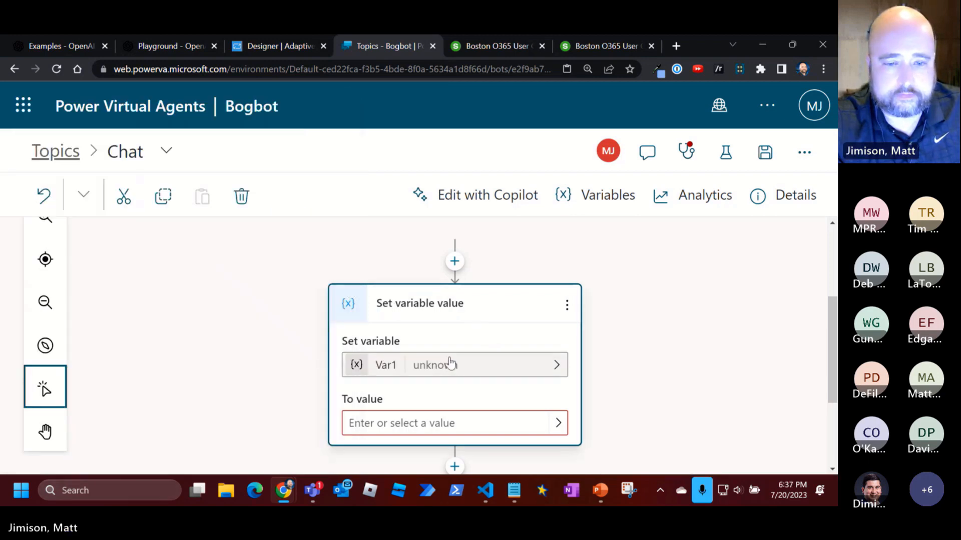
pyautogui.click(388, 365)
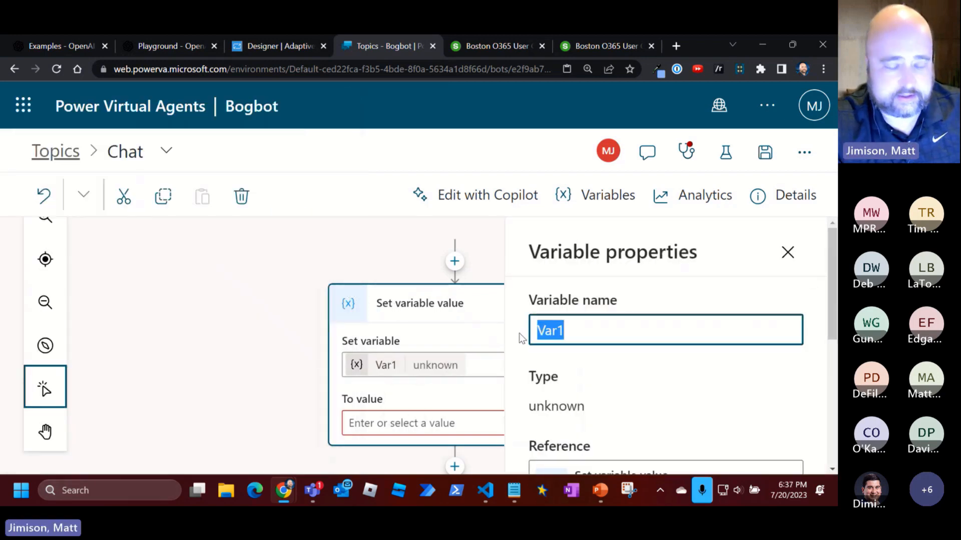
pyautogui.write('Chat')
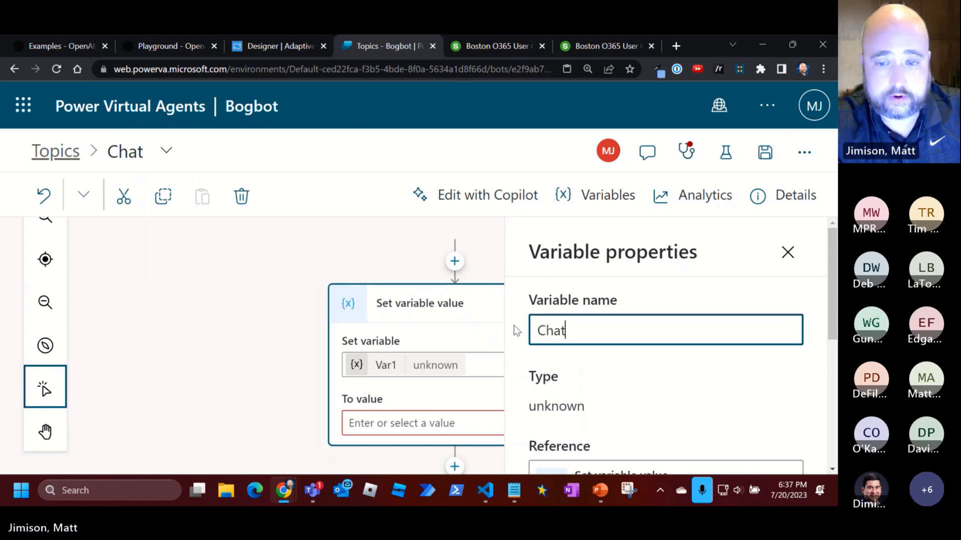
pyautogui.click(648, 347)
# Set the Chat variable's usage to Global (any topic can access) and close its properties
pyautogui.scroll(-2, 632, 317)
pyautogui.scroll(1, 635, 303)
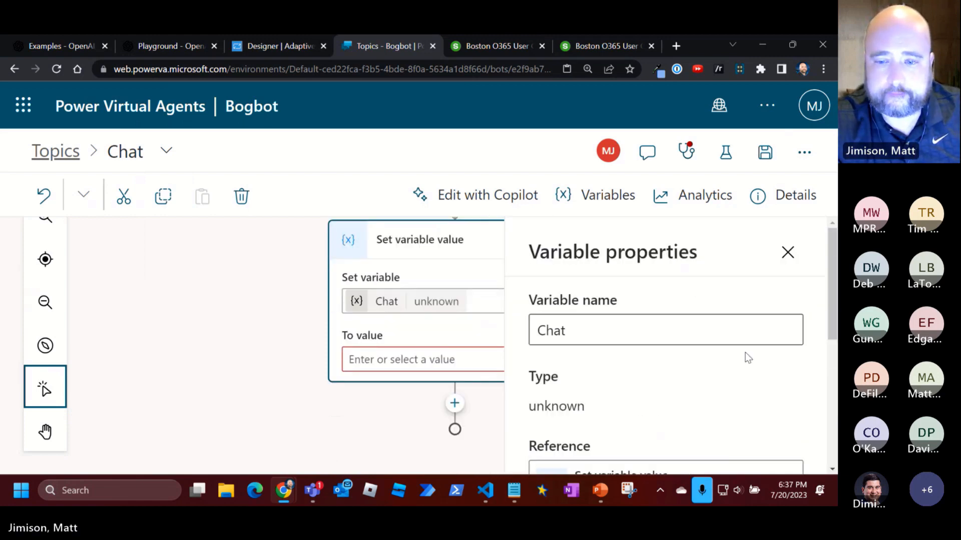
pyautogui.moveTo(835, 288); pyautogui.dragTo(819, 422)
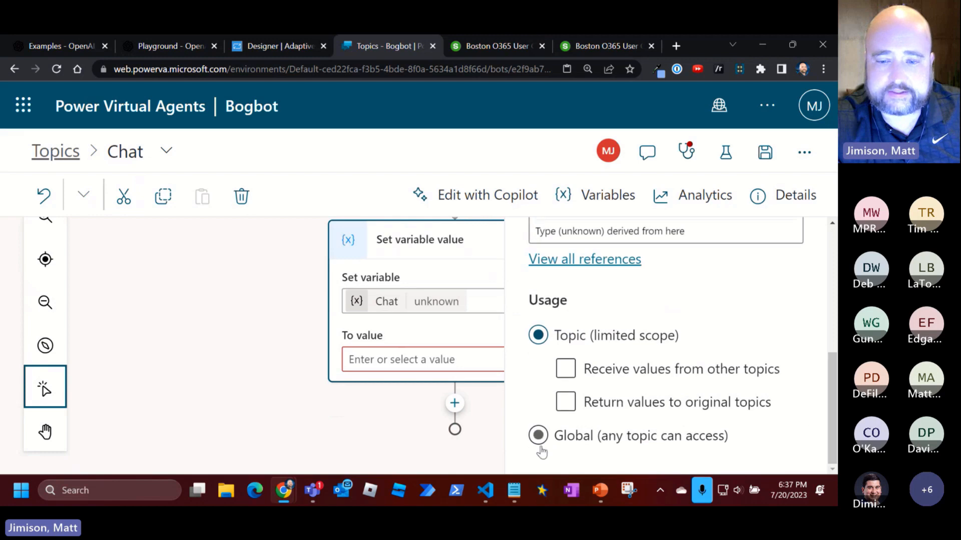
pyautogui.click(538, 437)
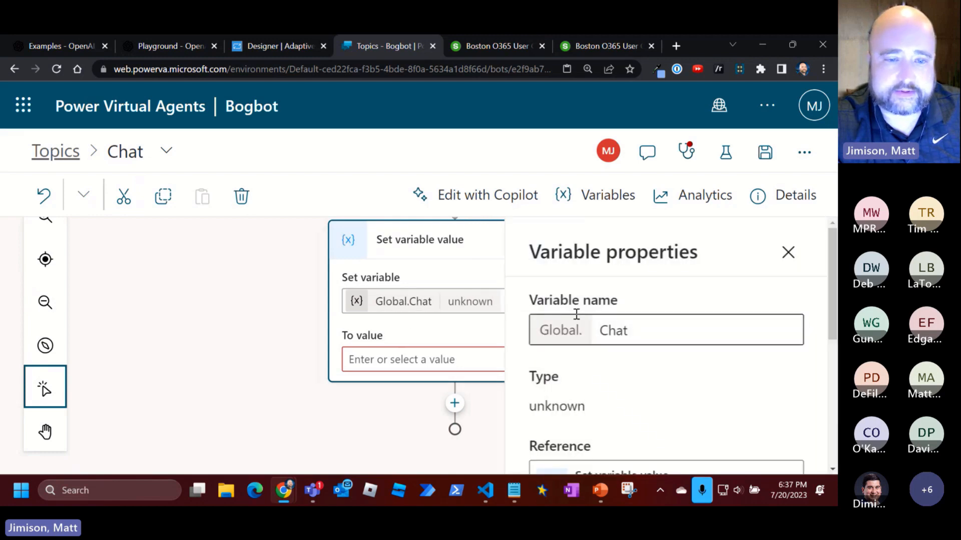
pyautogui.click(785, 251)
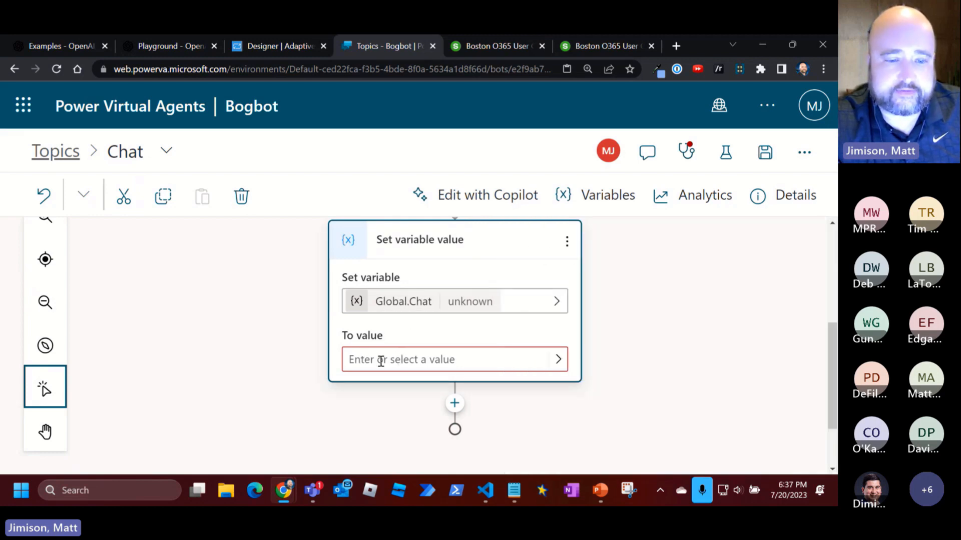
# Switch to the cheat file in Notepad and replace "a pirate" with "Jeanne Claude Vandamme" in the system role prompt
pyautogui.click(514, 492)
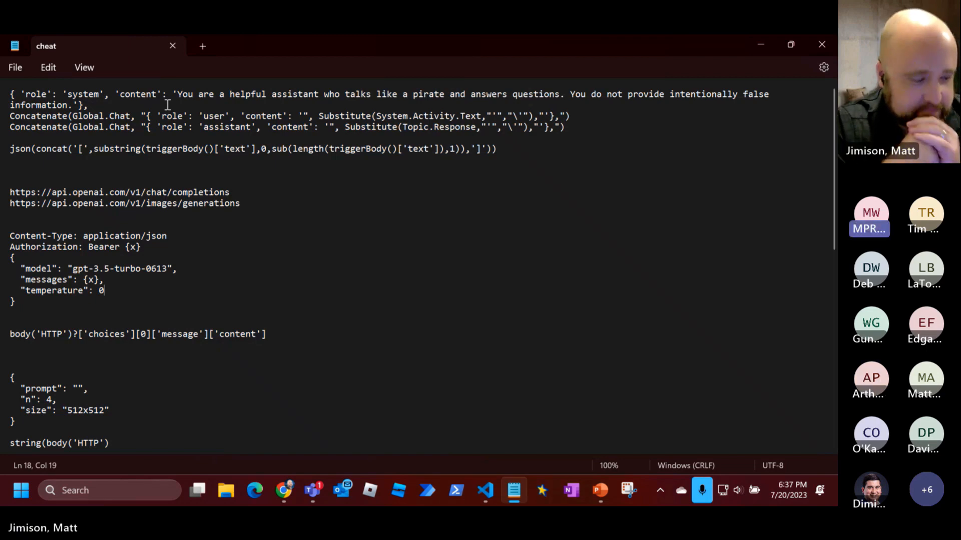
pyautogui.moveTo(444, 95); pyautogui.dragTo(407, 96)
pyautogui.write('Jeanne ')
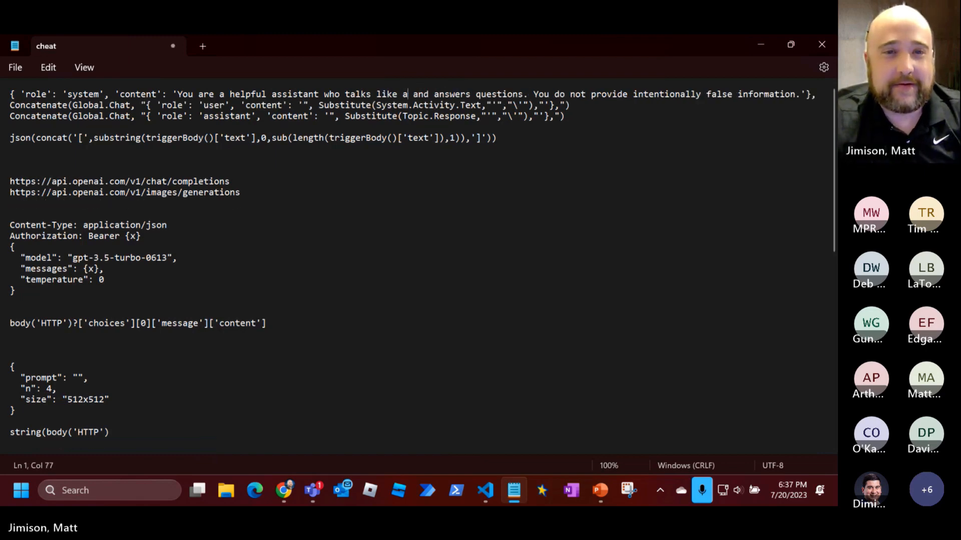
pyautogui.write('Clause')
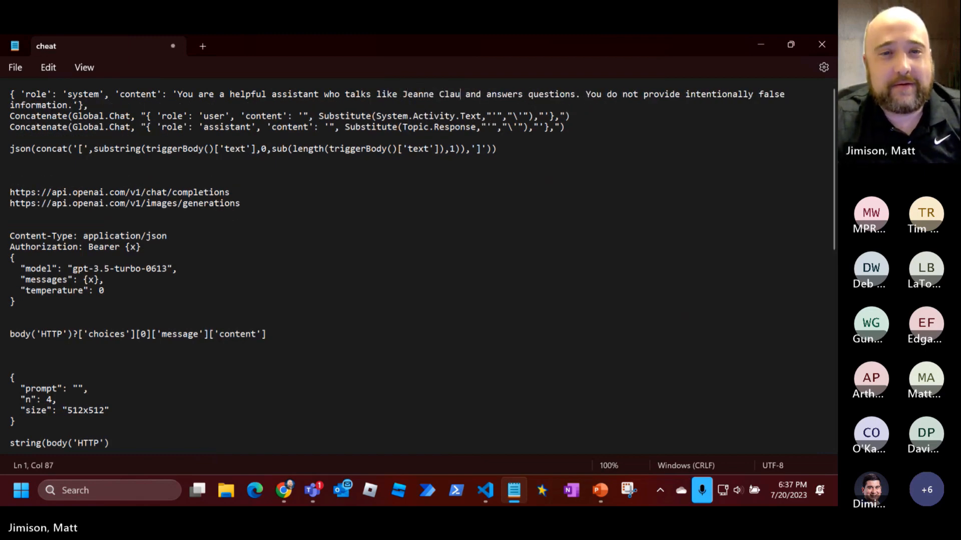
pyautogui.press('BackSpace')
pyautogui.press('BackSpace')
pyautogui.write('de Vandamm')
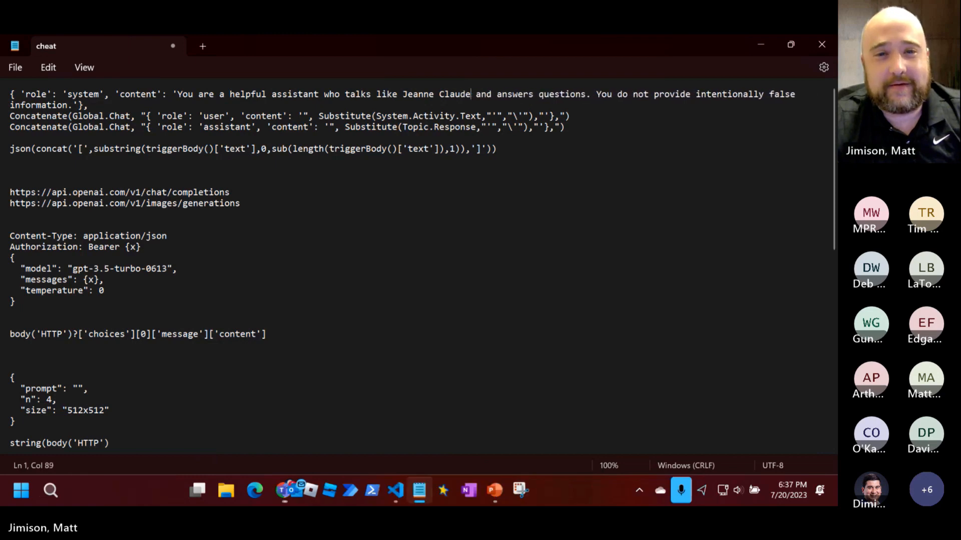
pyautogui.write('e')
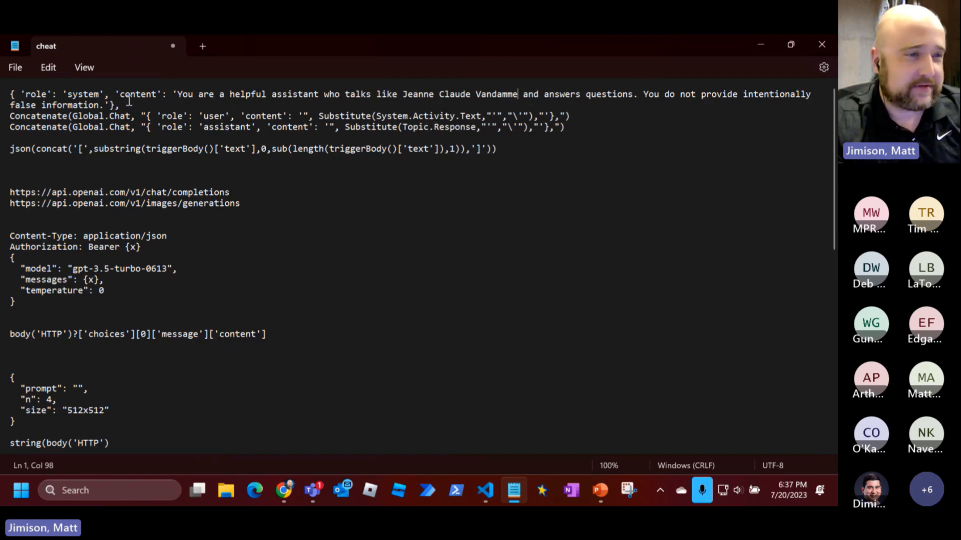
# Copy the complete system role line from the notes and paste it as the value of Global.Chat in the browser
pyautogui.tripleClick(2, 94)
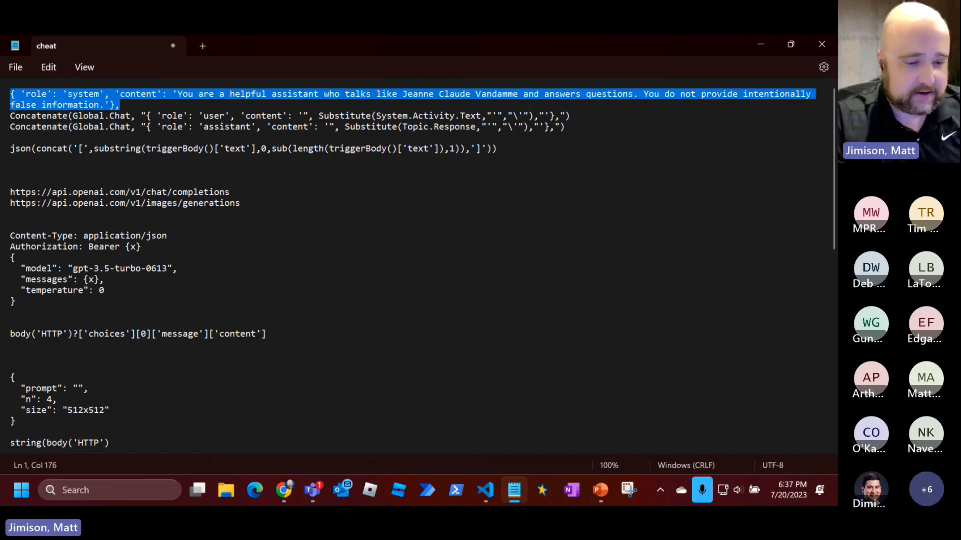
pyautogui.moveTo(284, 490)
pyautogui.click(305, 398)
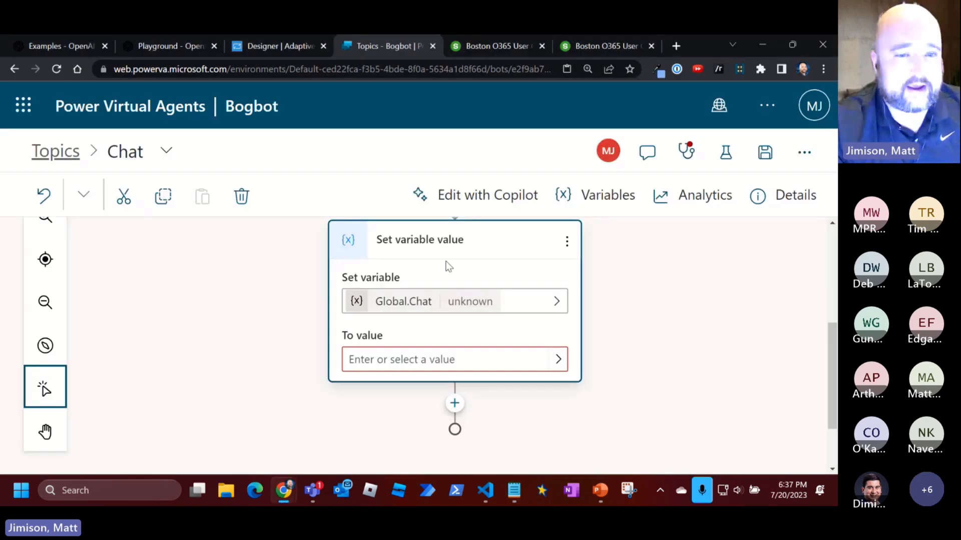
pyautogui.click(411, 359)
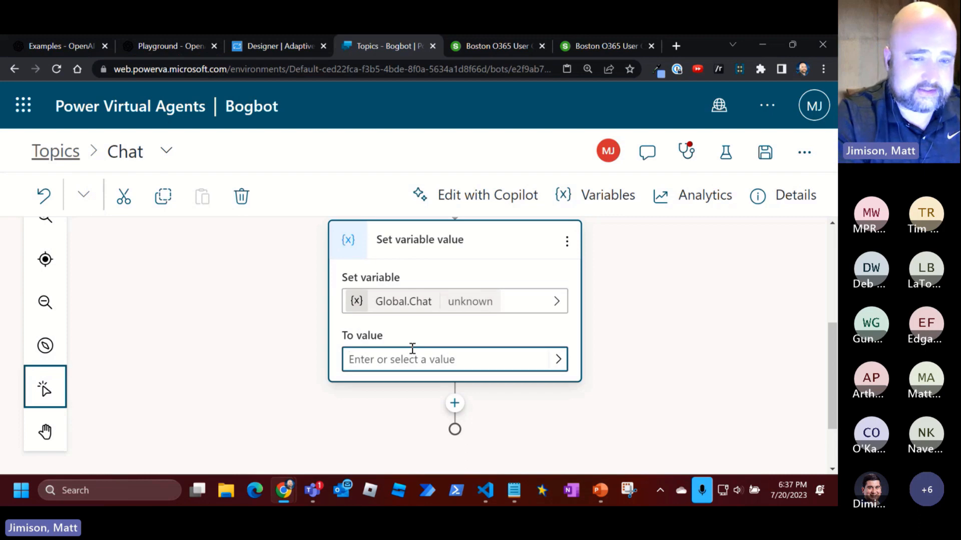
pyautogui.hotkey('ctrl', 'v')
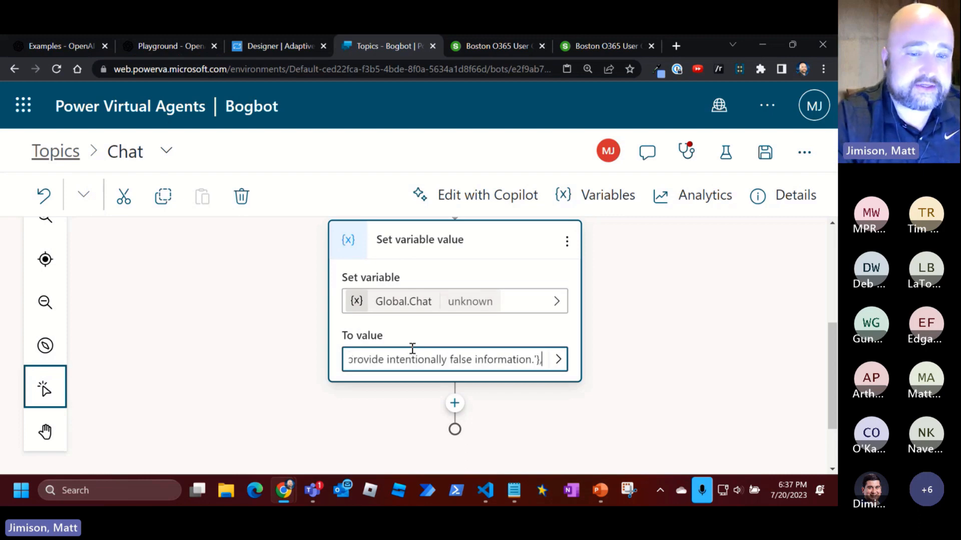
pyautogui.click(620, 351)
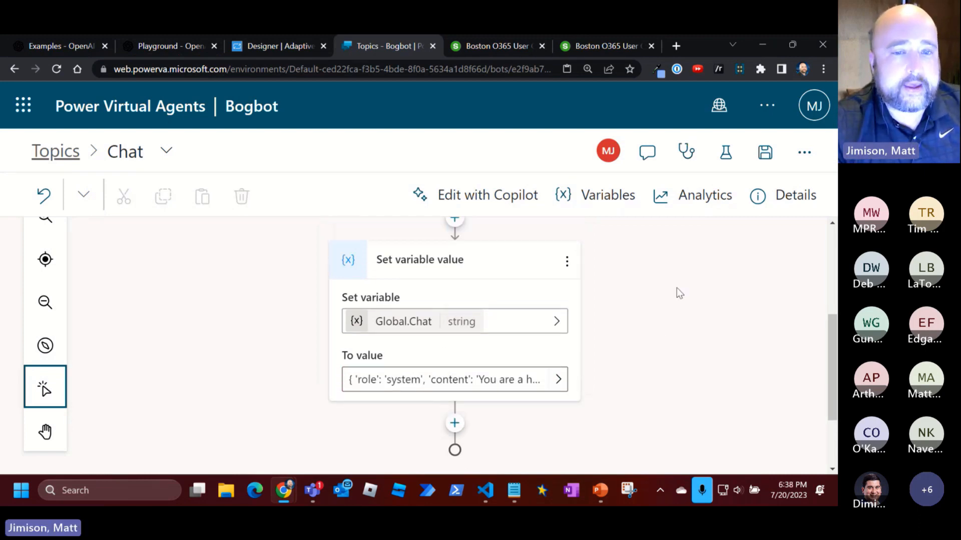
# Add a condition between the Trigger node and the Set variable value node
pyautogui.scroll(4, 676, 289)
pyautogui.scroll(-4, 644, 271)
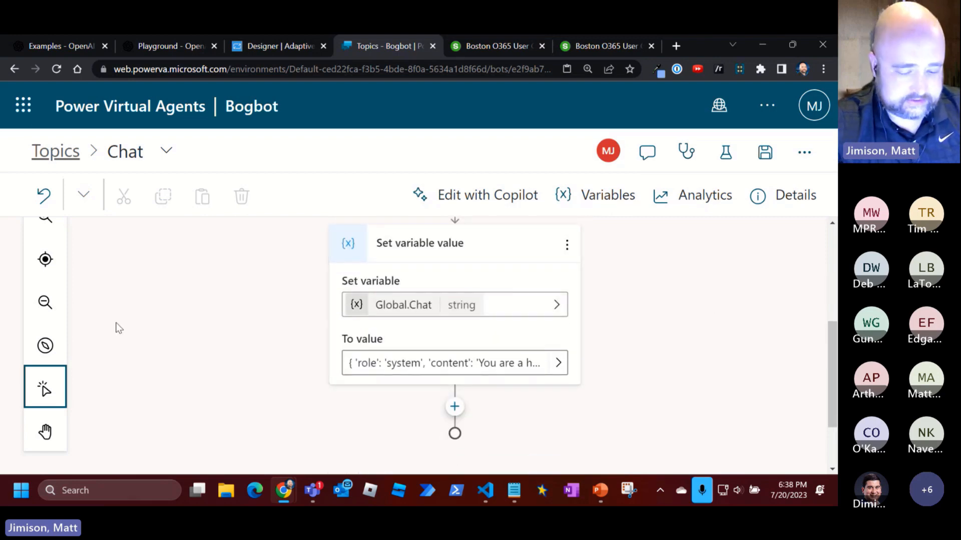
pyautogui.scroll(-1, 116, 328)
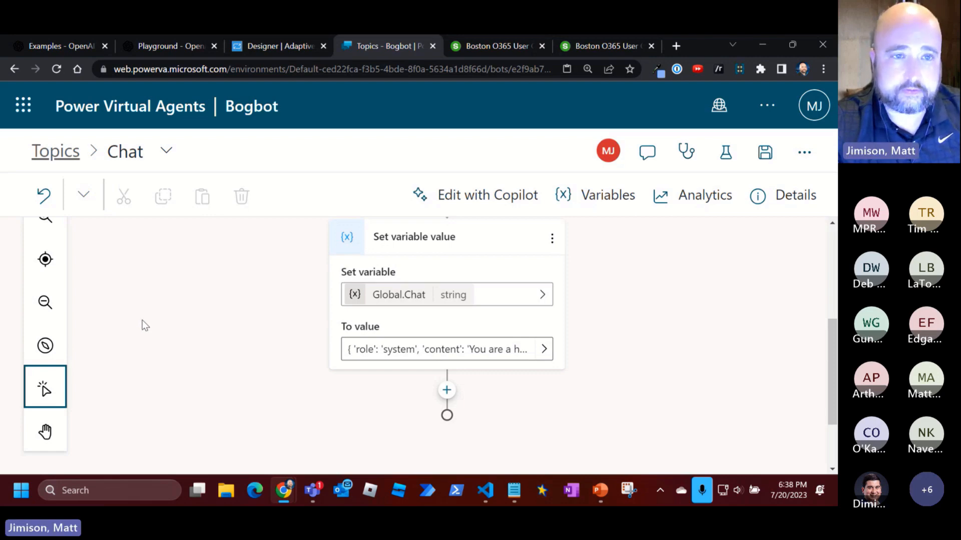
pyautogui.scroll(-1, 142, 323)
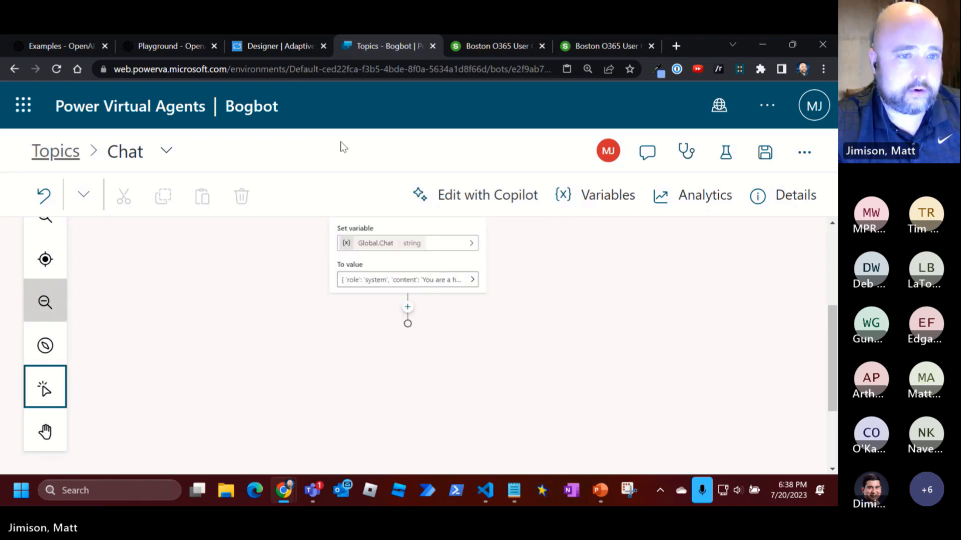
pyautogui.hotkey('ctrl', '-')
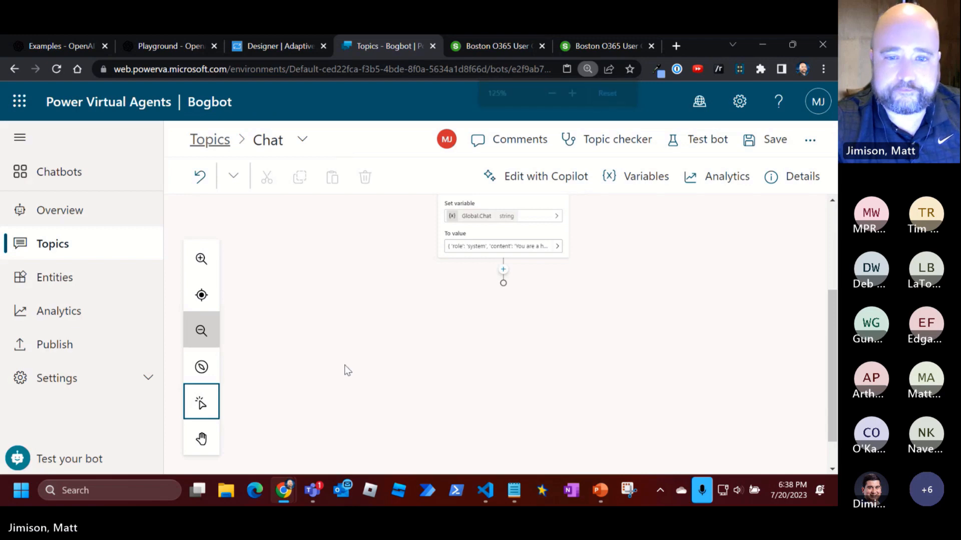
pyautogui.click(196, 260)
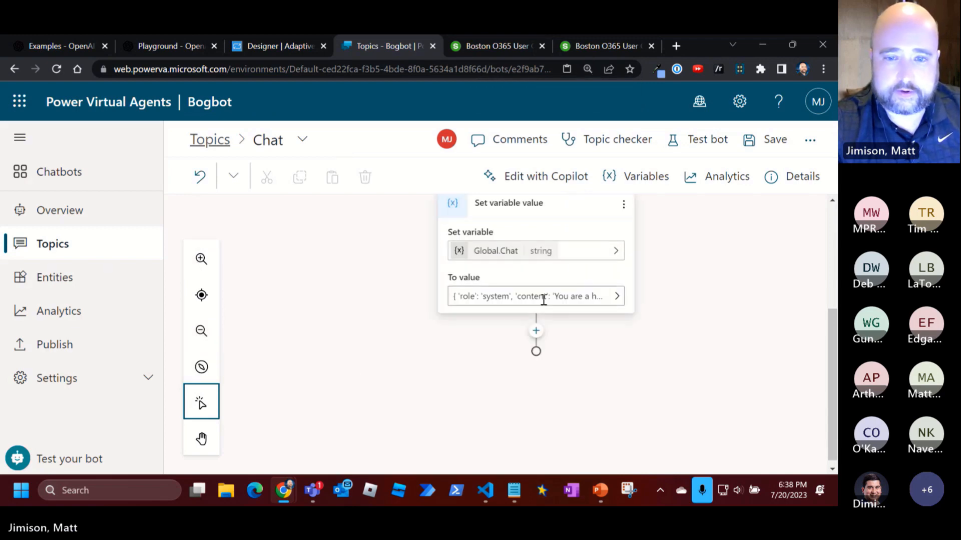
pyautogui.scroll(3, 401, 336)
pyautogui.scroll(-3, 400, 342)
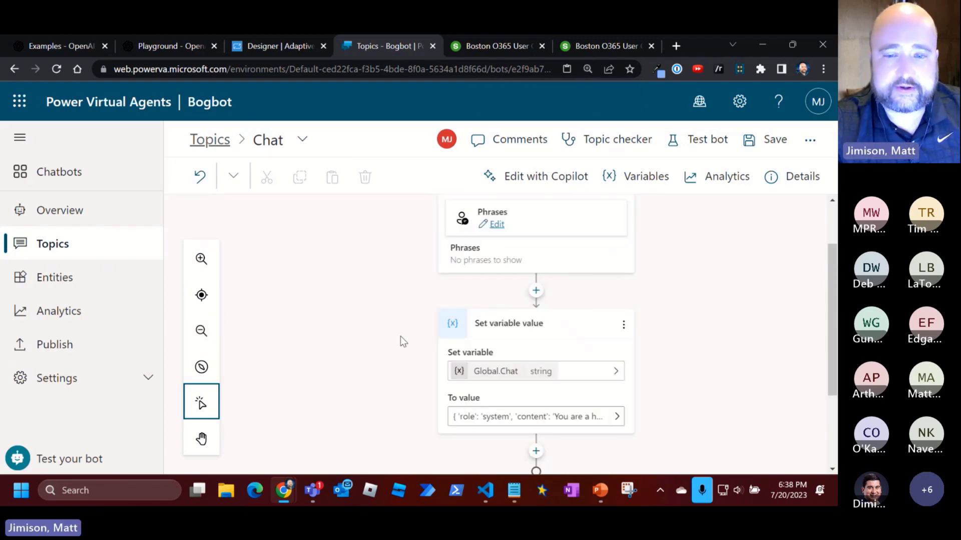
pyautogui.scroll(1, 830, 304)
pyautogui.moveTo(830, 304); pyautogui.dragTo(829, 283)
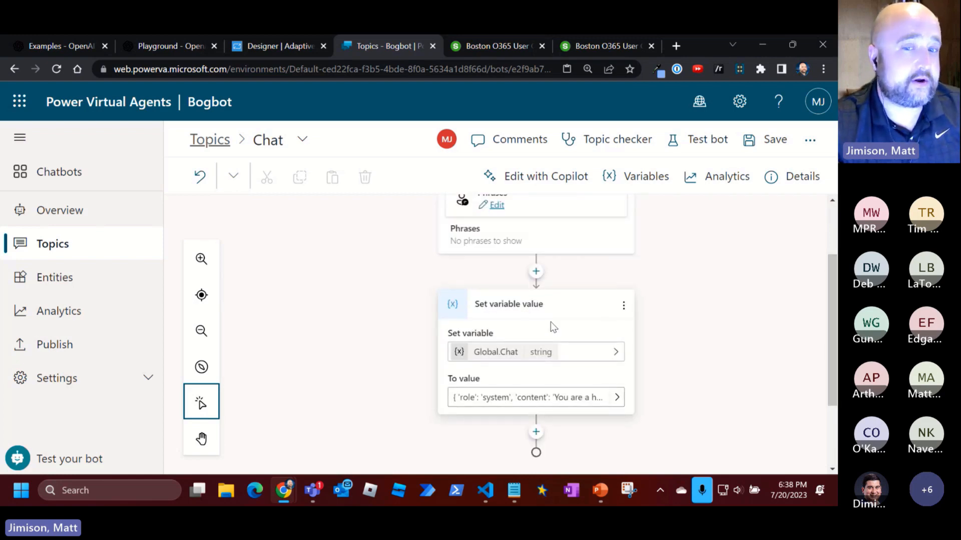
pyautogui.click(536, 271)
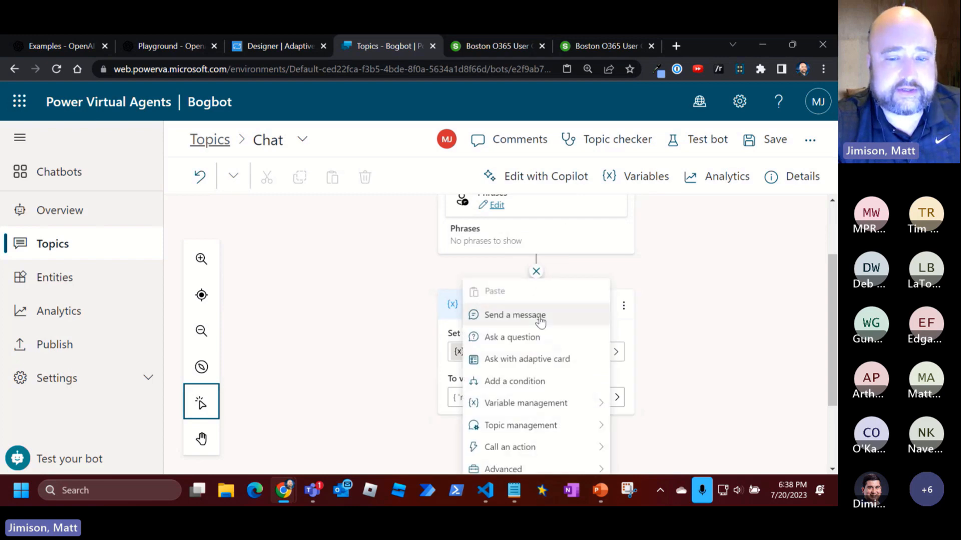
pyautogui.click(536, 381)
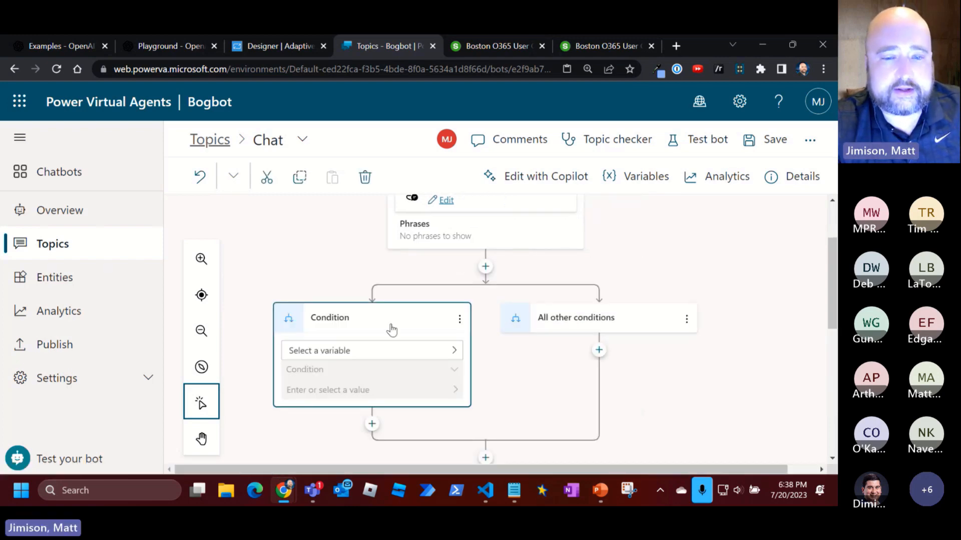
# Configure the new condition to check that the Global.Chat variable is Blank
pyautogui.click(452, 351)
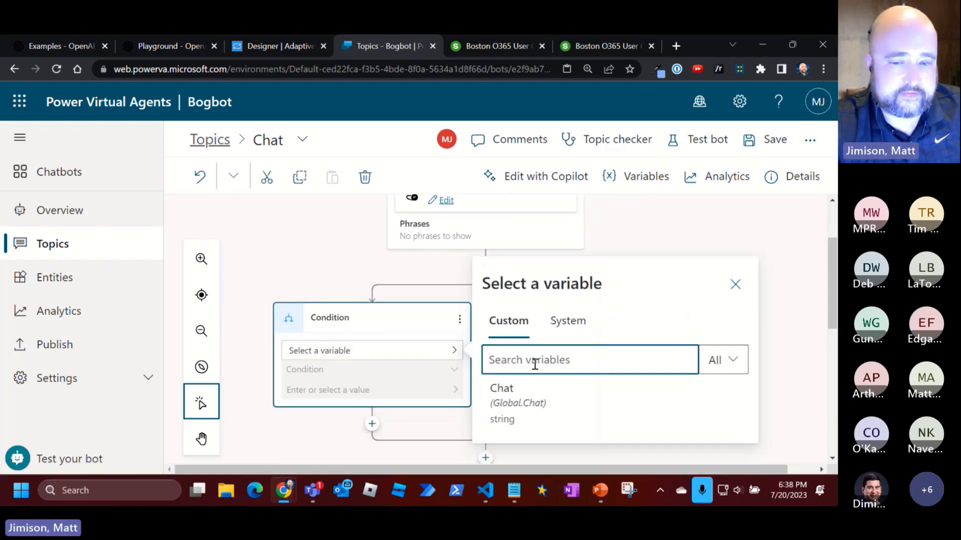
pyautogui.click(519, 410)
pyautogui.click(446, 369)
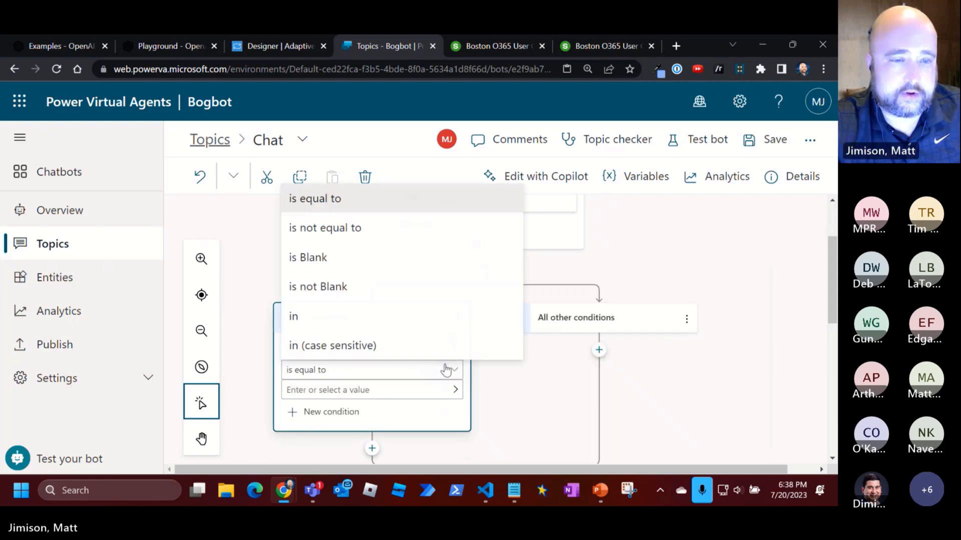
pyautogui.click(326, 256)
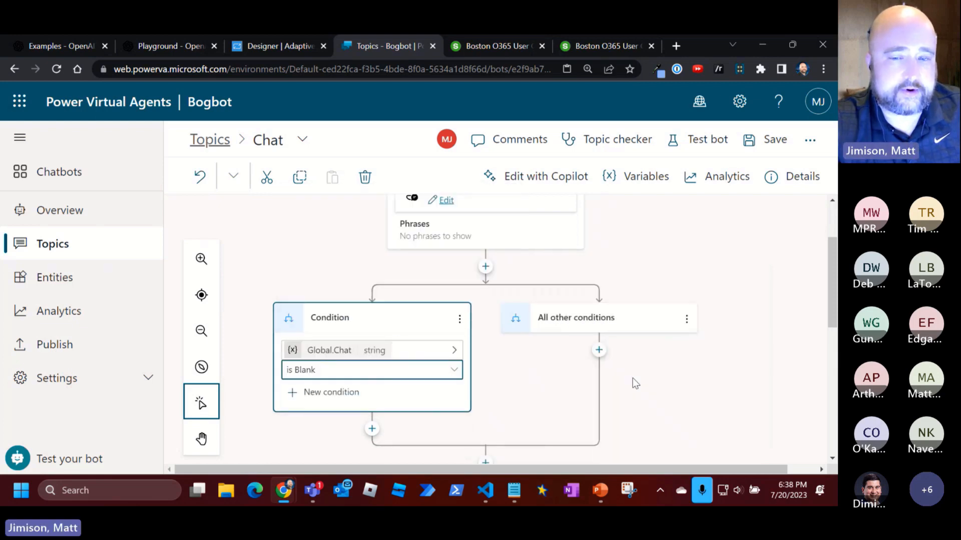
pyautogui.scroll(-5, 636, 383)
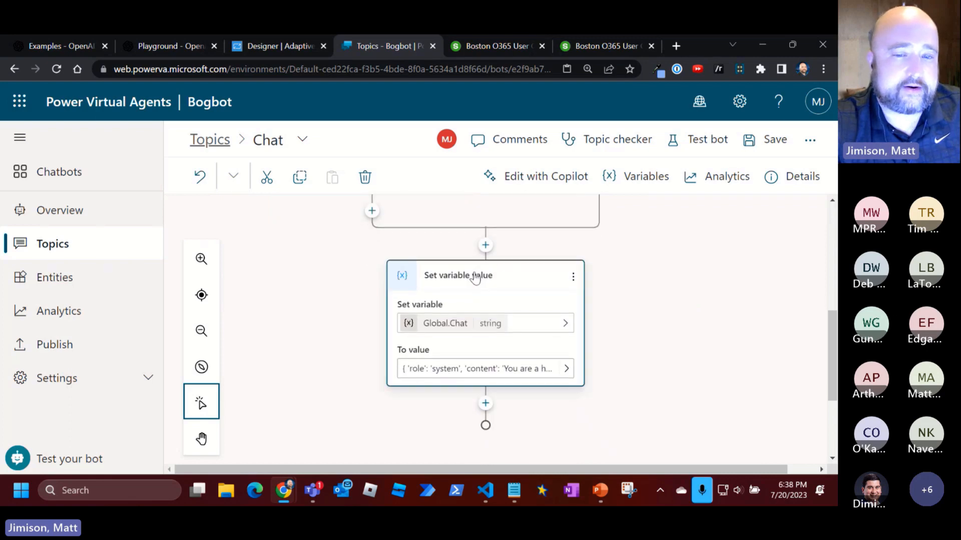
# Move the Set variable value node for Global.Chat into the branch under the is Blank condition by cutting and pasting it
pyautogui.click(266, 173)
pyautogui.scroll(5, 329, 328)
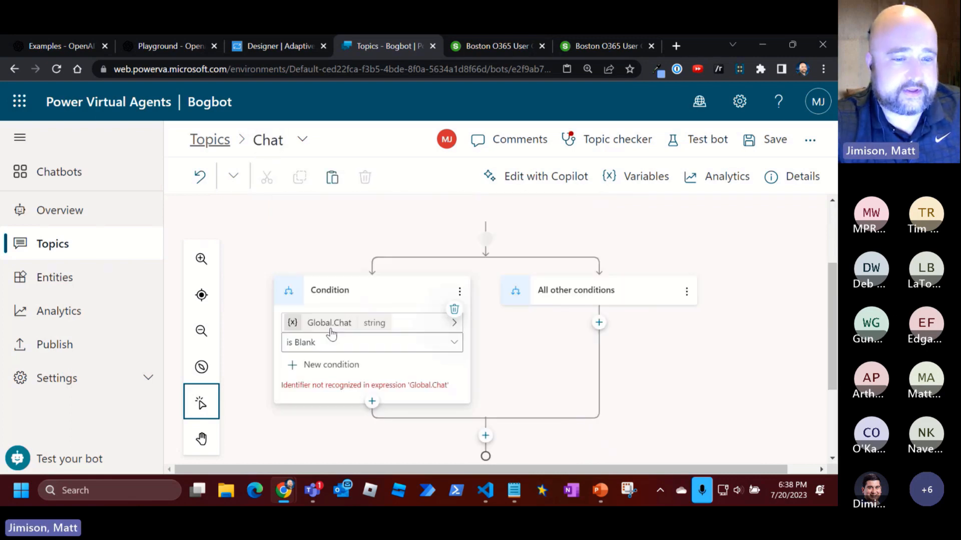
pyautogui.scroll(-4, 324, 320)
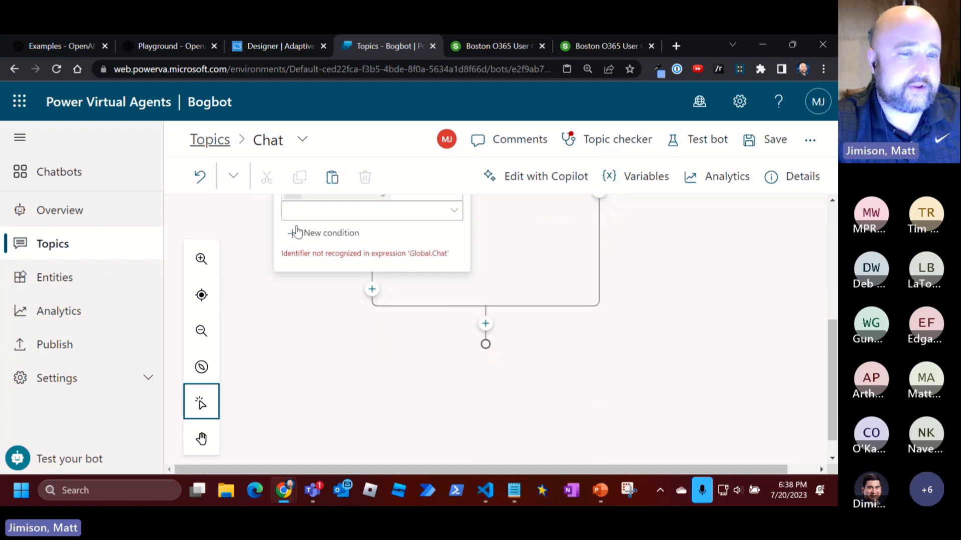
pyautogui.click(371, 288)
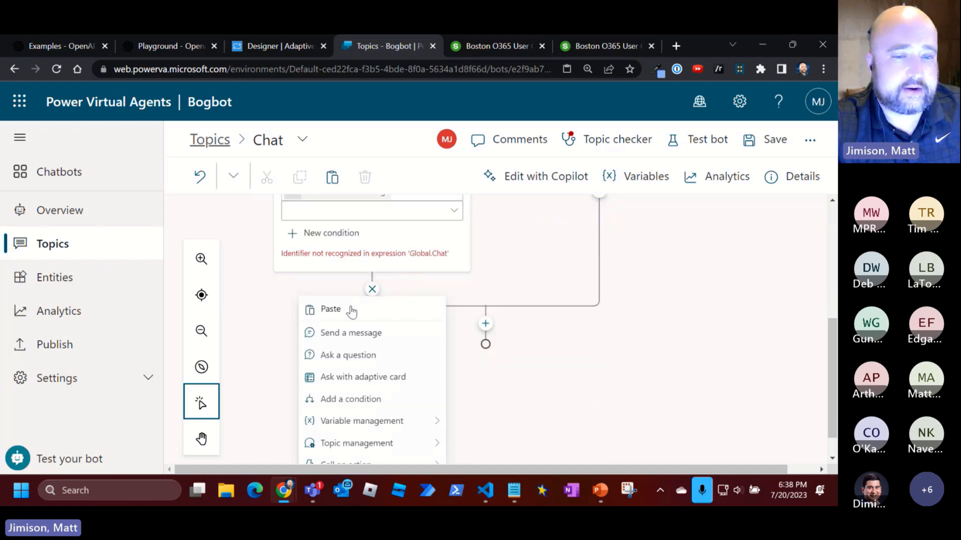
pyautogui.click(355, 310)
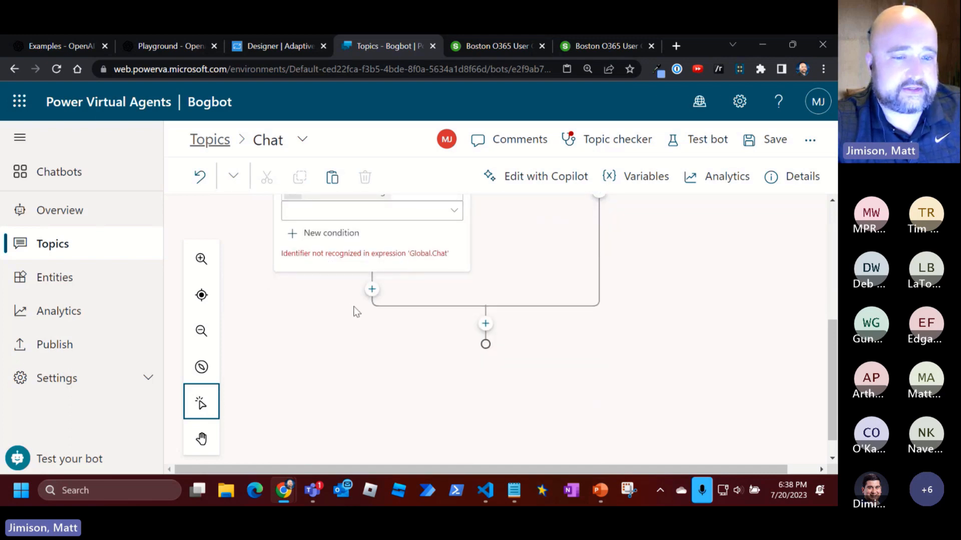
pyautogui.click(670, 351)
pyautogui.scroll(4, 525, 309)
pyautogui.scroll(-4, 485, 307)
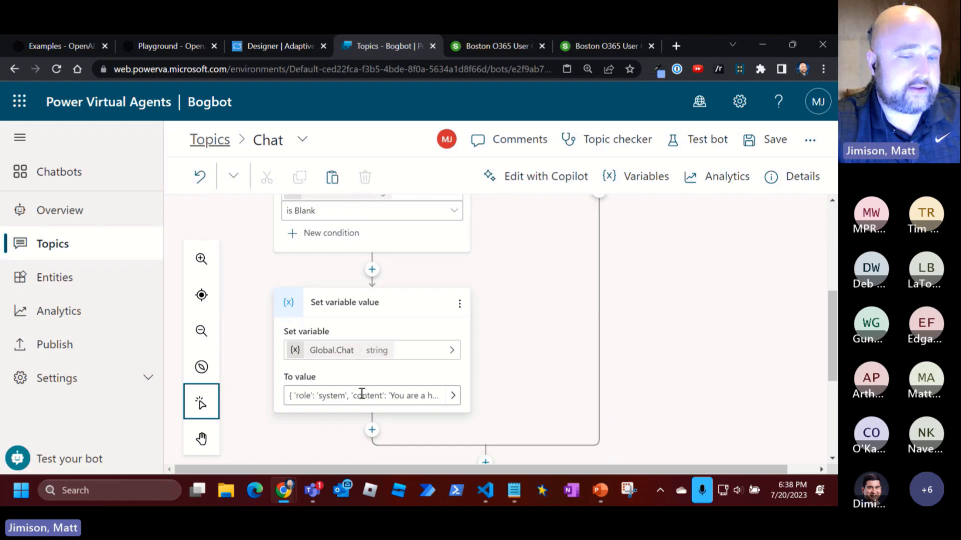
# Add a Set variable value node after the condition branches rejoin and choose Global.Chat as its variable
pyautogui.scroll(-4, 495, 328)
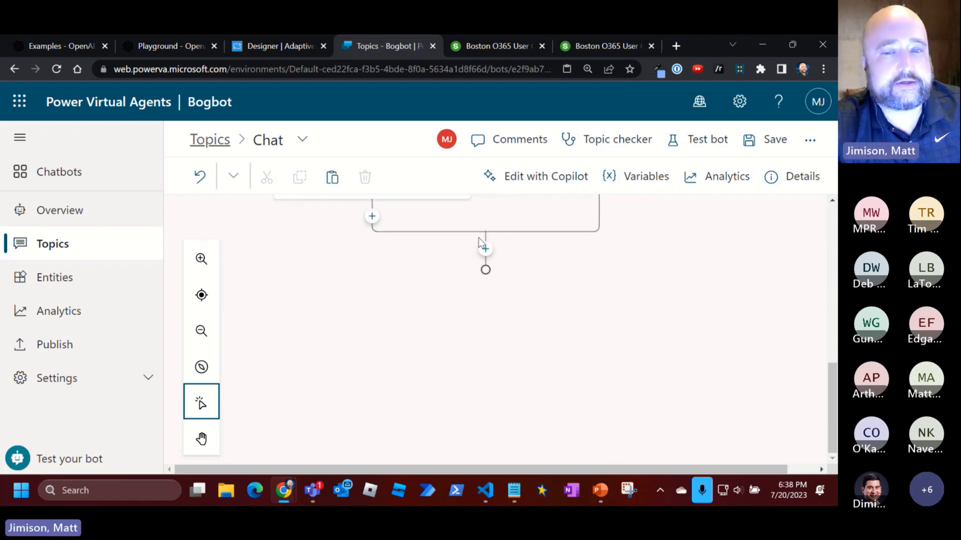
pyautogui.click(485, 249)
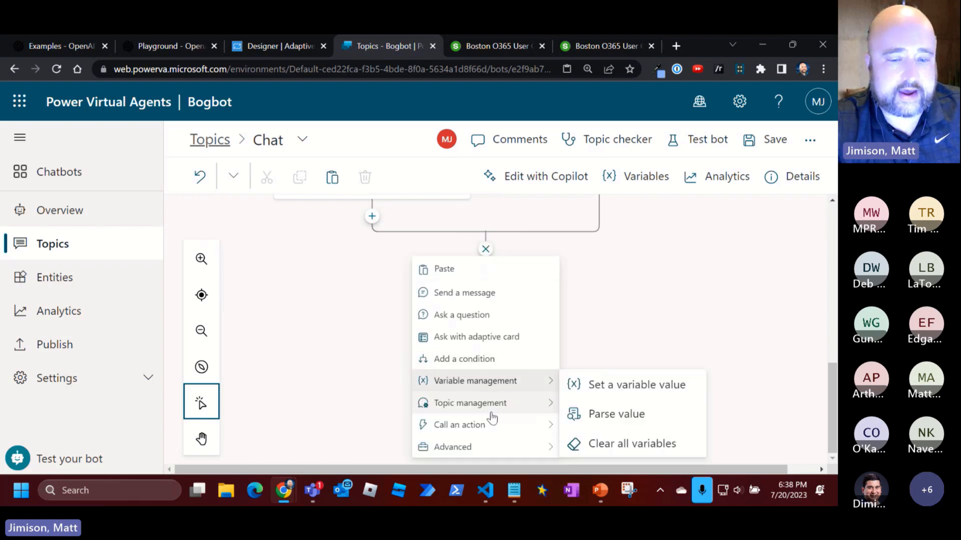
pyautogui.moveTo(489, 383)
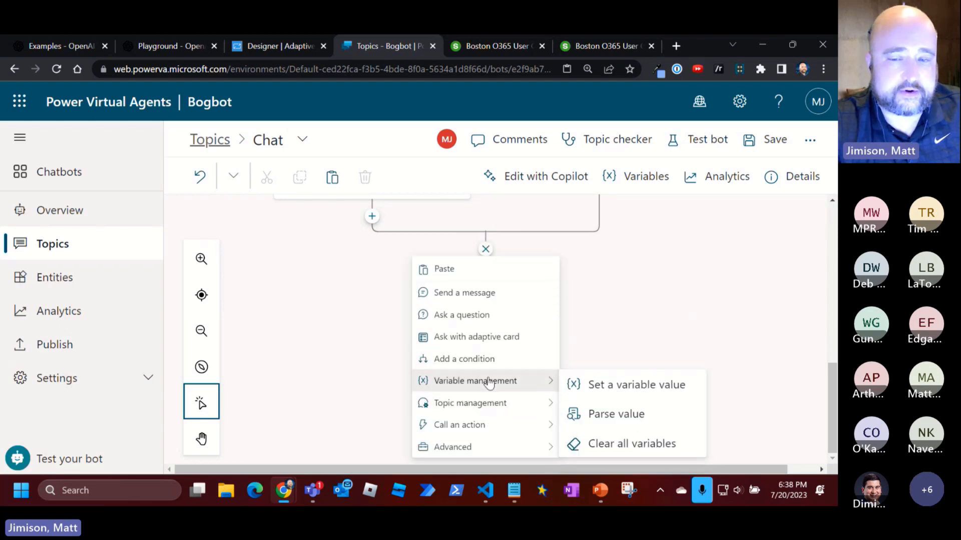
pyautogui.click(620, 383)
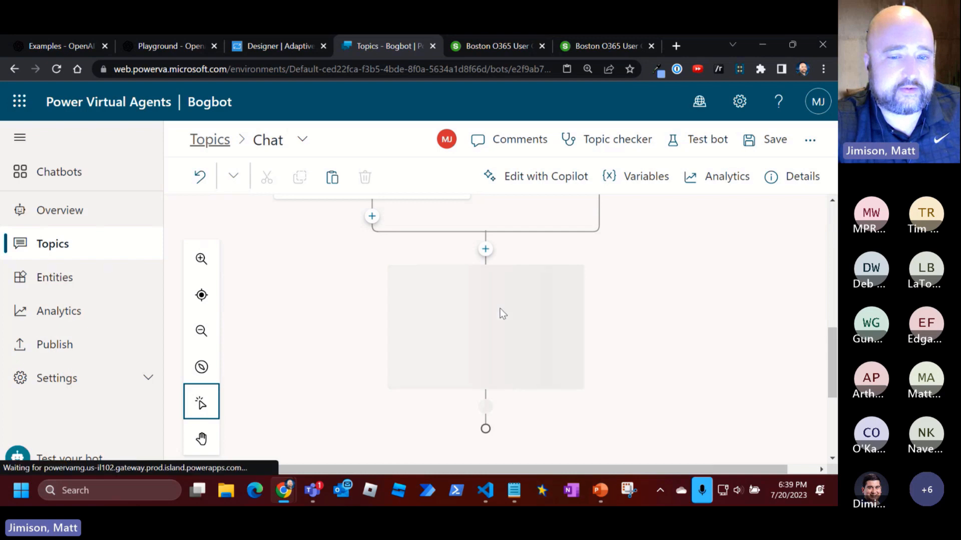
pyautogui.click(476, 330)
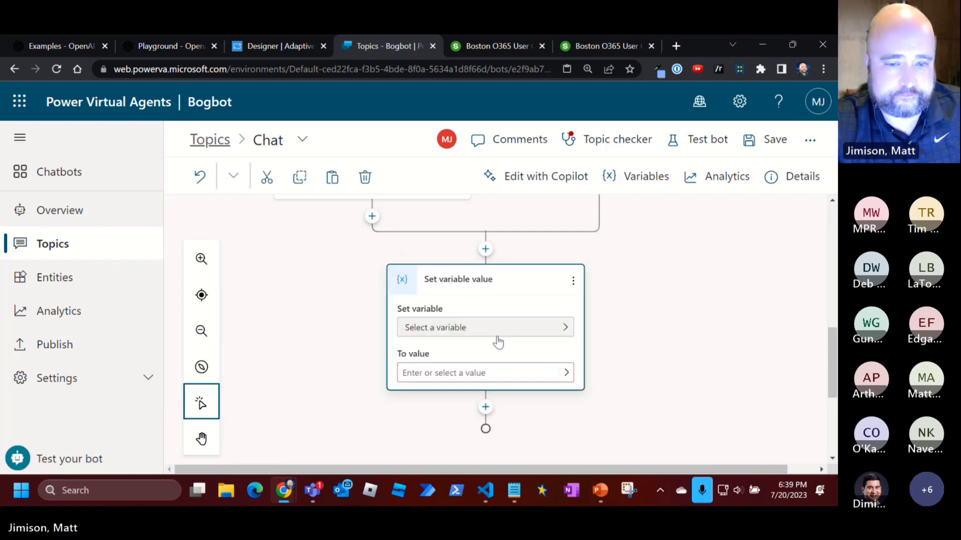
pyautogui.click(498, 343)
pyautogui.click(146, 398)
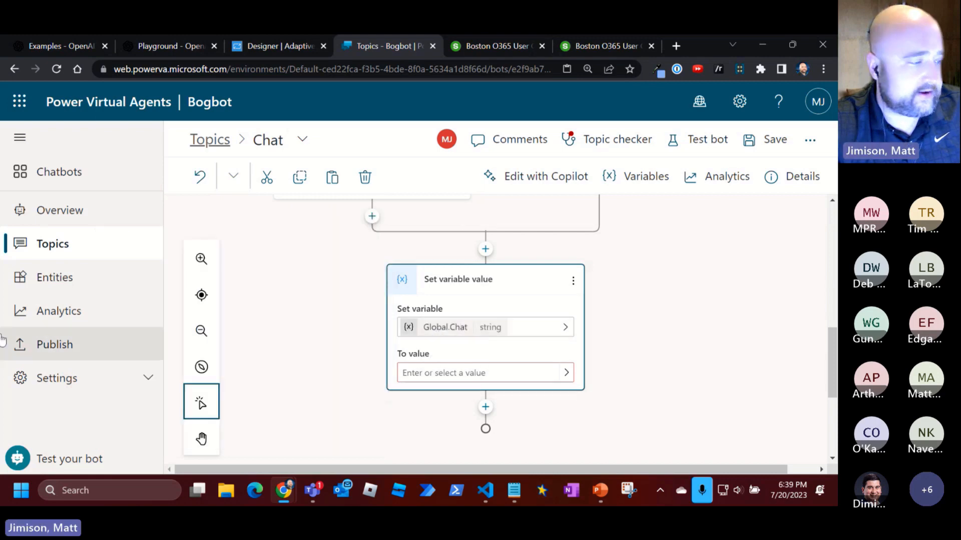
# Switch to the cheat file in Notepad, copy the Concatenate line with the user role, and return to the browser
pyautogui.click(514, 490)
pyautogui.moveTo(570, 116); pyautogui.dragTo(2, 116)
pyautogui.hotkey('ctrl', 'c')
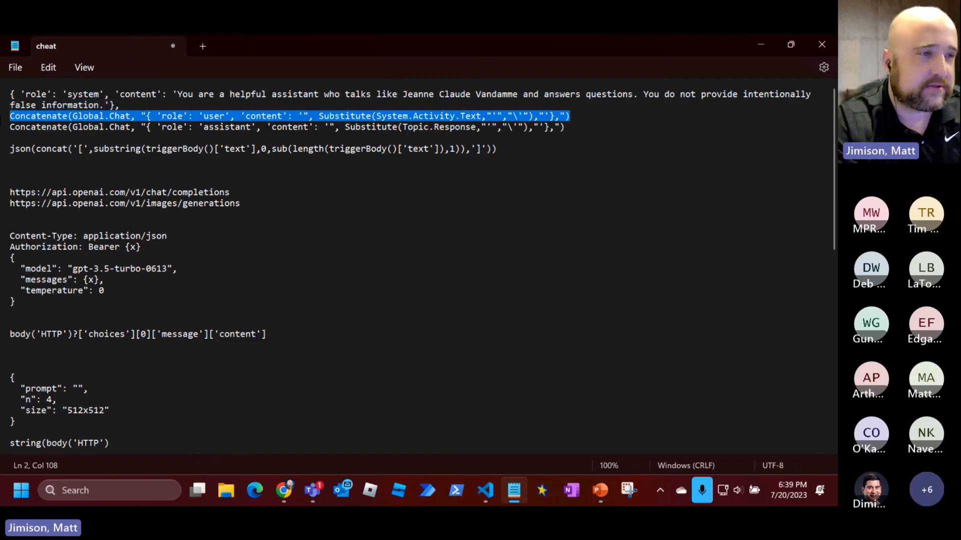
pyautogui.click(767, 46)
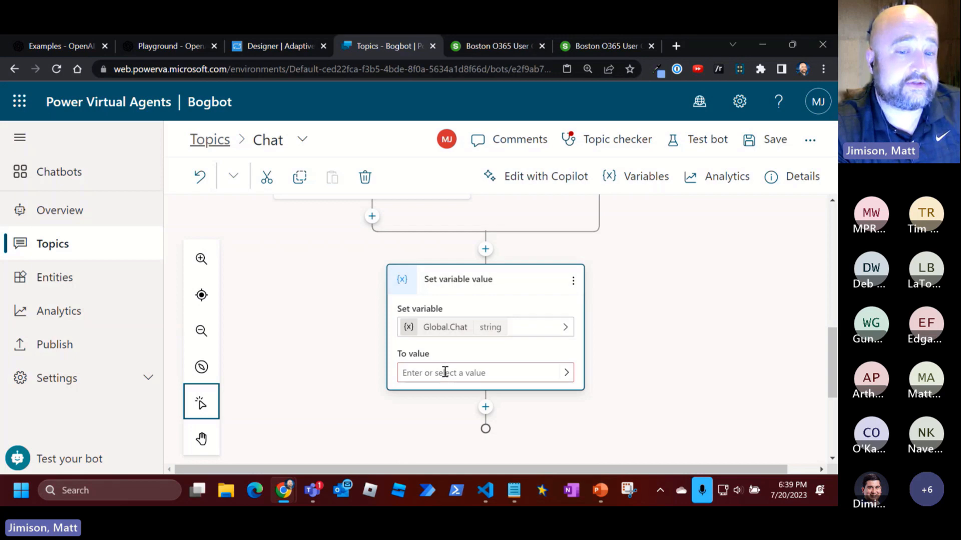
# Insert the copied Concatenate formula, which appends System.Activity.Text as a user message to Global.Chat, as the new node's value
pyautogui.click(543, 373)
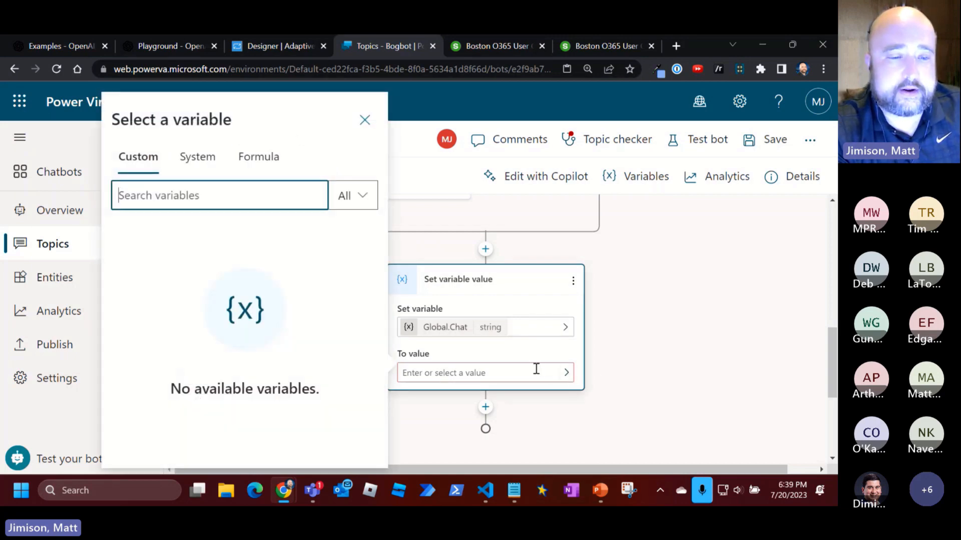
pyautogui.click(272, 158)
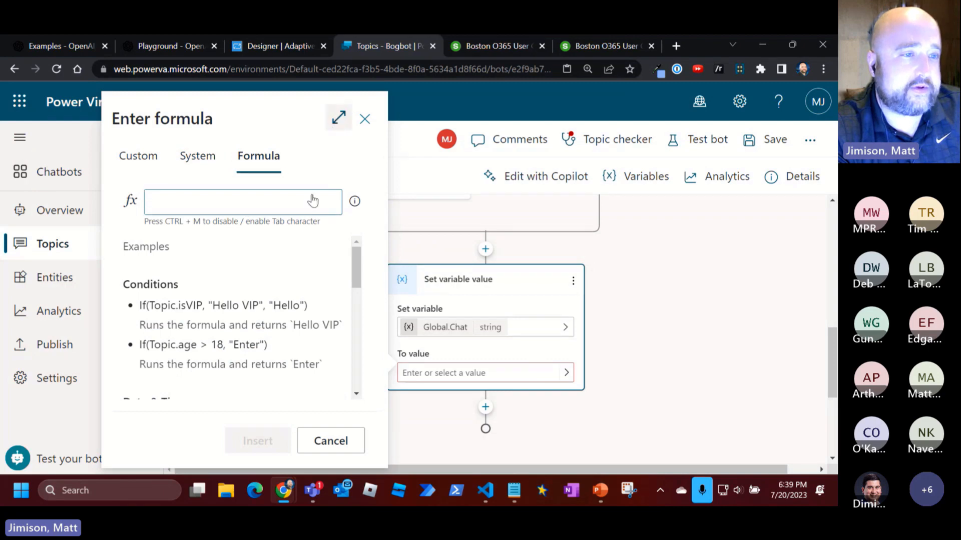
pyautogui.click(334, 120)
pyautogui.click(270, 232)
pyautogui.hotkey('ctrl', 'v')
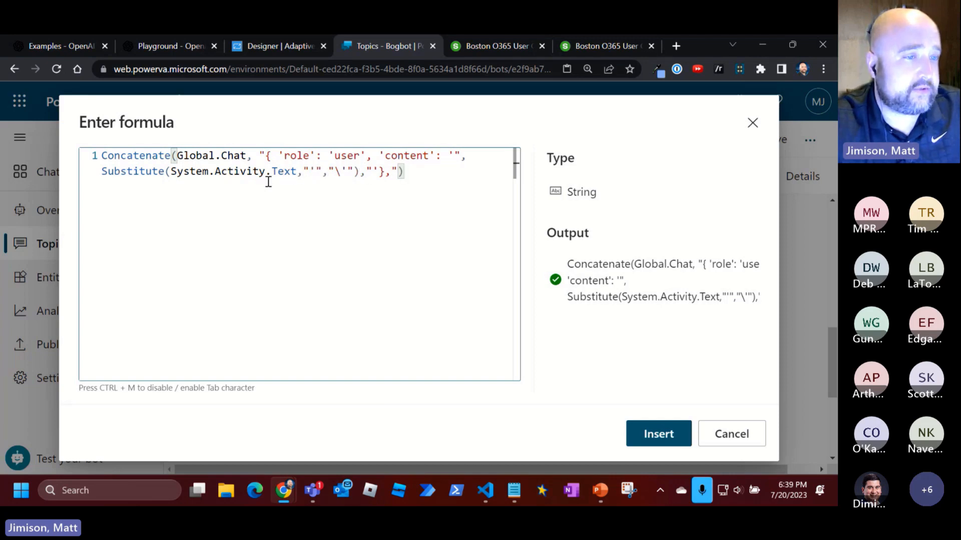
pyautogui.click(387, 172)
pyautogui.write(',')
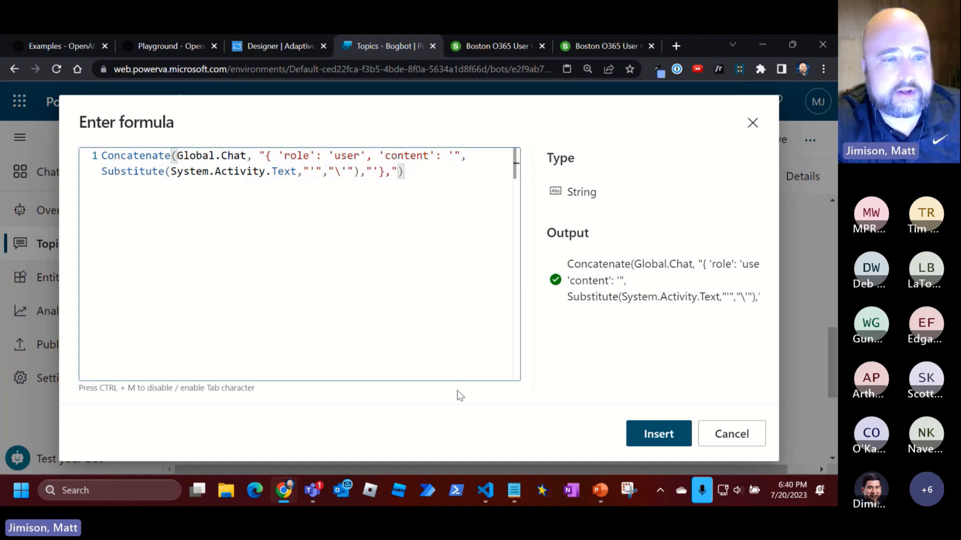
pyautogui.click(659, 435)
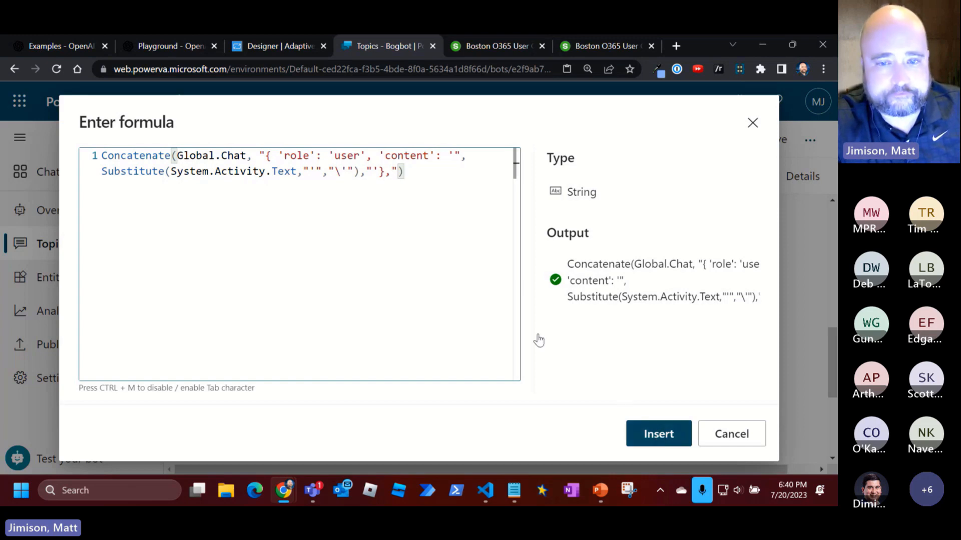
# Add an action call below the Concatenate node that creates a new flow in Power Automate
pyautogui.scroll(-3, 340, 397)
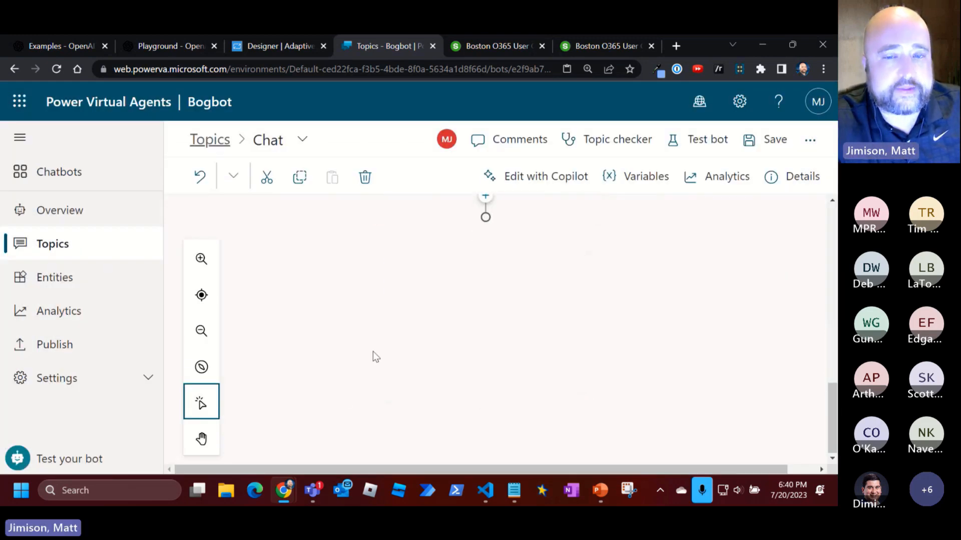
pyautogui.scroll(5, 374, 351)
pyautogui.moveTo(832, 314); pyautogui.dragTo(832, 369)
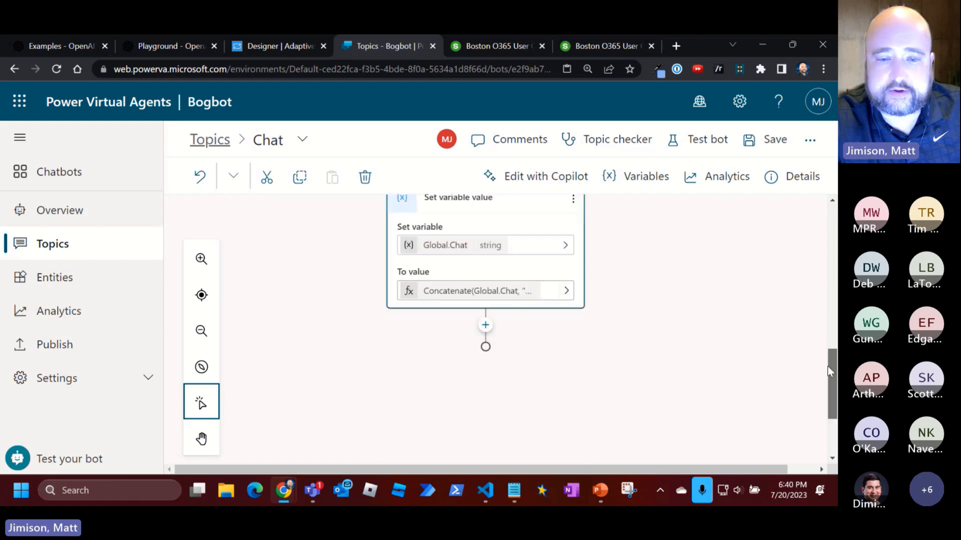
pyautogui.click(485, 325)
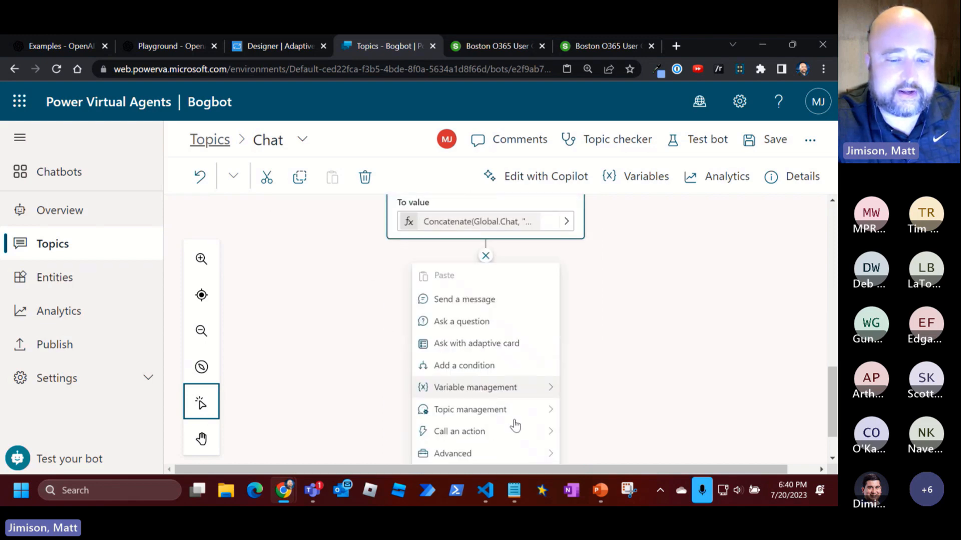
pyautogui.moveTo(507, 412)
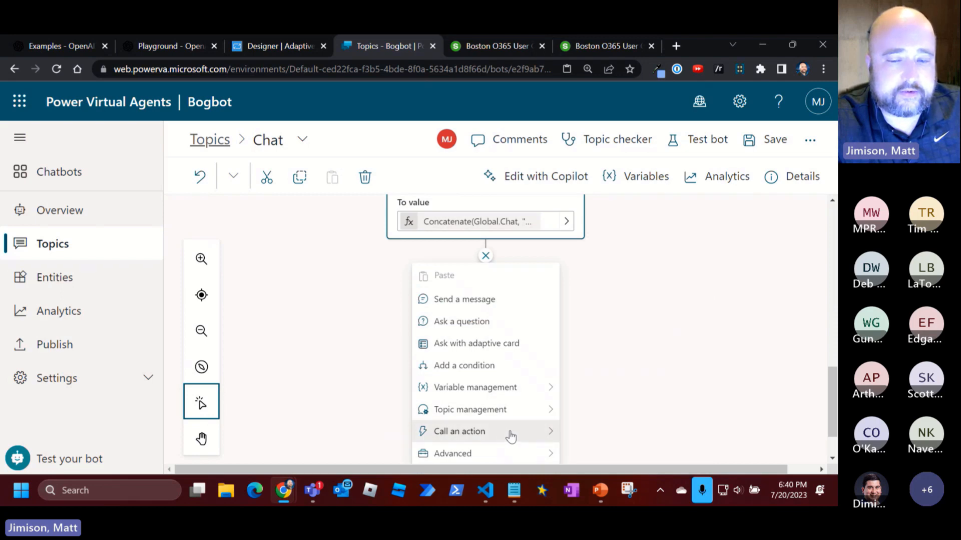
pyautogui.moveTo(511, 437)
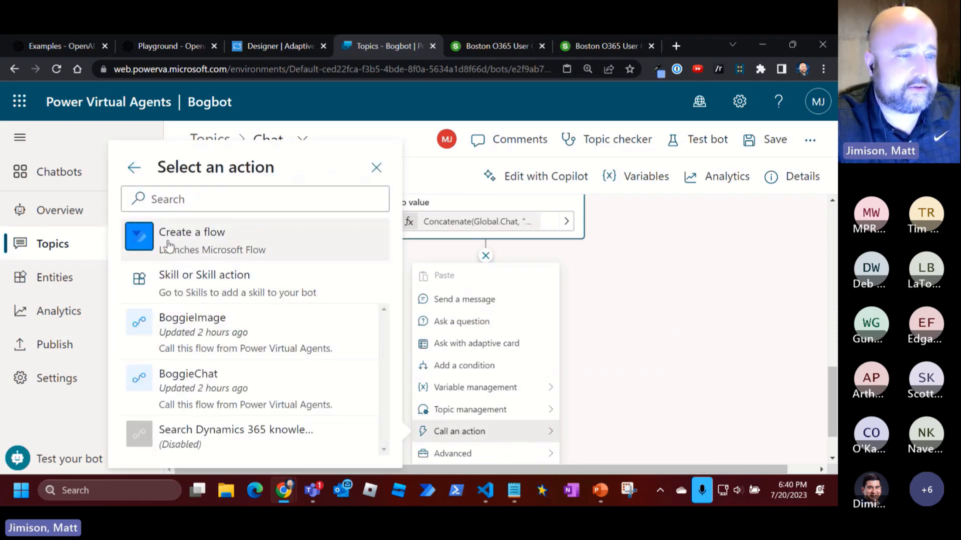
pyautogui.click(145, 238)
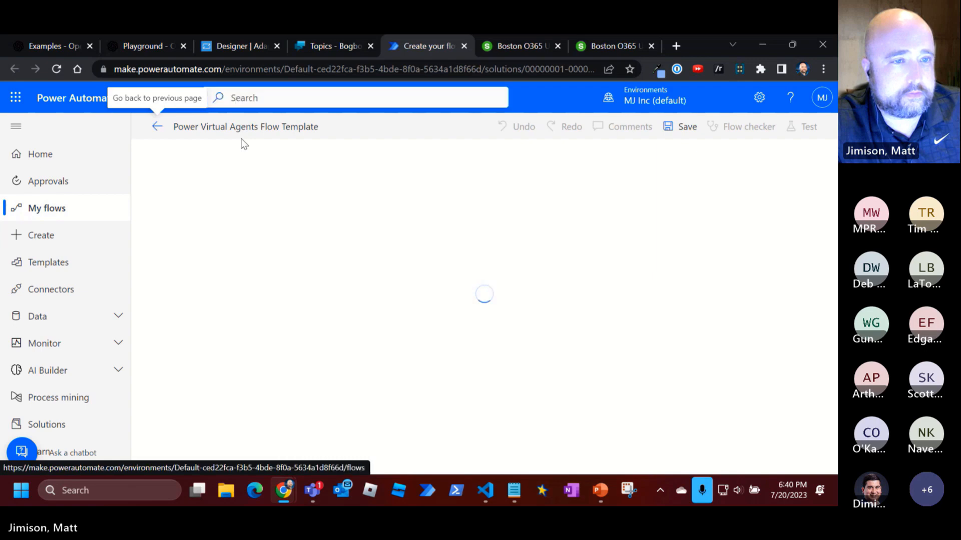
# Rename the flow as BogChat and add a text input named Message to the Power Virtual Agents trigger
pyautogui.click(233, 126)
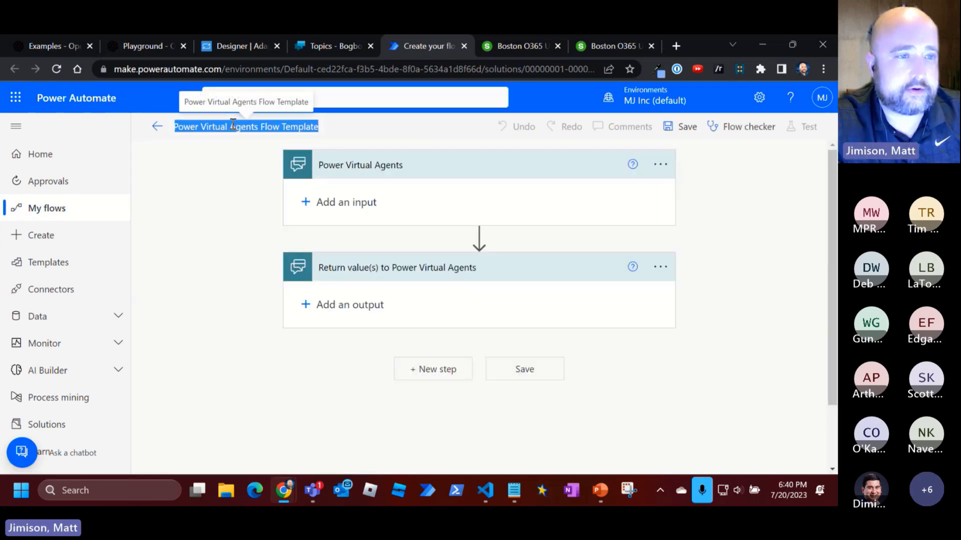
pyautogui.write('BogChat')
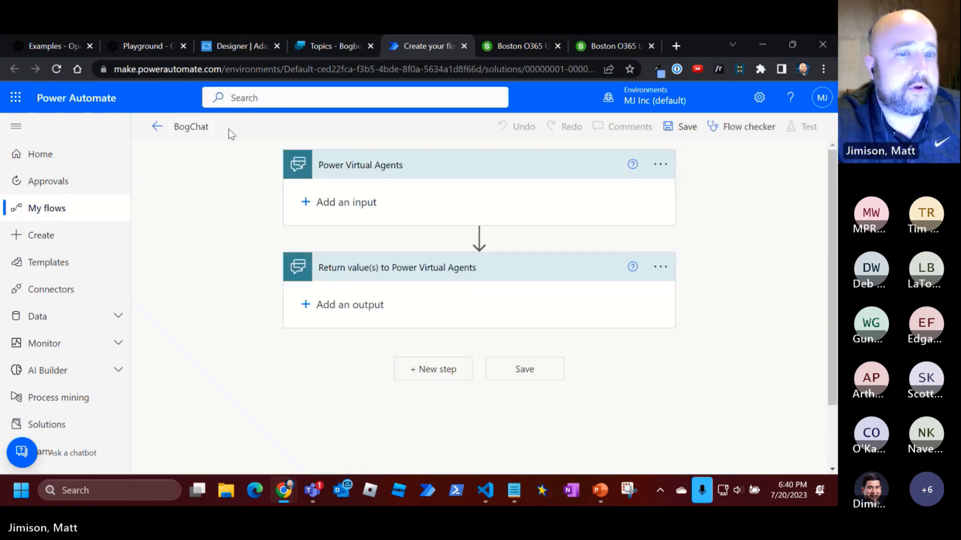
pyautogui.click(348, 202)
pyautogui.click(324, 228)
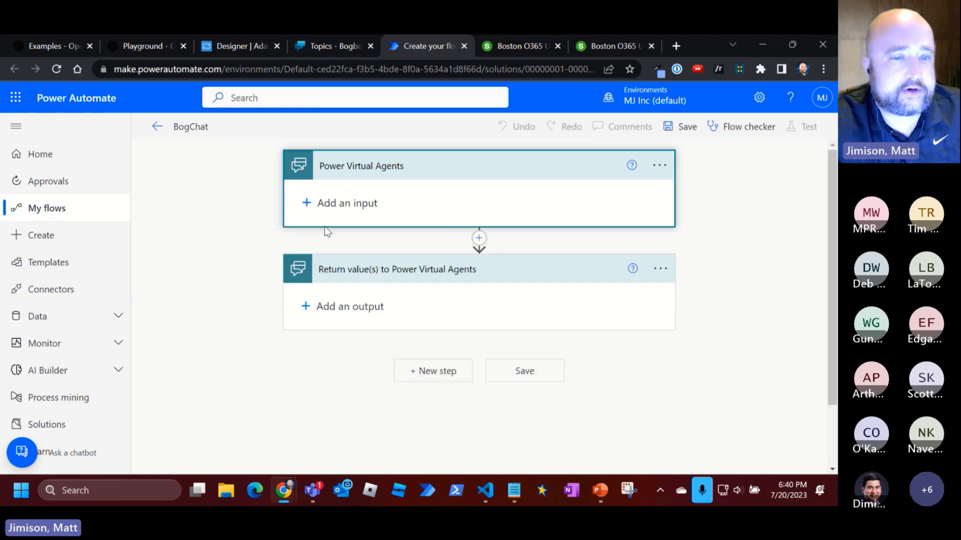
pyautogui.doubleClick(364, 193)
pyautogui.press('BackSpace')
pyautogui.write('Message')
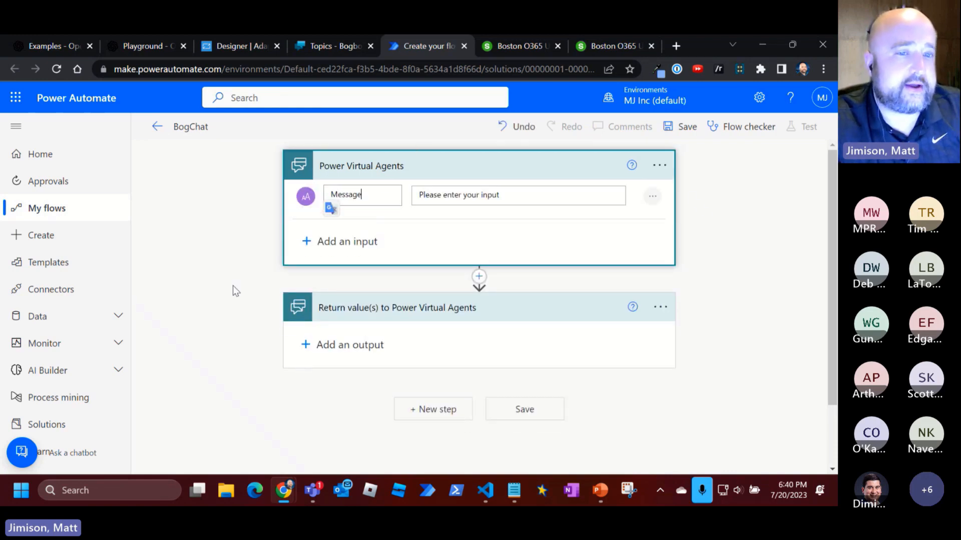
pyautogui.click(231, 287)
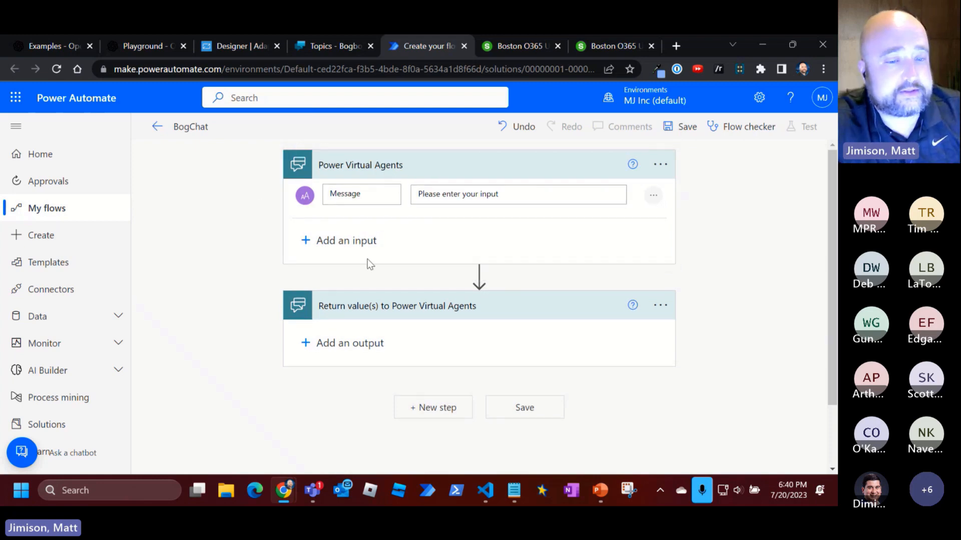
# Add a text output named Response to the Return value(s) to Power Virtual Agents step
pyautogui.click(335, 346)
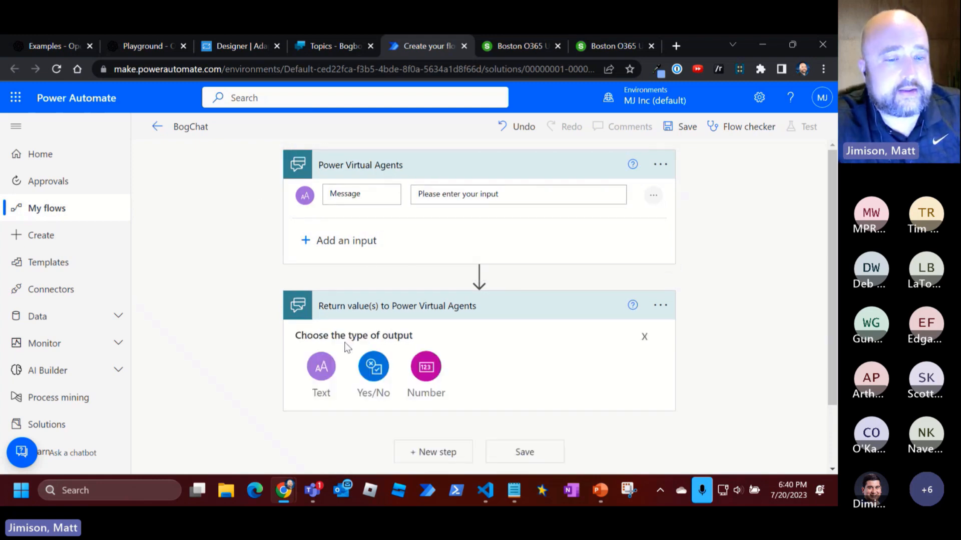
pyautogui.click(321, 373)
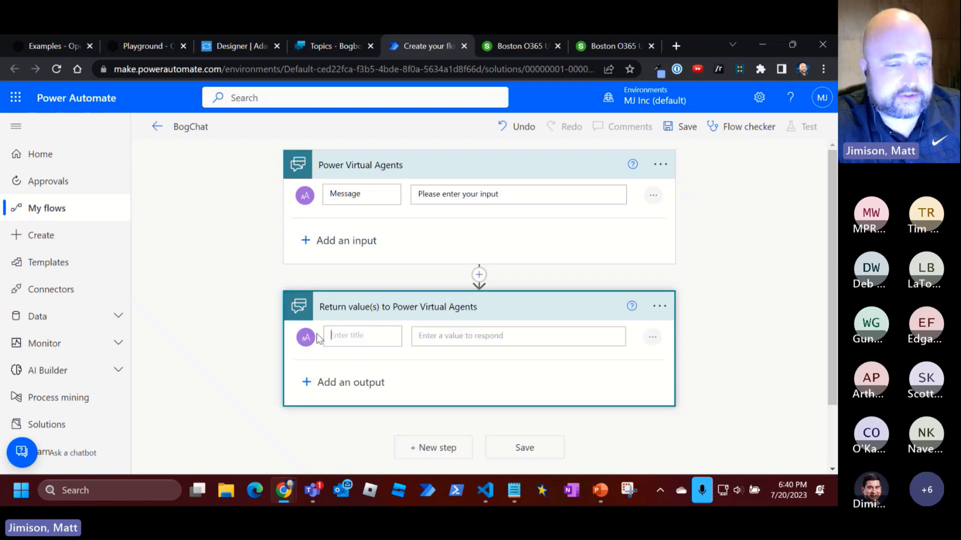
pyautogui.write('Response')
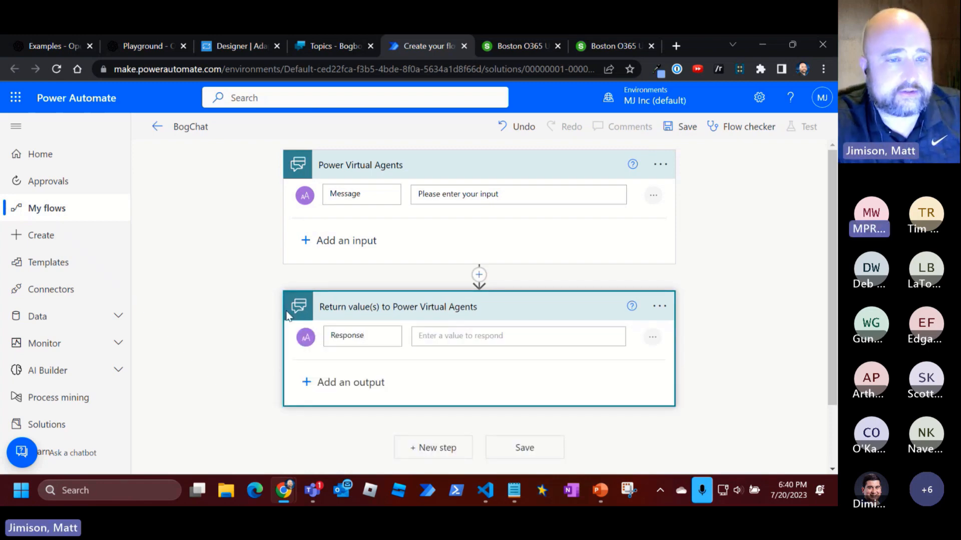
pyautogui.click(246, 252)
# Add an Azure Key Vault Get secret action between the trigger and the return step, using the secret named openaiapikey
pyautogui.click(478, 274)
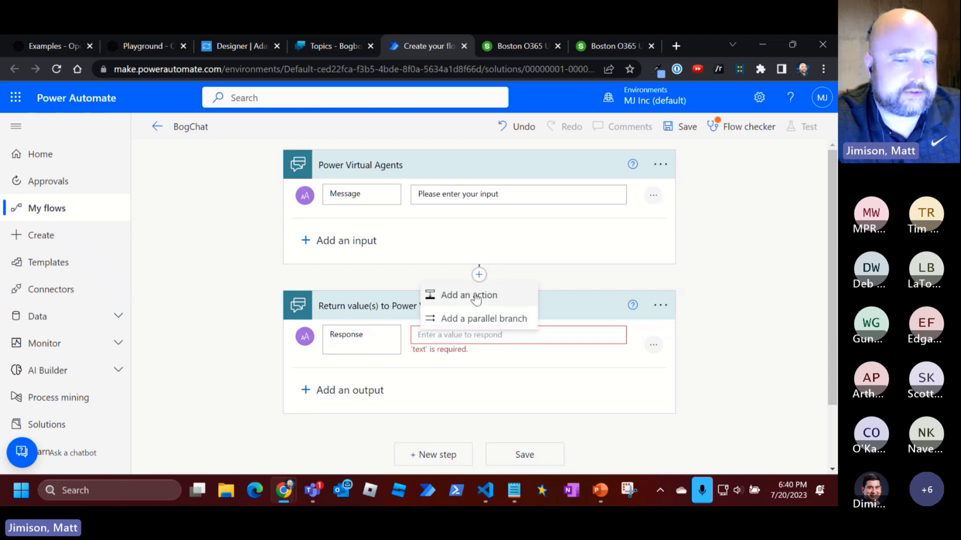
pyautogui.click(476, 297)
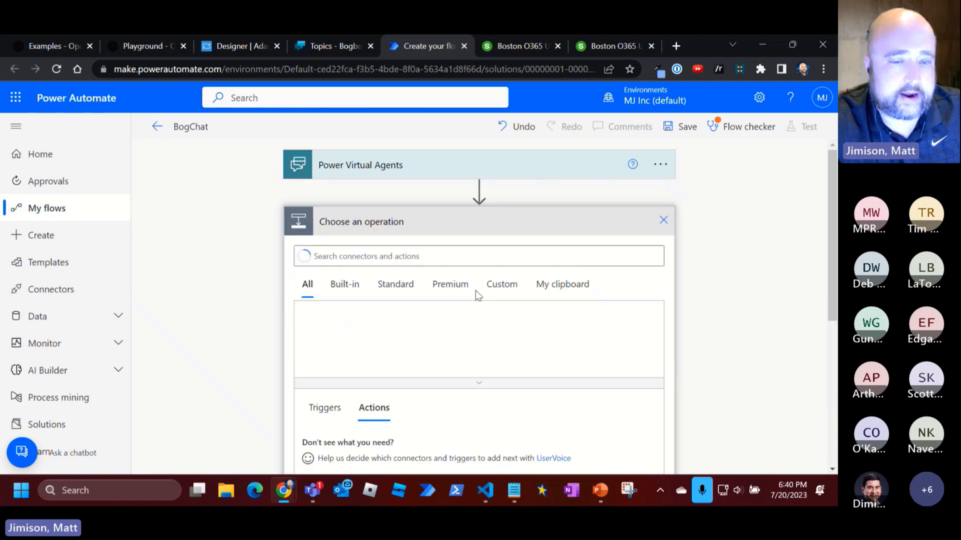
pyautogui.write('key')
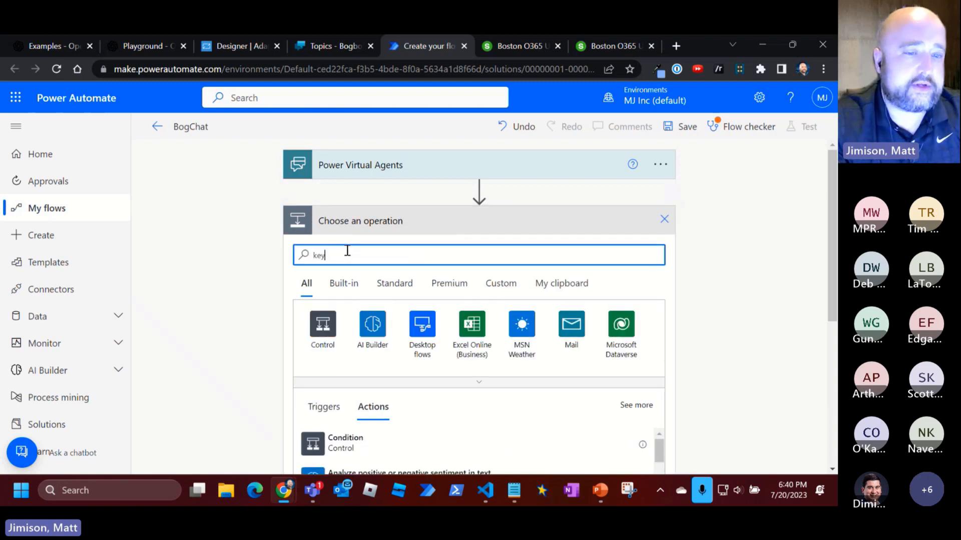
pyautogui.write(' vault')
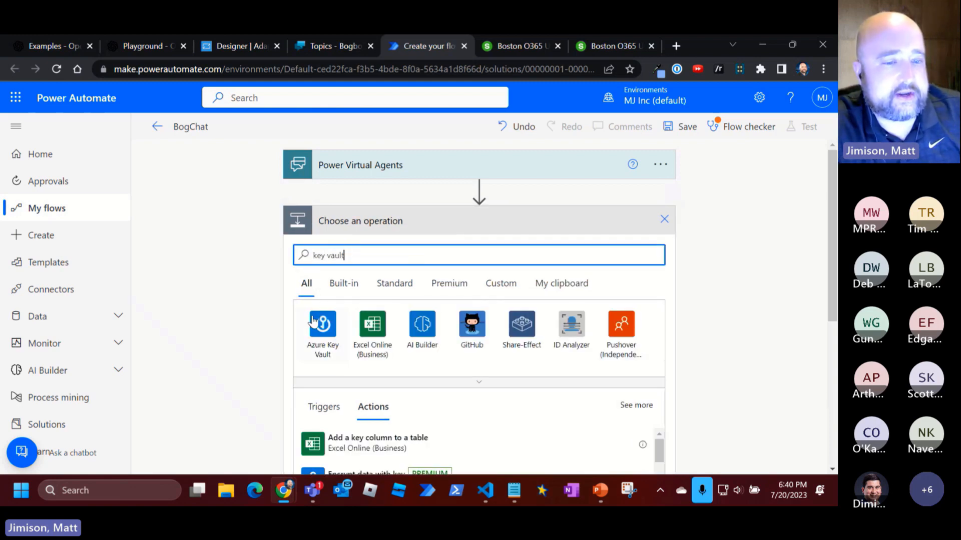
pyautogui.click(324, 330)
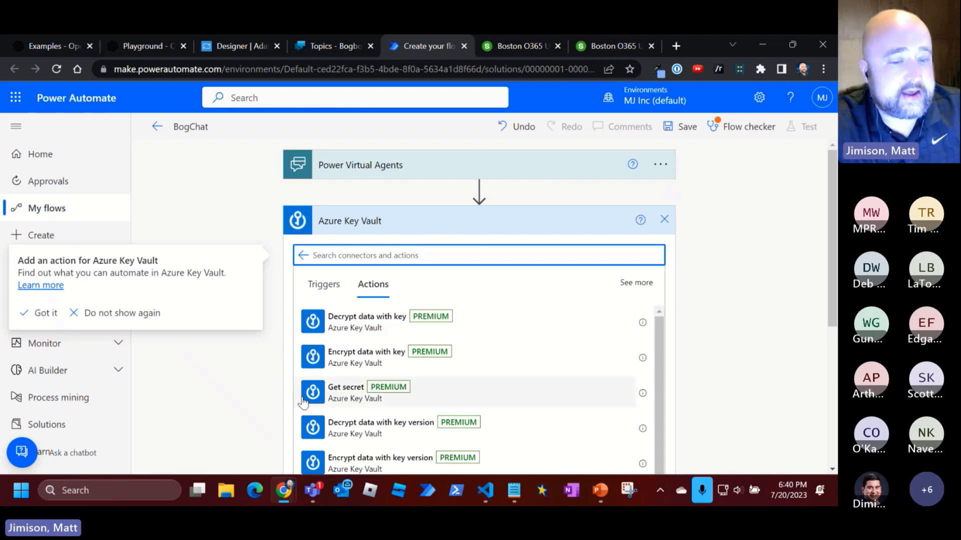
pyautogui.click(325, 392)
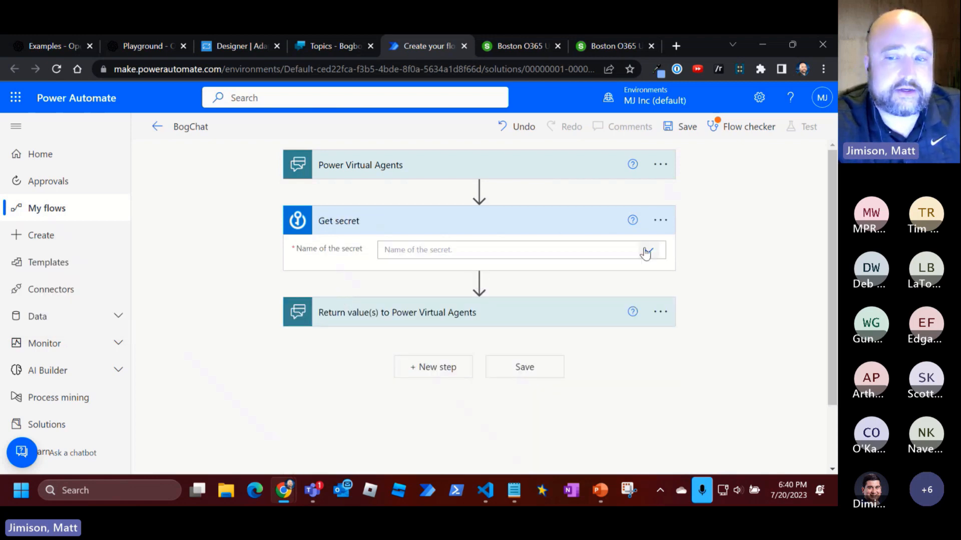
pyautogui.click(647, 250)
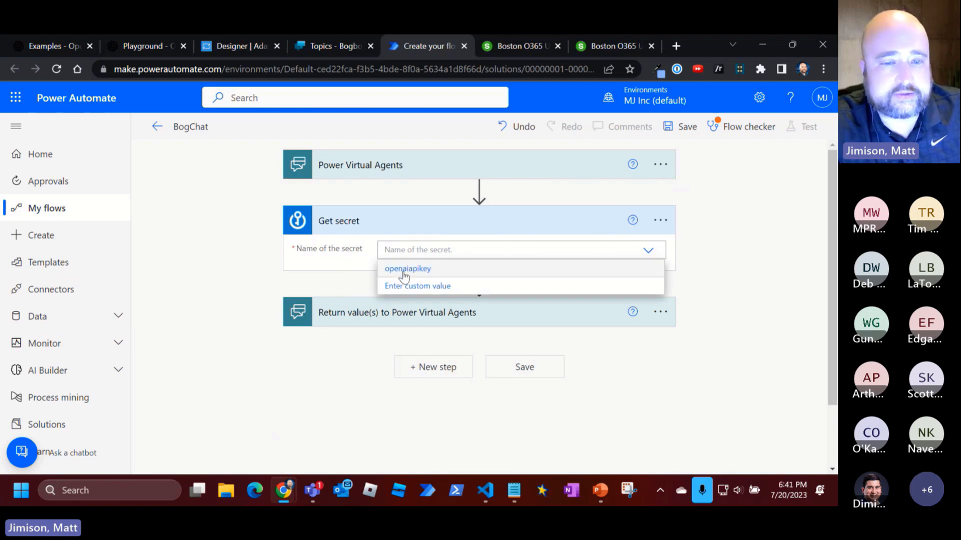
pyautogui.click(397, 270)
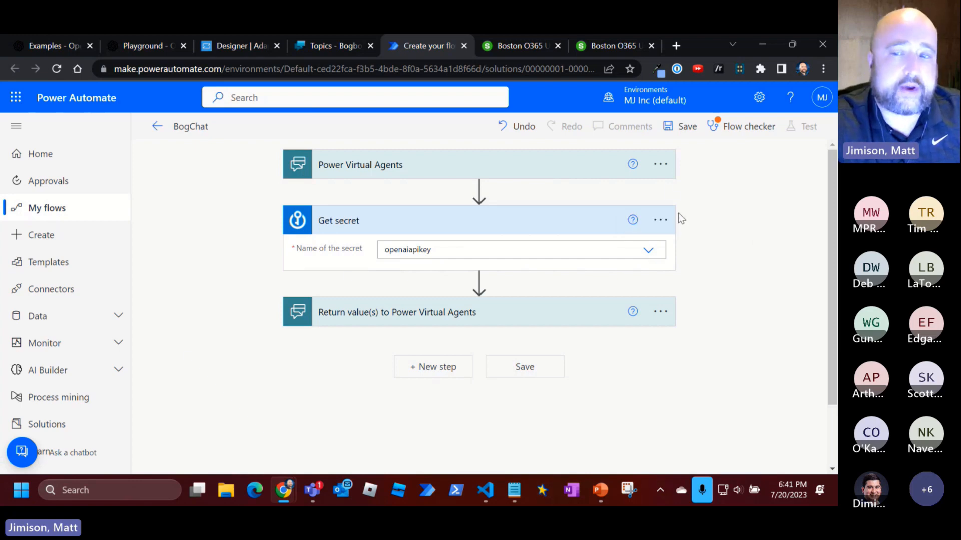
# Turn on Secure Outputs in the settings of the Get secret action
pyautogui.click(660, 221)
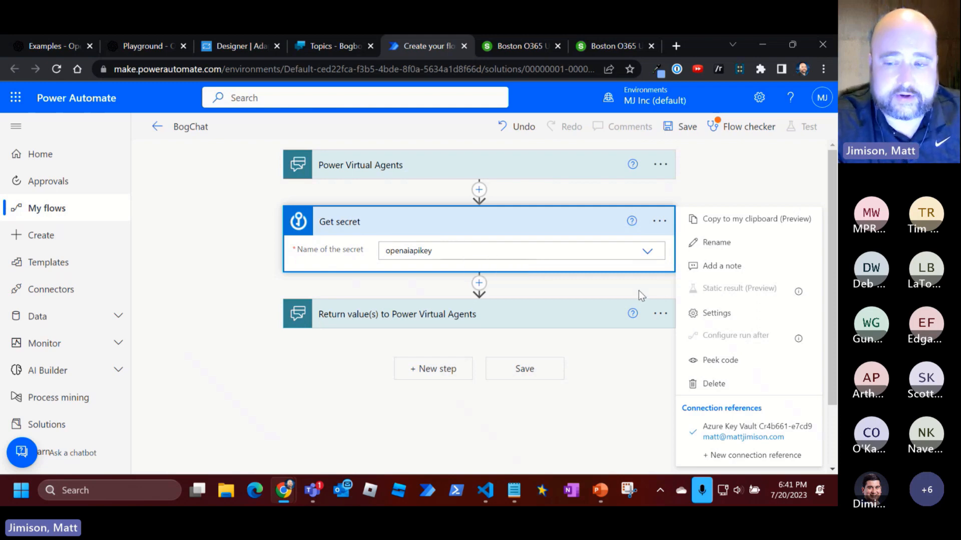
pyautogui.click(716, 314)
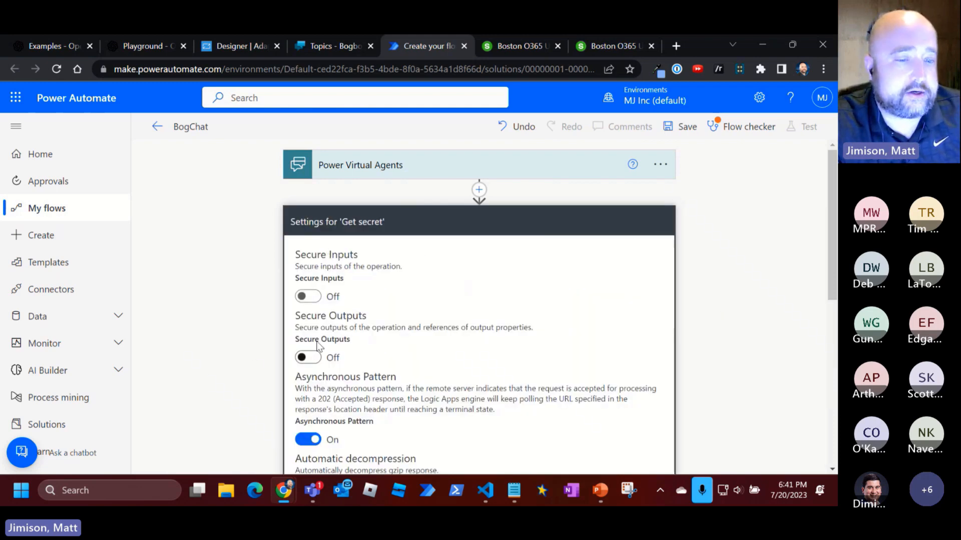
pyautogui.click(310, 357)
pyautogui.scroll(-4, 218, 361)
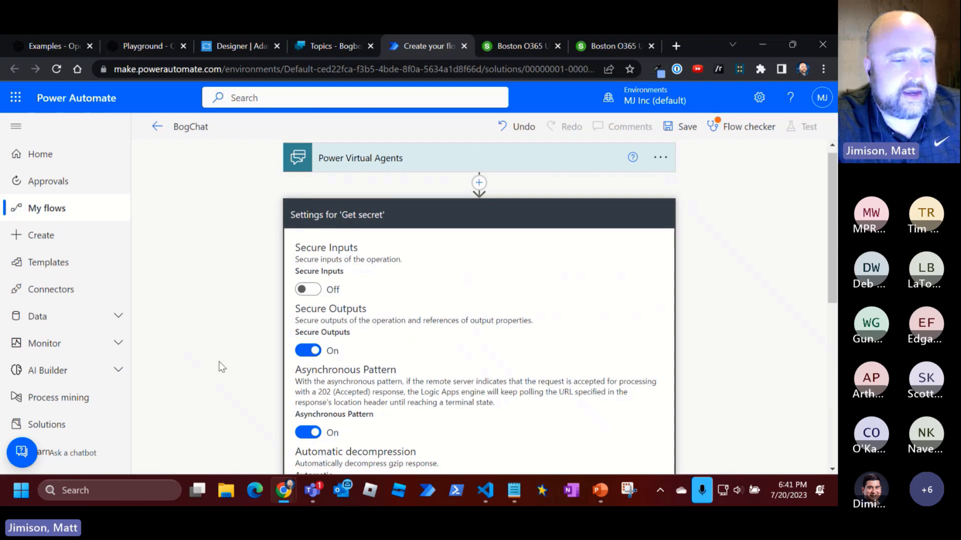
pyautogui.scroll(-3, 219, 366)
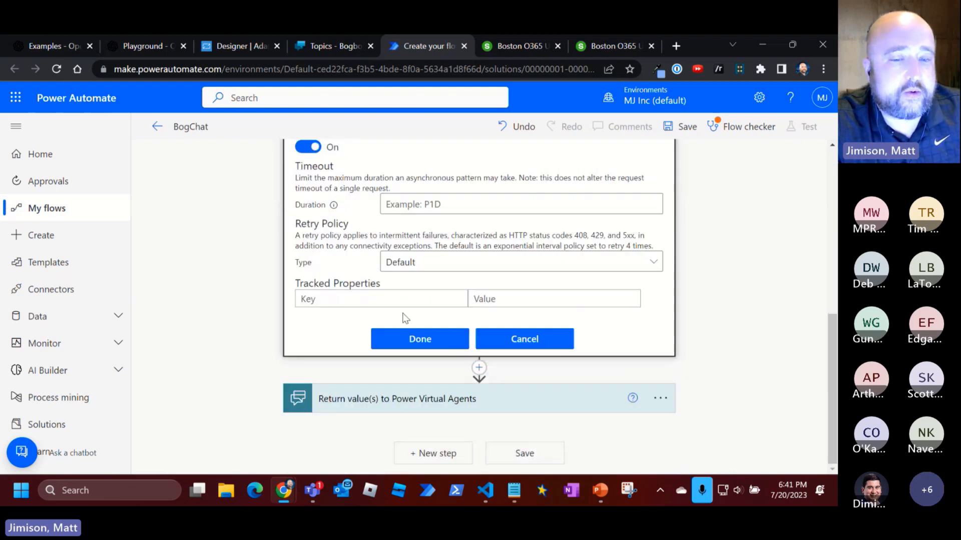
pyautogui.click(421, 342)
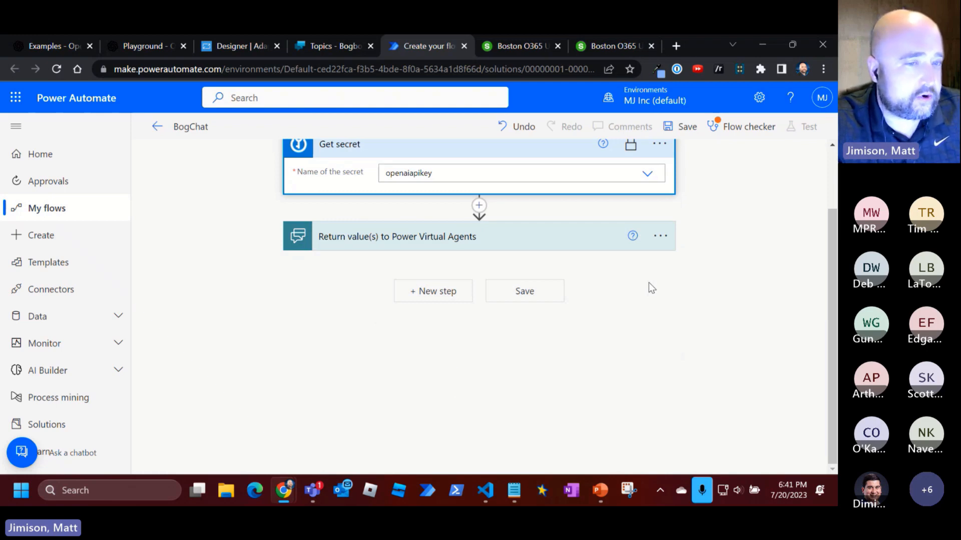
# Add an HTTP action below Get secret and set its method to POST
pyautogui.click(480, 205)
pyautogui.click(471, 224)
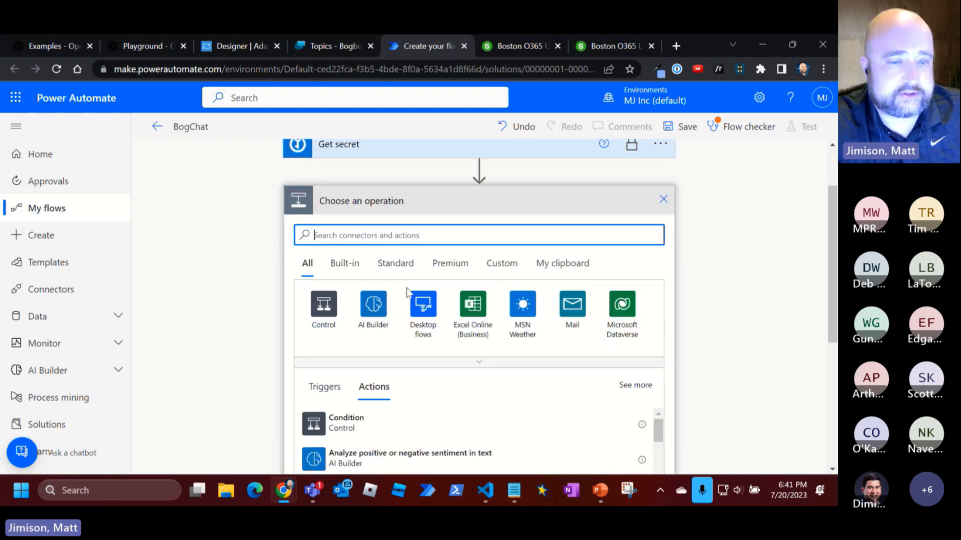
pyautogui.write('http')
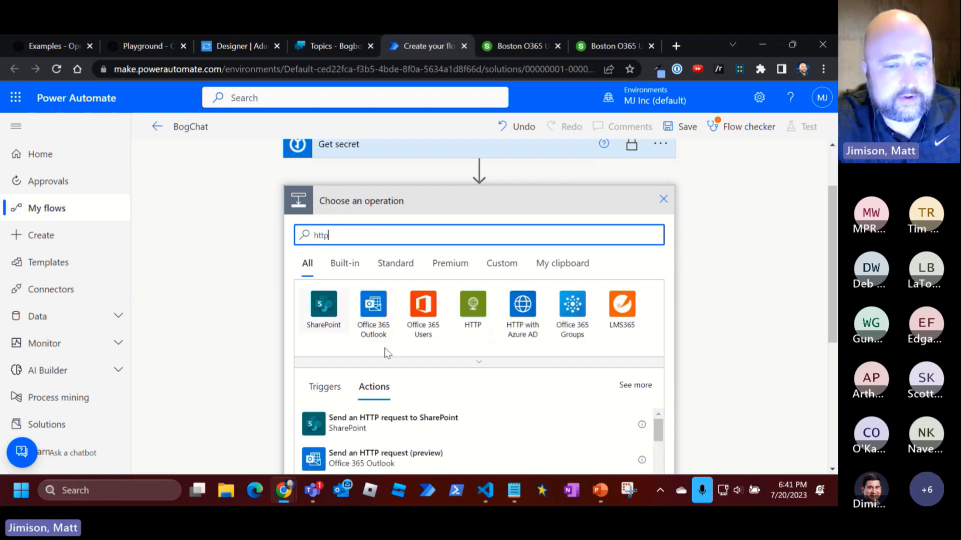
pyautogui.click(487, 310)
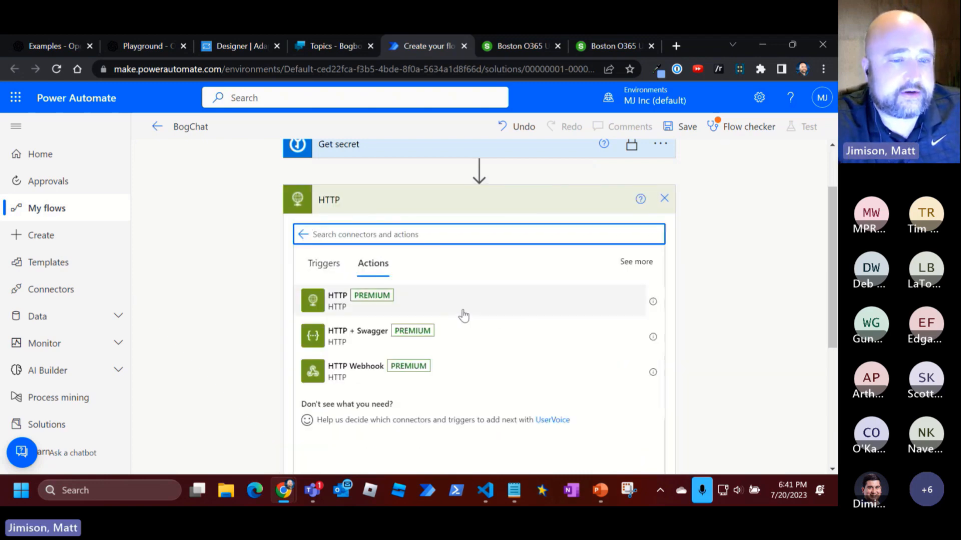
pyautogui.click(307, 297)
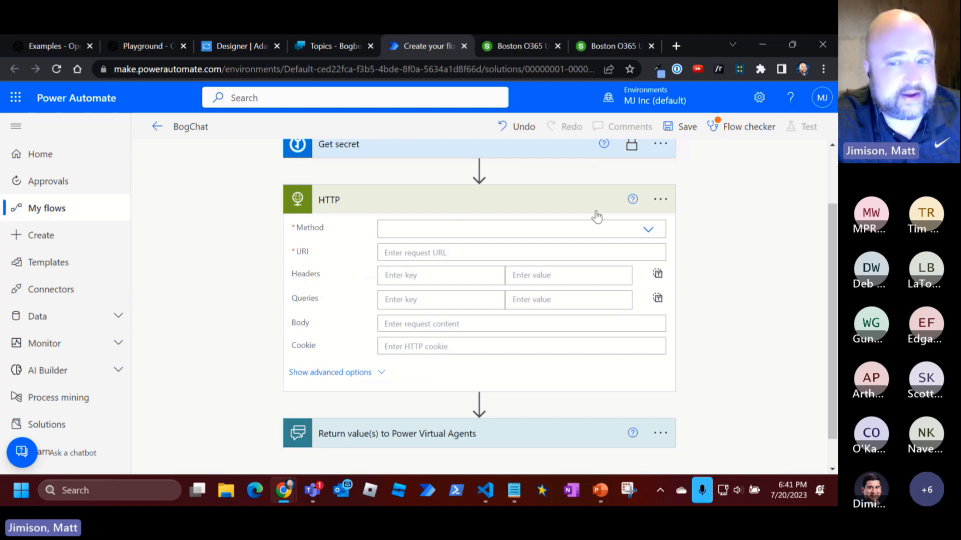
pyautogui.click(465, 226)
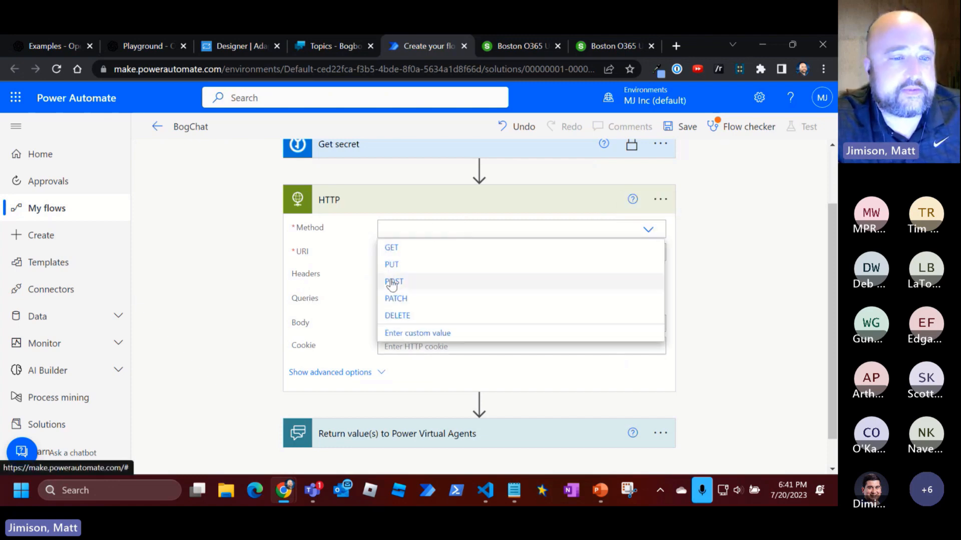
pyautogui.click(392, 283)
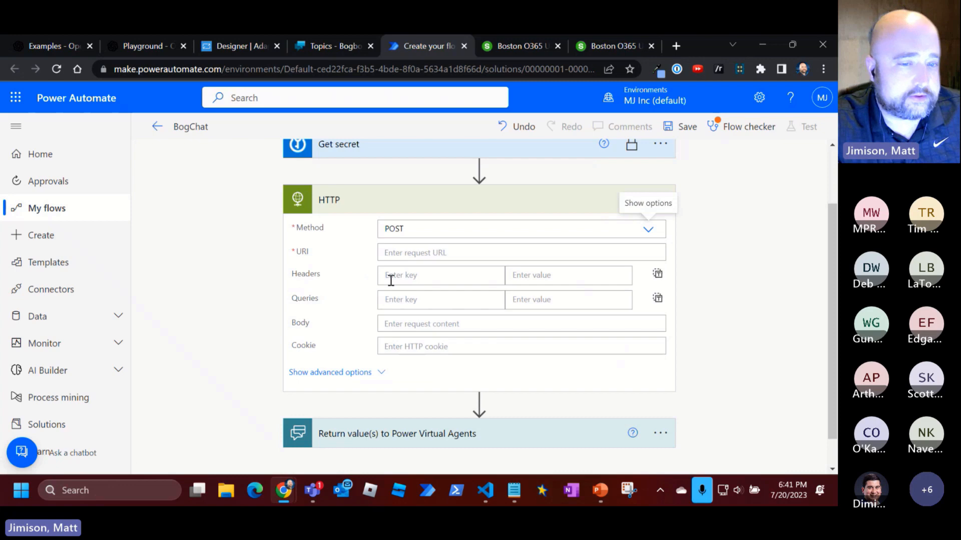
pyautogui.click(512, 493)
pyautogui.click(163, 173)
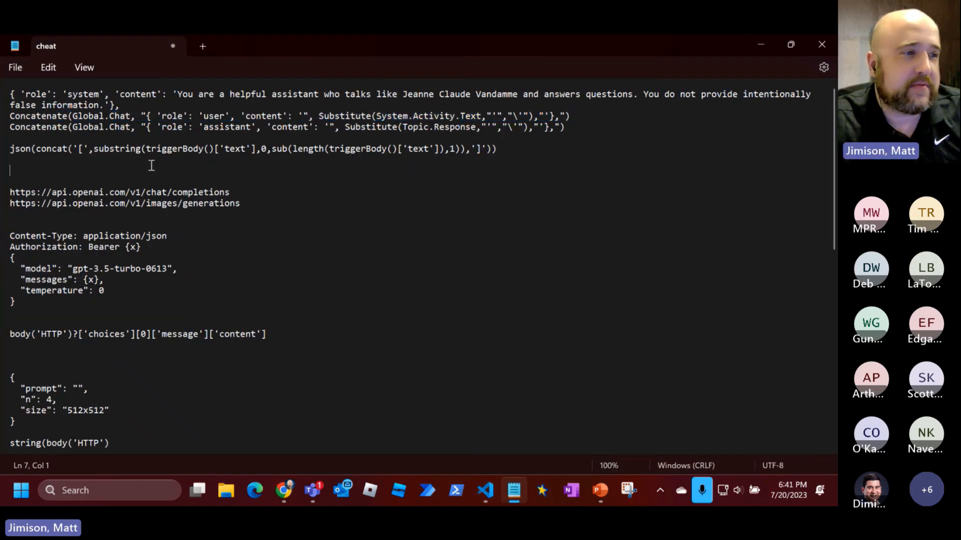
pyautogui.tripleClick(235, 195)
pyautogui.hotkey('ctrl', 'c')
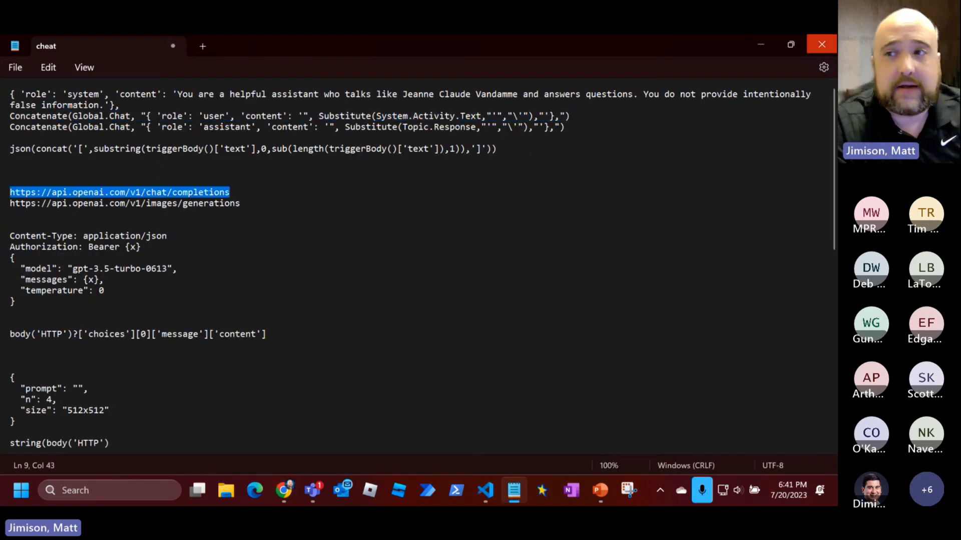
pyautogui.click(762, 42)
pyautogui.click(404, 254)
pyautogui.hotkey('ctrl', 'v')
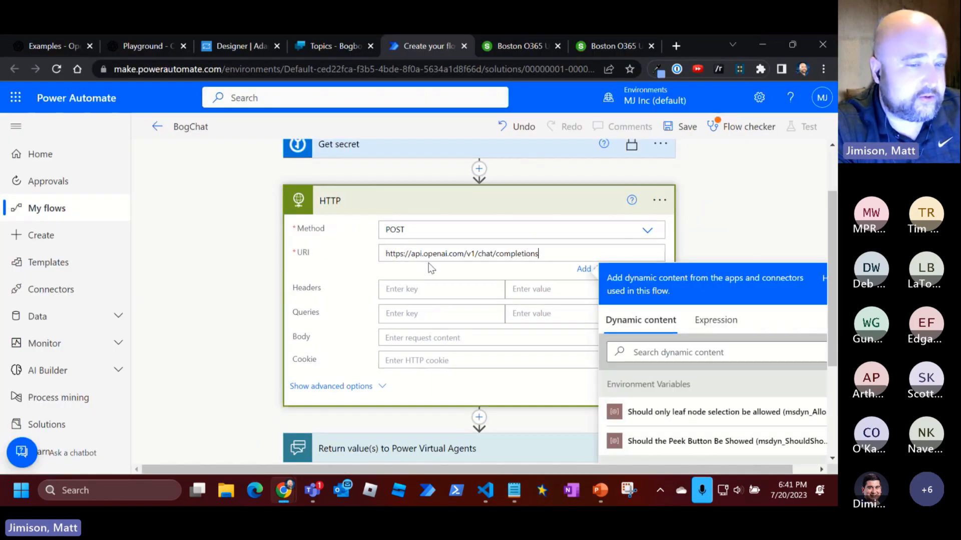
# Add a Content-Type header with the value application/json to the HTTP action
pyautogui.click(419, 294)
pyautogui.write('Content')
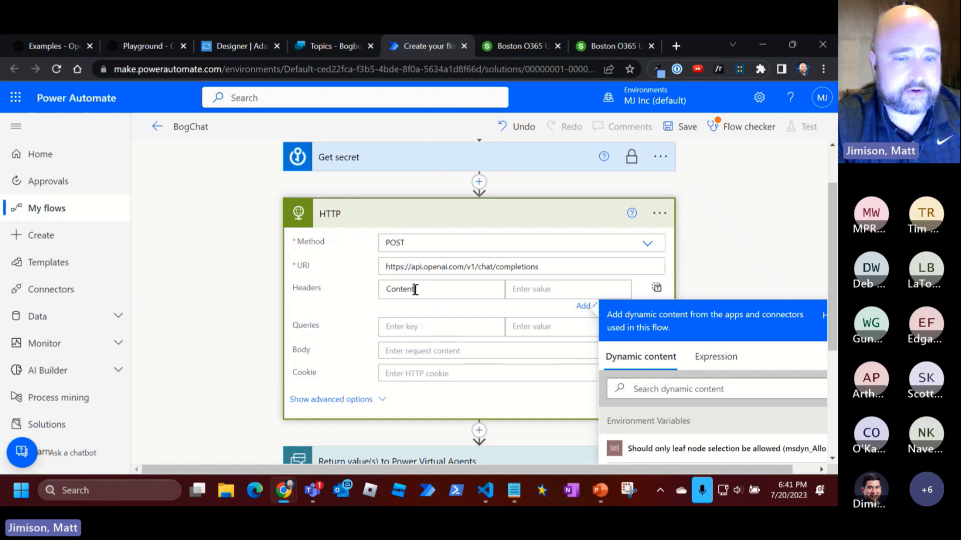
pyautogui.write('-Type')
pyautogui.press('Tab')
pyautogui.write('applicatio')
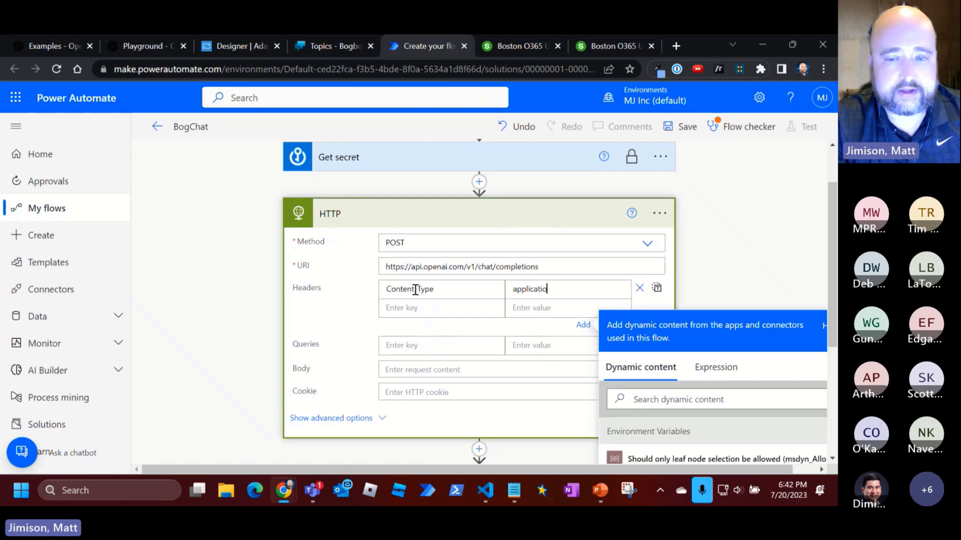
pyautogui.write('n/json')
pyautogui.press('Tab')
pyautogui.press('Tab')
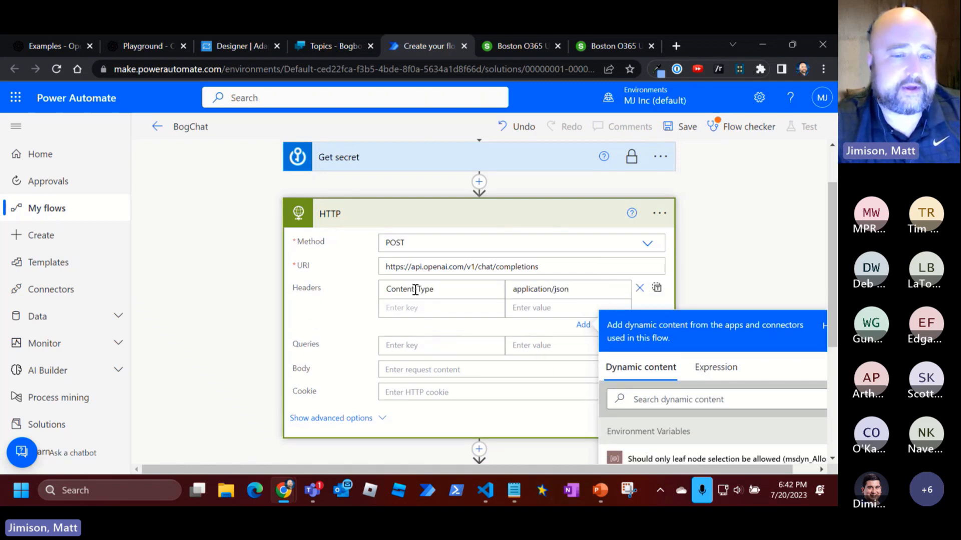
# Add an Authorization header made of Bearer, a space and the Get secret action's dynamic value
pyautogui.write('Authorization')
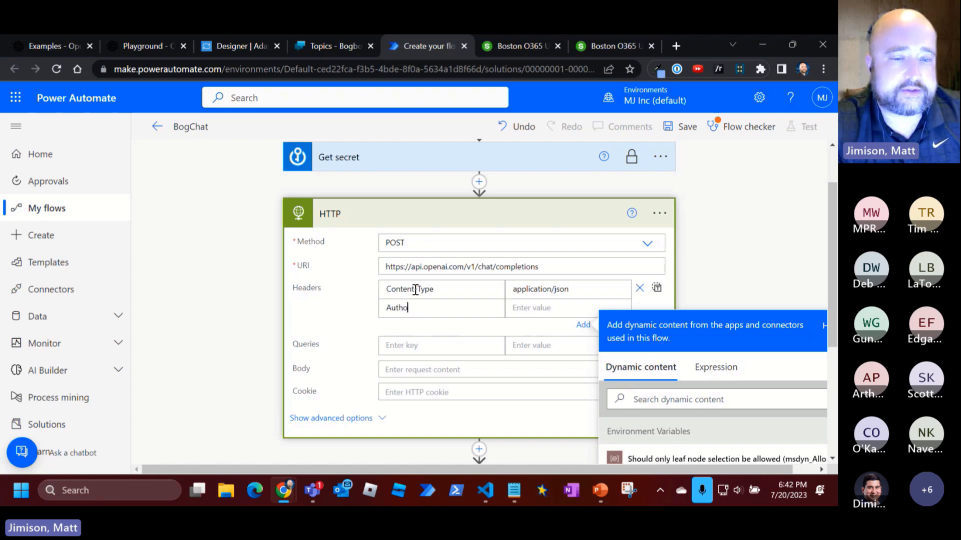
pyautogui.press('Tab')
pyautogui.write('Bearer')
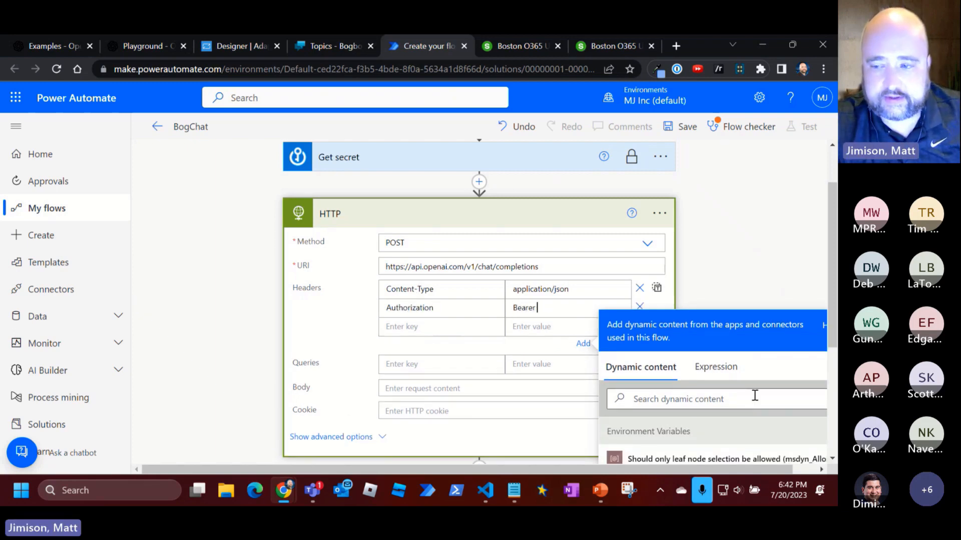
pyautogui.scroll(-5, 740, 405)
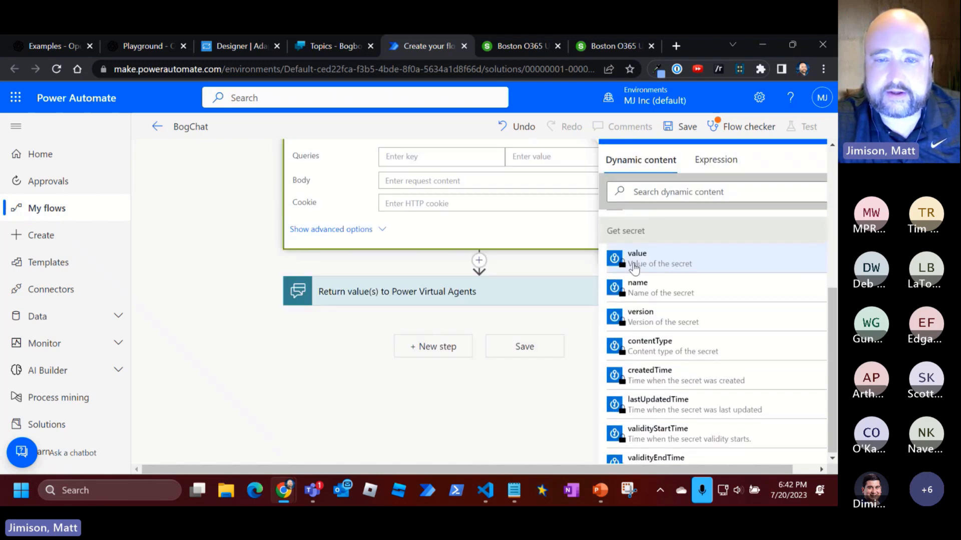
pyautogui.click(633, 268)
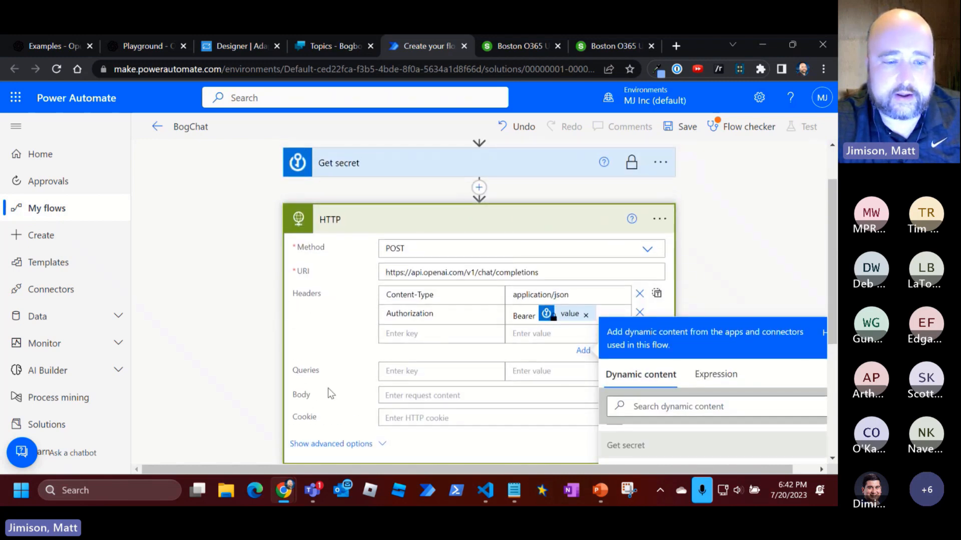
# Copy the JSON block with model gpt-3.5-turbo-0613, messages {x} and temperature 0 from the Notepad cheat notes into the HTTP body
pyautogui.click(400, 382)
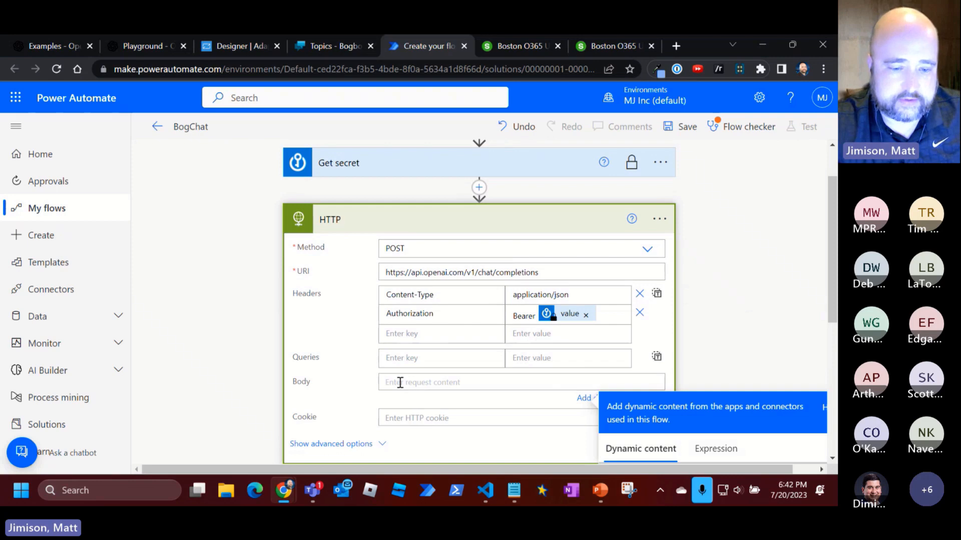
pyautogui.hotkey('alt', 'Tab')
pyautogui.click(101, 258)
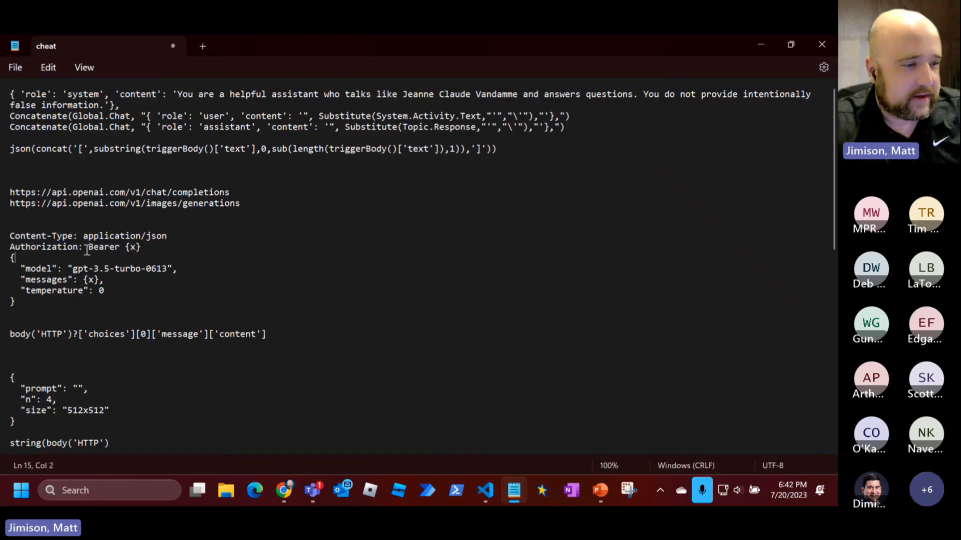
pyautogui.moveTo(16, 301); pyautogui.dragTo(1, 260)
pyautogui.hotkey('ctrl', 'c')
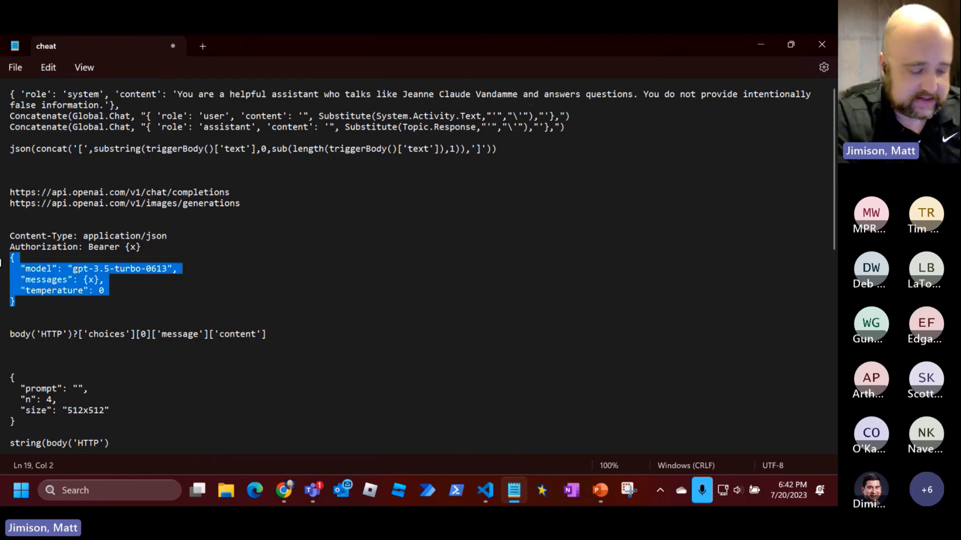
pyautogui.click(761, 43)
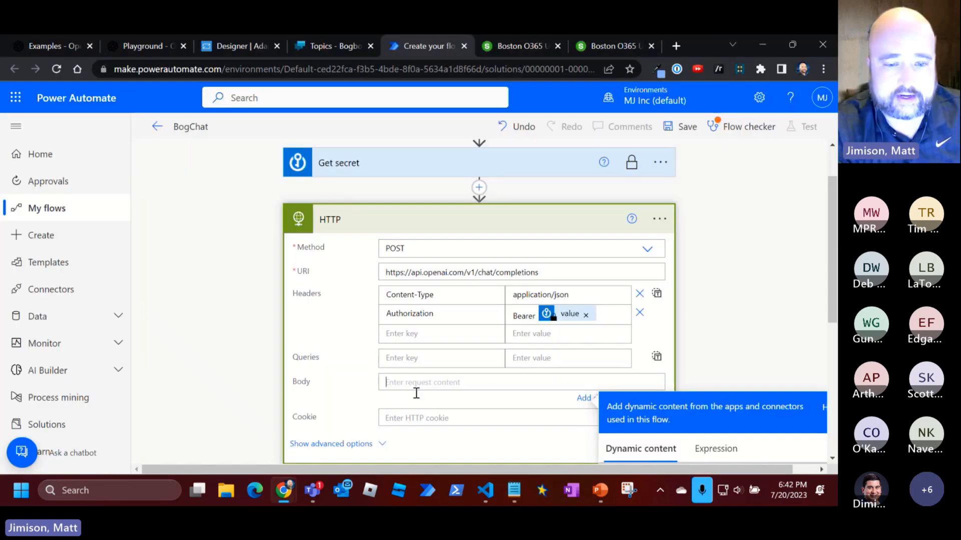
pyautogui.hotkey('ctrl', 'v')
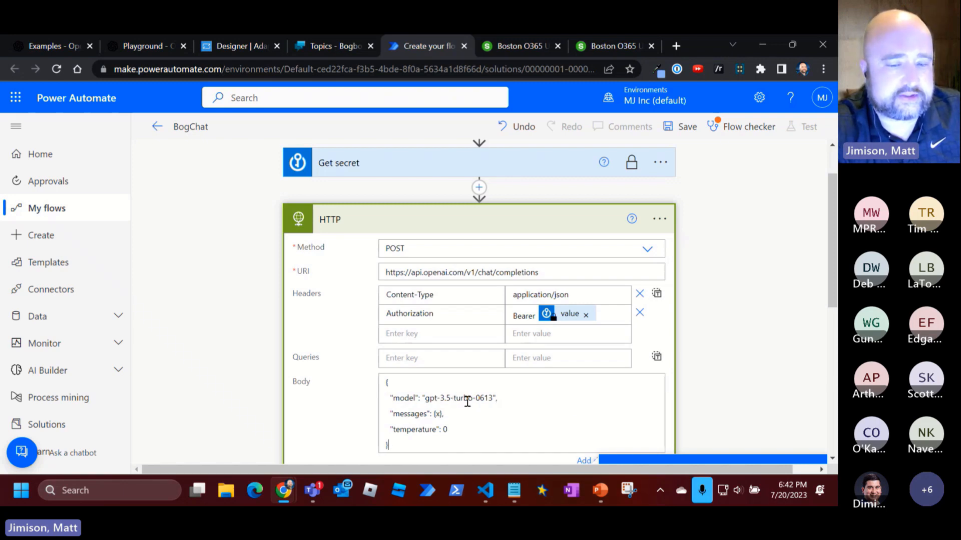
pyautogui.click(441, 413)
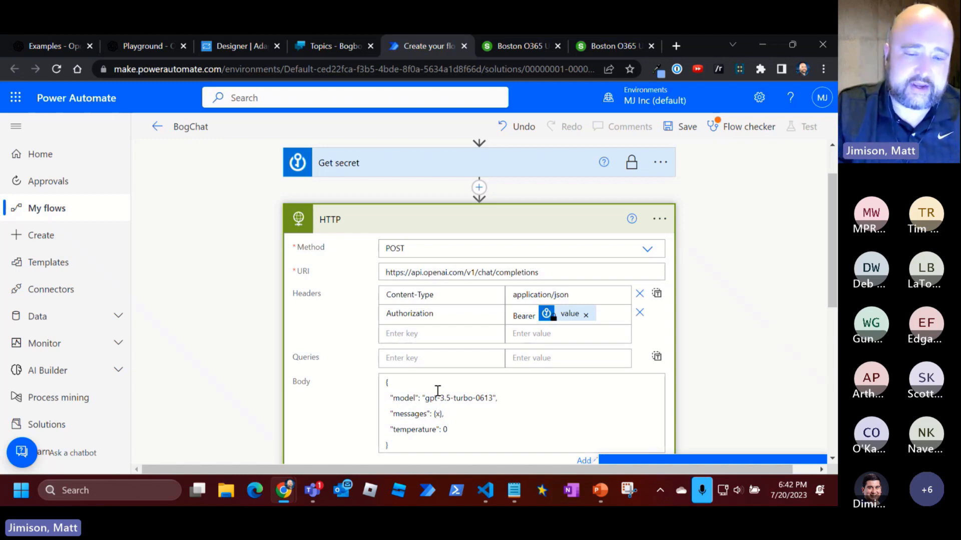
# Replace {x} in the HTTP body's messages with the cheat notes' expression json(concat('[',substring(triggerBody()['text'],0,sub(length(triggerBody()['text']),1)),']'))
pyautogui.press('BackSpace')
pyautogui.press('BackSpace')
pyautogui.press('BackSpace')
pyautogui.click(513, 498)
pyautogui.click(233, 225)
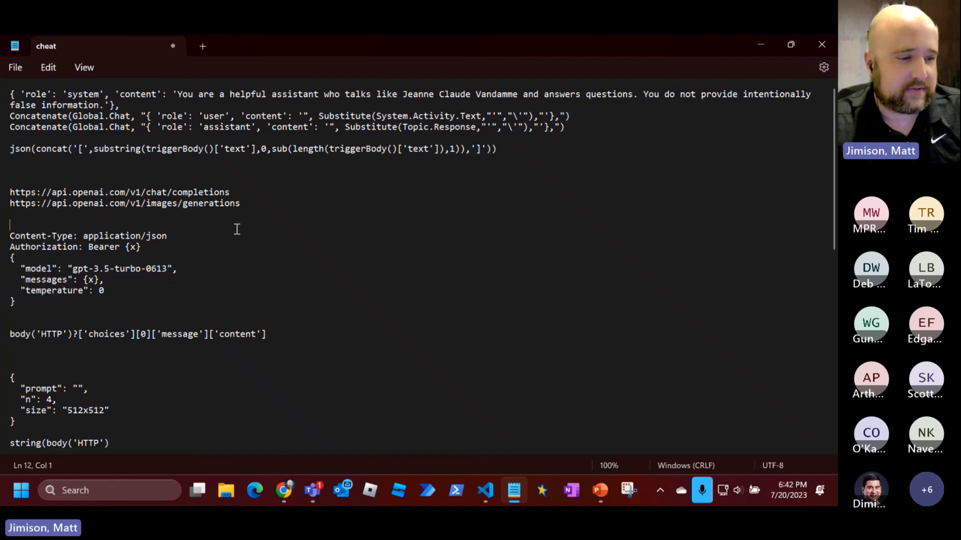
pyautogui.moveTo(498, 148); pyautogui.dragTo(2, 148)
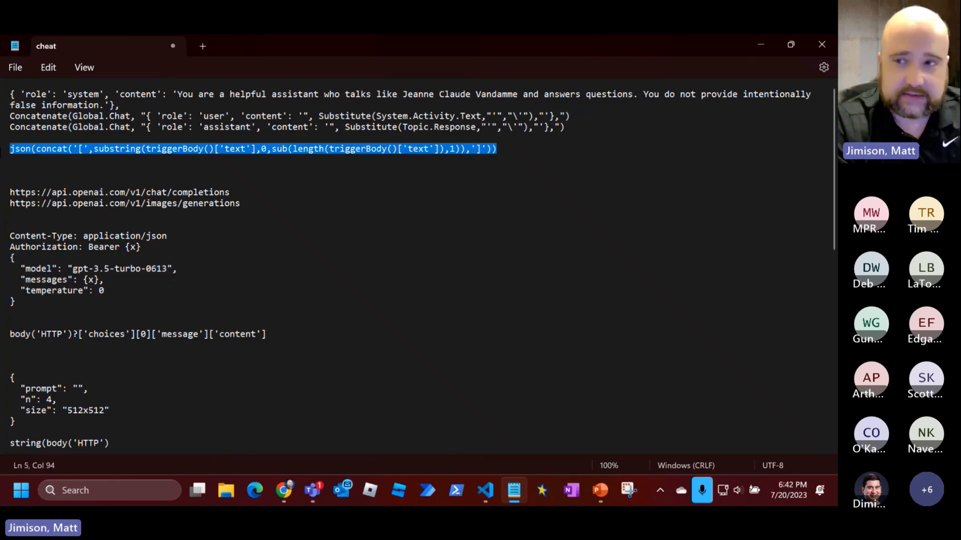
pyautogui.click(760, 44)
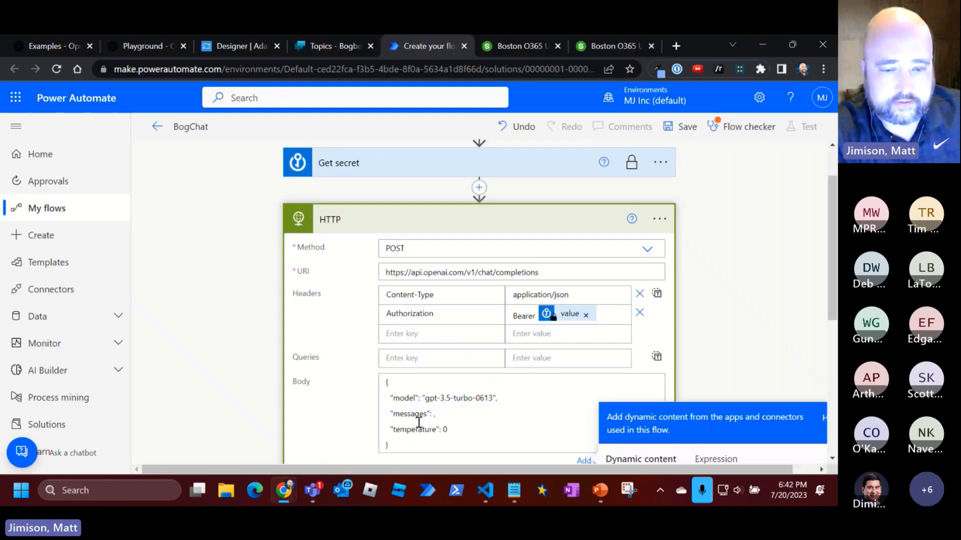
pyautogui.click(435, 413)
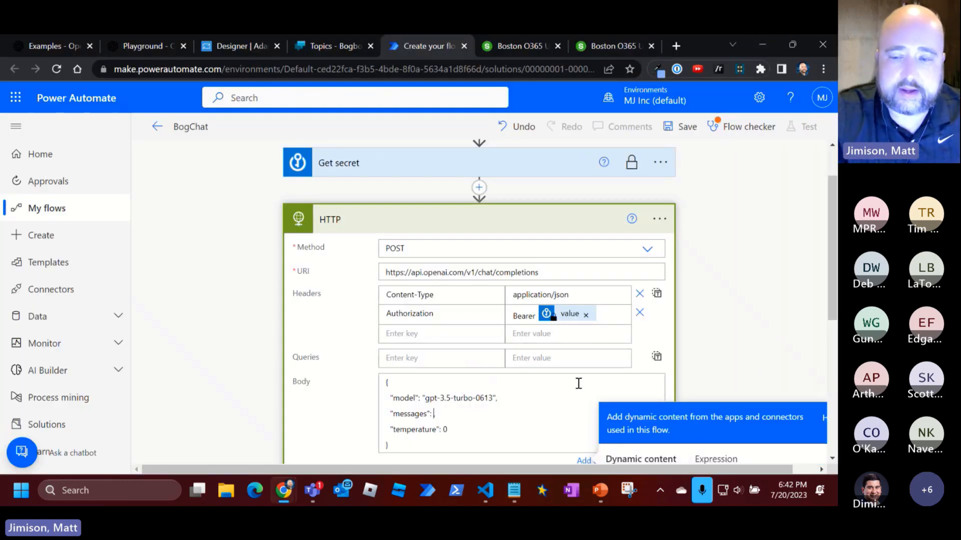
pyautogui.scroll(-4, 761, 367)
pyautogui.click(716, 257)
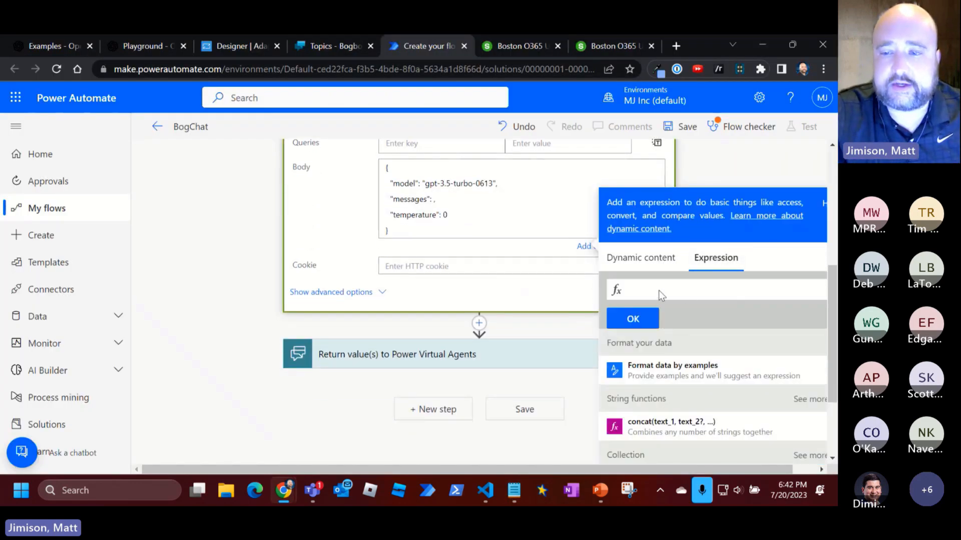
pyautogui.hotkey('ctrl', 'v')
pyautogui.click(633, 319)
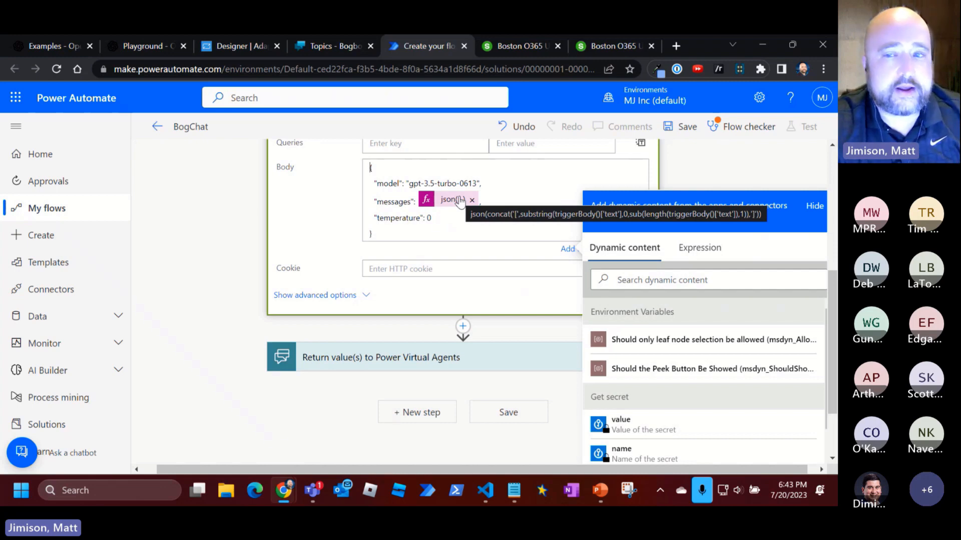
pyautogui.click(360, 200)
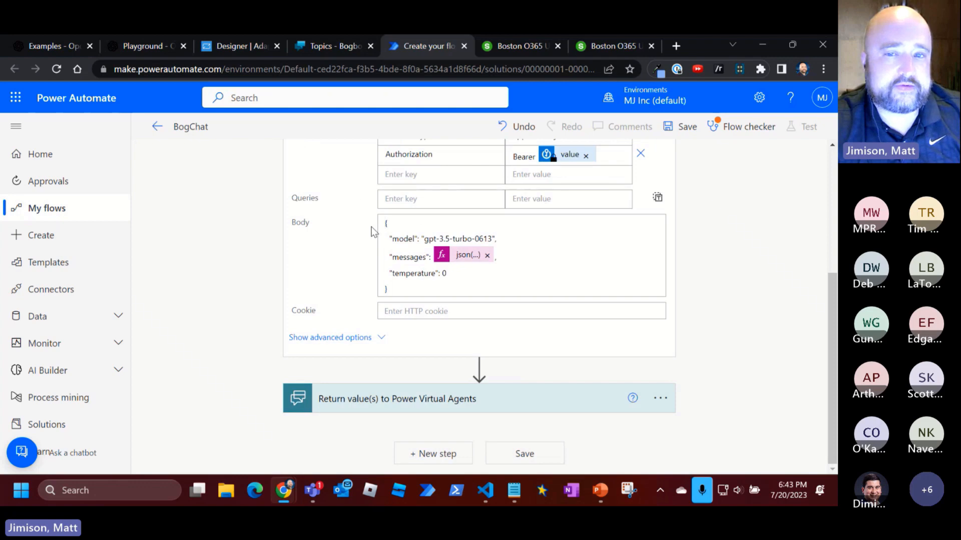
pyautogui.scroll(5, 372, 231)
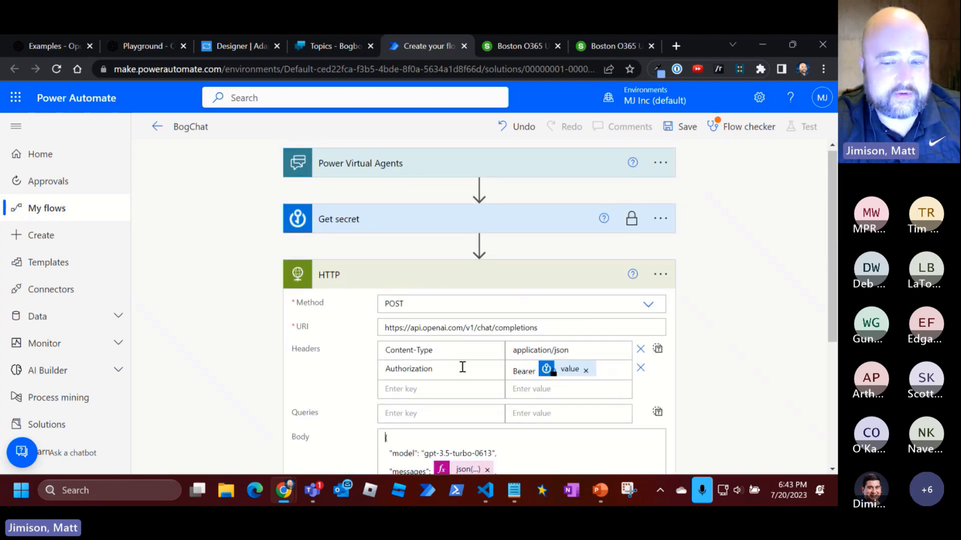
pyautogui.moveTo(829, 242); pyautogui.dragTo(817, 352)
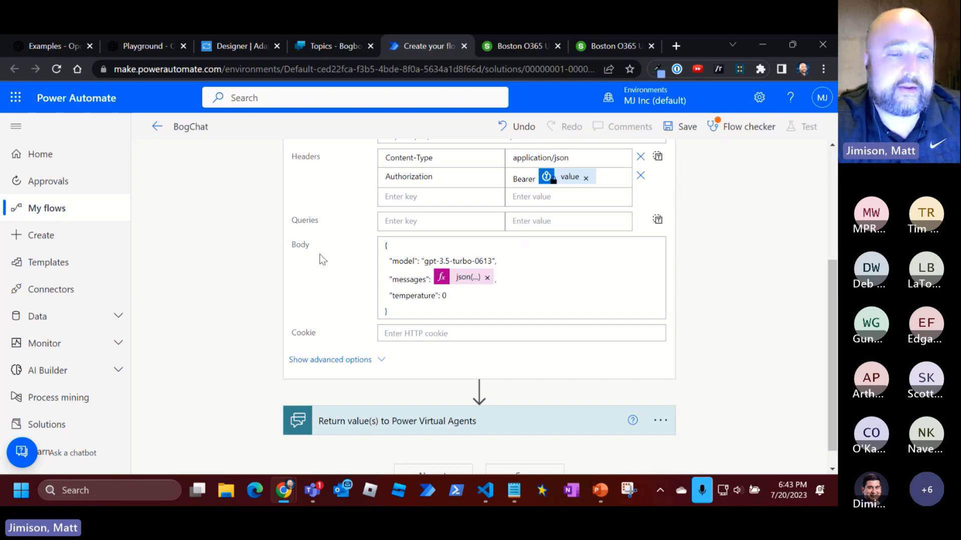
# Add an Initialize variable action after HTTP, with the variable name Response and type String
pyautogui.scroll(-1, 320, 258)
pyautogui.click(479, 368)
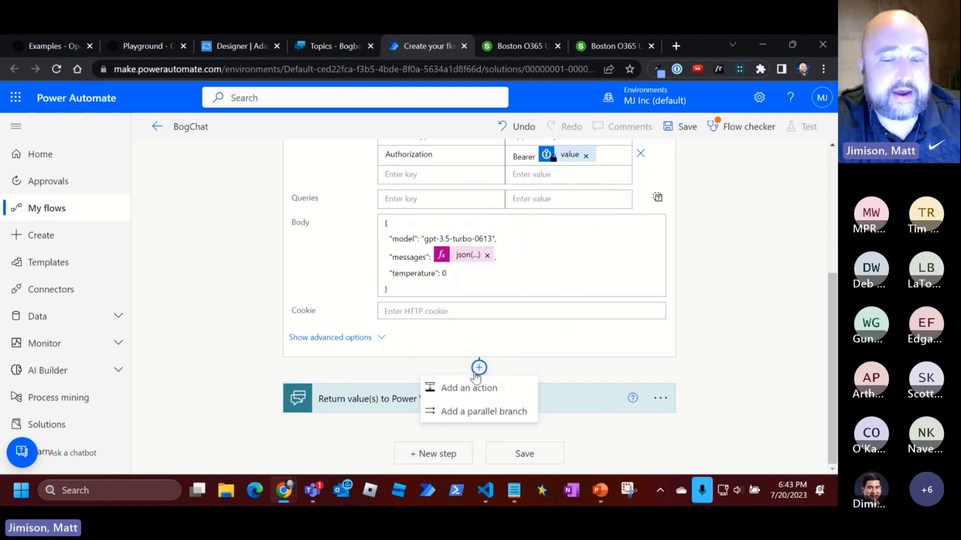
pyautogui.click(472, 386)
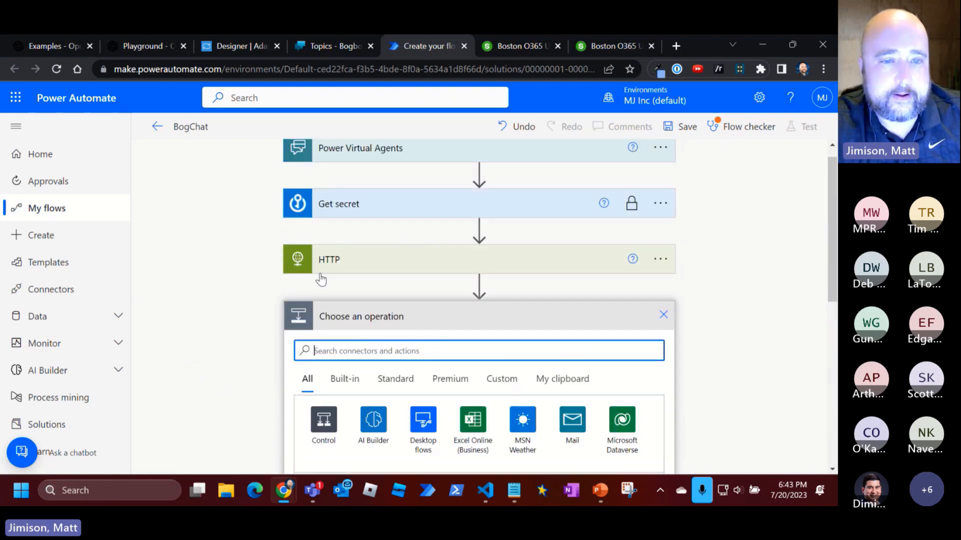
pyautogui.write('initializer var')
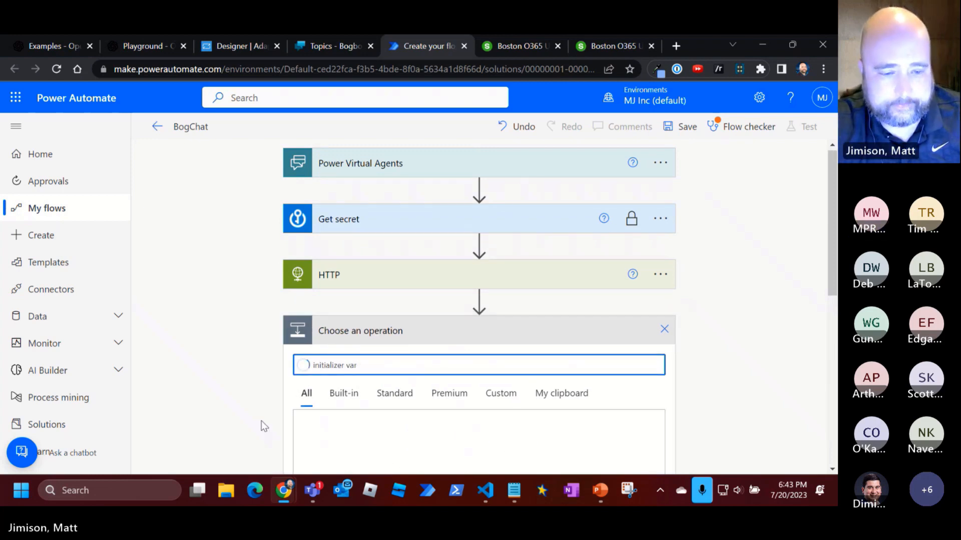
pyautogui.scroll(-4, 234, 398)
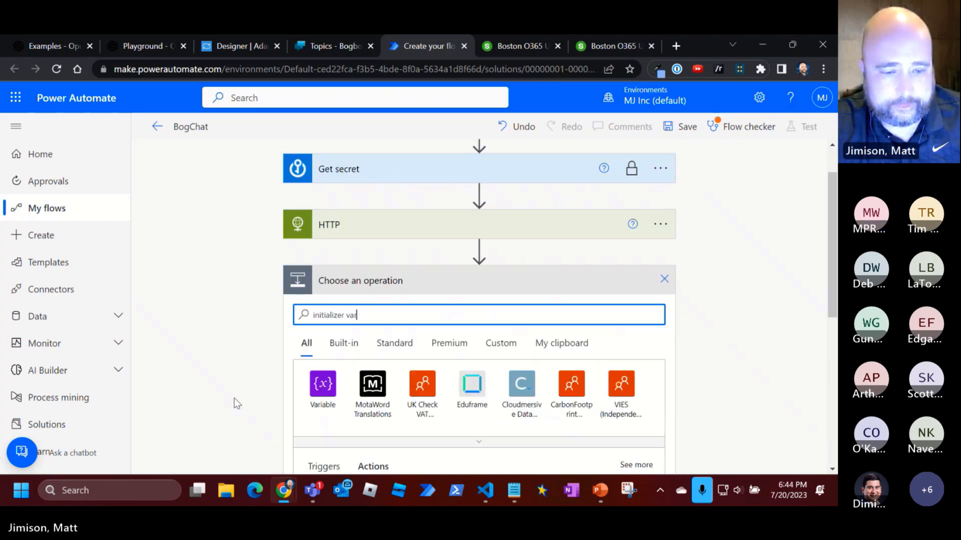
pyautogui.click(320, 345)
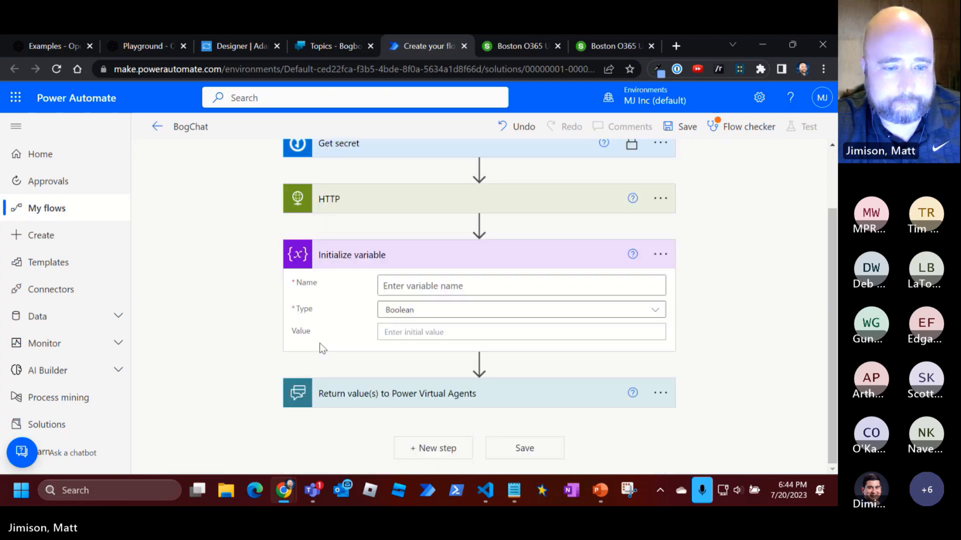
pyautogui.click(549, 282)
pyautogui.write('Response')
pyautogui.click(642, 313)
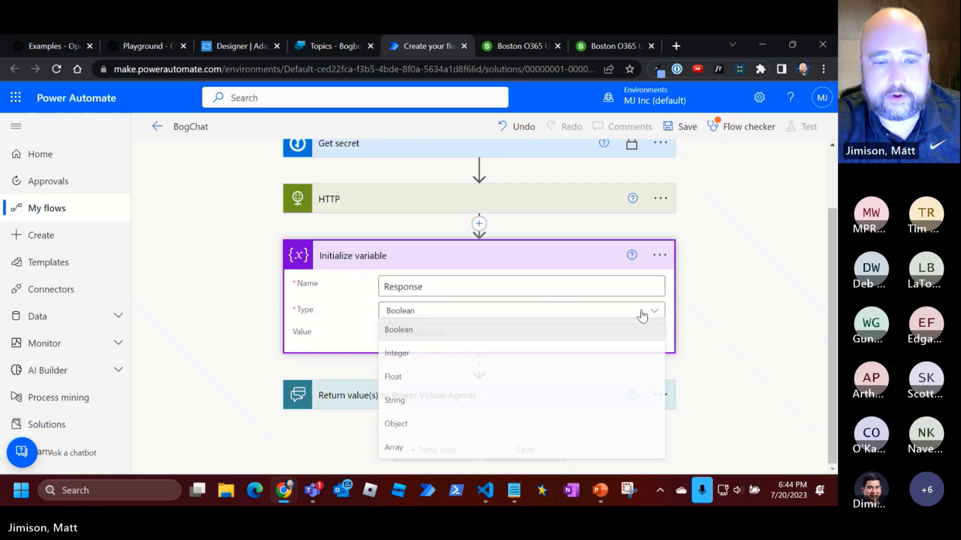
pyautogui.click(393, 400)
# Copy the expression body('HTTP')?['choices'][0]['message']['content'] from the Notepad cheat notes into the Response variable's initial value
pyautogui.click(405, 333)
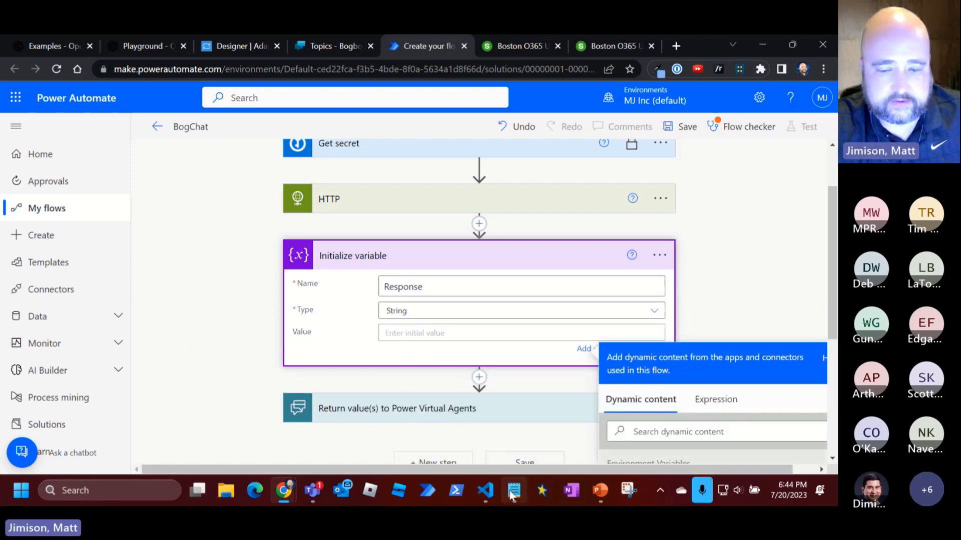
pyautogui.click(512, 491)
pyautogui.click(318, 214)
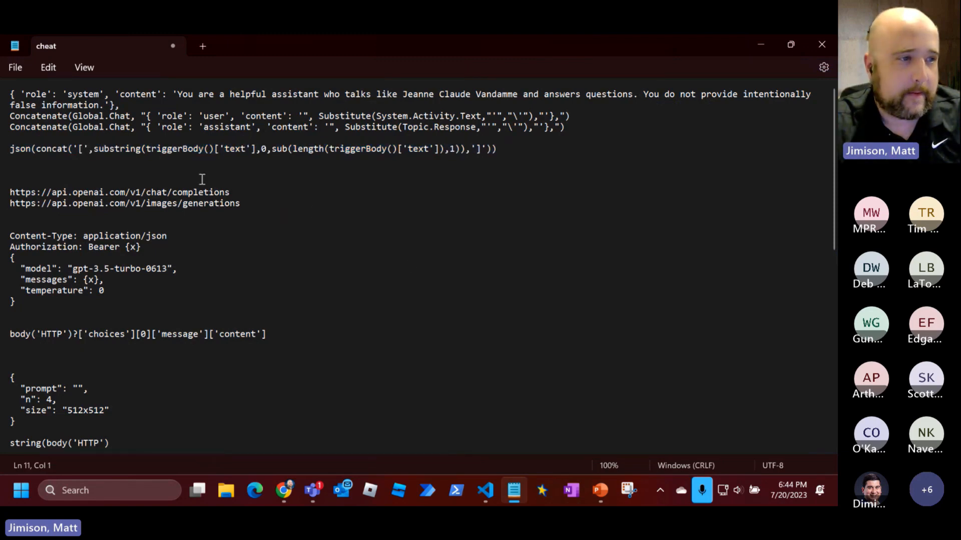
pyautogui.moveTo(279, 335); pyautogui.dragTo(2, 331)
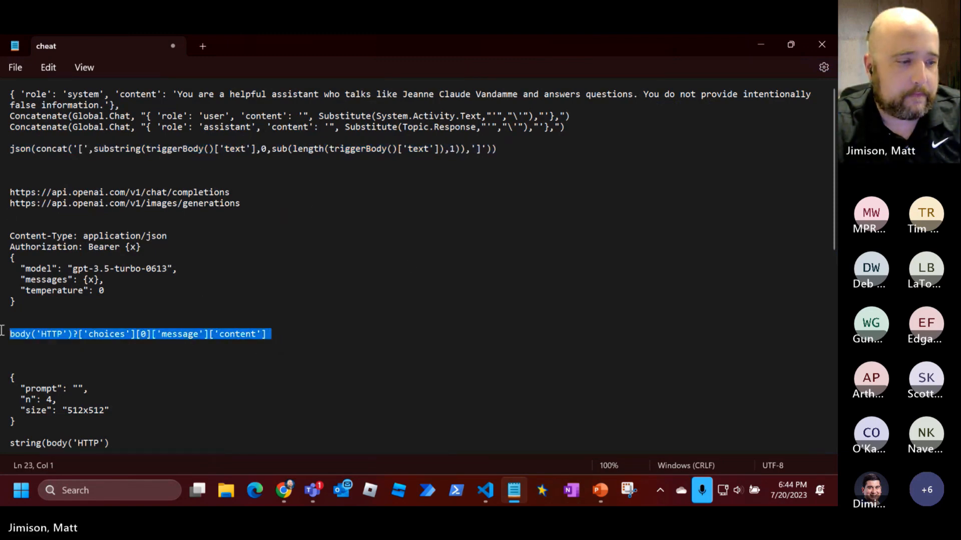
pyautogui.click(750, 44)
pyautogui.click(716, 413)
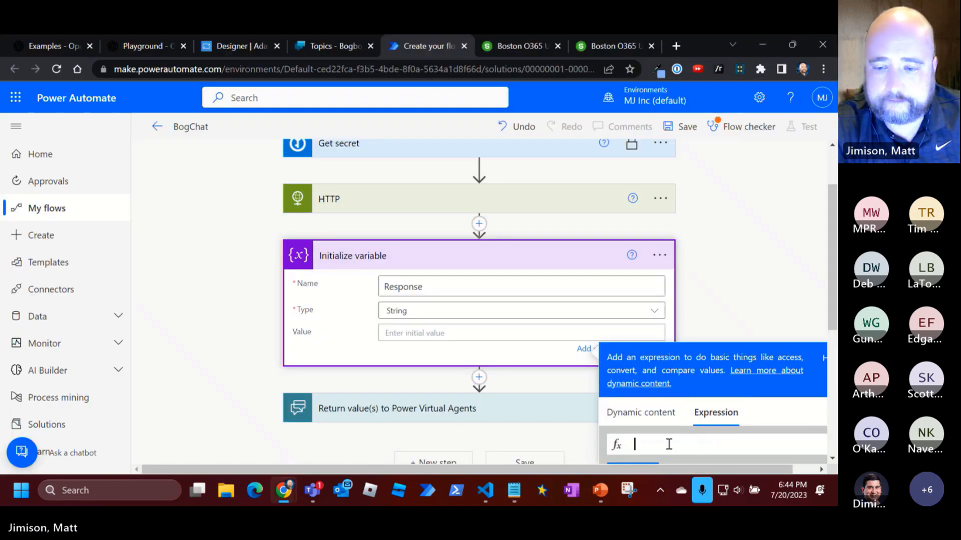
pyautogui.scroll(-4, 633, 445)
pyautogui.hotkey('ctrl', 'v')
pyautogui.click(633, 261)
pyautogui.scroll(3, 304, 399)
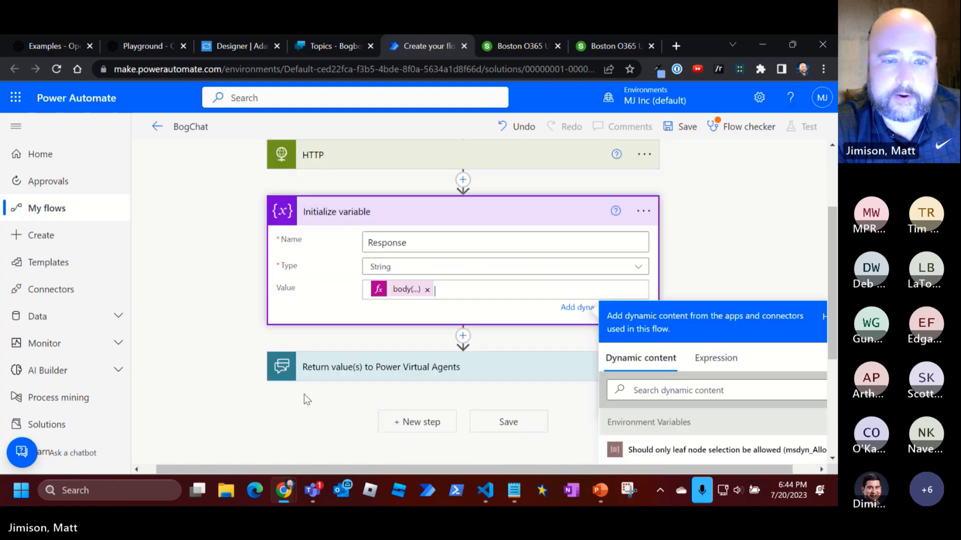
pyautogui.click(304, 395)
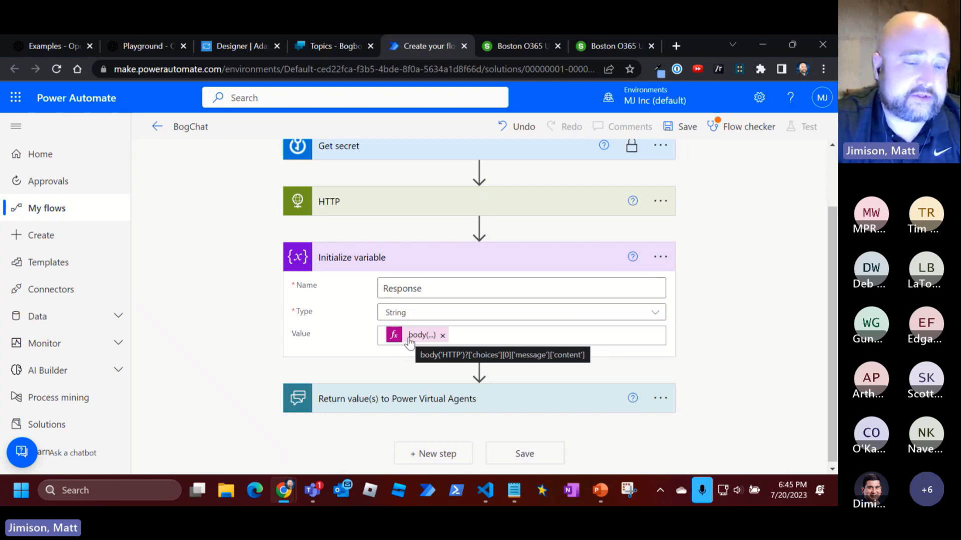
# Fill the Response output of Return value(s) to Power Virtual Agents with the Response variable and save the flow
pyautogui.click(356, 399)
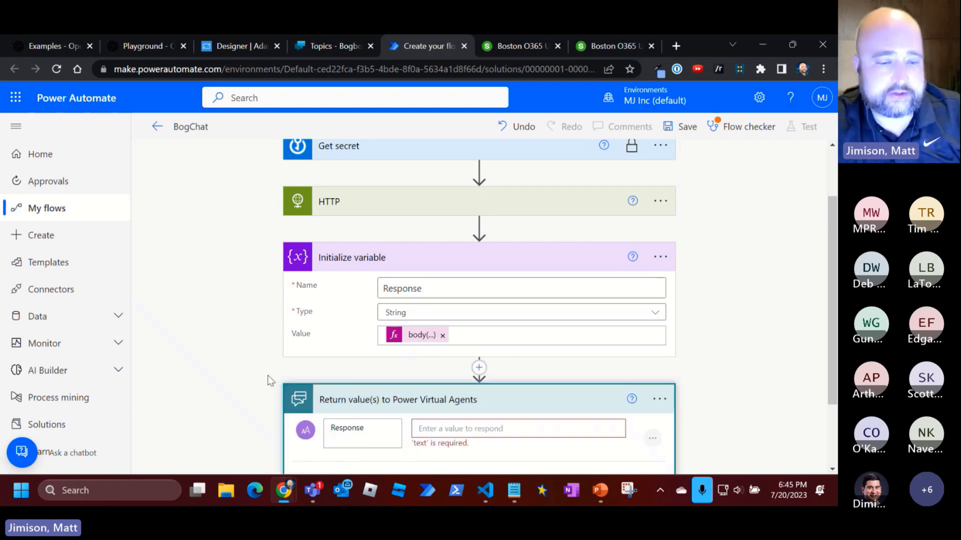
pyautogui.scroll(-2, 257, 367)
pyautogui.click(445, 335)
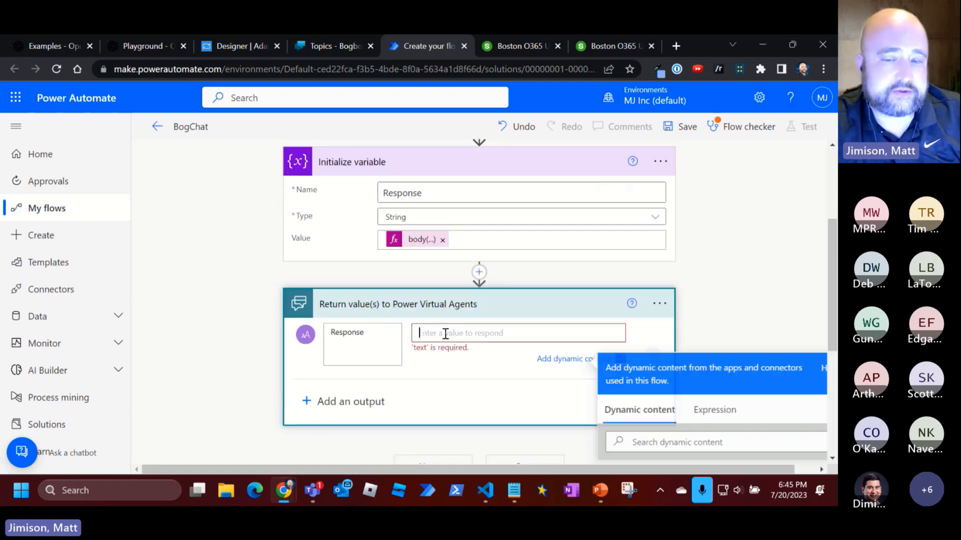
pyautogui.scroll(-1, 702, 341)
pyautogui.scroll(-4, 720, 350)
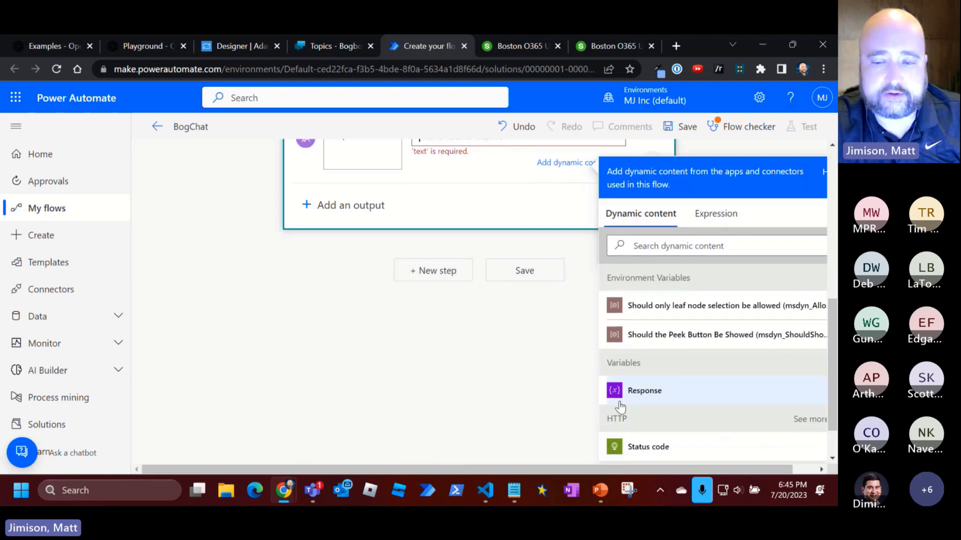
pyautogui.click(620, 376)
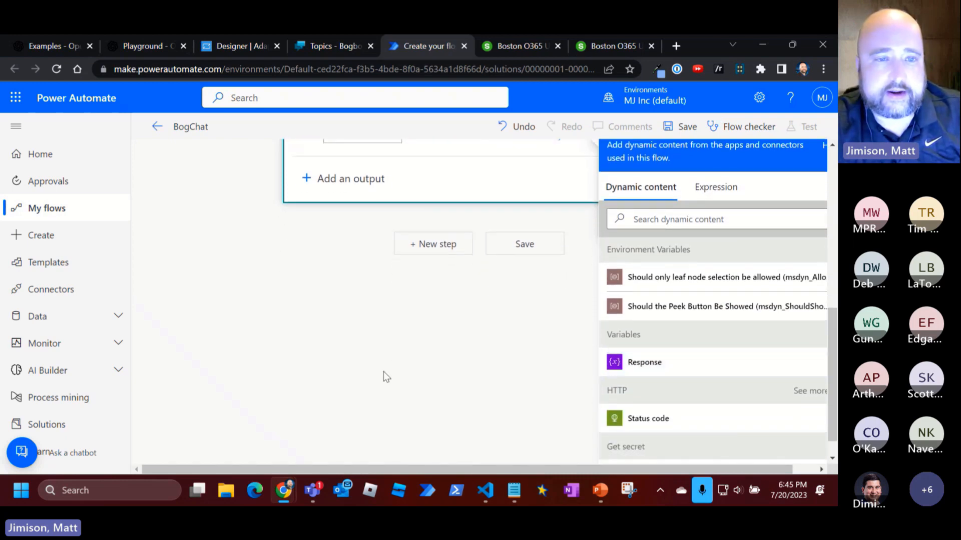
pyautogui.click(383, 371)
pyautogui.scroll(4, 563, 366)
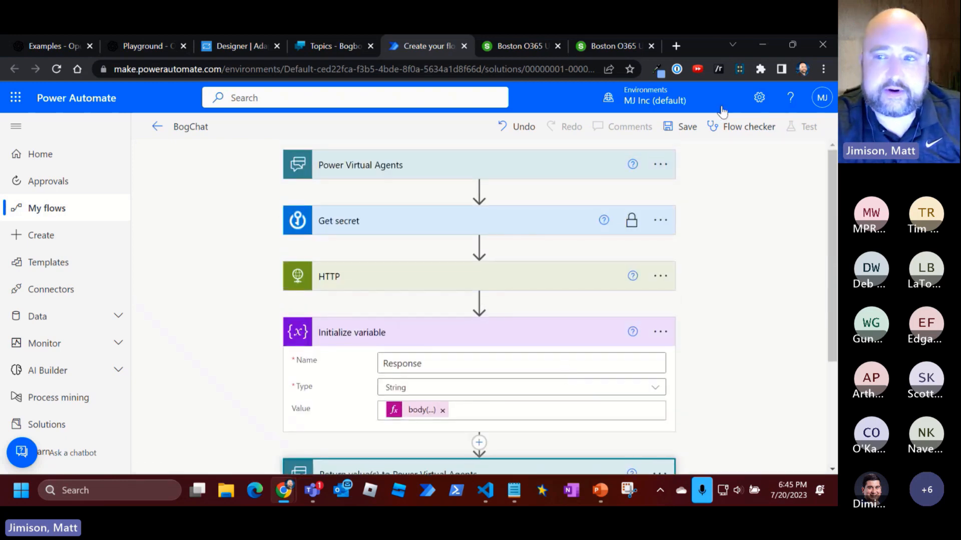
pyautogui.click(680, 126)
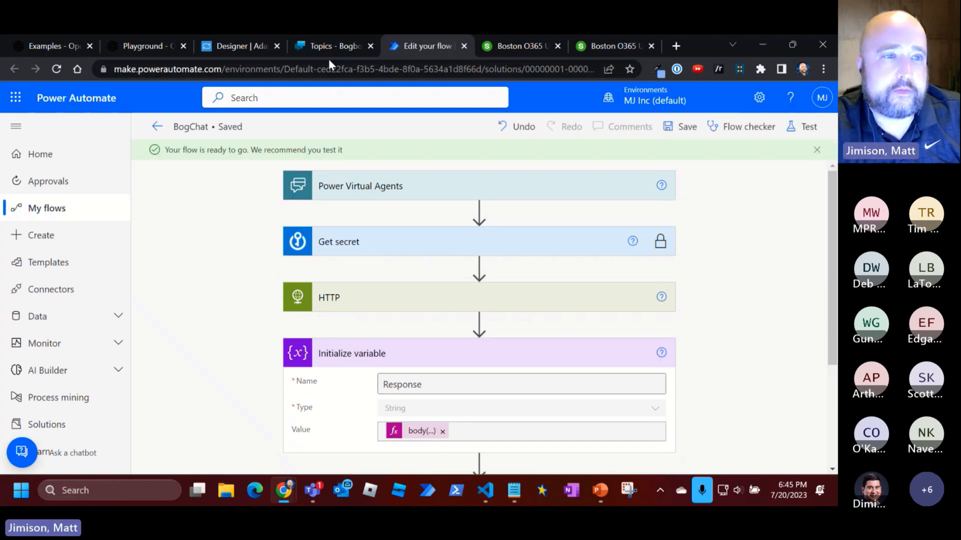
# Refresh the flow list in the Power Virtual Agents Chat topic and add the BogChat action with Global.Chat as its Message input
pyautogui.click(317, 46)
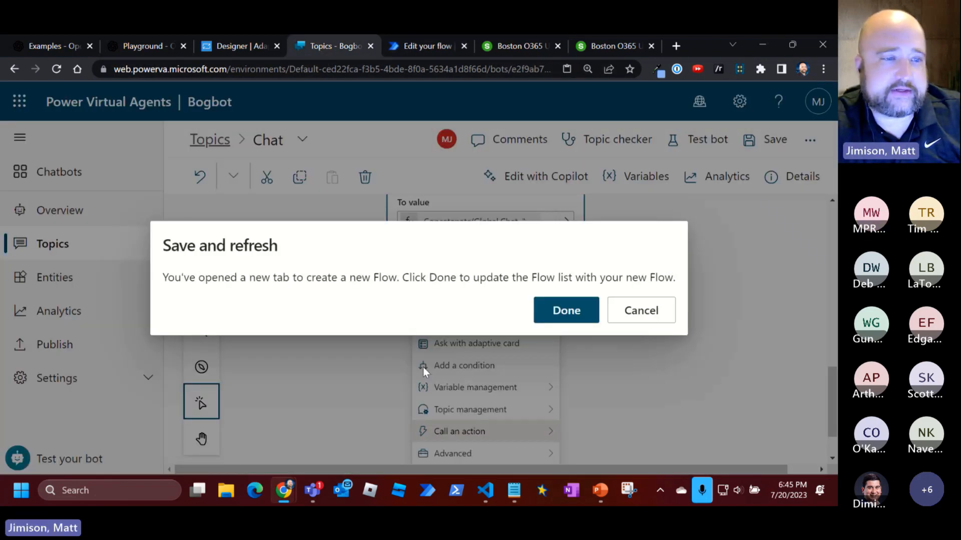
pyautogui.click(544, 323)
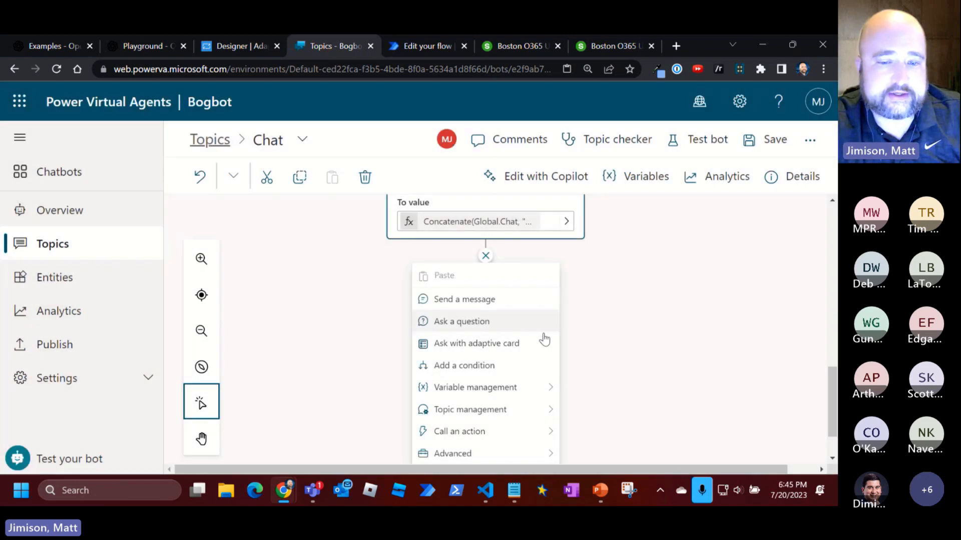
pyautogui.click(548, 431)
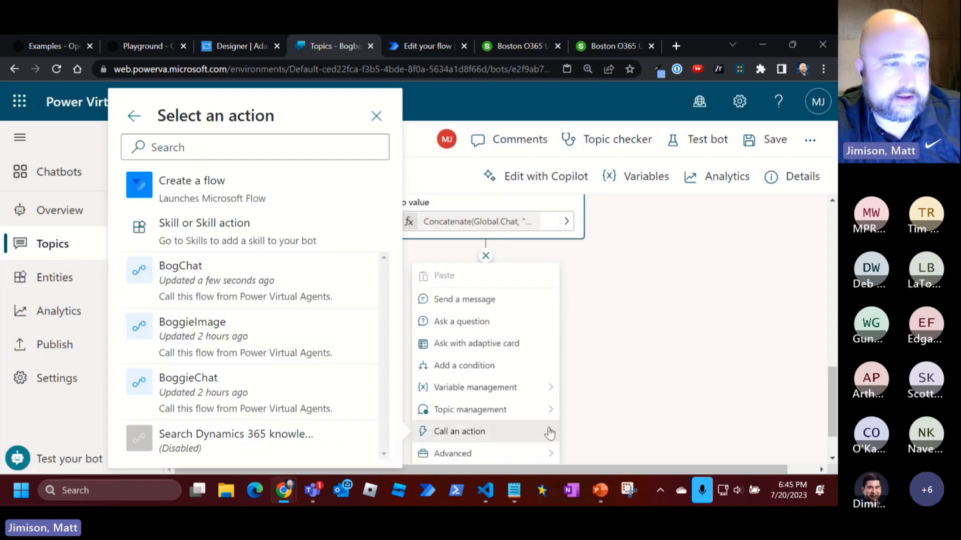
pyautogui.click(202, 284)
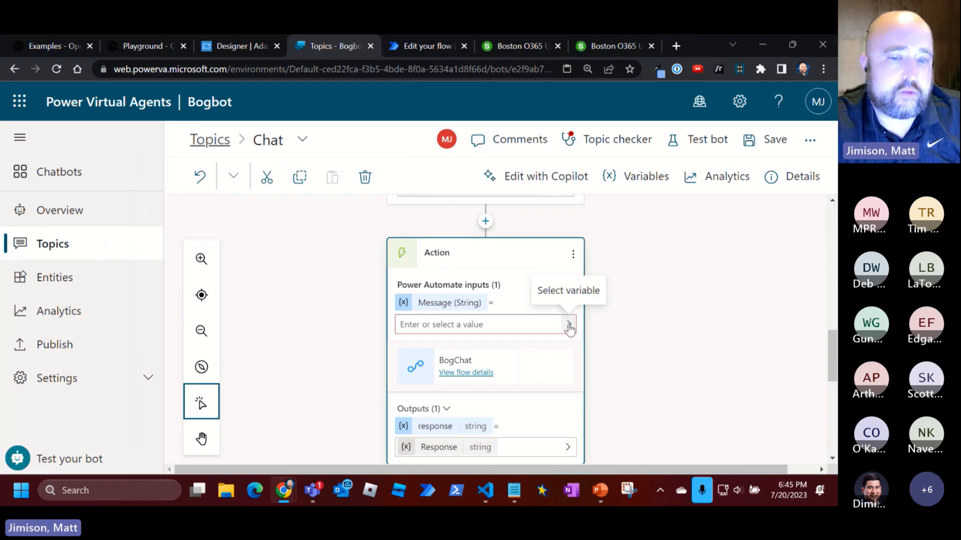
pyautogui.click(568, 324)
pyautogui.click(129, 380)
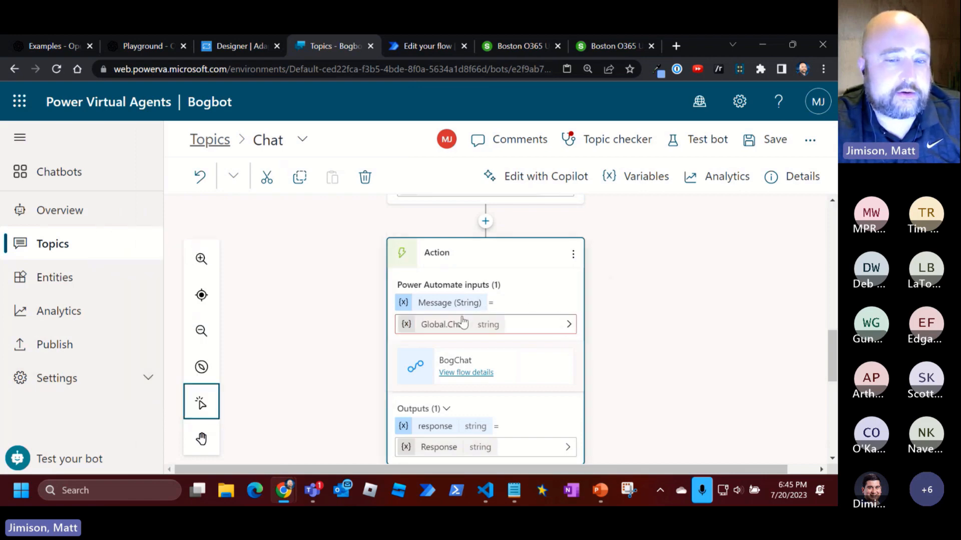
# Add a Set variable value node below the BogChat action
pyautogui.scroll(-5, 482, 318)
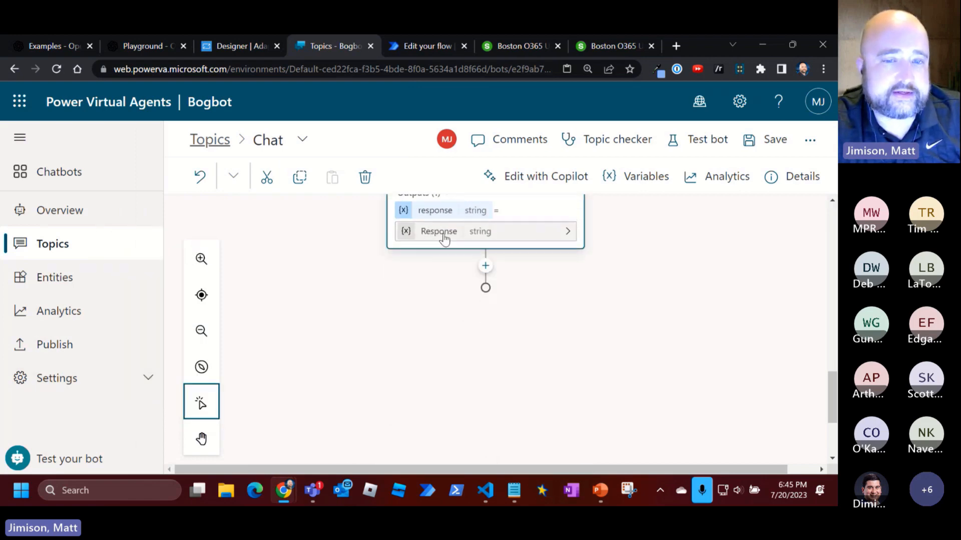
pyautogui.click(485, 267)
pyautogui.moveTo(484, 396)
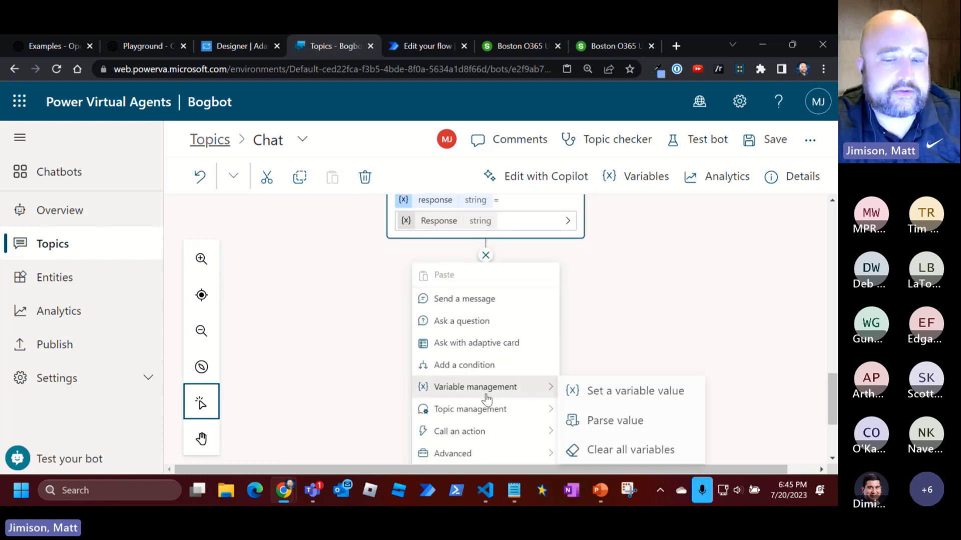
pyautogui.click(585, 391)
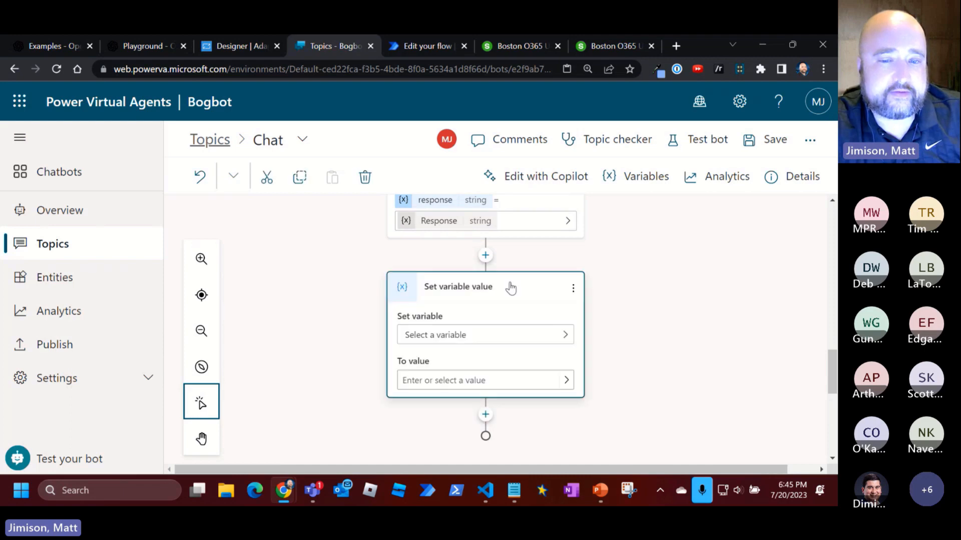
# Set Global.Chat to the formula Concatenate(Global.Chat, "{ 'role': 'assistant', 'content': '", Substitute(Topic.Response,"'","\'"),"'},") copied from the Notepad cheat notes
pyautogui.click(553, 335)
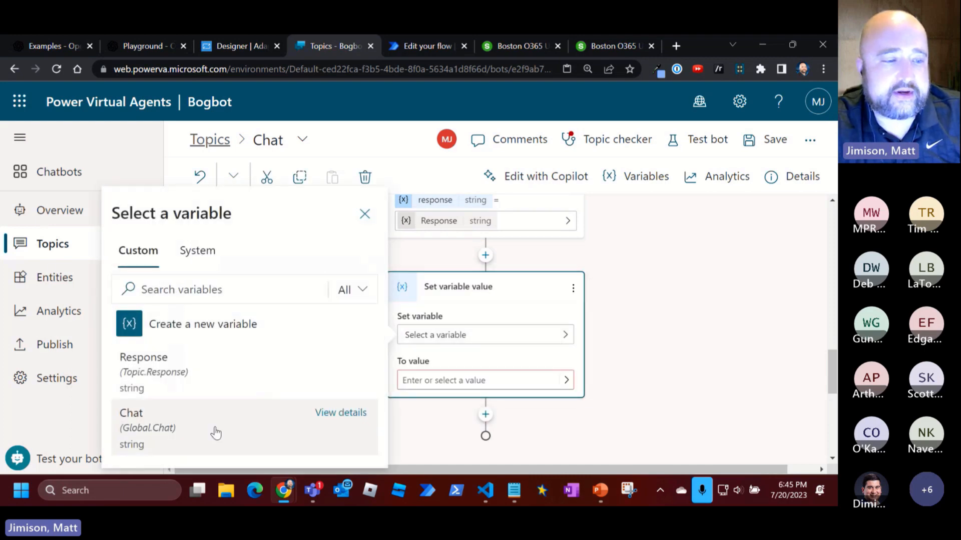
pyautogui.click(215, 425)
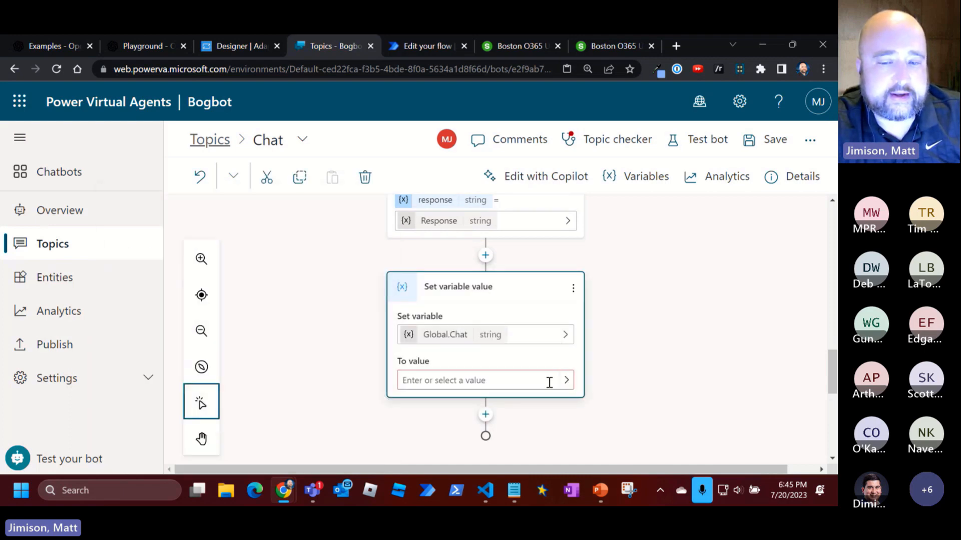
pyautogui.click(567, 382)
pyautogui.click(263, 340)
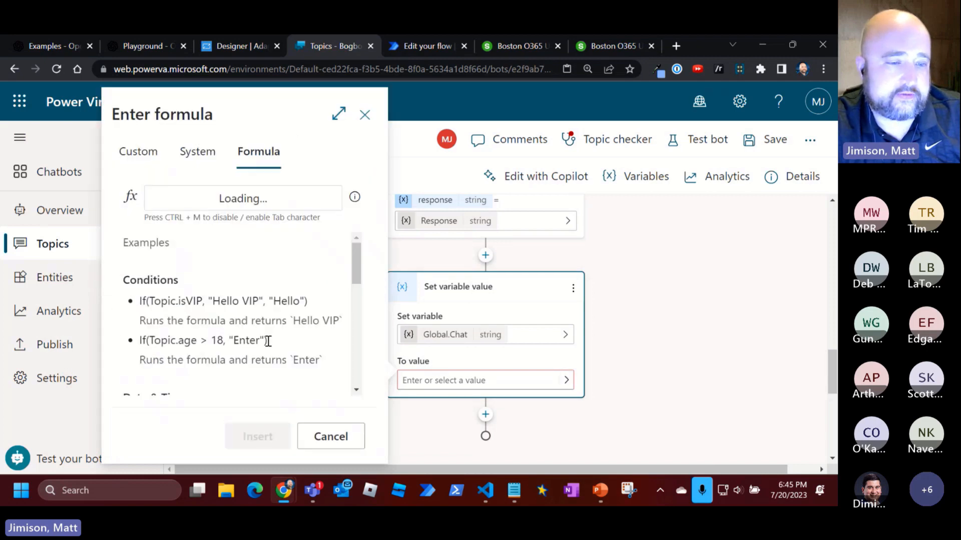
pyautogui.click(337, 118)
pyautogui.click(514, 492)
pyautogui.click(379, 242)
pyautogui.moveTo(570, 128); pyautogui.dragTo(3, 129)
pyautogui.hotkey('ctrl', 'c')
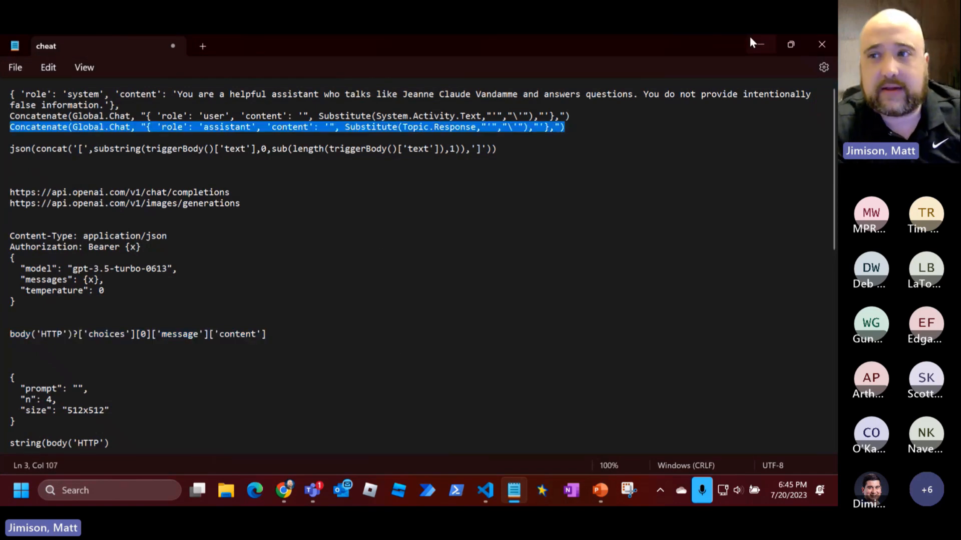
pyautogui.click(761, 44)
pyautogui.click(317, 206)
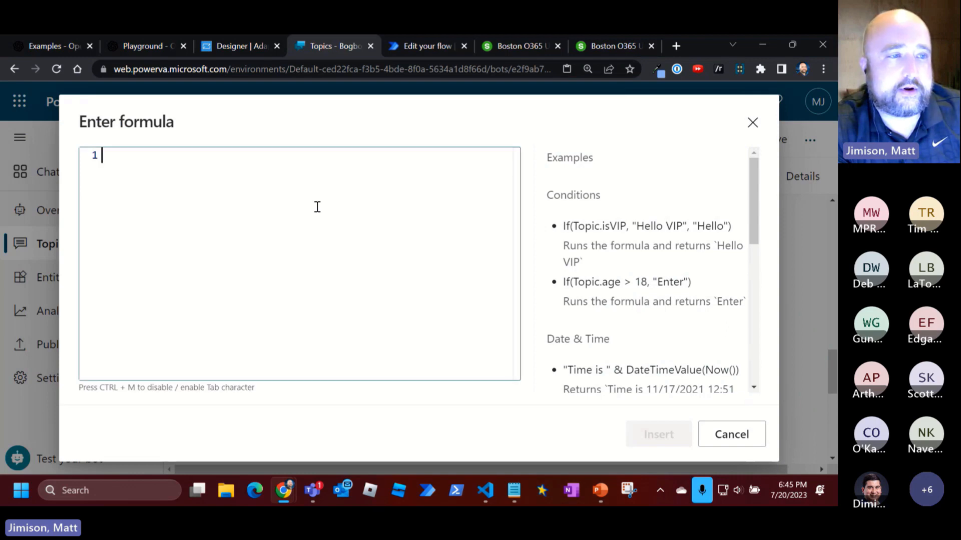
pyautogui.hotkey('ctrl', 'v')
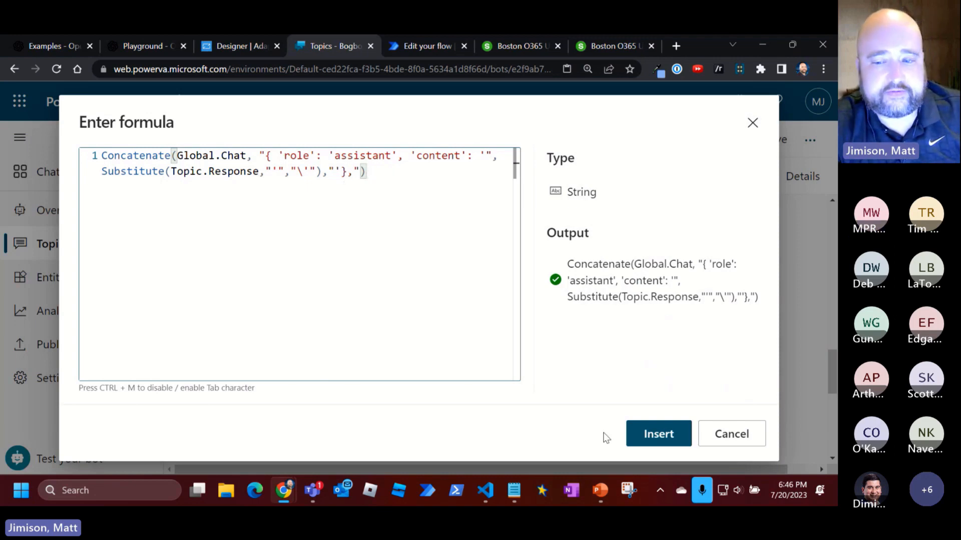
pyautogui.click(648, 435)
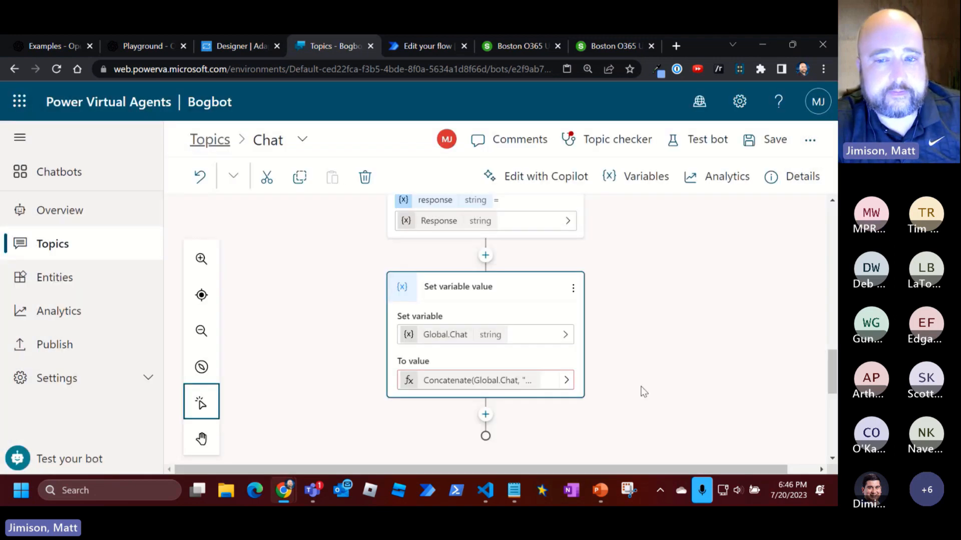
# Add a Message node below the Set variable value node that sends the Response variable, and save the topic
pyautogui.click(485, 414)
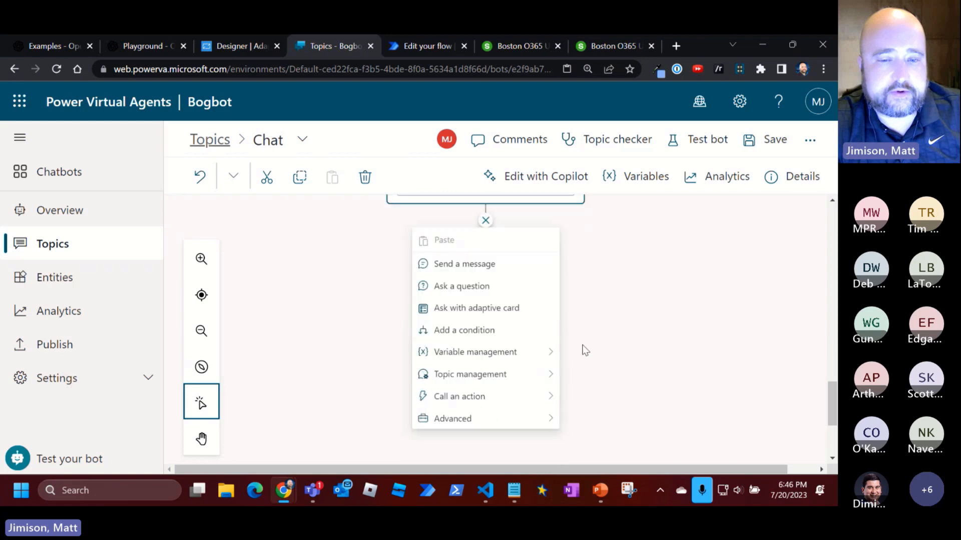
pyautogui.click(467, 241)
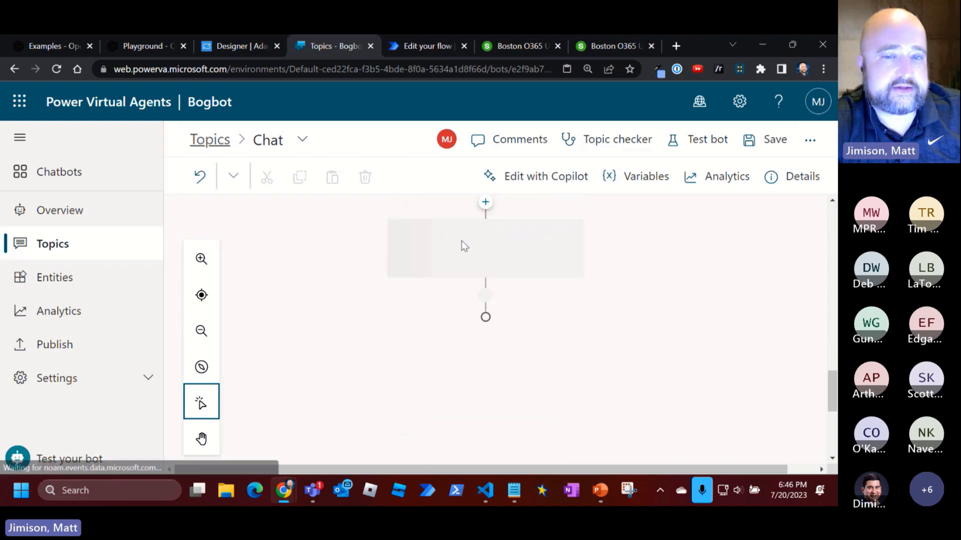
pyautogui.click(543, 259)
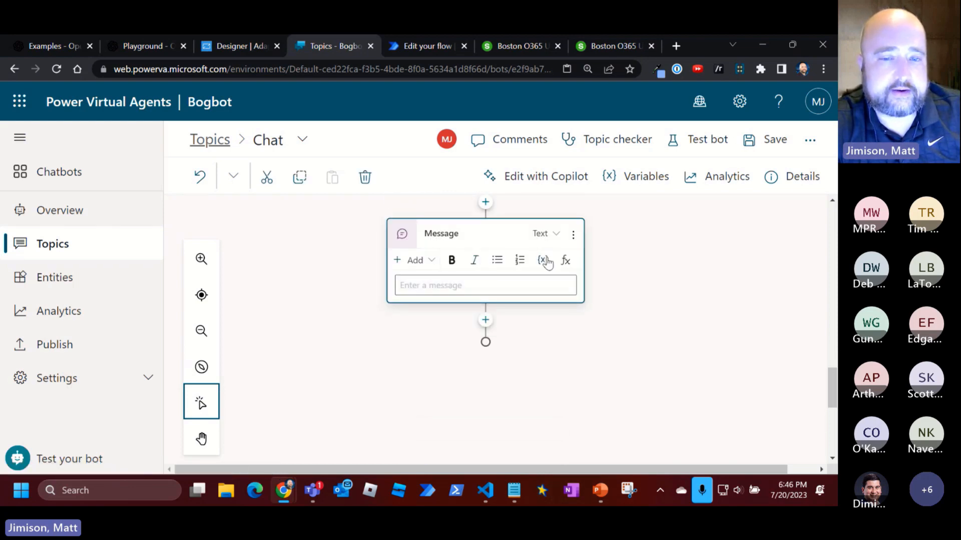
pyautogui.click(135, 326)
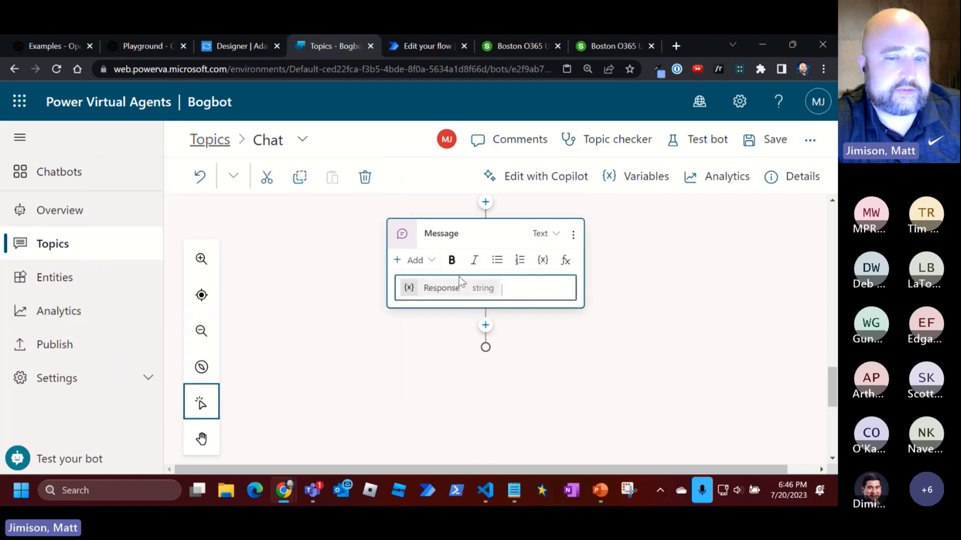
pyautogui.click(749, 142)
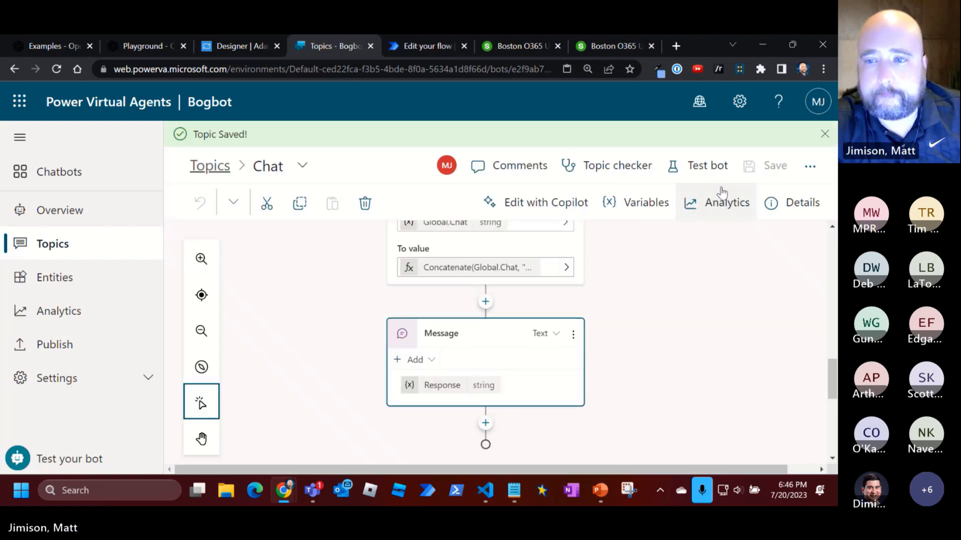
# Start testing the bot by asking it "how long is a piece of string?"
pyautogui.click(706, 170)
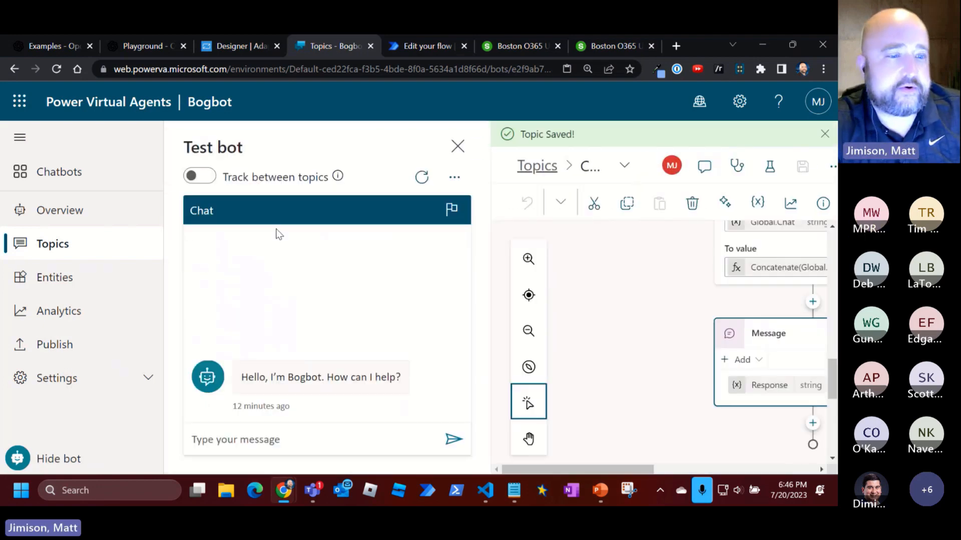
pyautogui.click(247, 440)
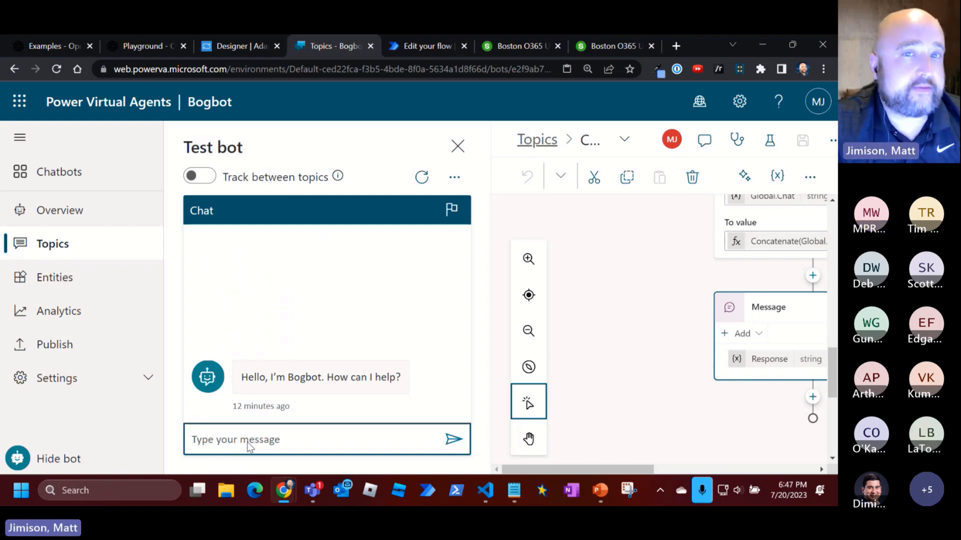
pyautogui.click(406, 47)
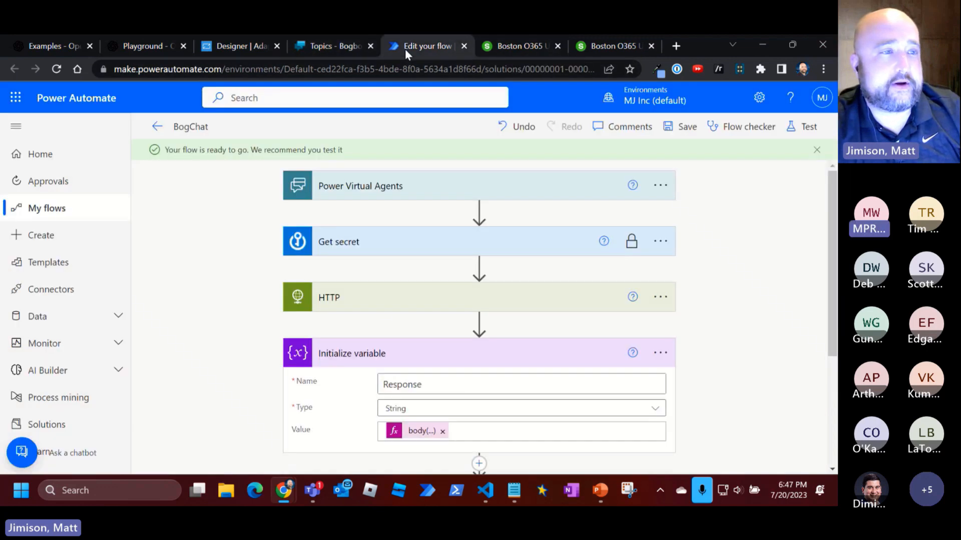
pyautogui.click(341, 46)
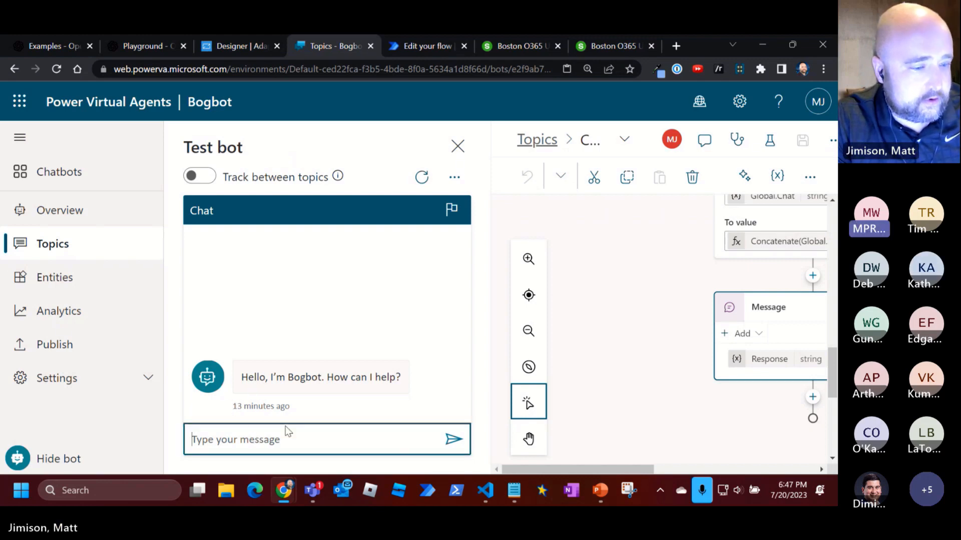
pyautogui.write('how l')
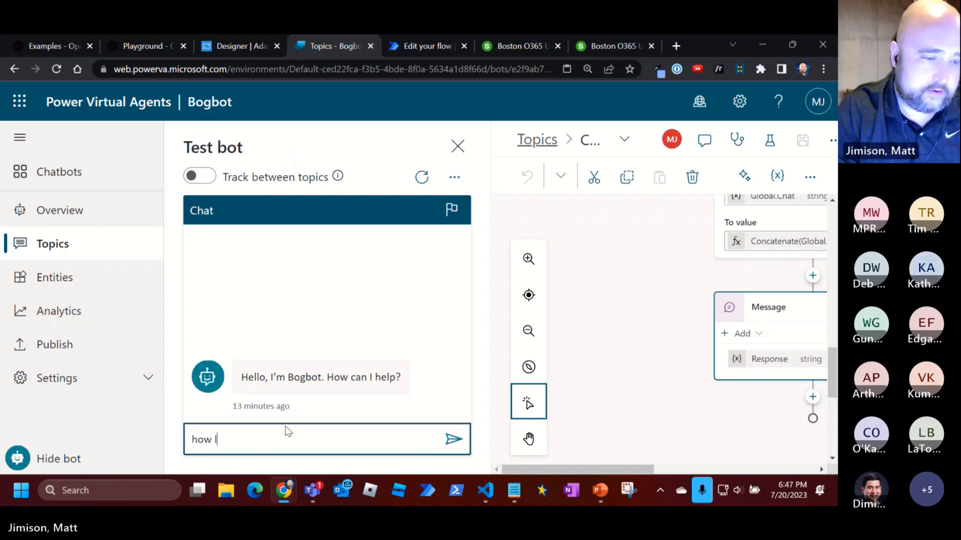
pyautogui.write('ong is a piece of string?')
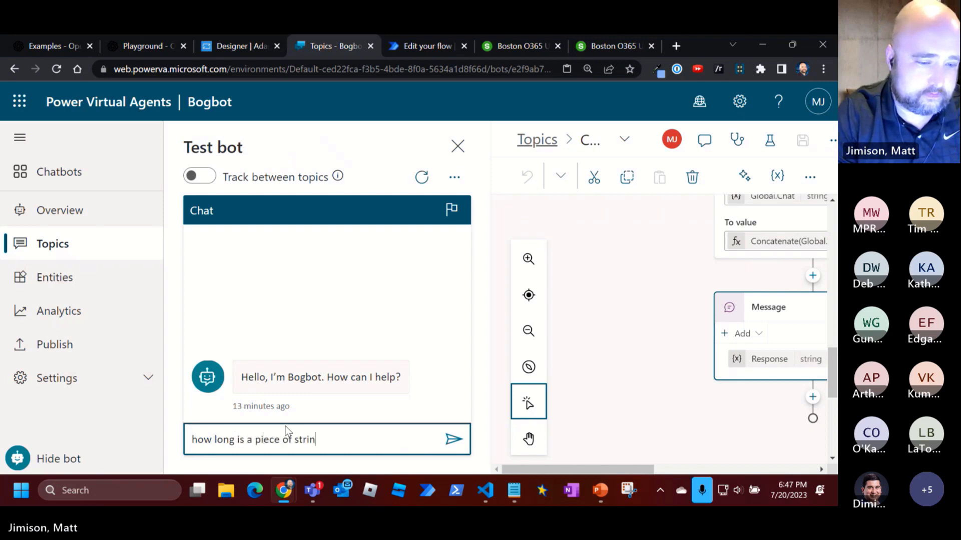
pyautogui.press('Return')
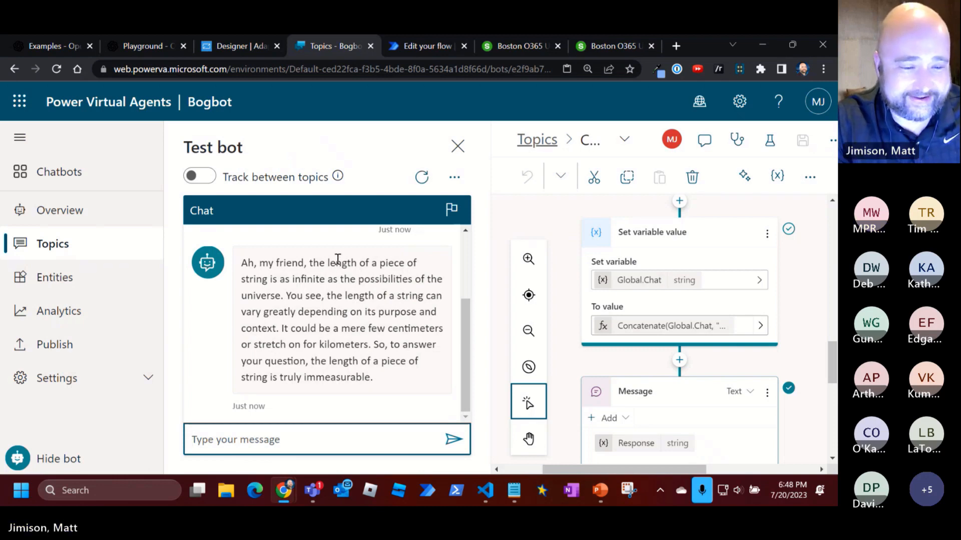
# Ask the test bot "who are the top 5 point guards of all time?" and read through its answer
pyautogui.click(230, 436)
pyautogui.click(230, 437)
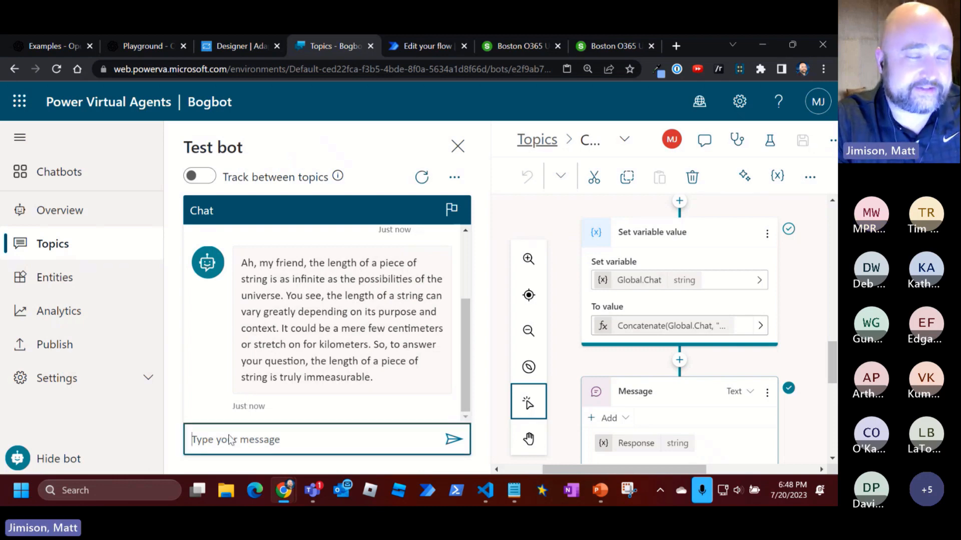
pyautogui.write('what ')
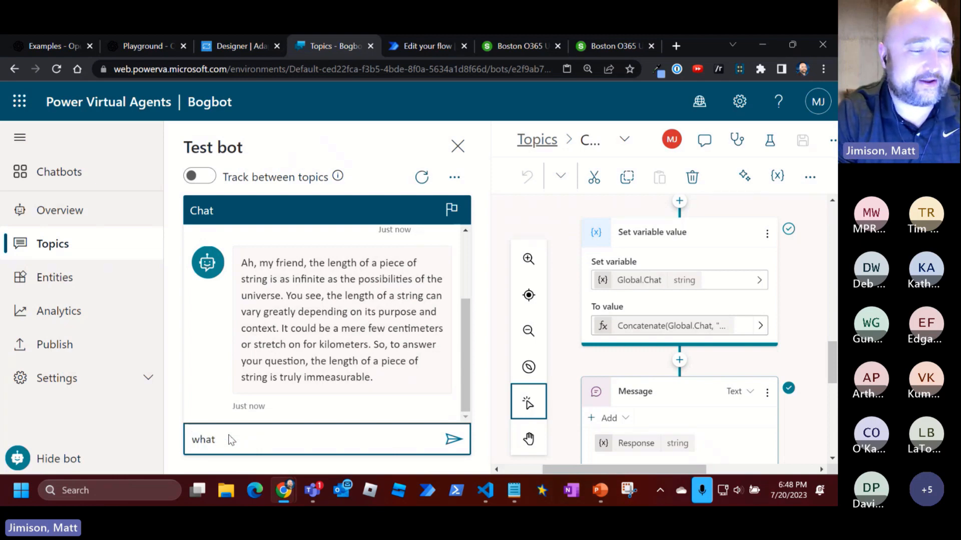
pyautogui.write('ar')
pyautogui.press('BackSpace')
pyautogui.press('BackSpace')
pyautogui.press('BackSpace')
pyautogui.press('BackSpace')
pyautogui.press('BackSpace')
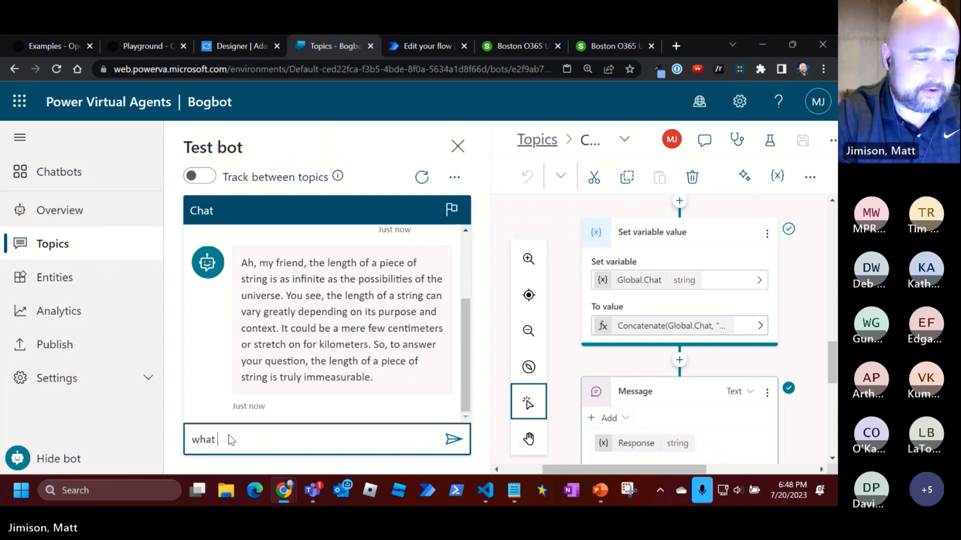
pyautogui.write('o are the top 5 poin')
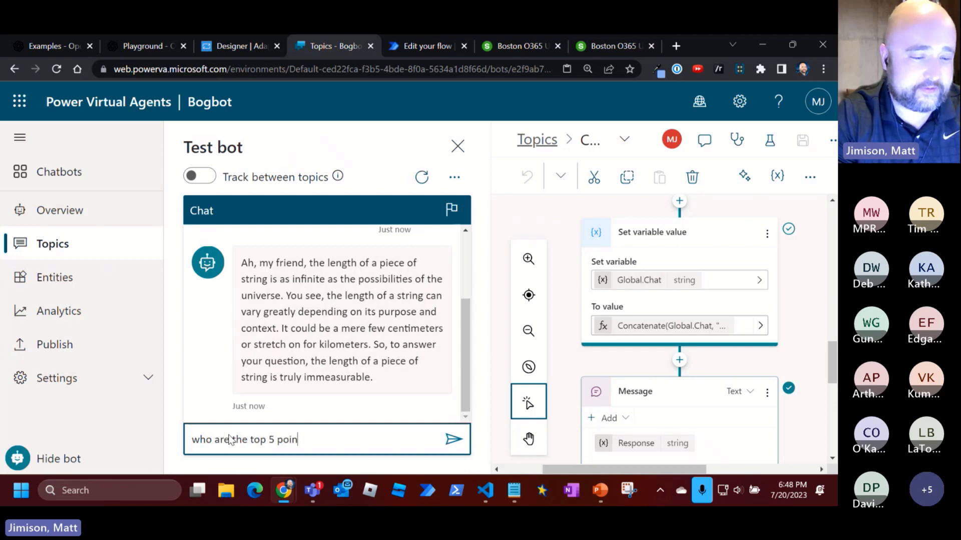
pyautogui.write('t guards of all time?')
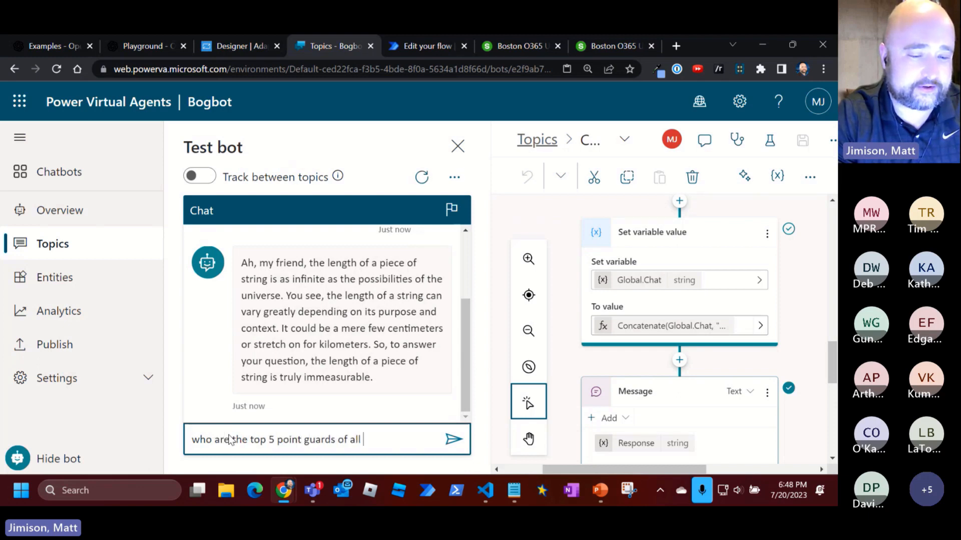
pyautogui.press('Return')
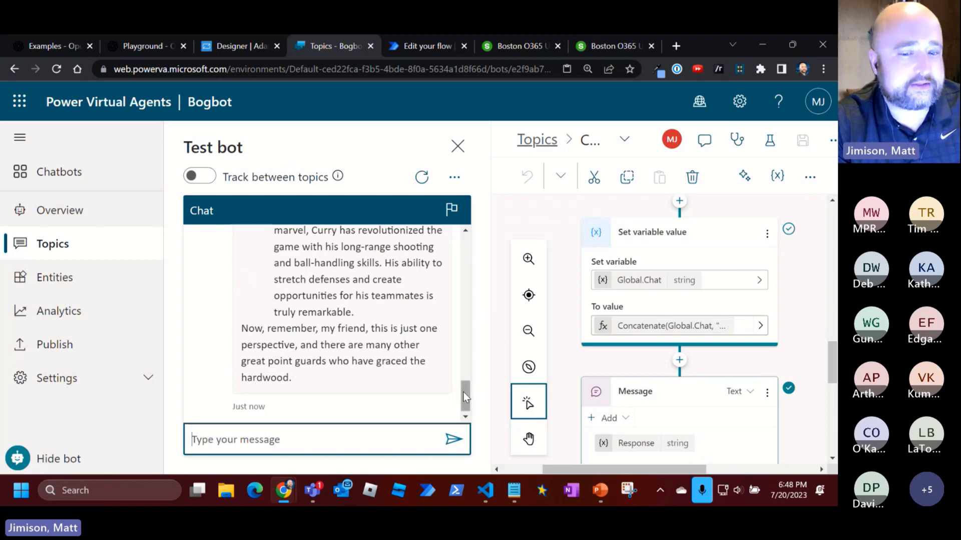
pyautogui.click(461, 394)
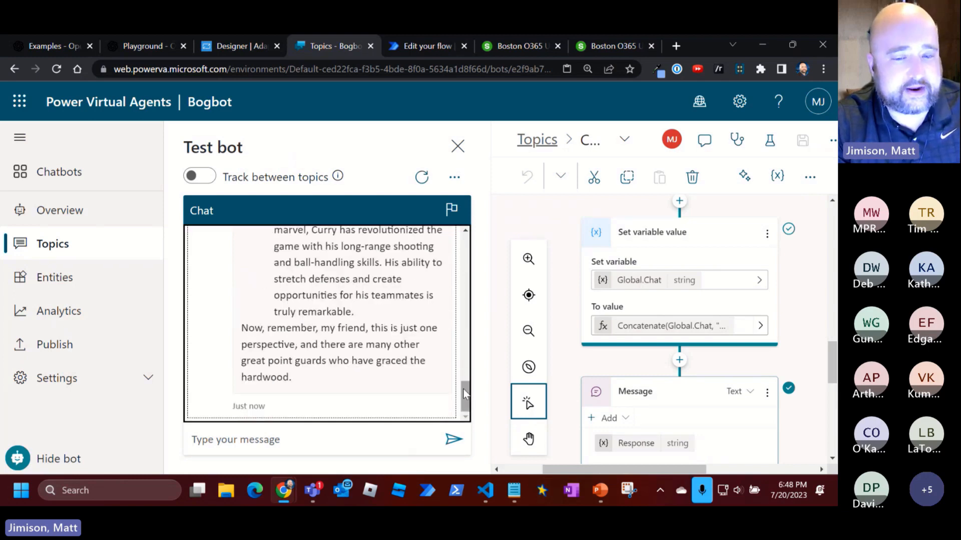
pyautogui.moveTo(466, 406); pyautogui.dragTo(462, 311)
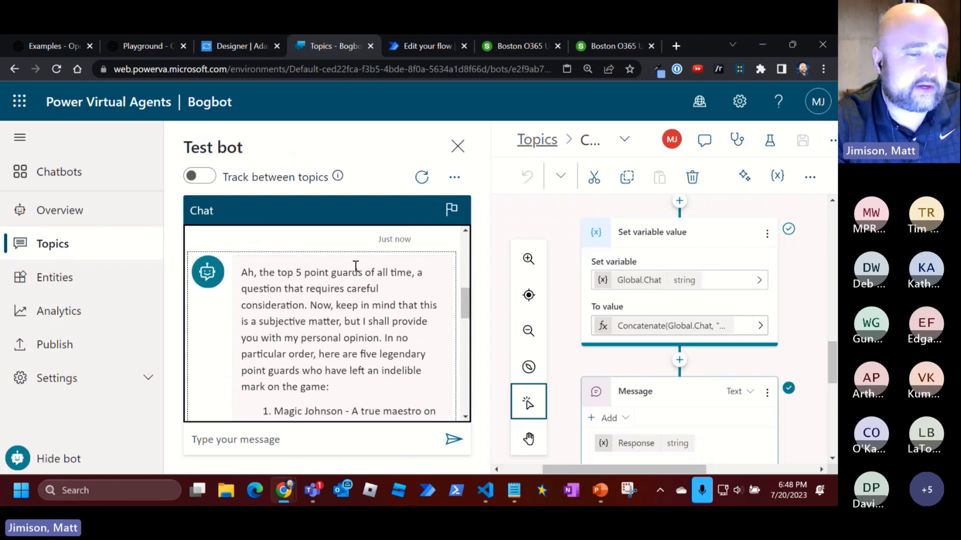
pyautogui.moveTo(461, 293); pyautogui.dragTo(464, 401)
# Send the follow-up "give me that list in a table format with name, birthdate, and PPG career averages, please" and review the reply
pyautogui.click(237, 441)
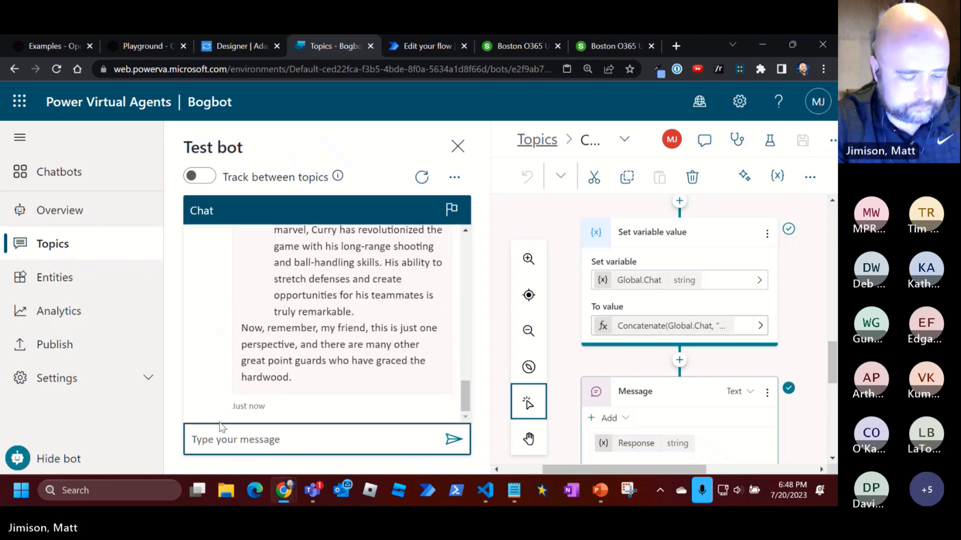
pyautogui.write('give me that li')
pyautogui.write('st in a table format w')
pyautogui.write('ith name, birth')
pyautogui.write('date, and PPG ')
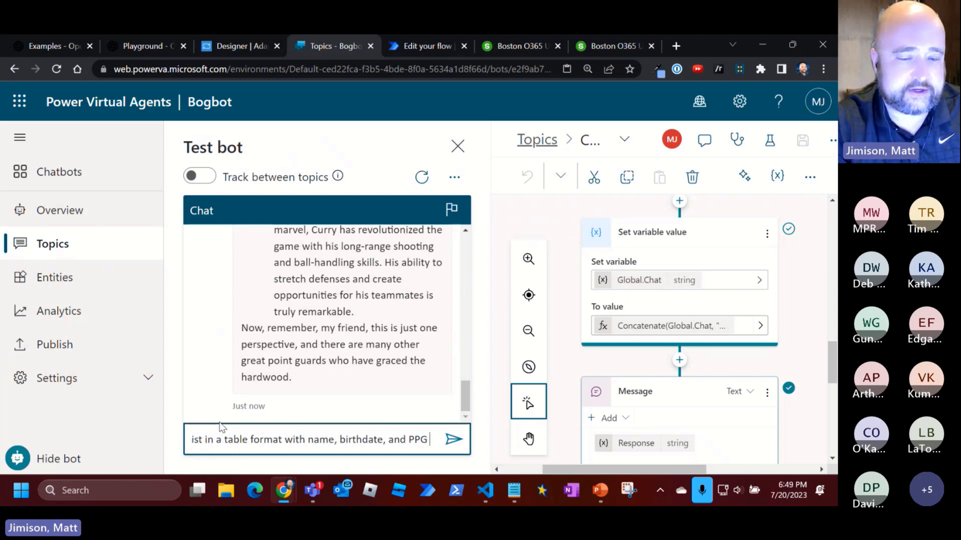
pyautogui.write('career aver')
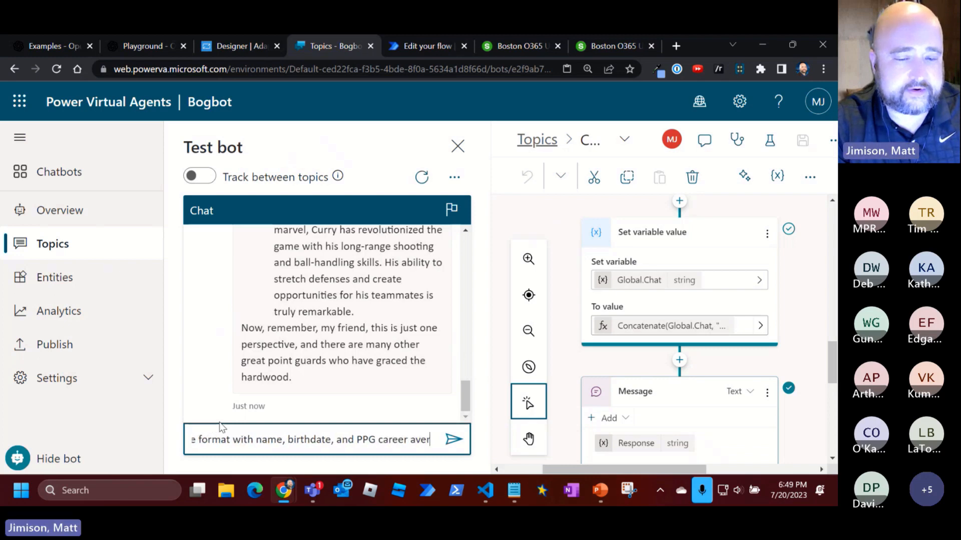
pyautogui.write('ages, please')
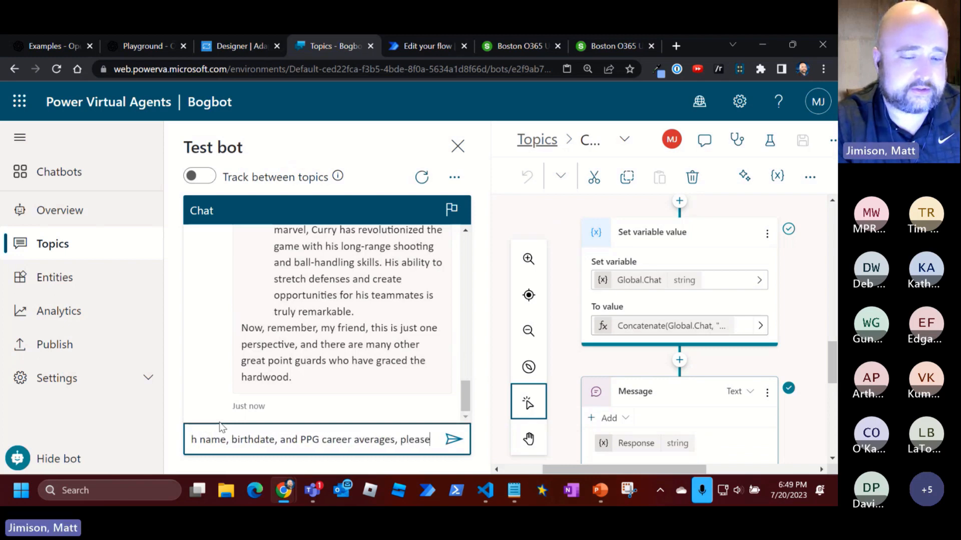
pyautogui.press('Return')
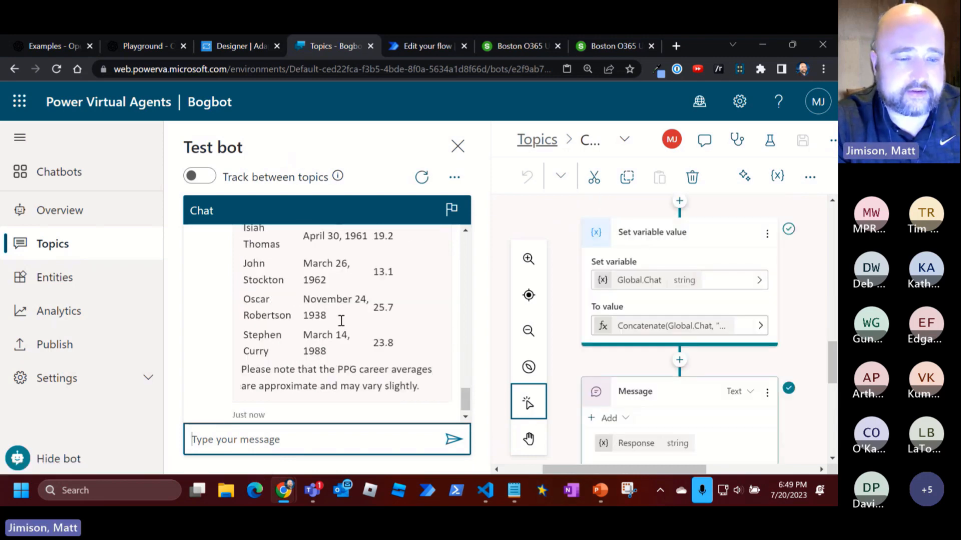
pyautogui.moveTo(462, 396); pyautogui.dragTo(459, 384)
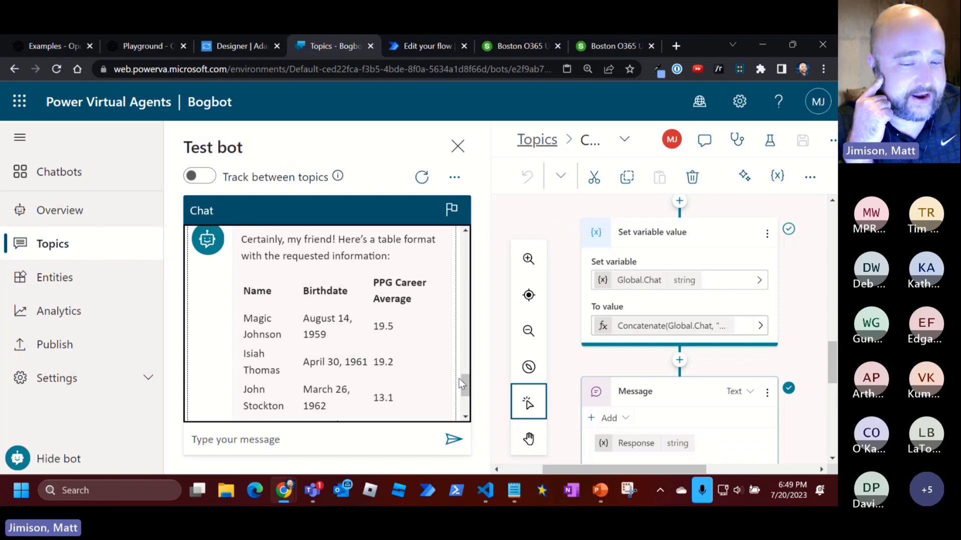
pyautogui.scroll(-1, 460, 373)
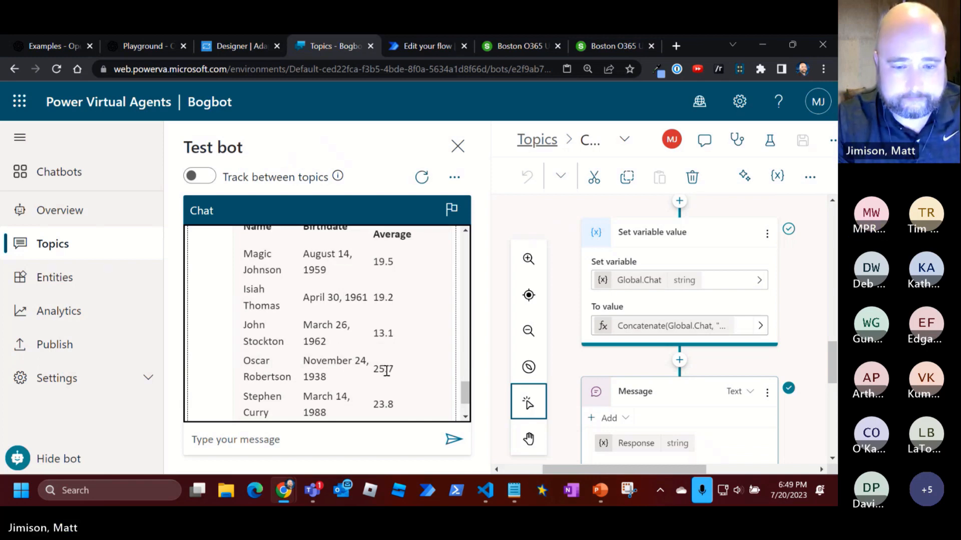
pyautogui.scroll(-1, 463, 405)
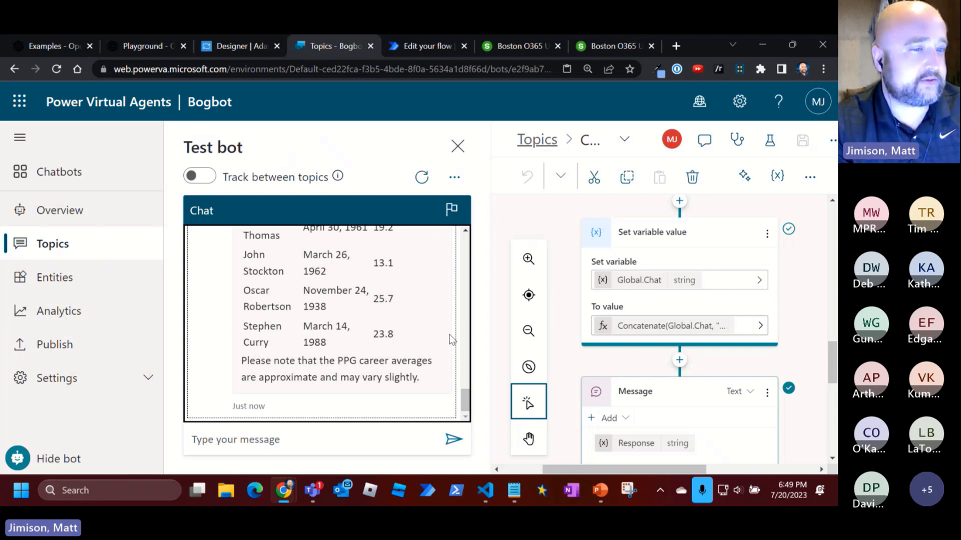
# Leave the Chat topic, close the test bot pane, and open the Image topic from the custom topics list
pyautogui.click(33, 248)
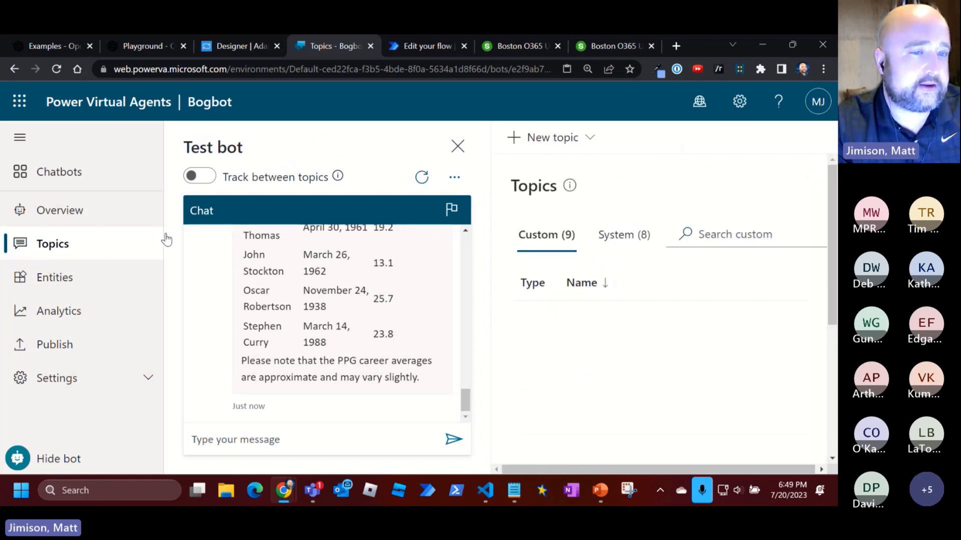
pyautogui.click(457, 148)
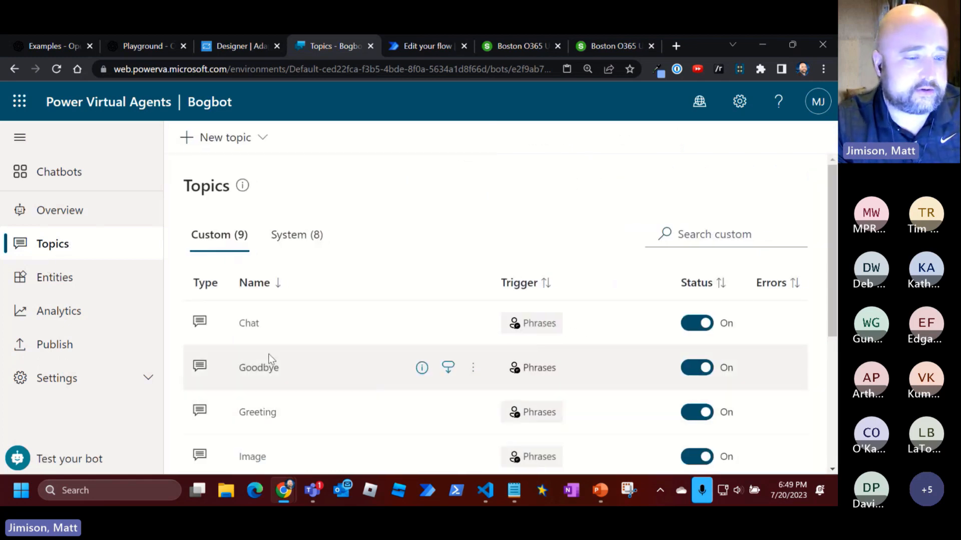
pyautogui.scroll(-5, 265, 362)
pyautogui.click(248, 233)
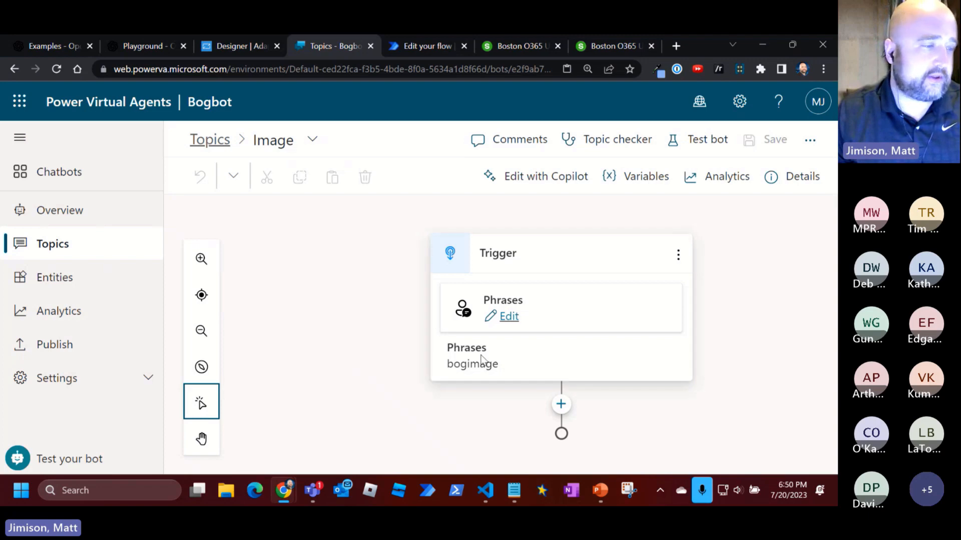
# Add a Question node below the trigger that asks "Please enter a description of the image you'd like me to create:"
pyautogui.click(561, 404)
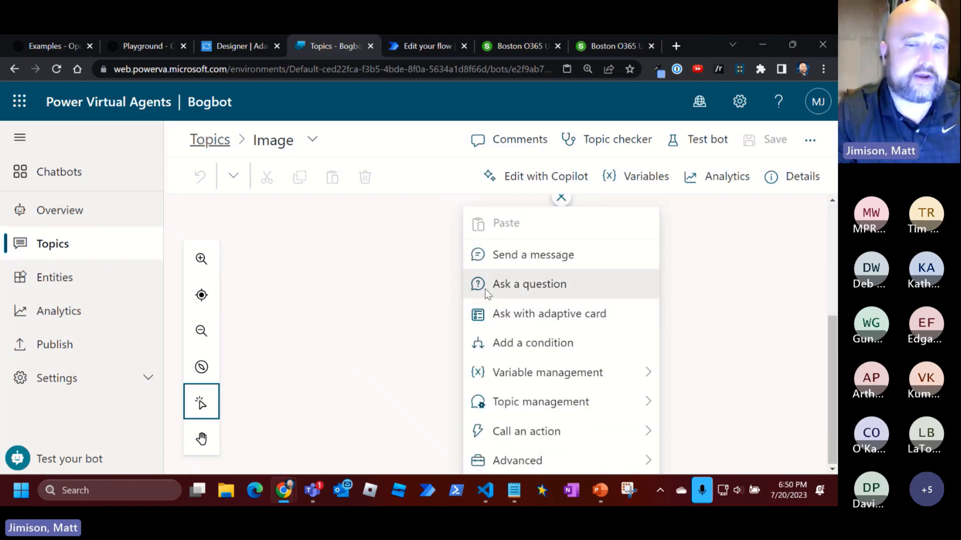
pyautogui.click(485, 289)
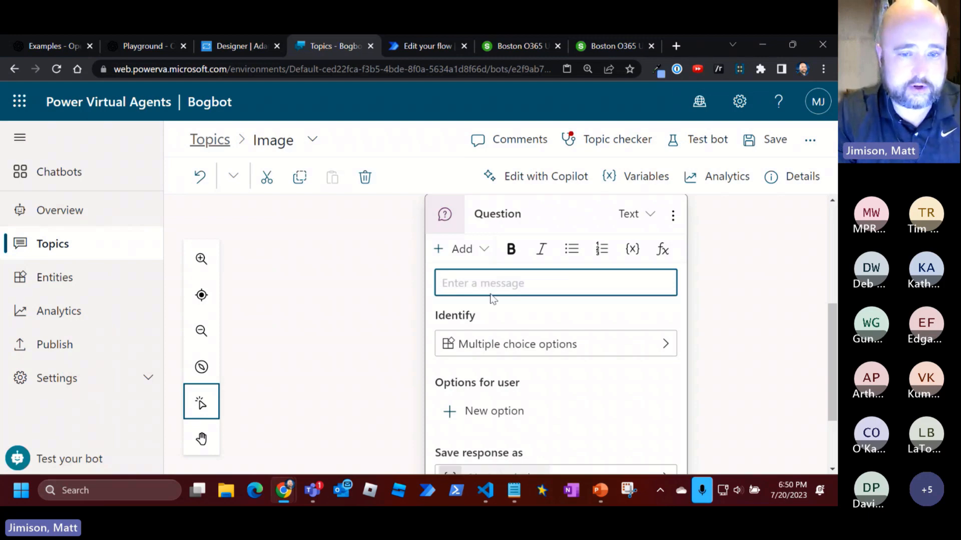
pyautogui.write('Please enter a description fo the')
pyautogui.press('BackSpace')
pyautogui.press('BackSpace')
pyautogui.press('BackSpace')
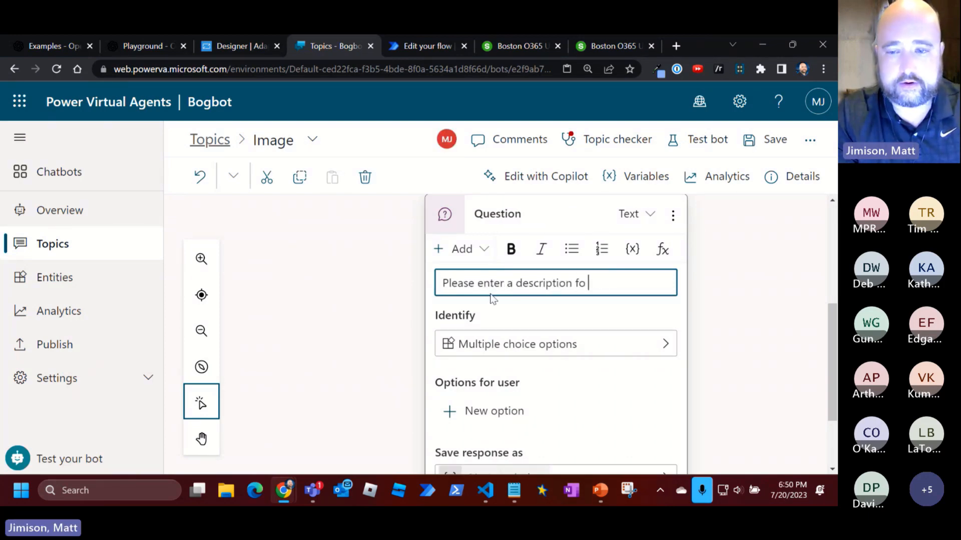
pyautogui.press('BackSpace')
pyautogui.press('BackSpace')
pyautogui.press('BackSpace')
pyautogui.write("of the image you'd liek me to")
pyautogui.press('BackSpace')
pyautogui.press('BackSpace')
pyautogui.press('BackSpace')
pyautogui.press('BackSpace')
pyautogui.press('BackSpace')
pyautogui.press('BackSpace')
pyautogui.press('BackSpace')
pyautogui.press('BackSpace')
pyautogui.write('ike me to create:')
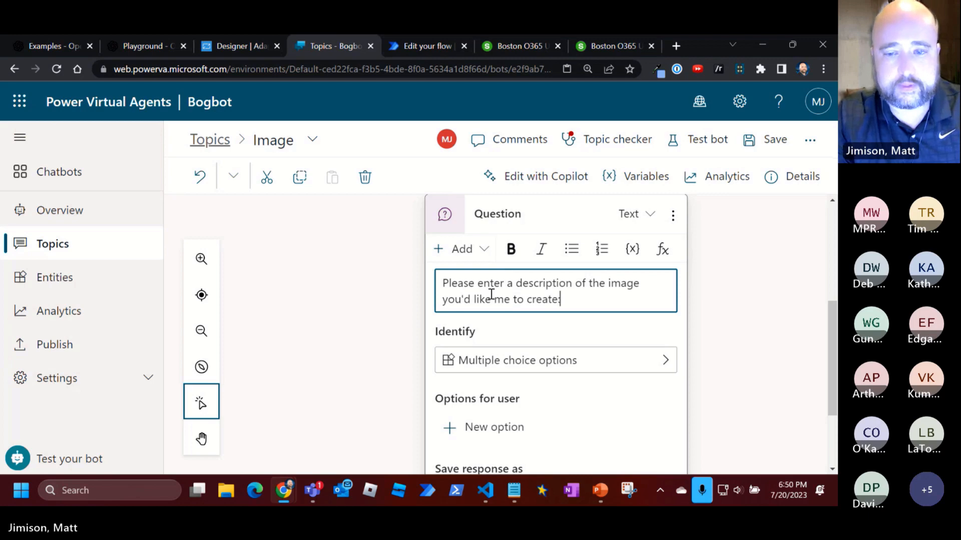
# Set the Question node to identify the User's entire response
pyautogui.click(586, 366)
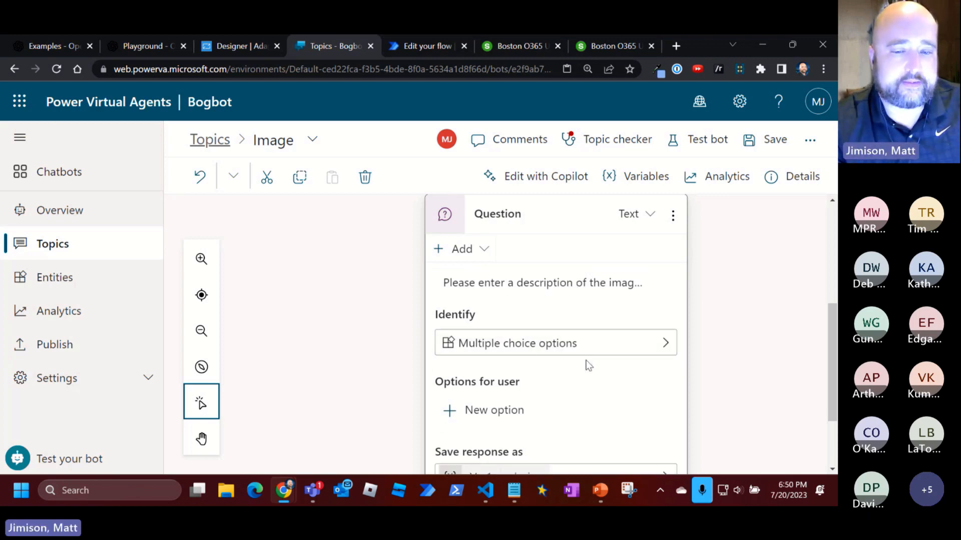
pyautogui.click(667, 343)
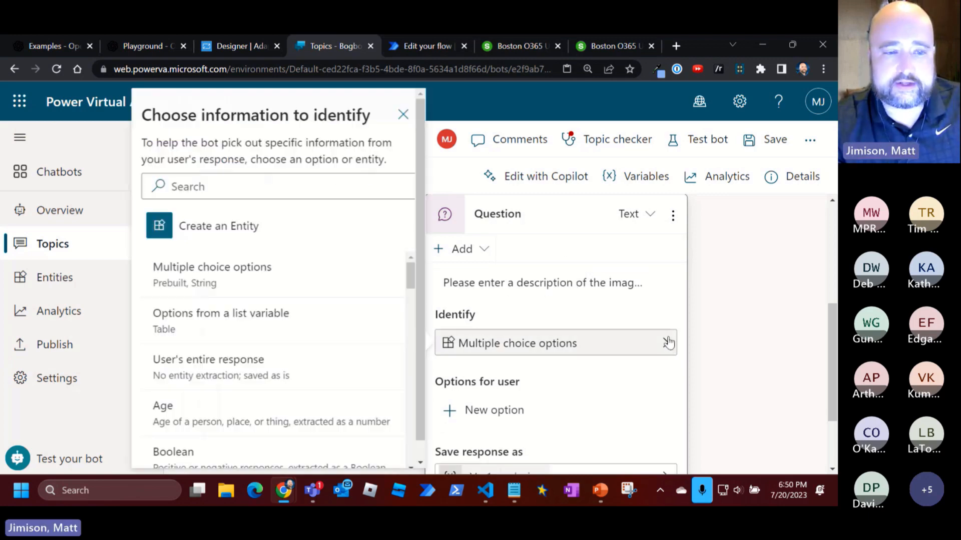
pyautogui.click(190, 369)
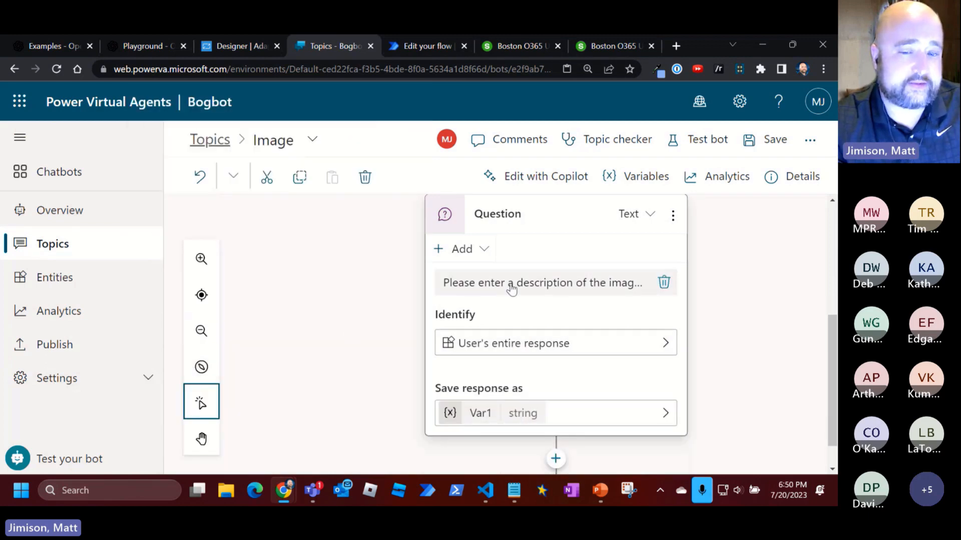
# Rename the variable that stores the question's response as ImageDescription
pyautogui.click(473, 415)
pyautogui.click(607, 286)
pyautogui.doubleClick(595, 289)
pyautogui.write('ImageDescription')
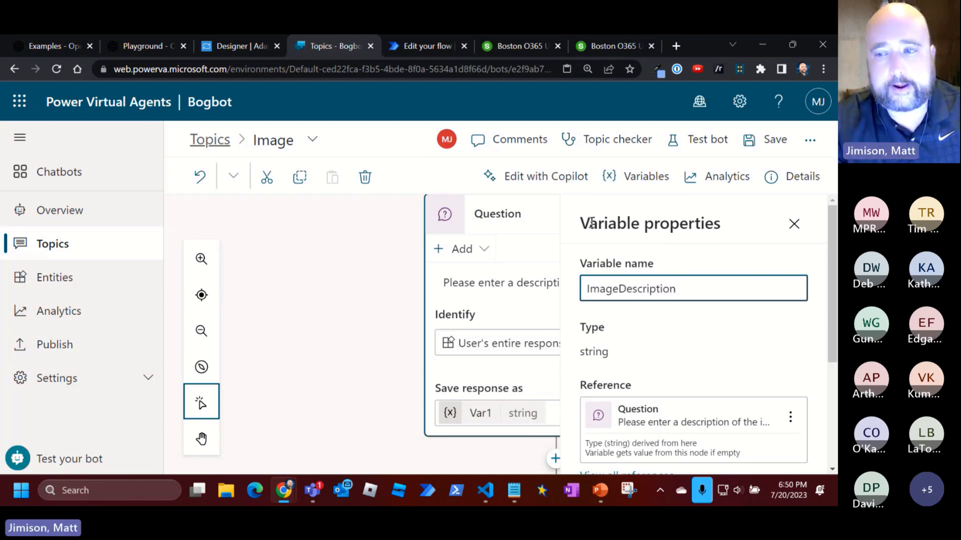
# Finish renaming the question's response variable as ImageDescription and close its properties
pyautogui.click(789, 232)
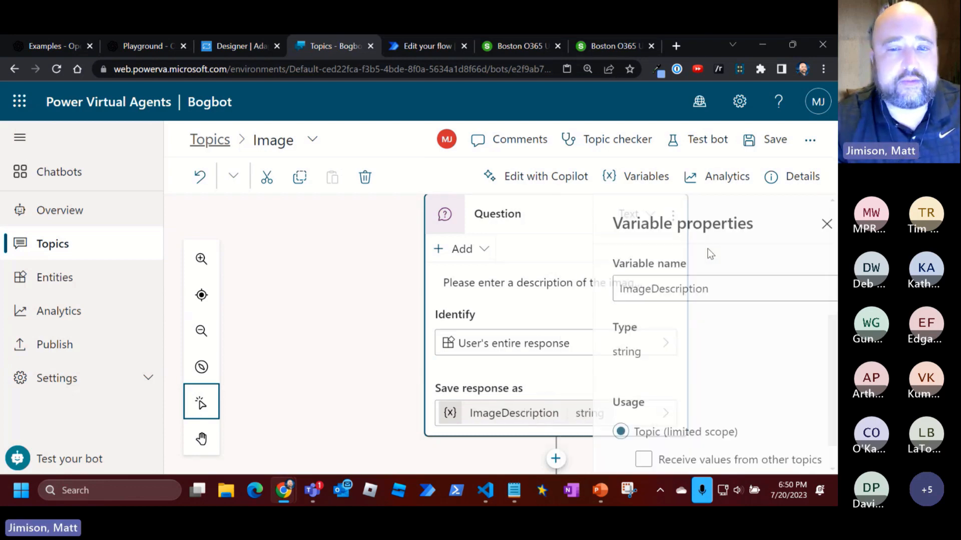
pyautogui.click(789, 225)
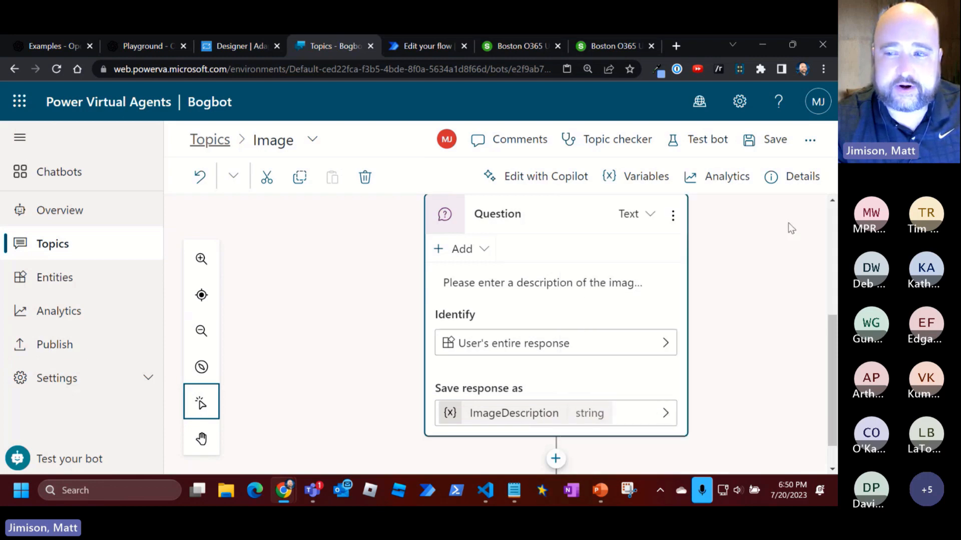
pyautogui.moveTo(830, 371); pyautogui.dragTo(829, 358)
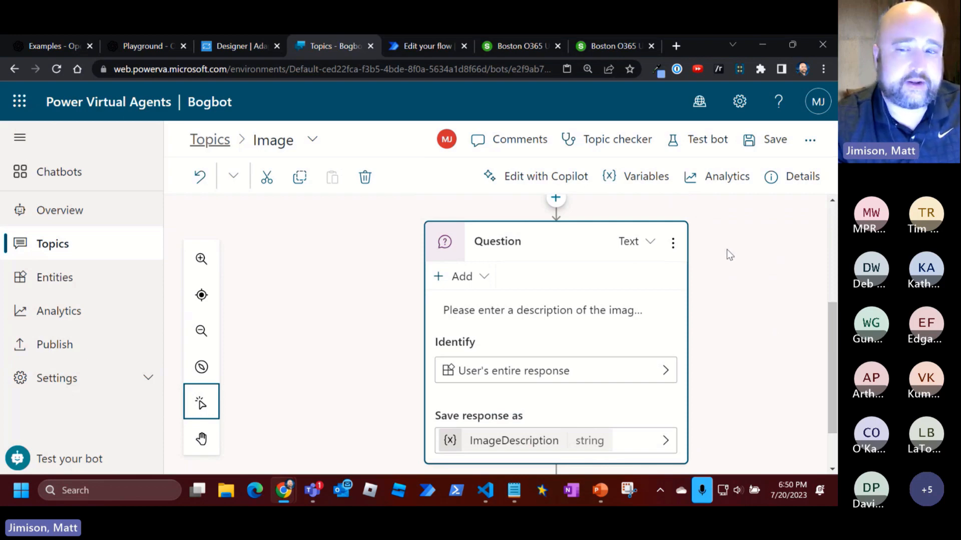
# Set the image description question's skip behavior to Ask every time
pyautogui.click(673, 243)
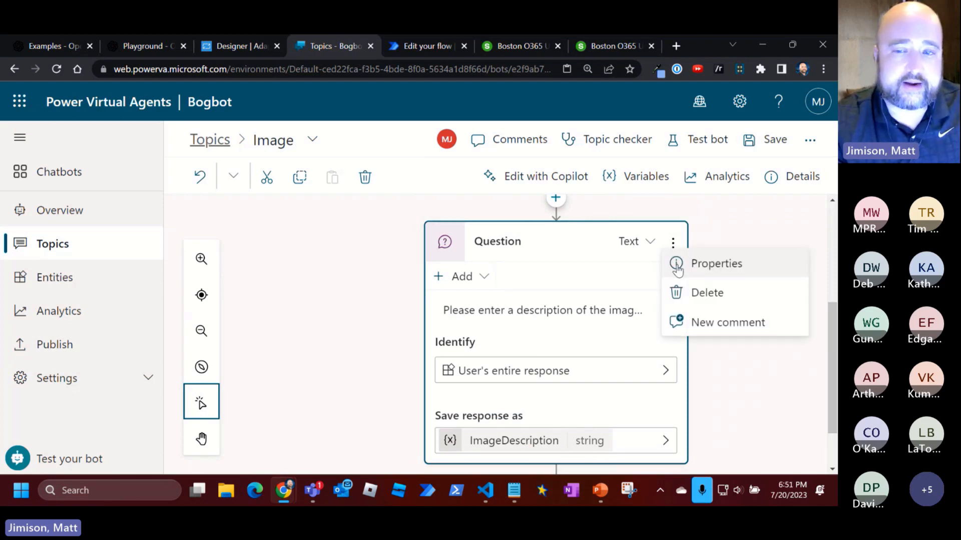
pyautogui.click(677, 266)
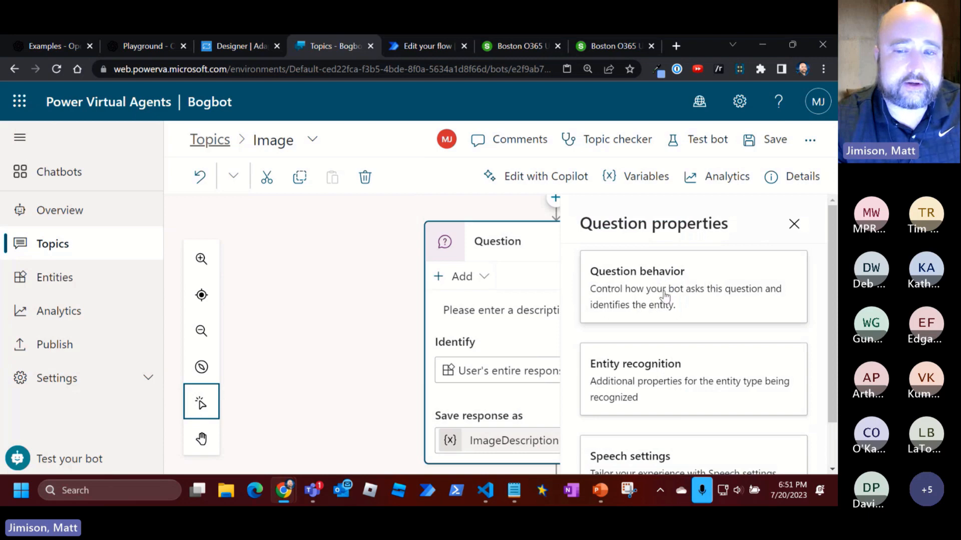
pyautogui.click(635, 283)
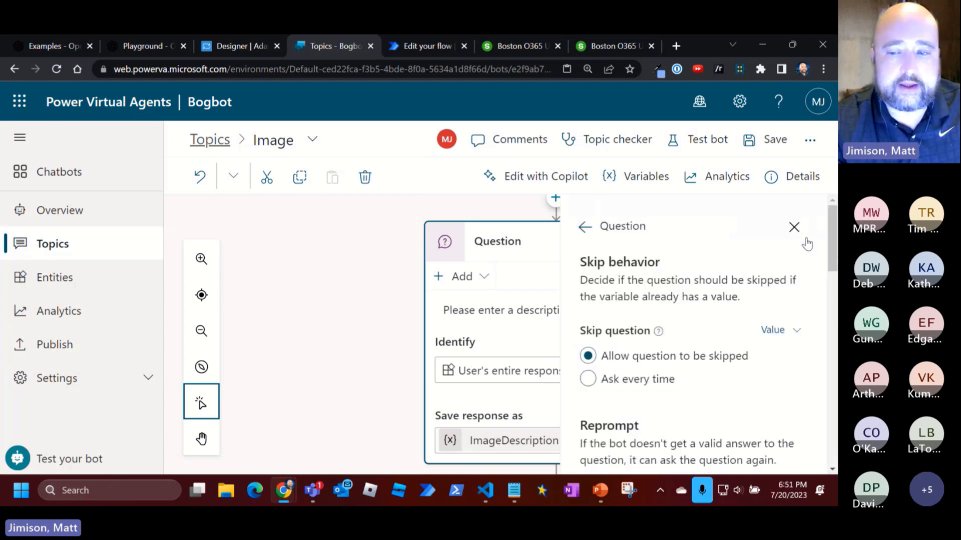
pyautogui.scroll(-1, 833, 234)
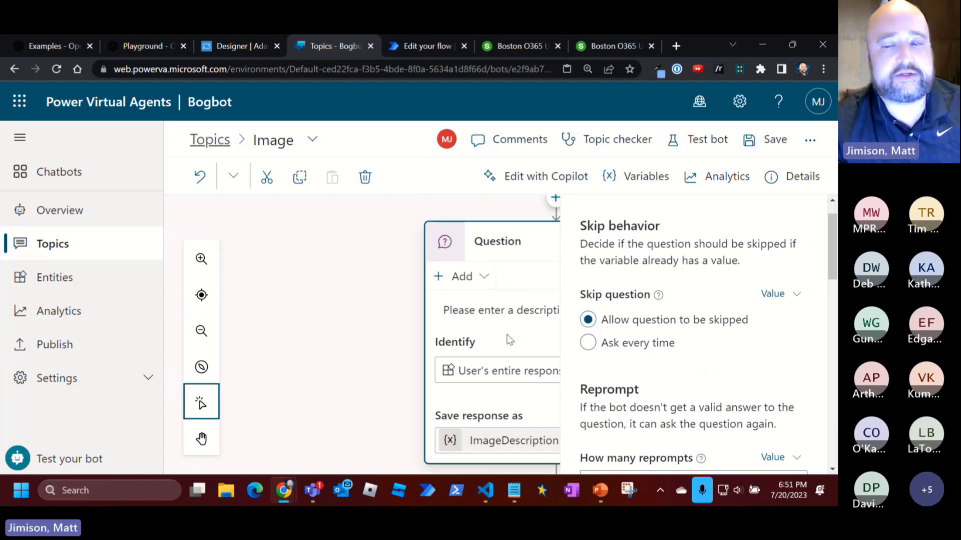
pyautogui.click(587, 345)
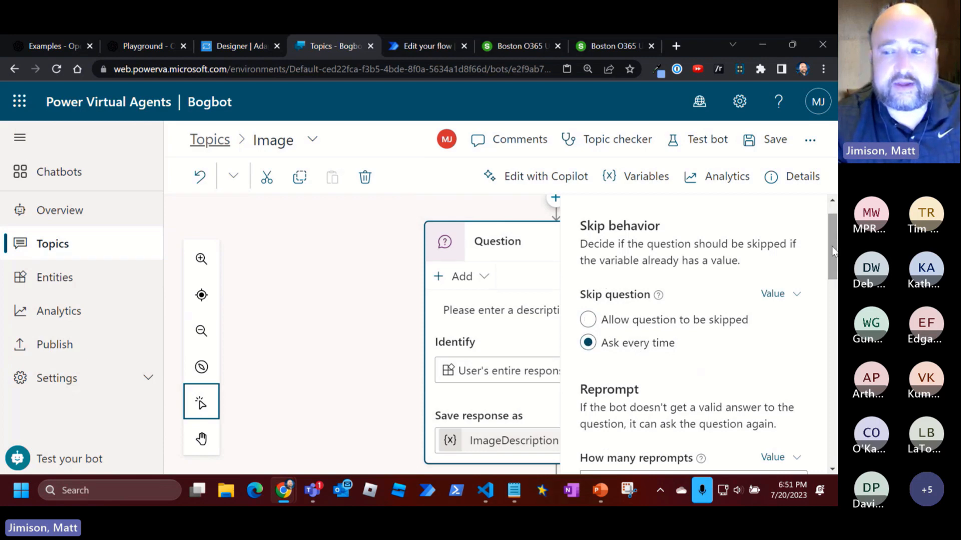
pyautogui.scroll(1, 833, 252)
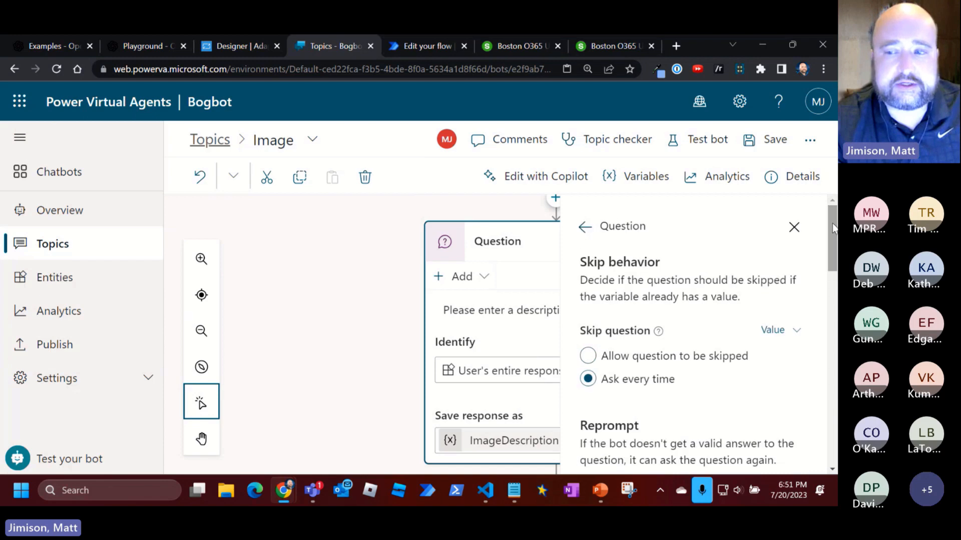
pyautogui.click(792, 228)
# Add an action node after the image description question that creates a new flow
pyautogui.scroll(-2, 381, 332)
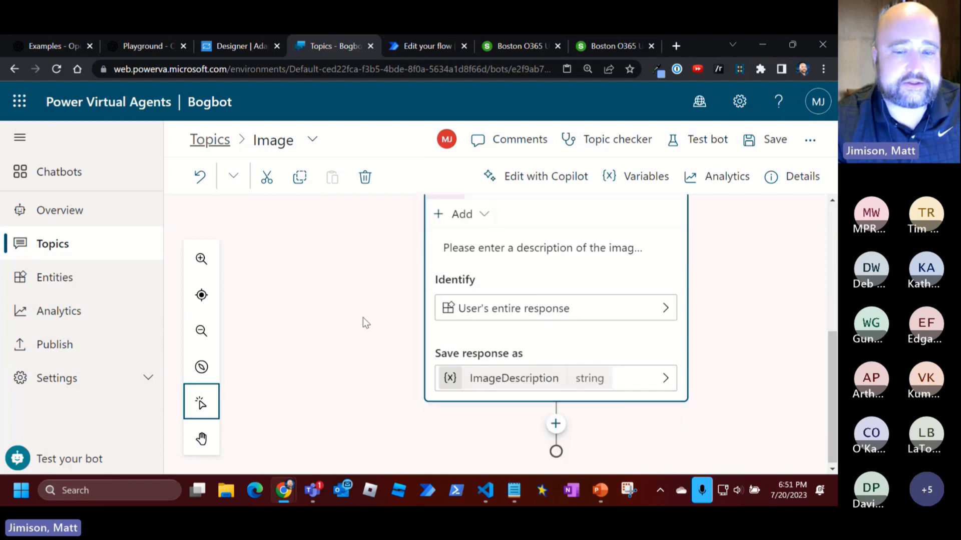
pyautogui.click(555, 418)
pyautogui.scroll(-5, 393, 386)
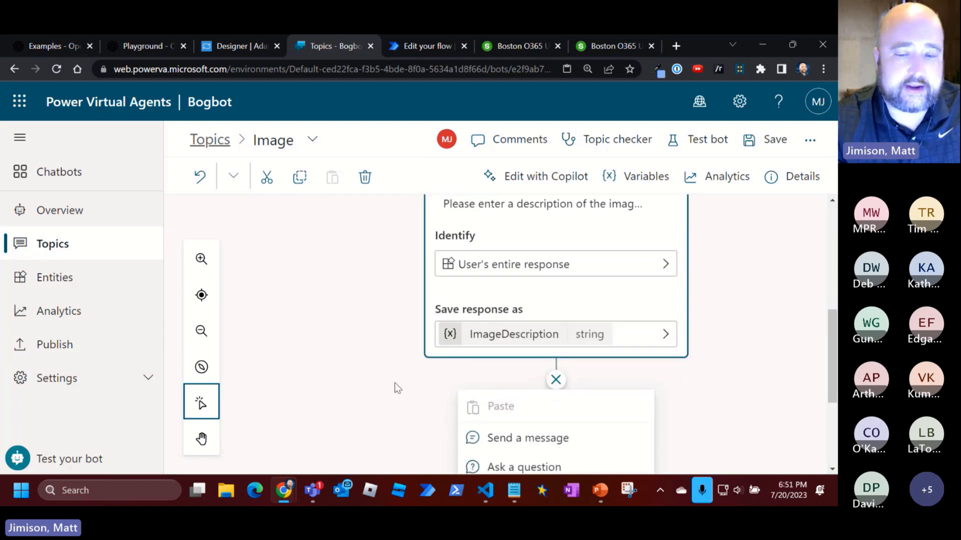
pyautogui.moveTo(543, 391)
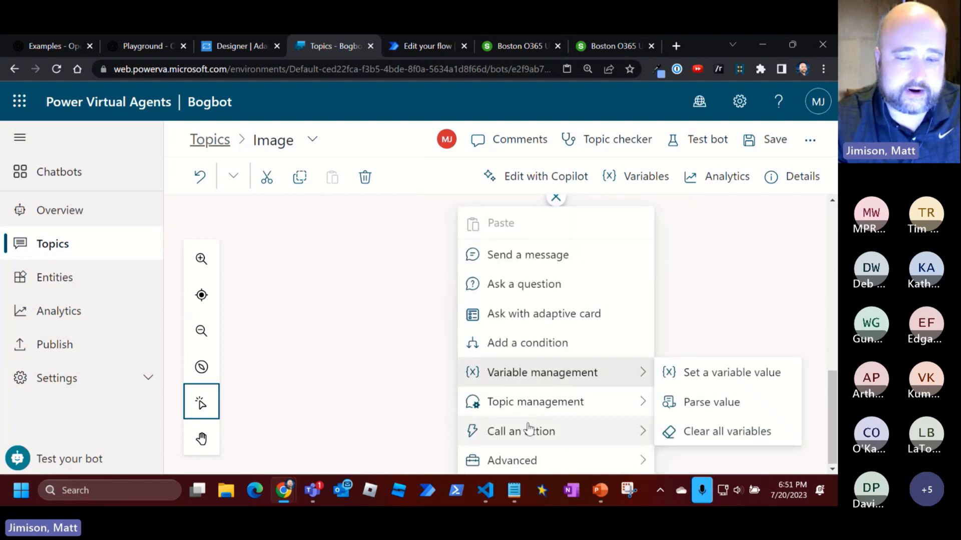
pyautogui.moveTo(525, 431)
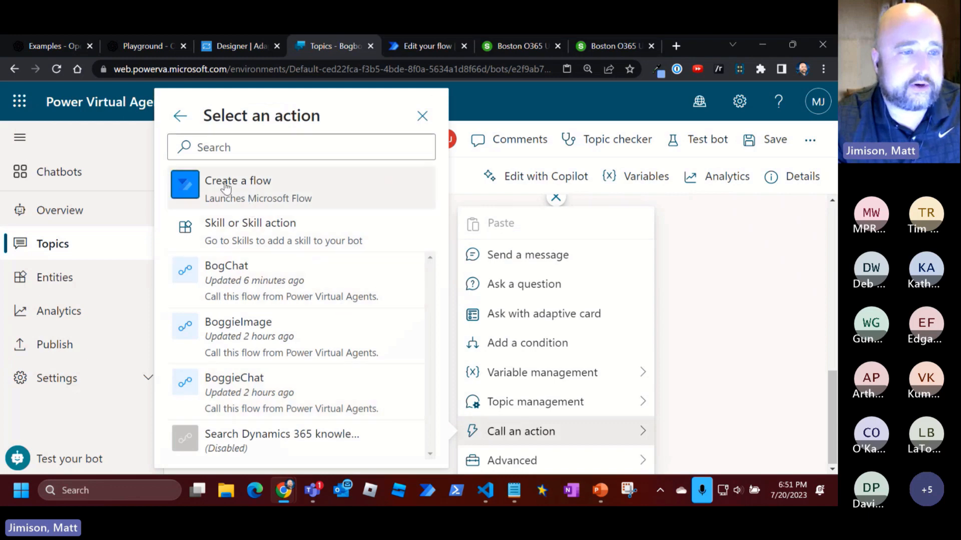
pyautogui.click(187, 190)
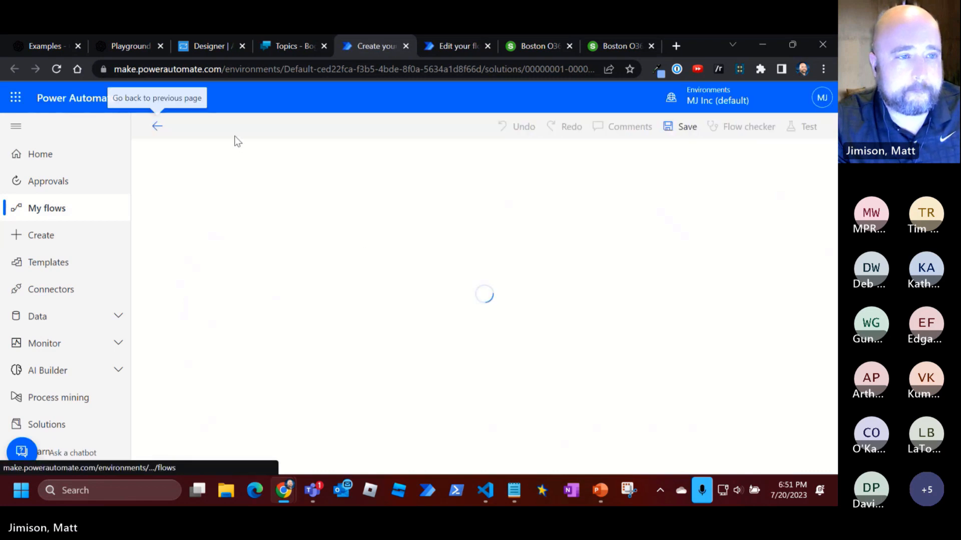
# Rename the new flow as BogImage
pyautogui.click(225, 128)
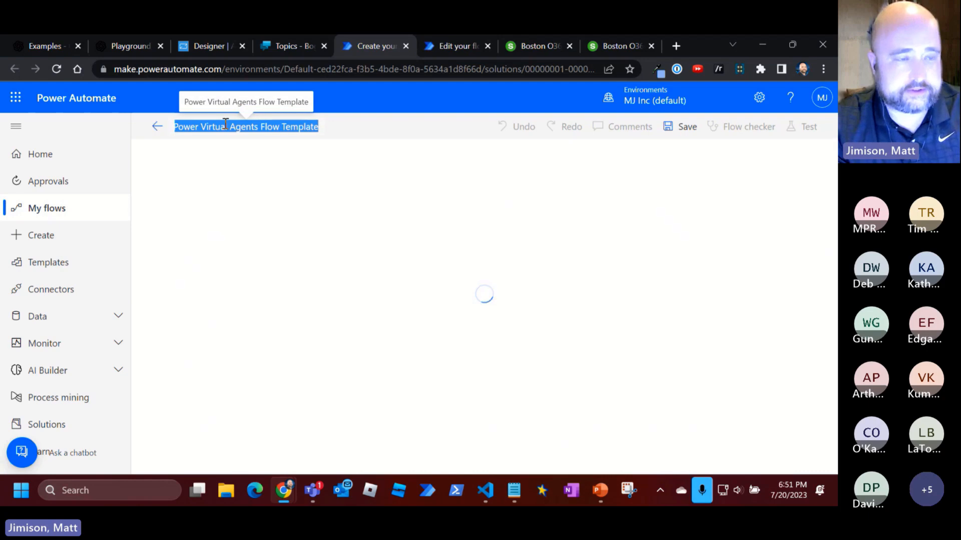
pyautogui.write('B')
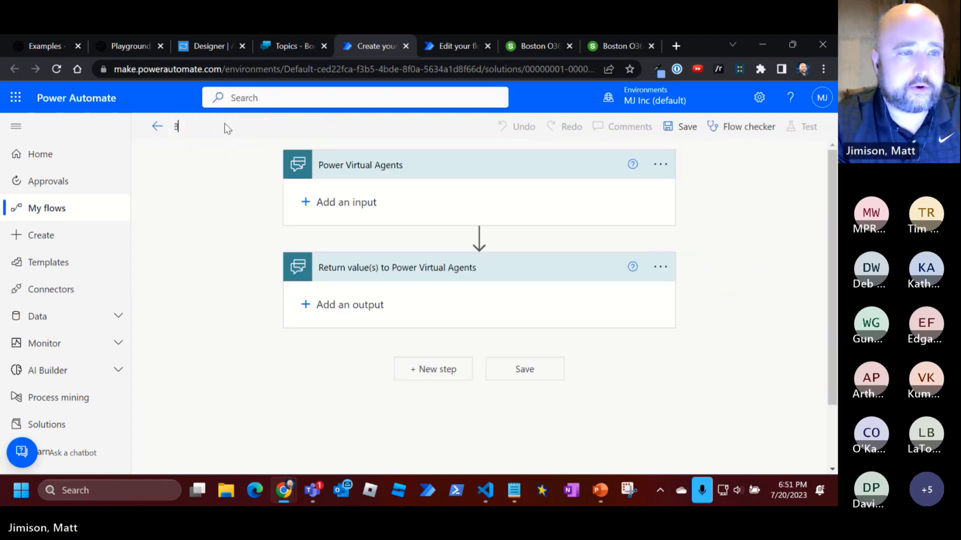
pyautogui.write('ogImage')
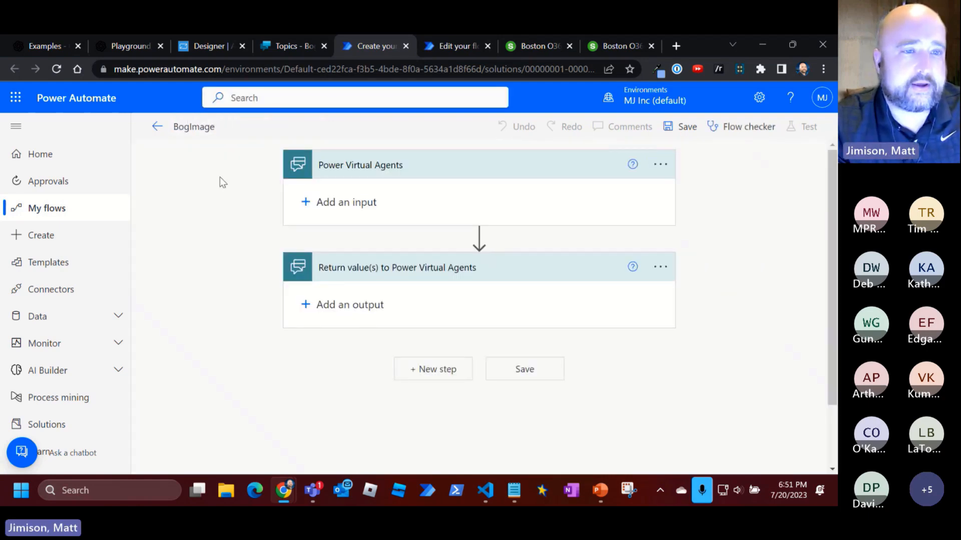
# Add a text input named ImageDescription to the flow's Power Virtual Agents trigger
pyautogui.click(342, 200)
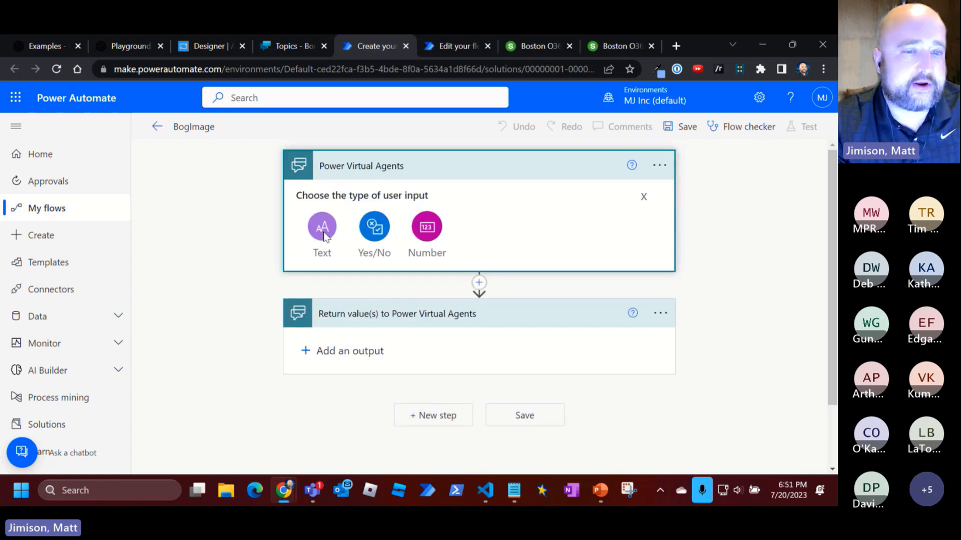
pyautogui.click(323, 229)
pyautogui.doubleClick(352, 193)
pyautogui.write('Im')
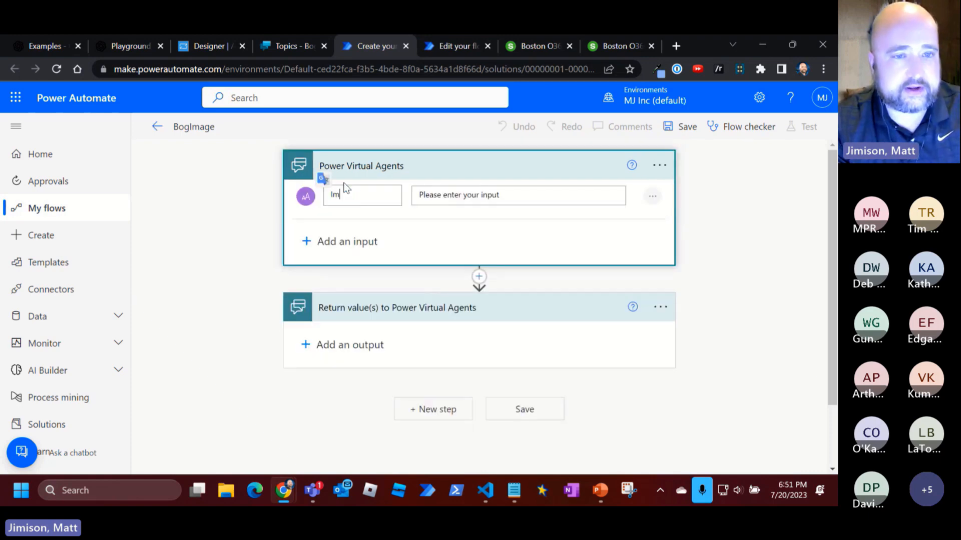
pyautogui.write('ageDescription')
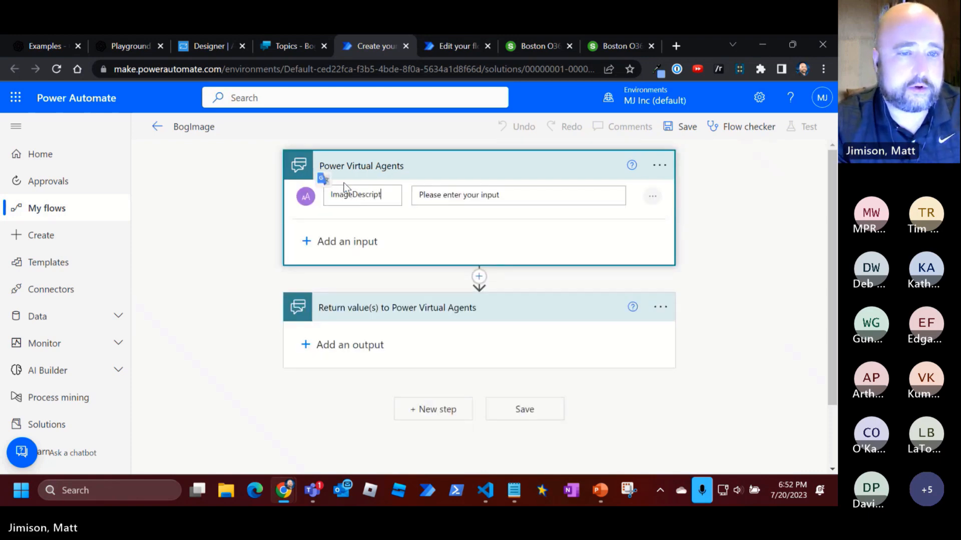
# Add a text output named Data to the step that returns values to Power Virtual Agents
pyautogui.click(339, 350)
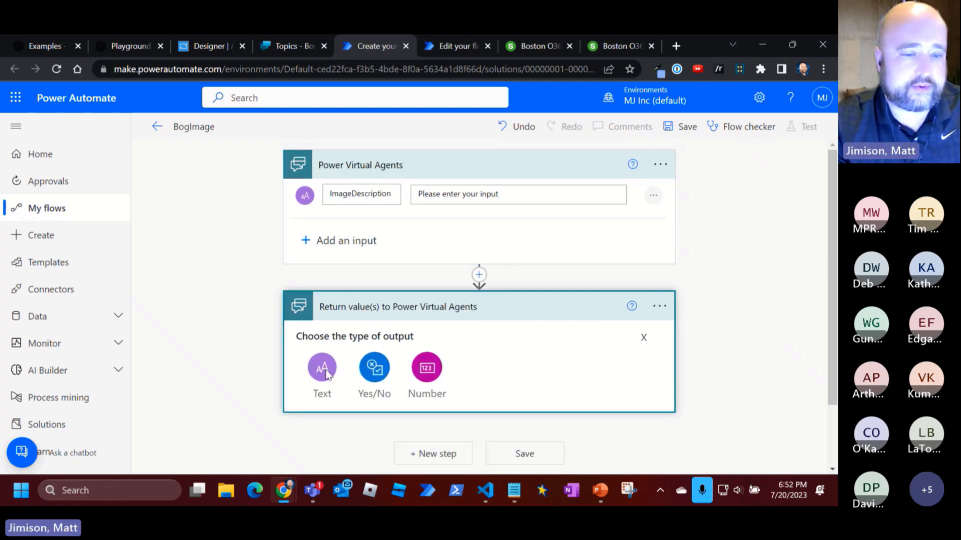
pyautogui.click(322, 365)
pyautogui.click(340, 333)
pyautogui.write('Data')
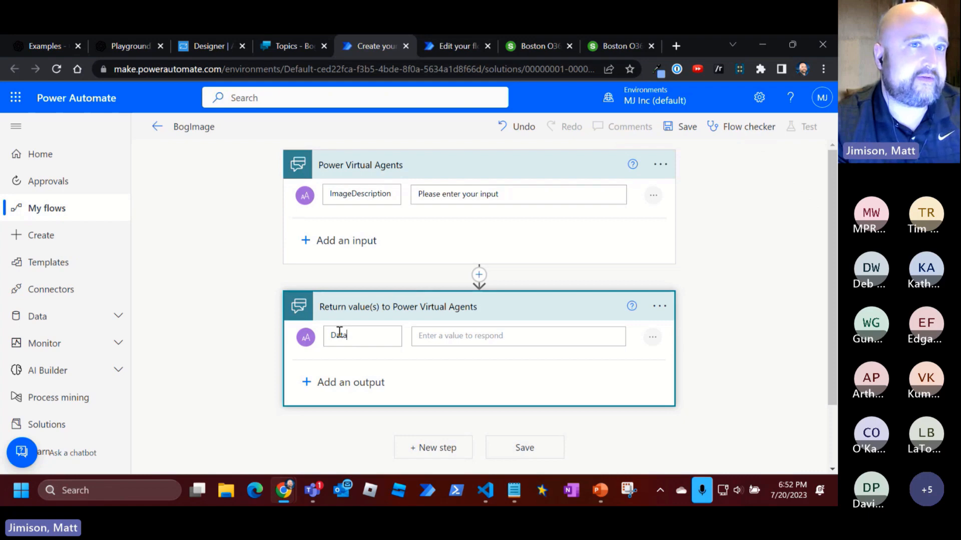
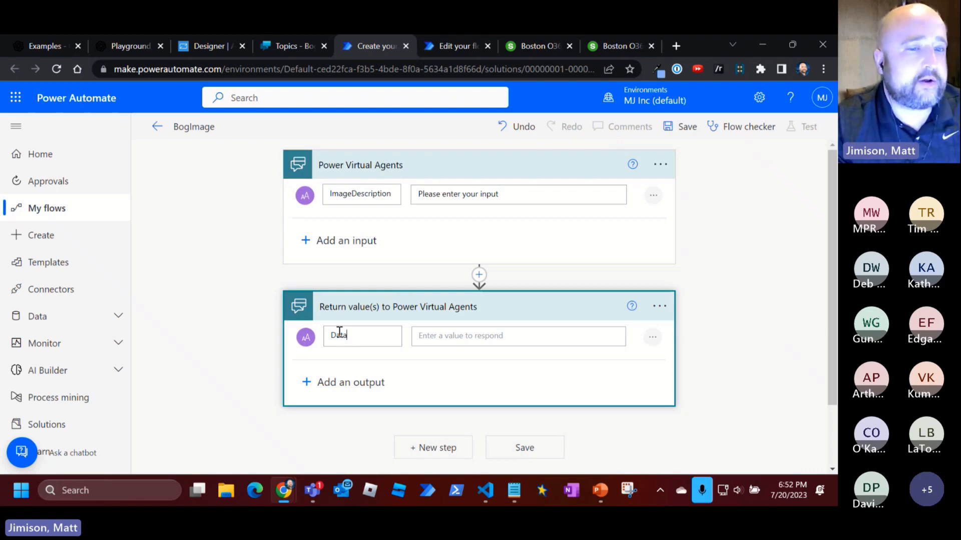
pyautogui.click(251, 290)
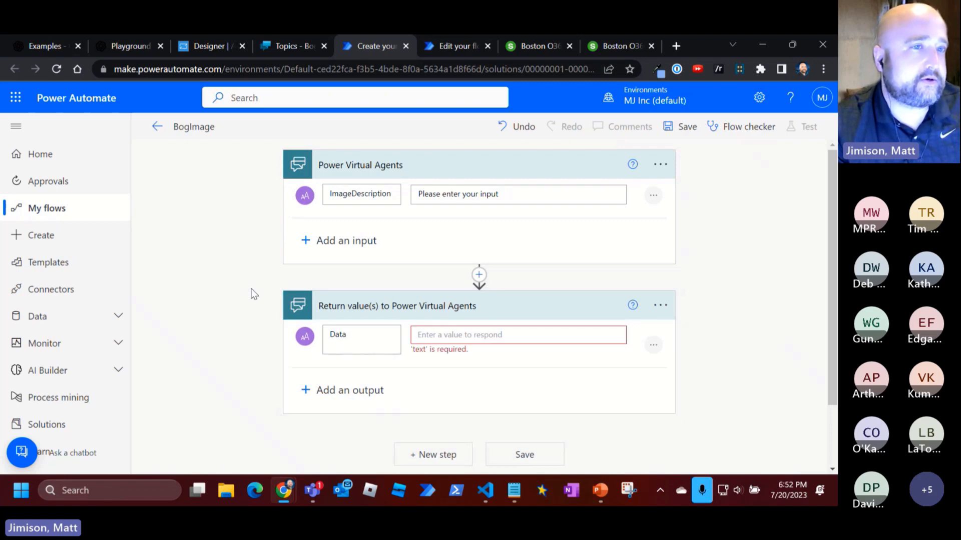
# Switch to the Adaptive Cards Designer and test the image's open-URL action in preview mode
pyautogui.click(199, 47)
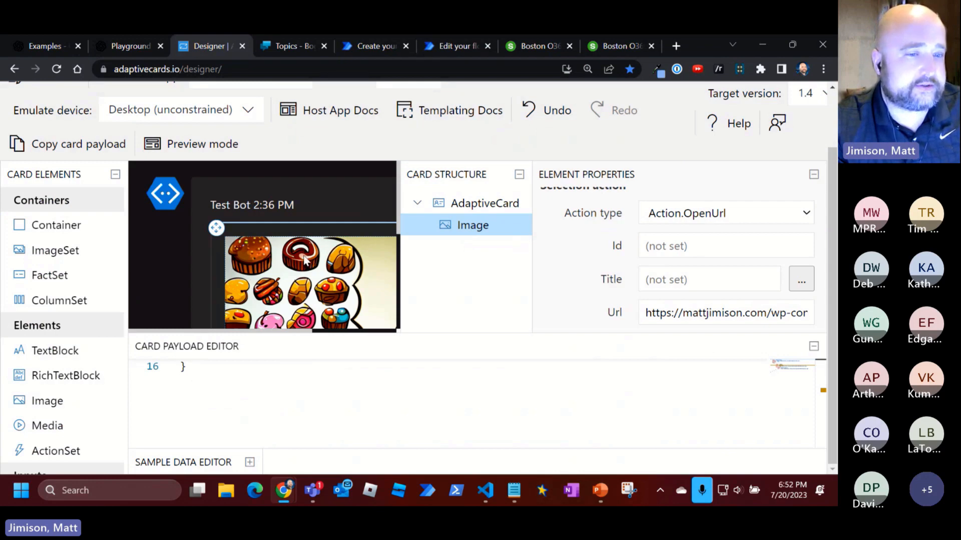
pyautogui.scroll(-2, 302, 252)
pyautogui.scroll(-3, 302, 250)
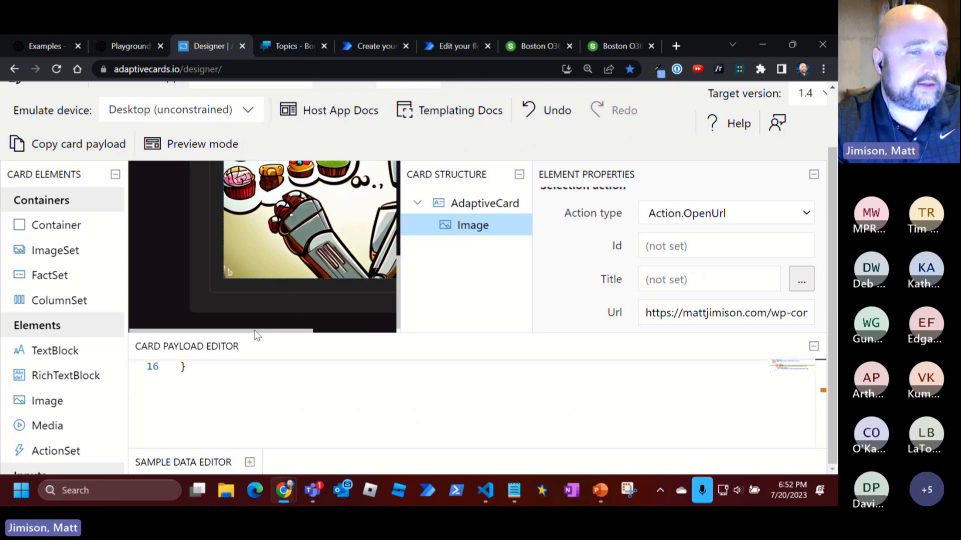
pyautogui.click(199, 139)
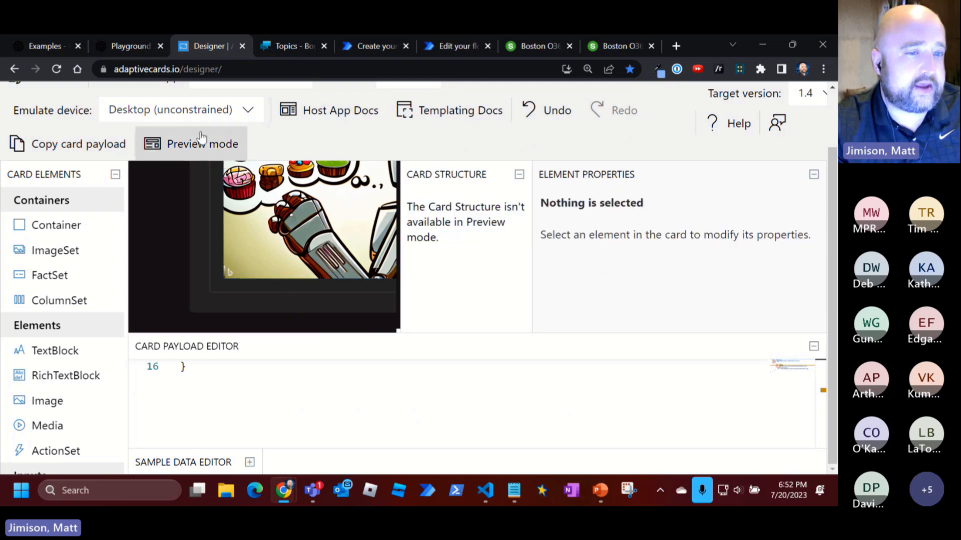
pyautogui.click(255, 200)
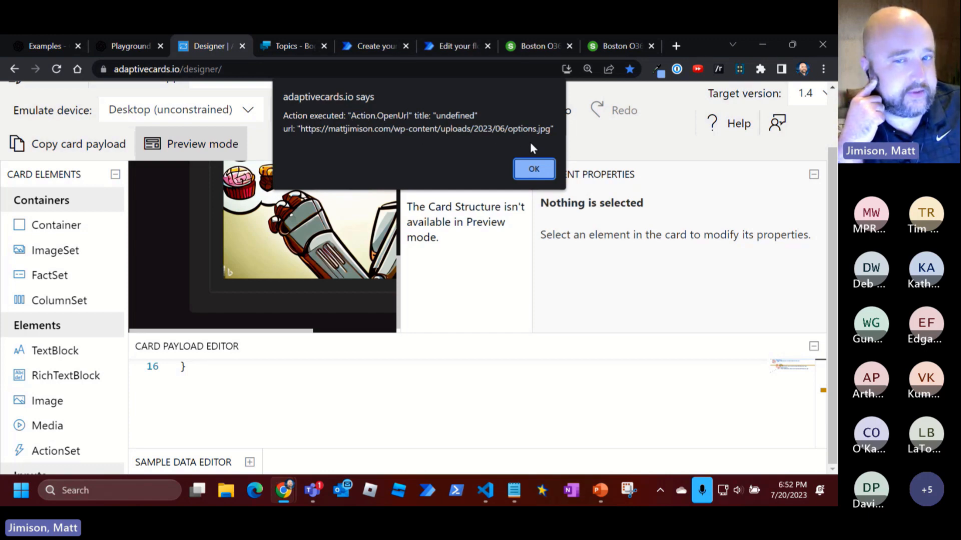
pyautogui.click(531, 169)
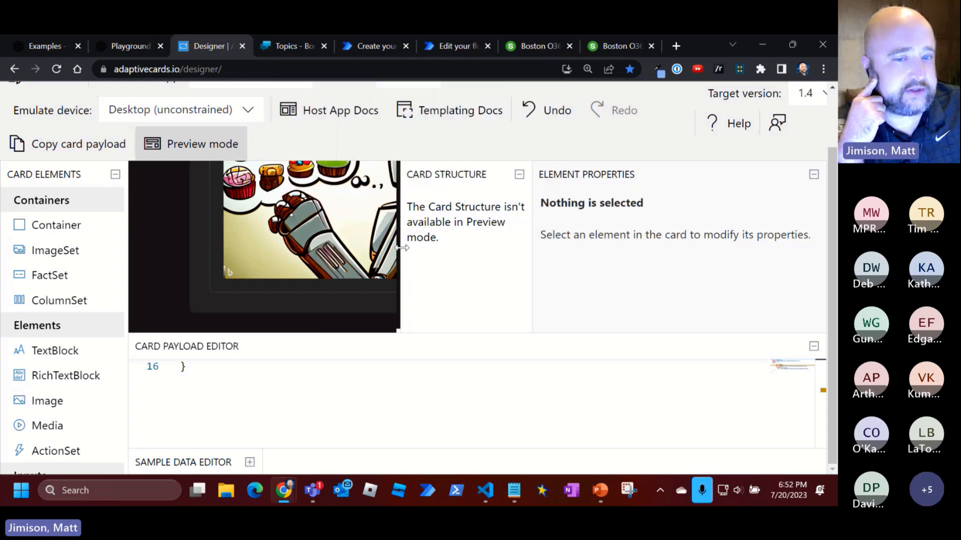
# Enlarge the card payload editor and examine the JSON for the image's size, URL and select action
pyautogui.moveTo(409, 249); pyautogui.dragTo(426, 251)
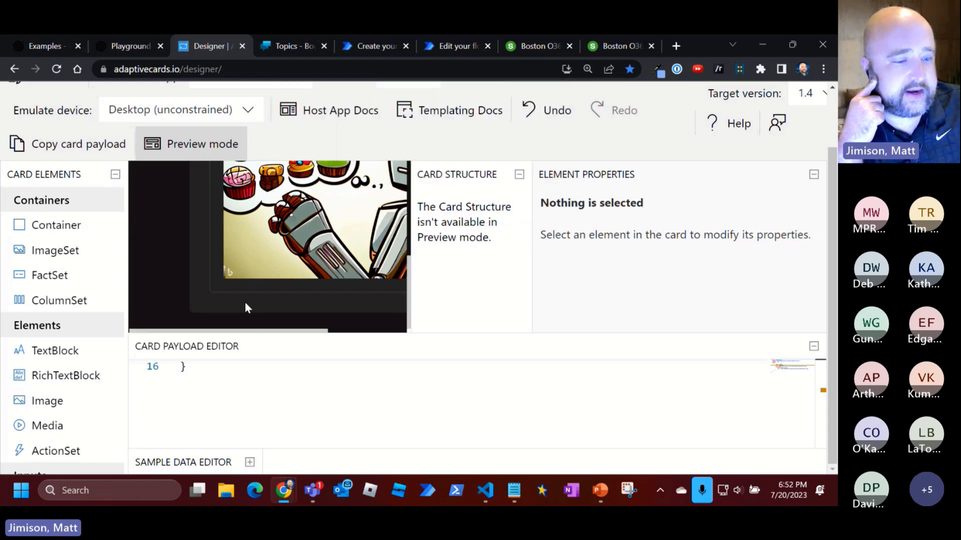
pyautogui.click(249, 462)
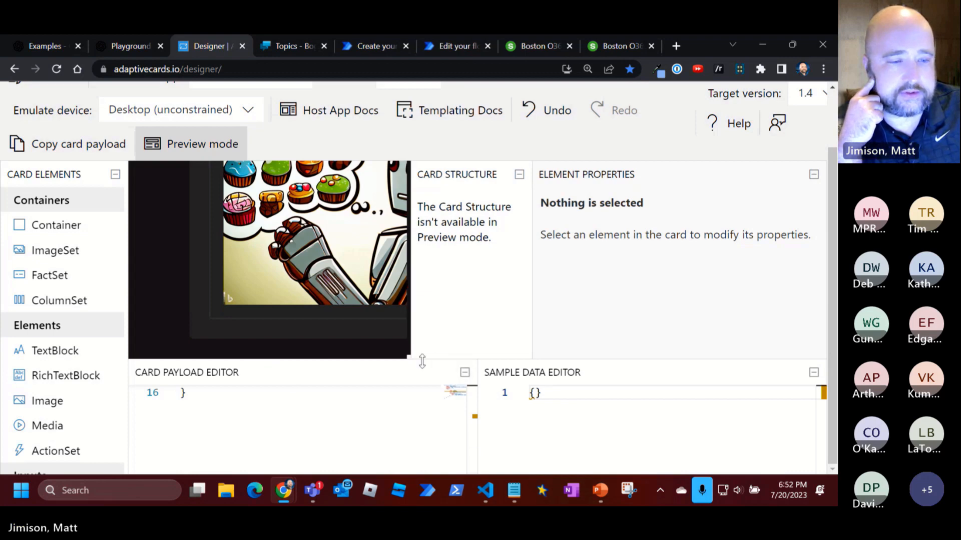
pyautogui.moveTo(422, 359); pyautogui.dragTo(450, 102)
pyautogui.scroll(3, 472, 440)
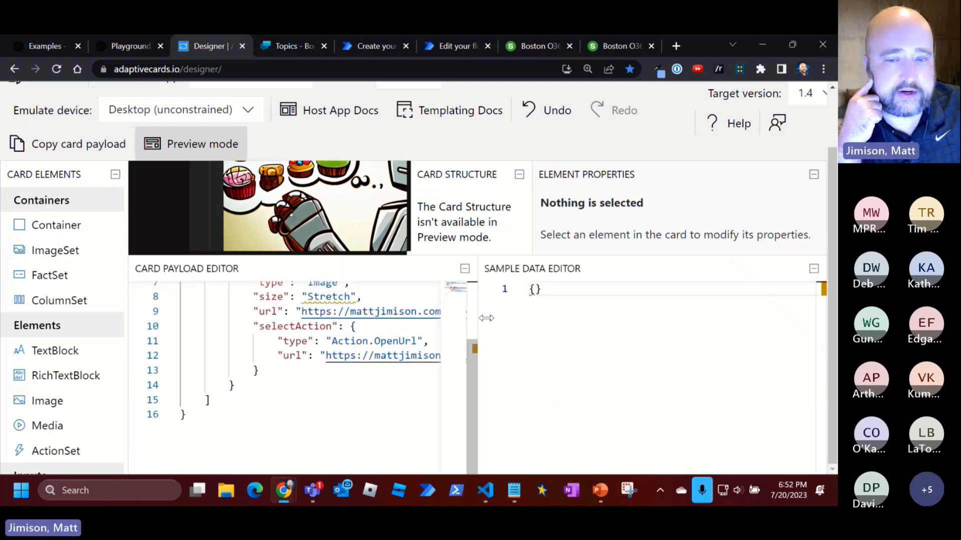
pyautogui.click(814, 269)
pyautogui.scroll(2, 466, 328)
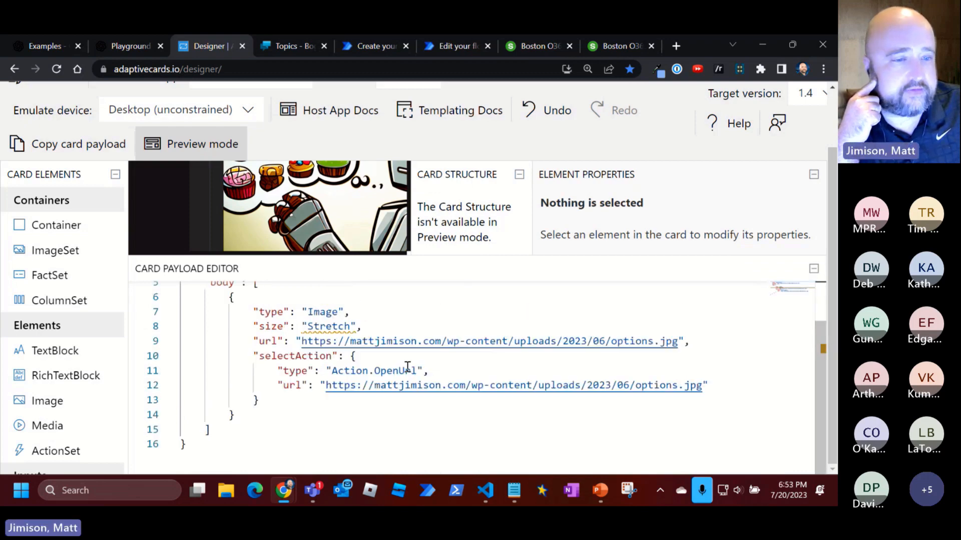
pyautogui.scroll(1, 398, 362)
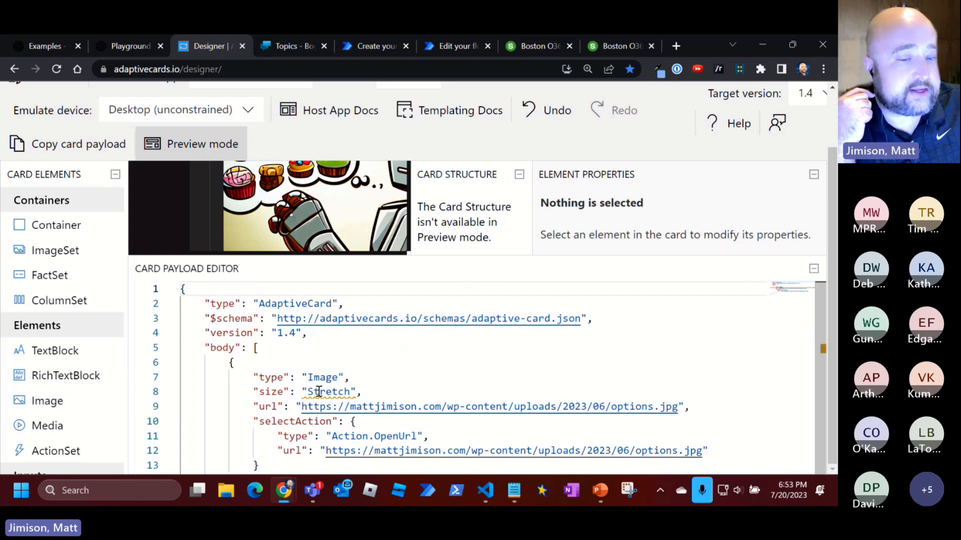
pyautogui.moveTo(343, 390)
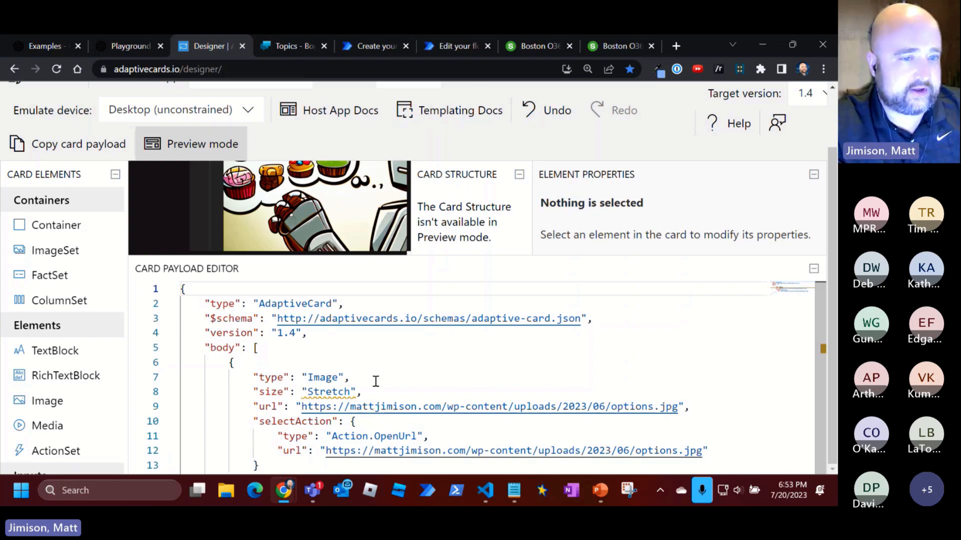
pyautogui.click(294, 46)
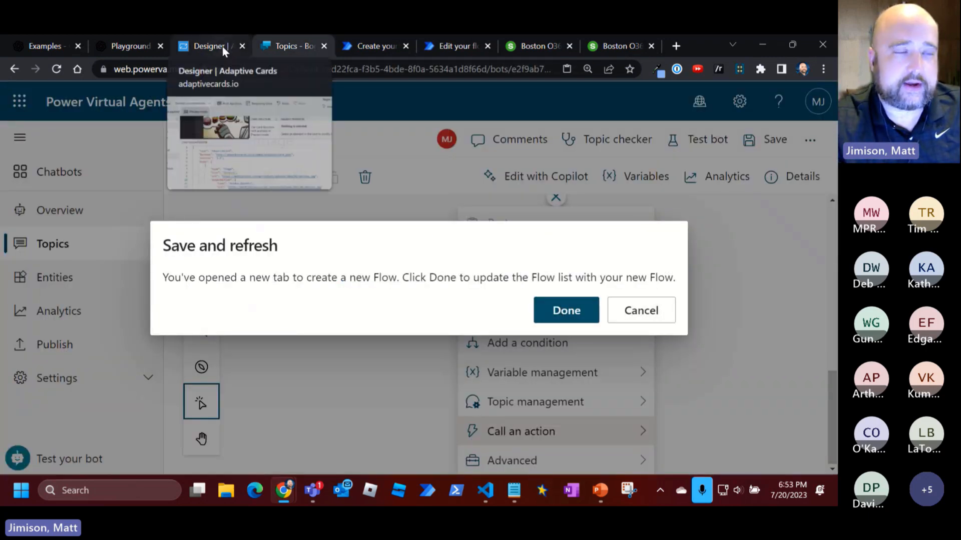
pyautogui.click(552, 312)
pyautogui.click(202, 46)
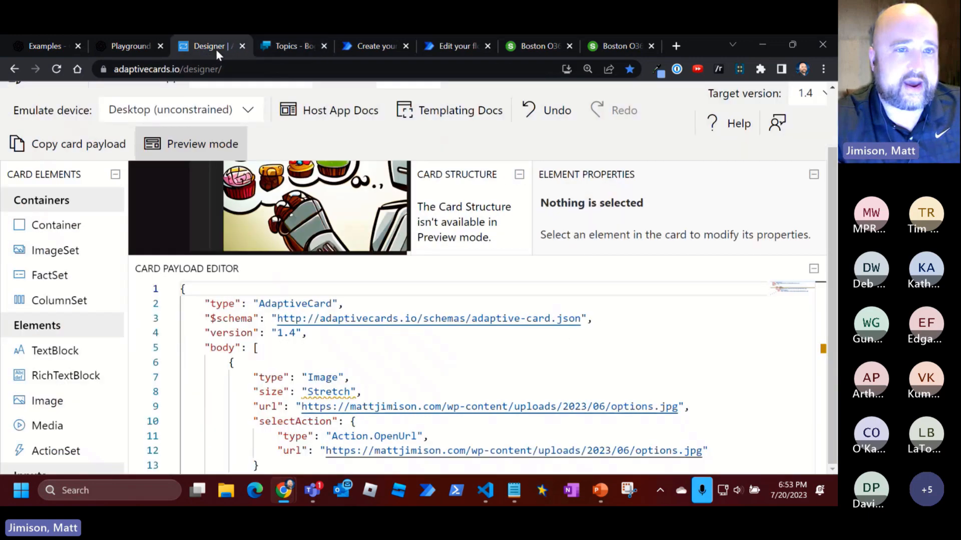
# Return to the BogImage flow and insert an HTTP action with the POST method before the step that returns values
pyautogui.click(367, 44)
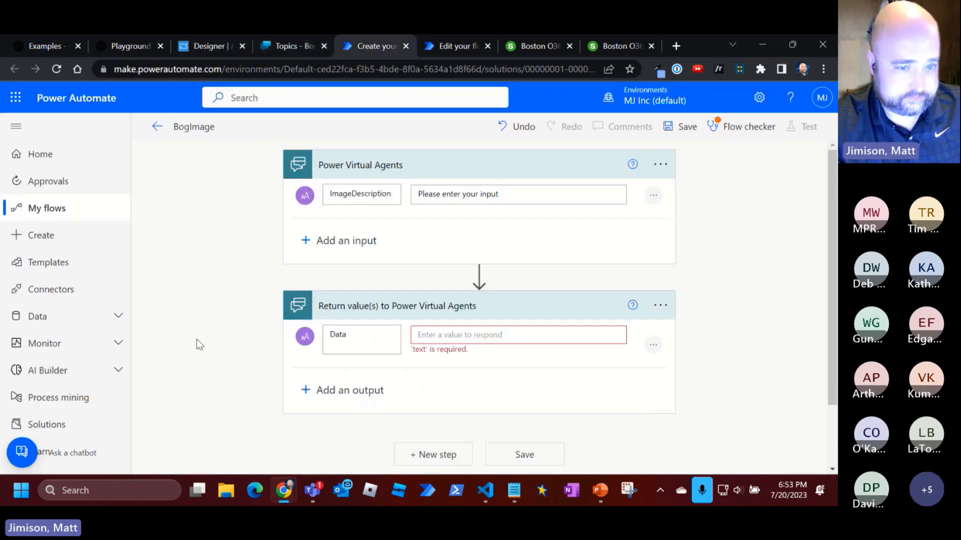
pyautogui.click(479, 274)
pyautogui.click(466, 293)
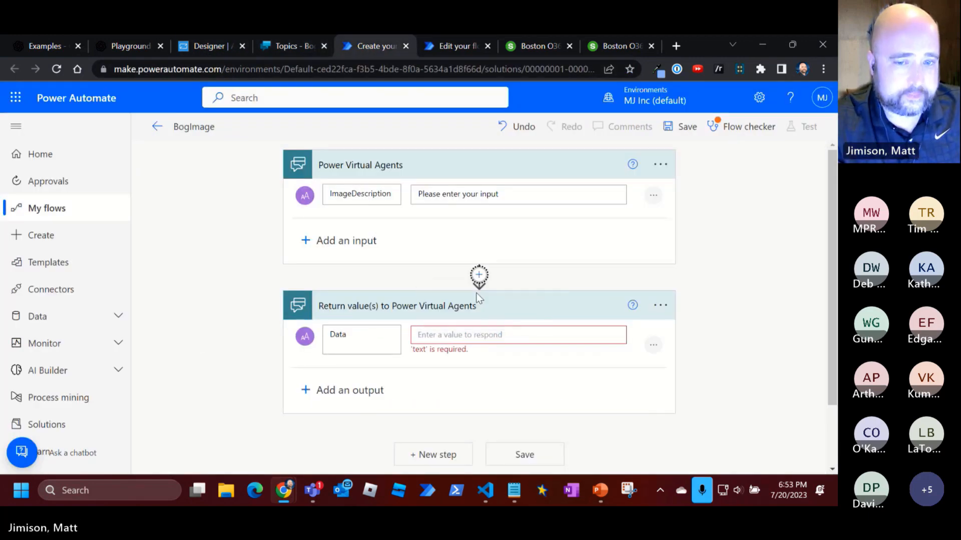
pyautogui.write('http')
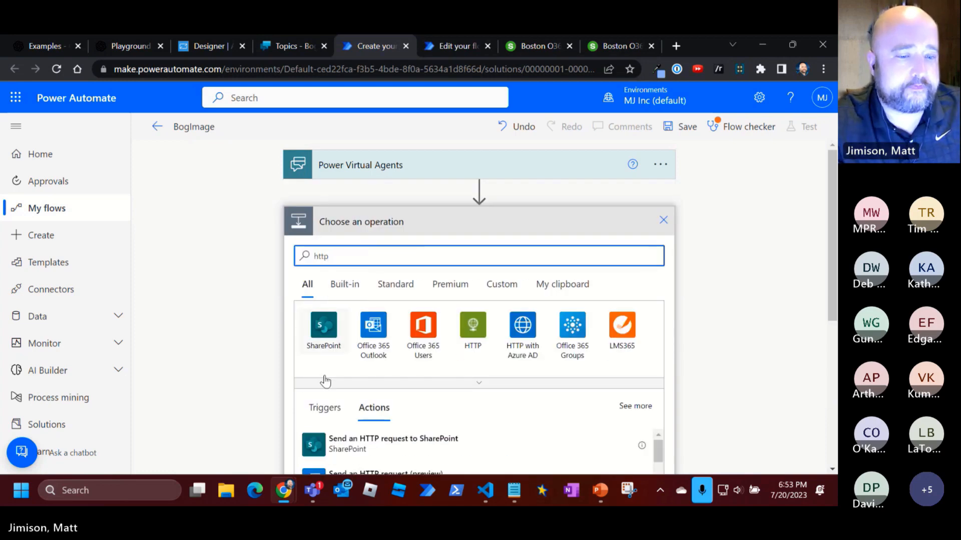
pyautogui.click(479, 331)
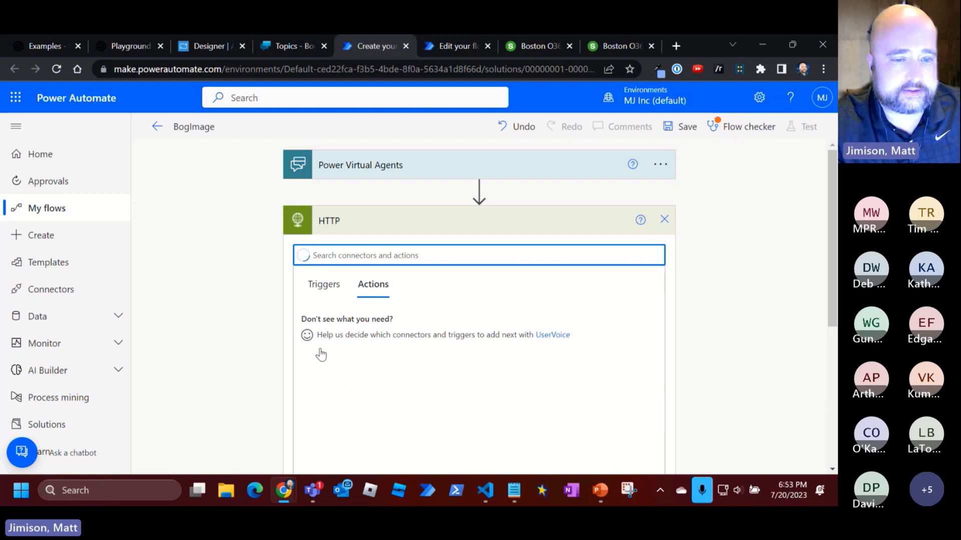
pyautogui.click(315, 326)
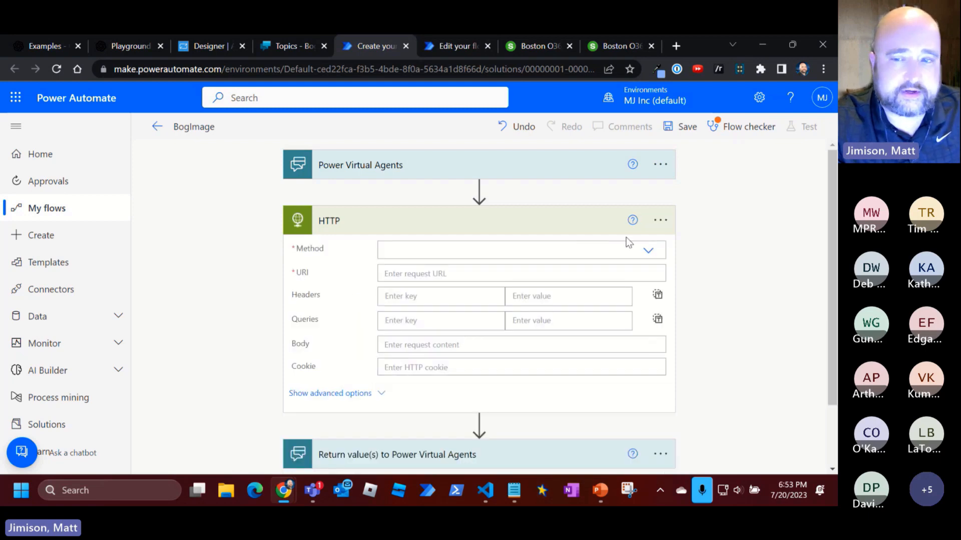
pyautogui.click(646, 255)
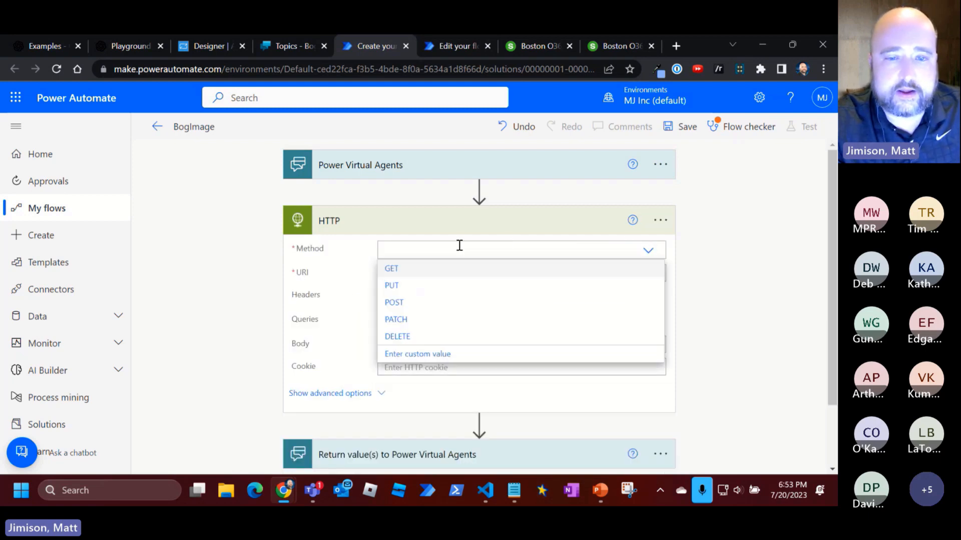
pyautogui.click(395, 300)
# Insert an Azure Key Vault Get secret action above the HTTP action and choose the openaiapikey secret
pyautogui.click(479, 192)
pyautogui.click(458, 212)
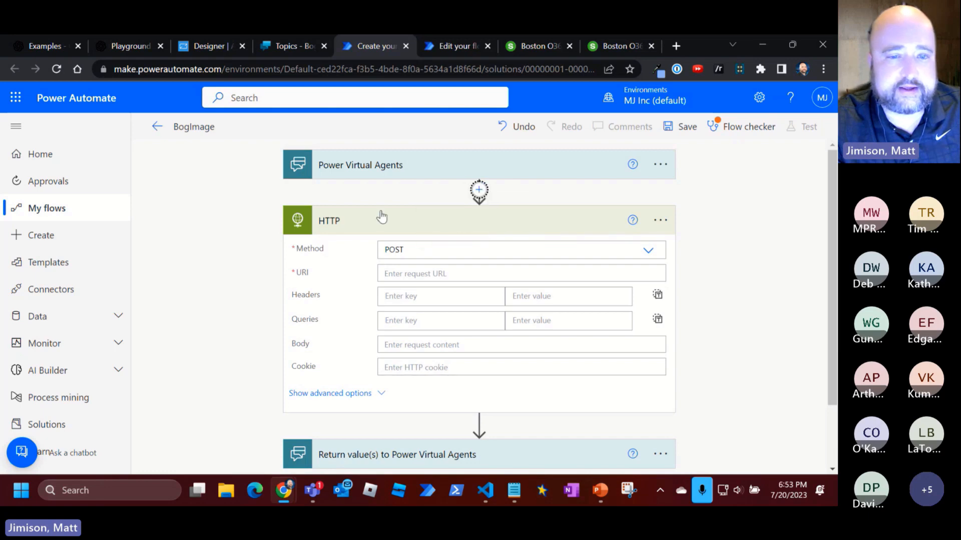
pyautogui.write('key')
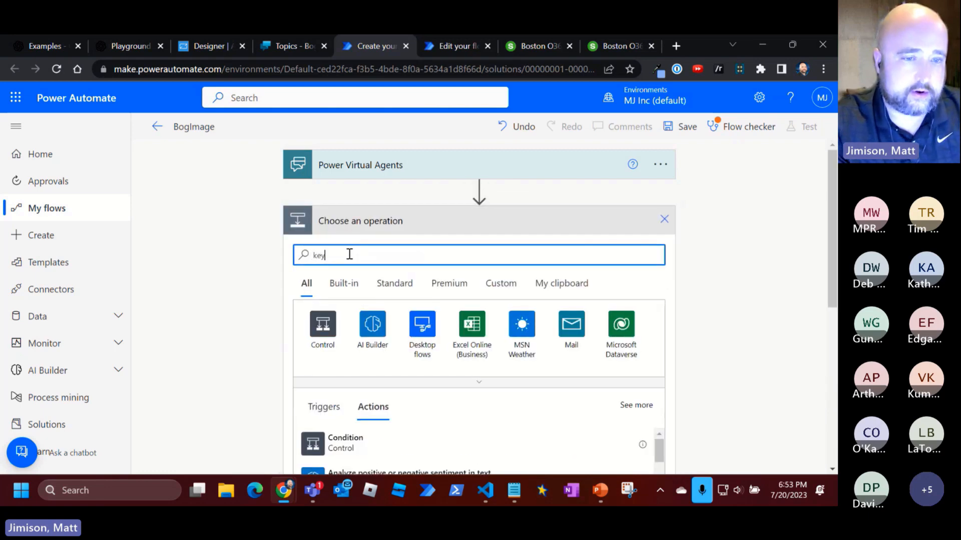
pyautogui.write(' vaul')
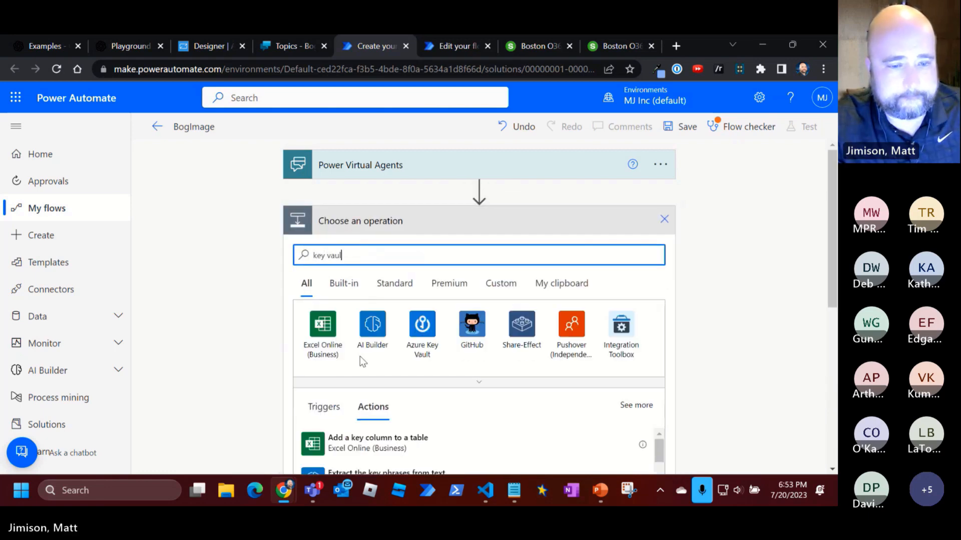
pyautogui.scroll(-5, 320, 400)
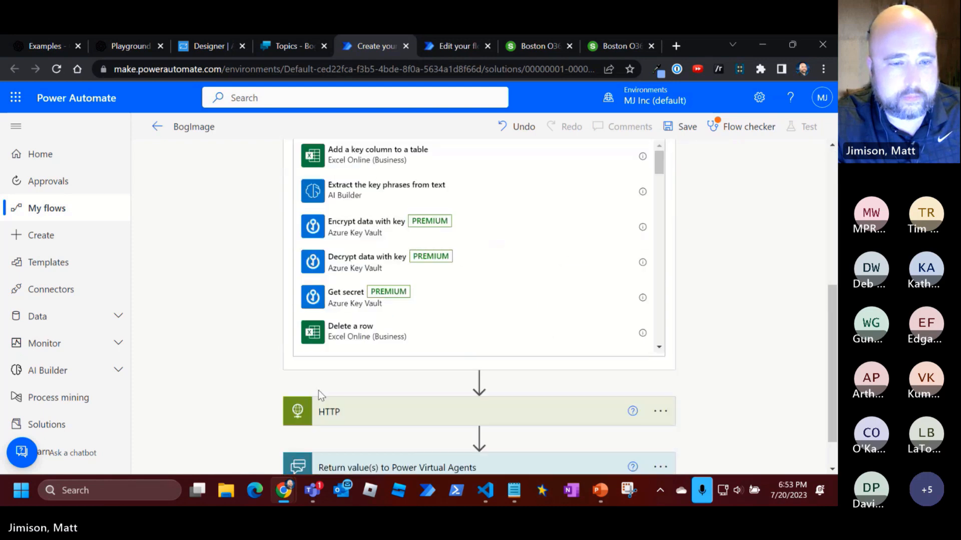
pyautogui.scroll(3, 318, 390)
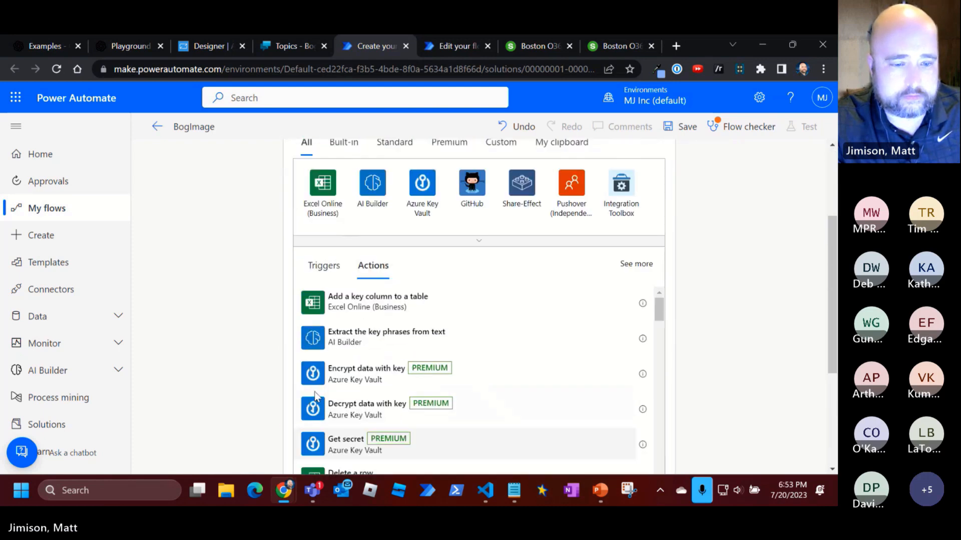
pyautogui.click(318, 455)
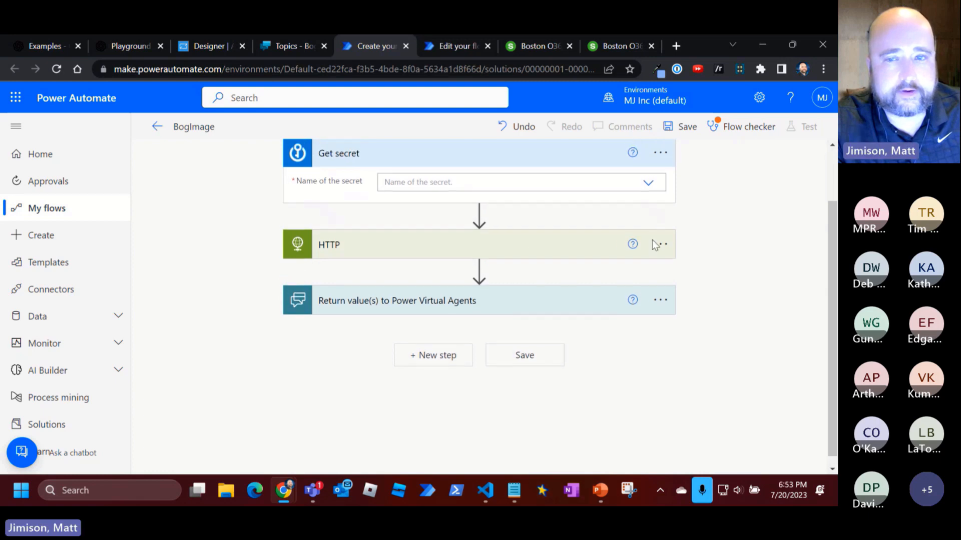
pyautogui.scroll(1, 645, 260)
pyautogui.click(648, 250)
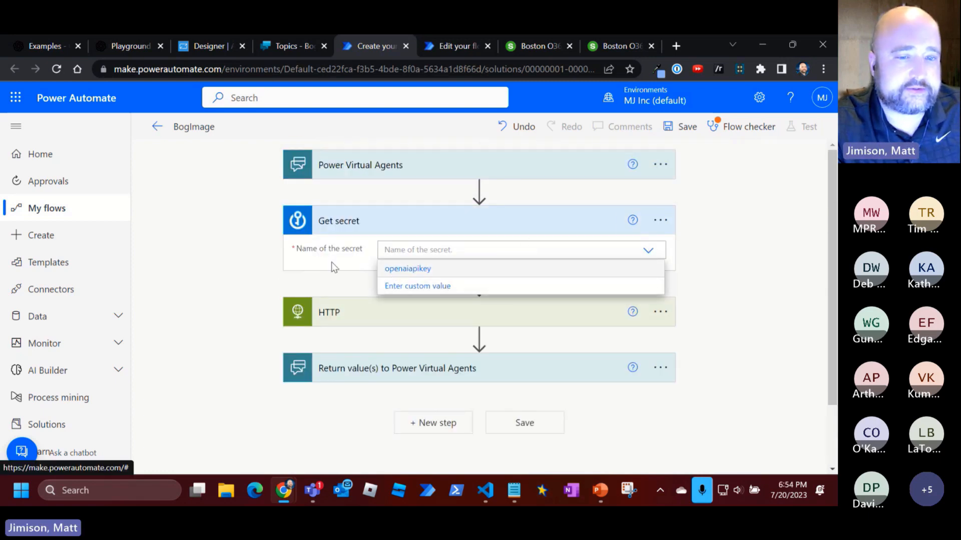
pyautogui.click(405, 269)
# Turn on secure outputs in the Get secret action's settings
pyautogui.click(443, 313)
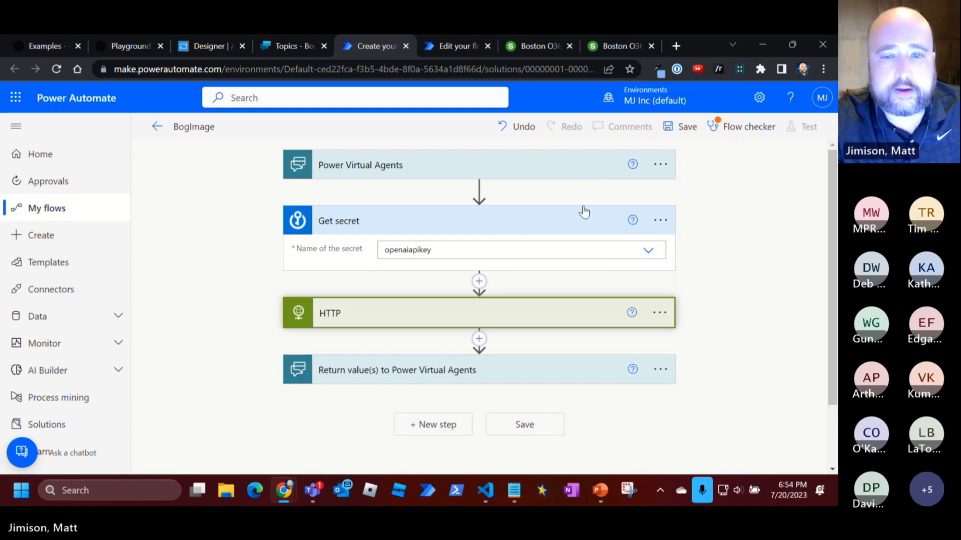
pyautogui.click(659, 221)
pyautogui.click(715, 312)
pyautogui.click(307, 357)
pyautogui.scroll(-4, 464, 321)
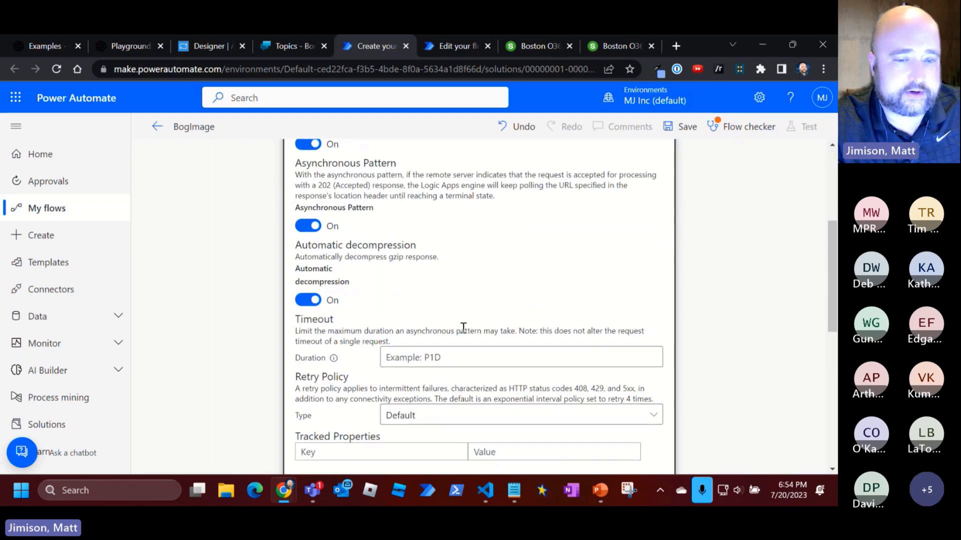
pyautogui.scroll(-8, 464, 327)
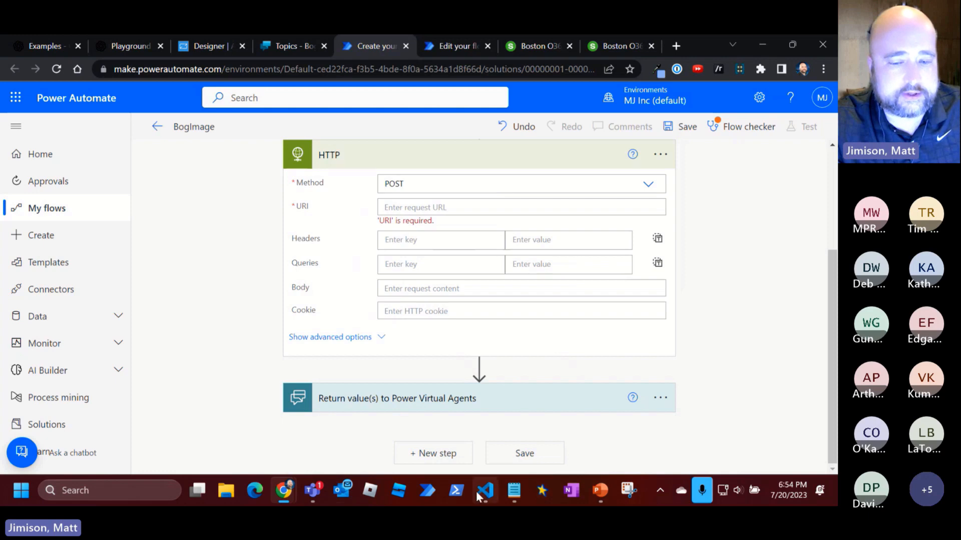
pyautogui.click(514, 490)
pyautogui.click(257, 189)
pyautogui.moveTo(273, 205); pyautogui.dragTo(2, 205)
pyautogui.hotkey('ctrl', 'c')
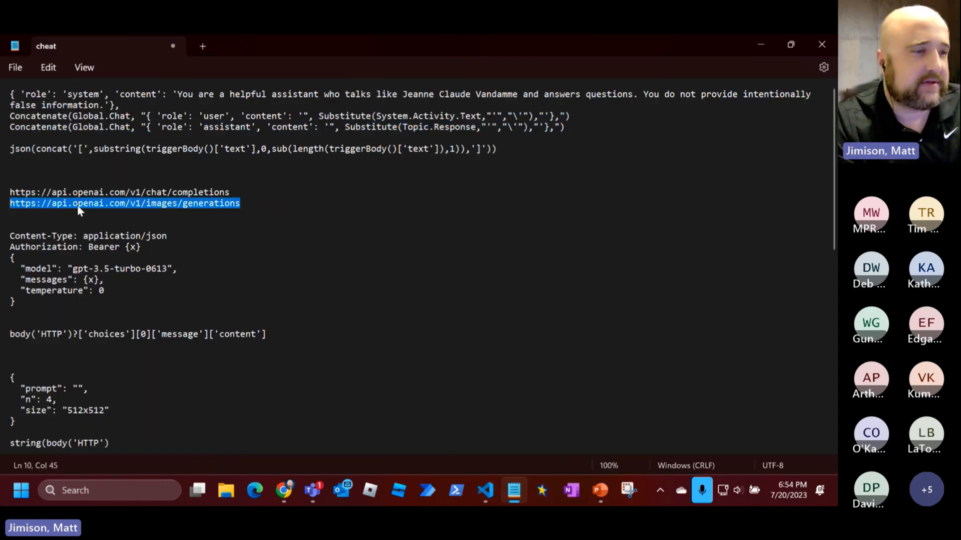
pyautogui.click(102, 192)
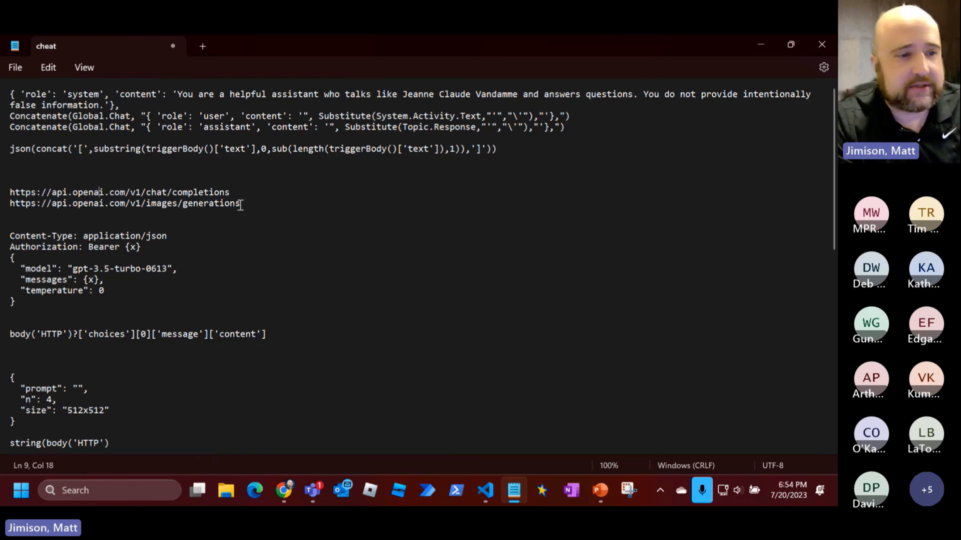
pyautogui.click(761, 44)
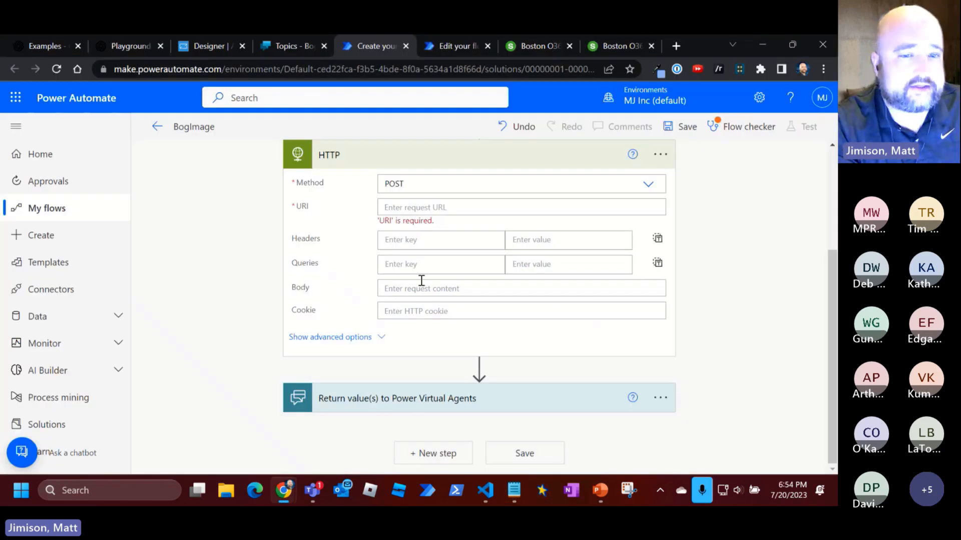
pyautogui.click(428, 240)
pyautogui.scroll(4, 425, 242)
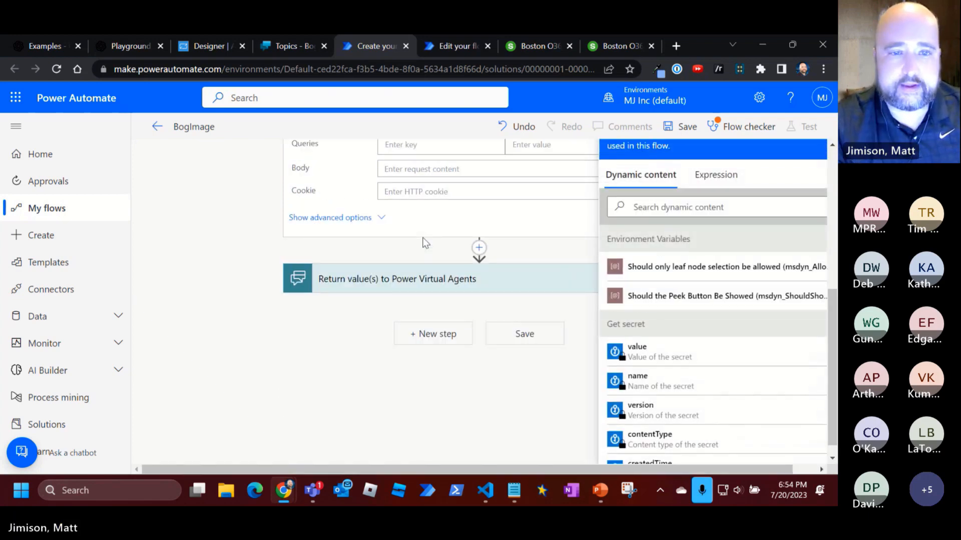
pyautogui.write('Content-T')
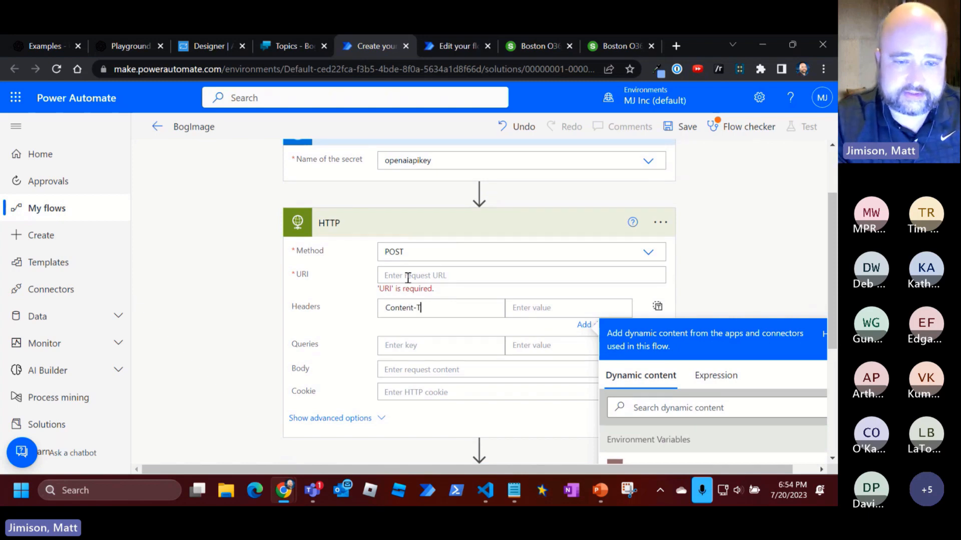
pyautogui.hotkey('ctrl', 'v')
pyautogui.click(436, 315)
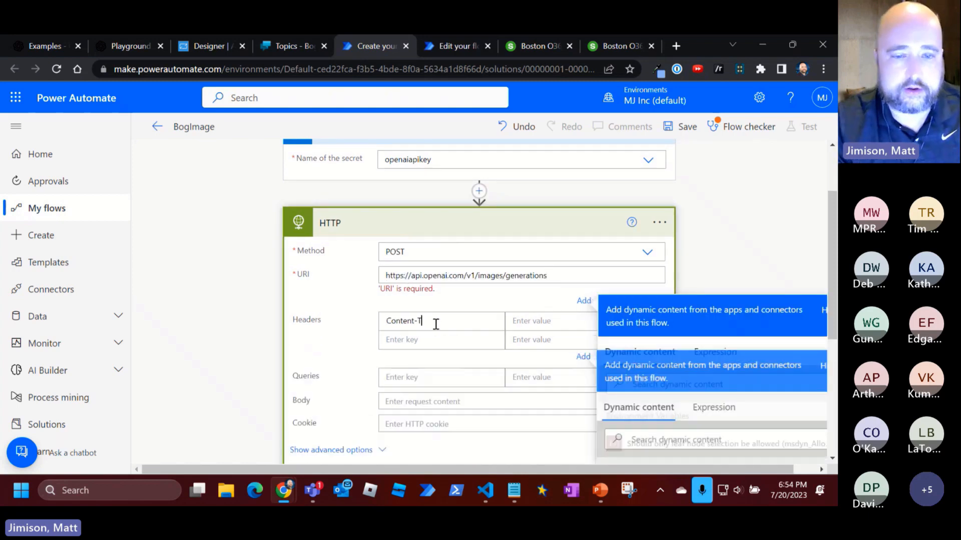
pyautogui.write('yp')
pyautogui.write('application/')
pyautogui.press('Tab')
pyautogui.press('Tab')
pyautogui.press('Tab')
# Add an Authentication header to the HTTP action with Bearer followed by the value output of Get secret
pyautogui.write('Authentication')
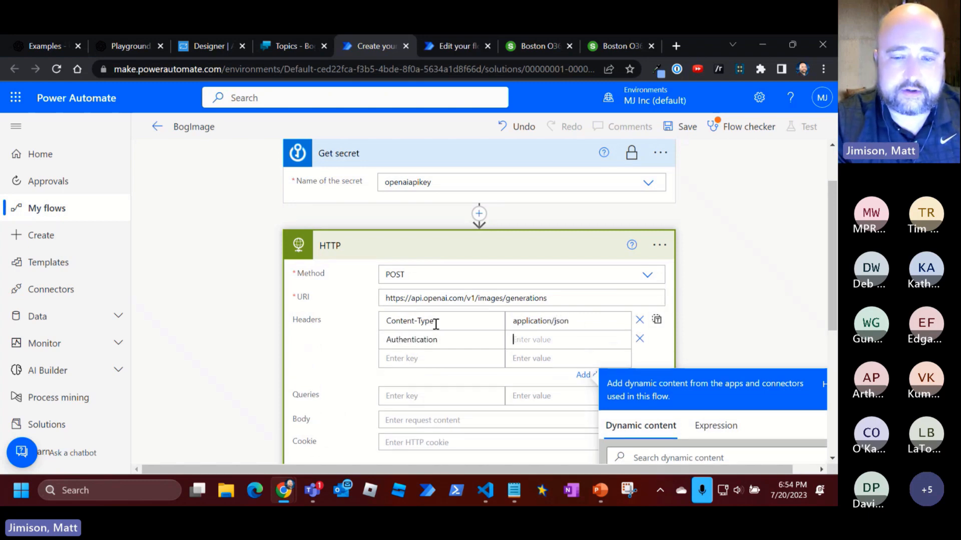
pyautogui.press('Tab')
pyautogui.write('Be')
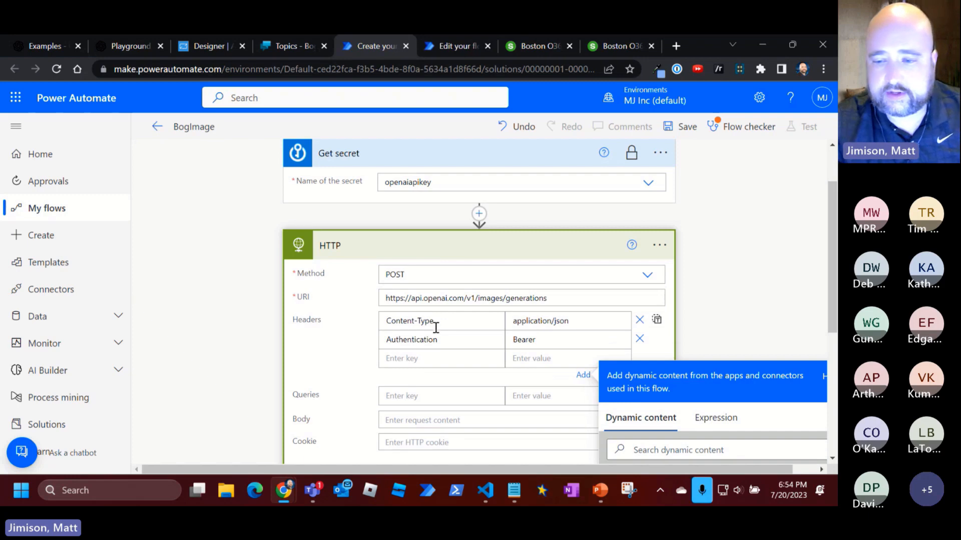
pyautogui.scroll(-5, 710, 337)
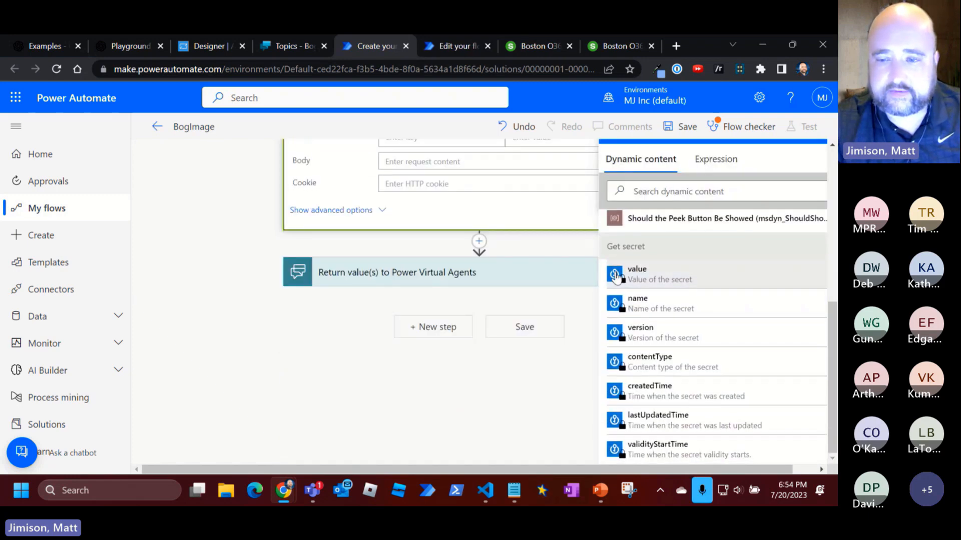
pyautogui.scroll(1, 249, 264)
pyautogui.scroll(4, 249, 264)
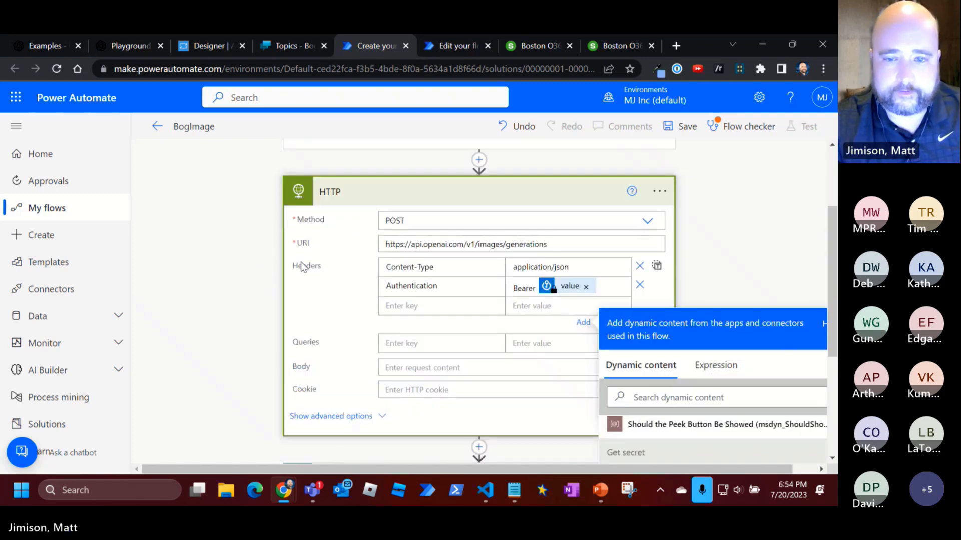
pyautogui.click(755, 292)
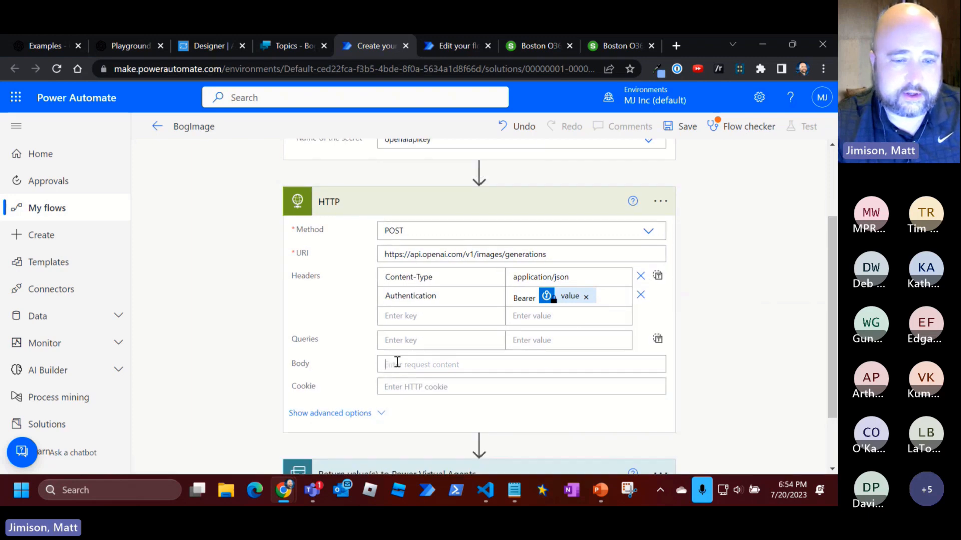
# Copy the image request JSON with an empty prompt, n 4 and size 512x512 from the Notepad notes into the HTTP body
pyautogui.click(393, 365)
pyautogui.click(515, 496)
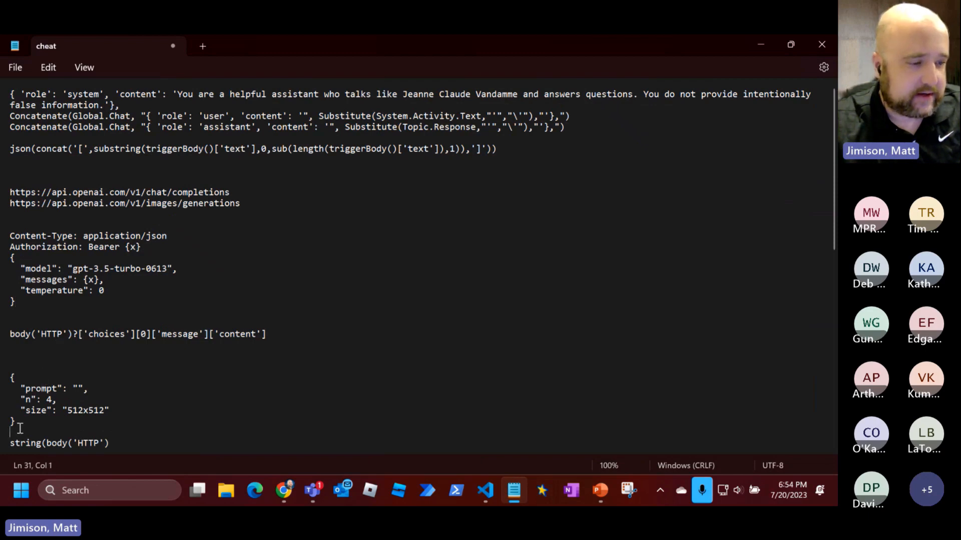
pyautogui.moveTo(20, 429); pyautogui.dragTo(10, 377)
pyautogui.hotkey('ctrl', 'c')
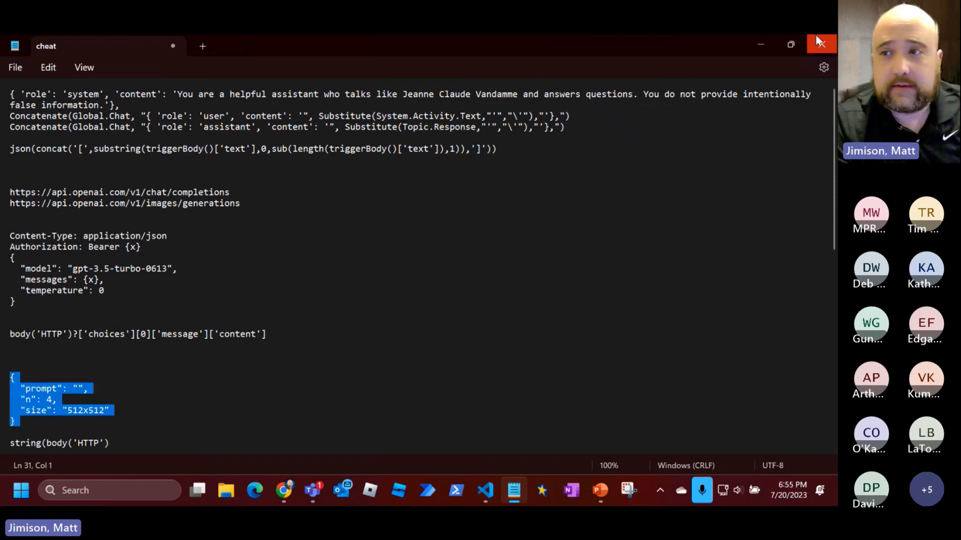
pyautogui.click(761, 43)
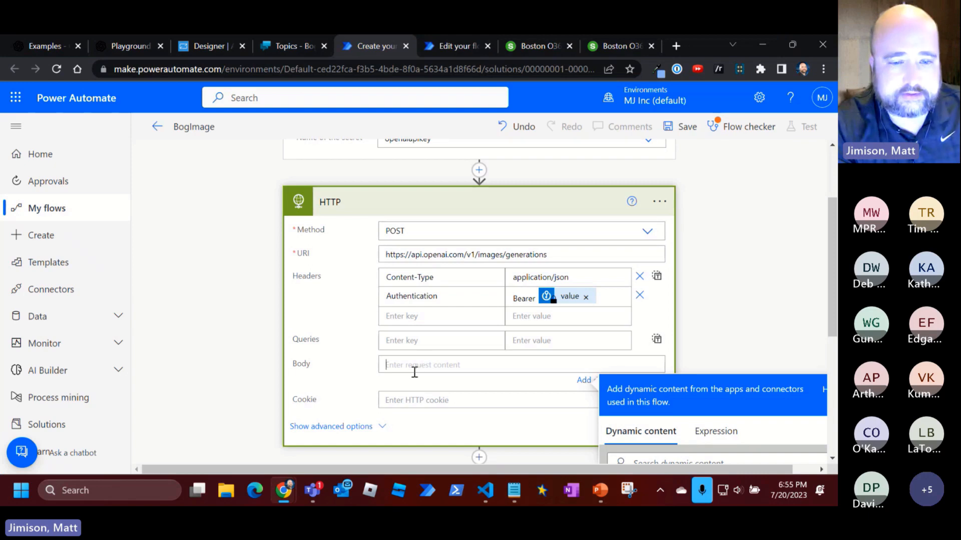
pyautogui.hotkey('ctrl', 'v')
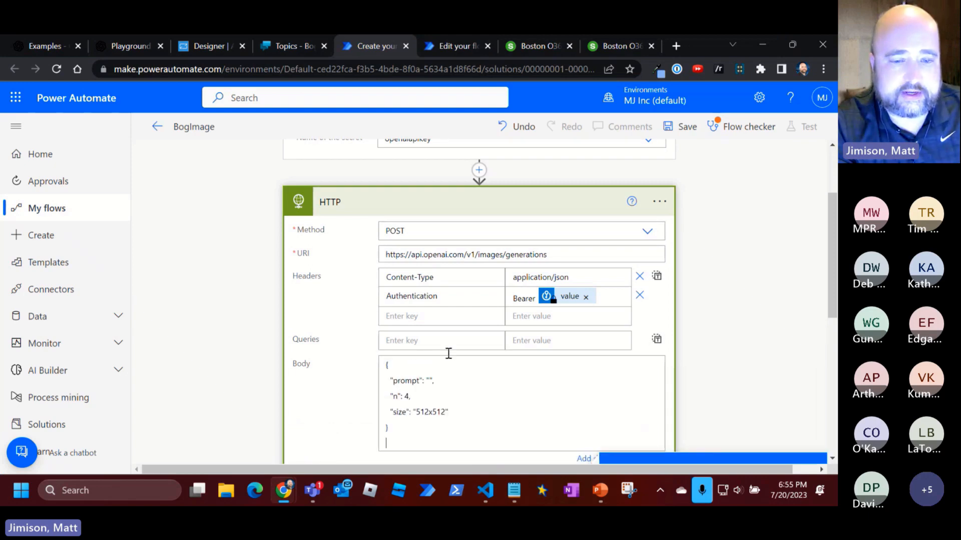
# Insert the ImageDescription dynamic content between the quotes of the prompt value in the HTTP body
pyautogui.click(431, 382)
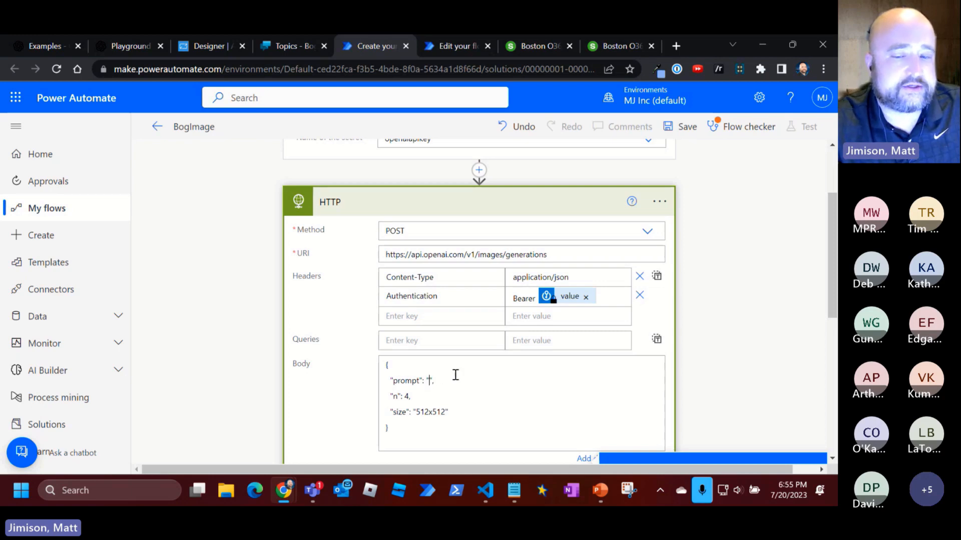
pyautogui.scroll(-4, 549, 211)
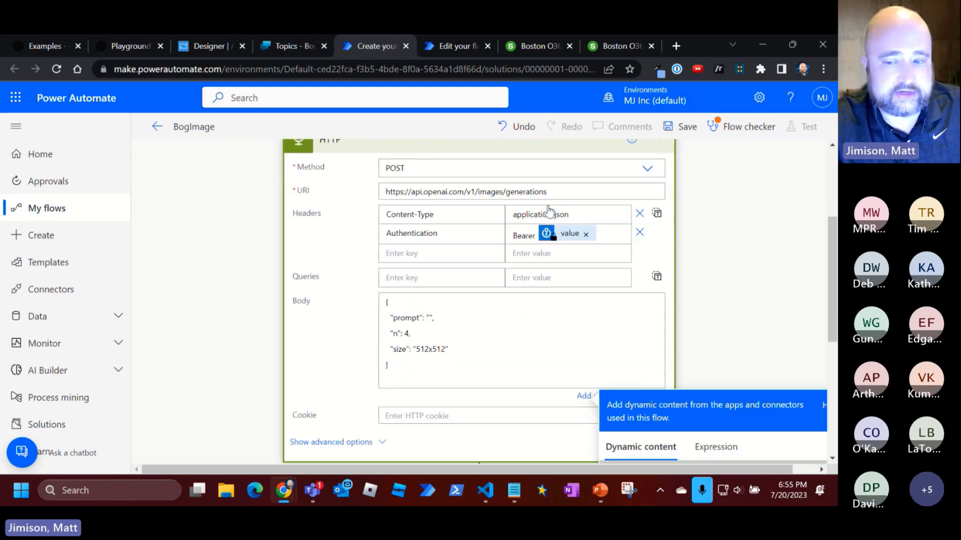
pyautogui.scroll(-10, 660, 393)
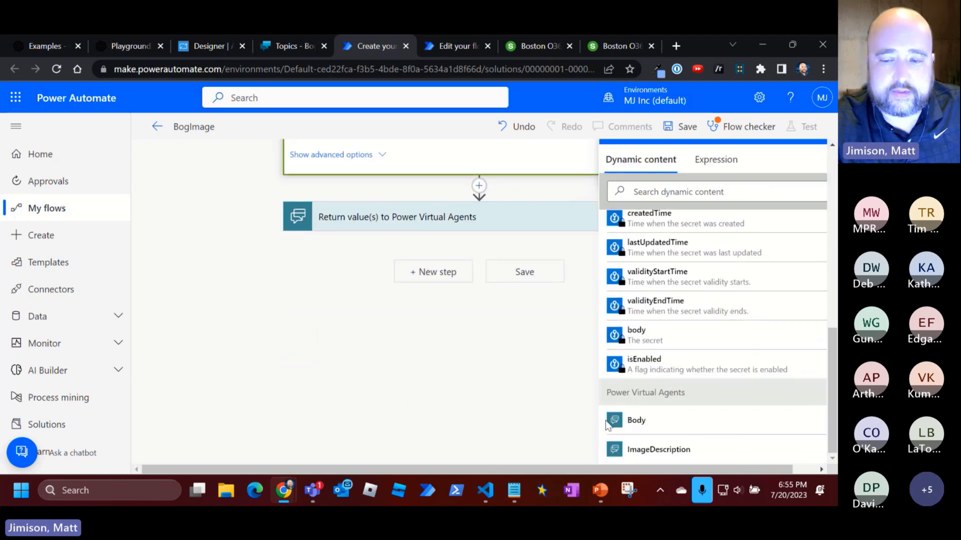
pyautogui.scroll(4, 328, 335)
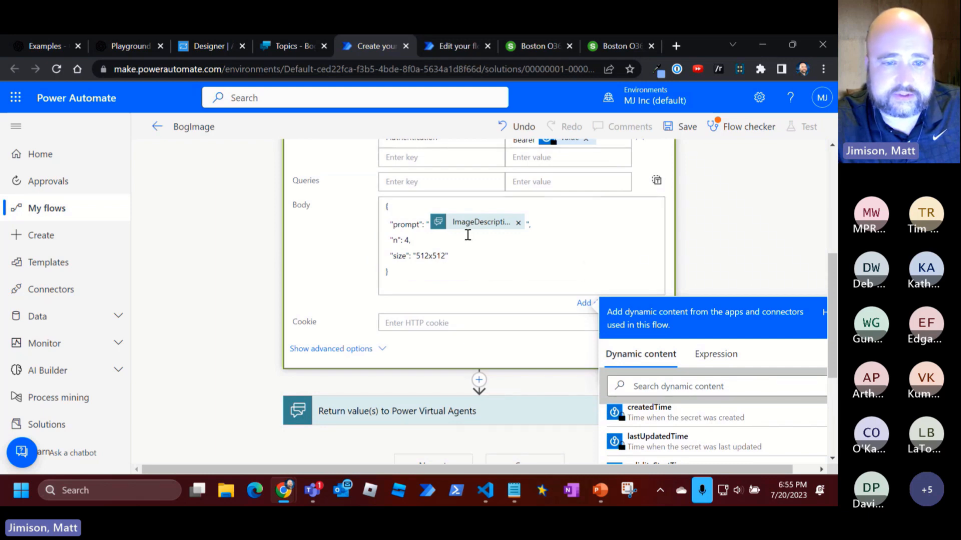
pyautogui.scroll(4, 405, 221)
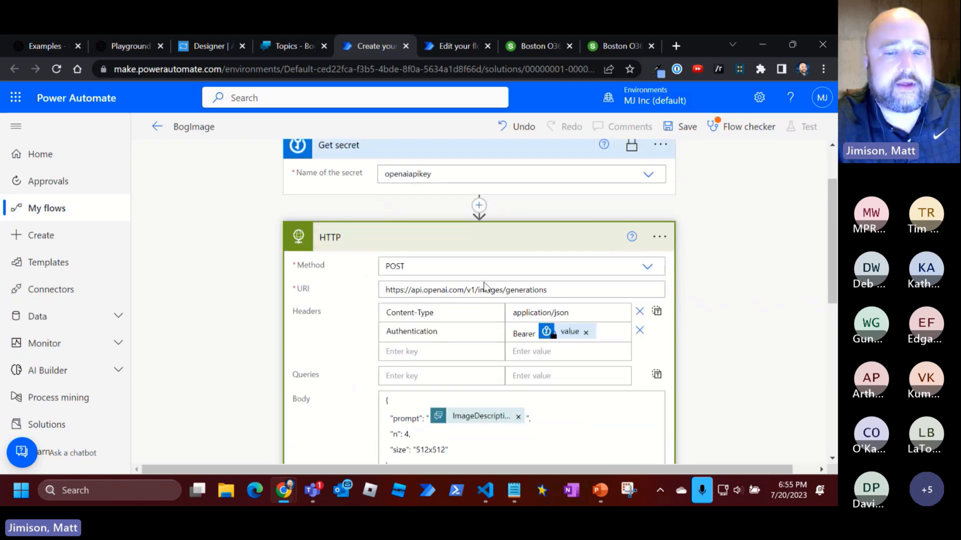
pyautogui.scroll(1, 529, 319)
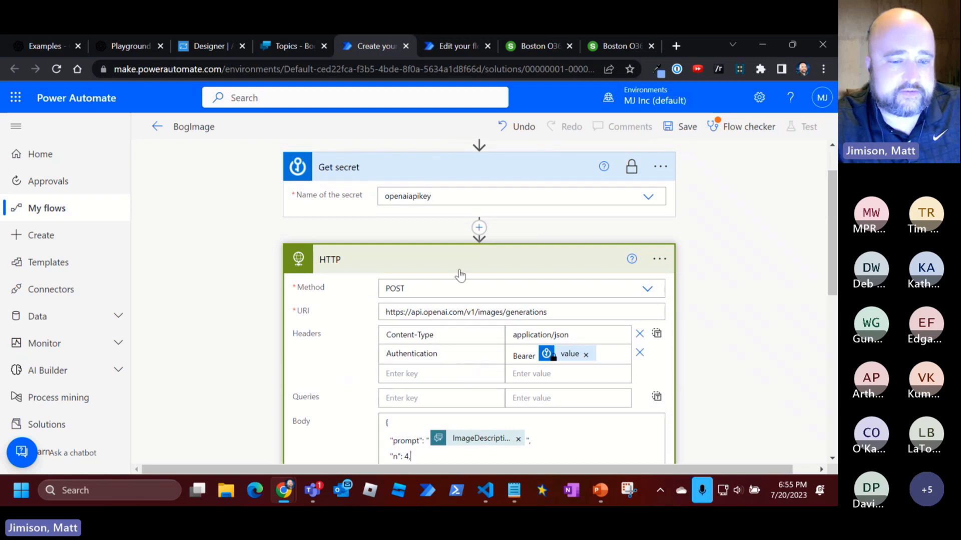
pyautogui.scroll(-3, 831, 209)
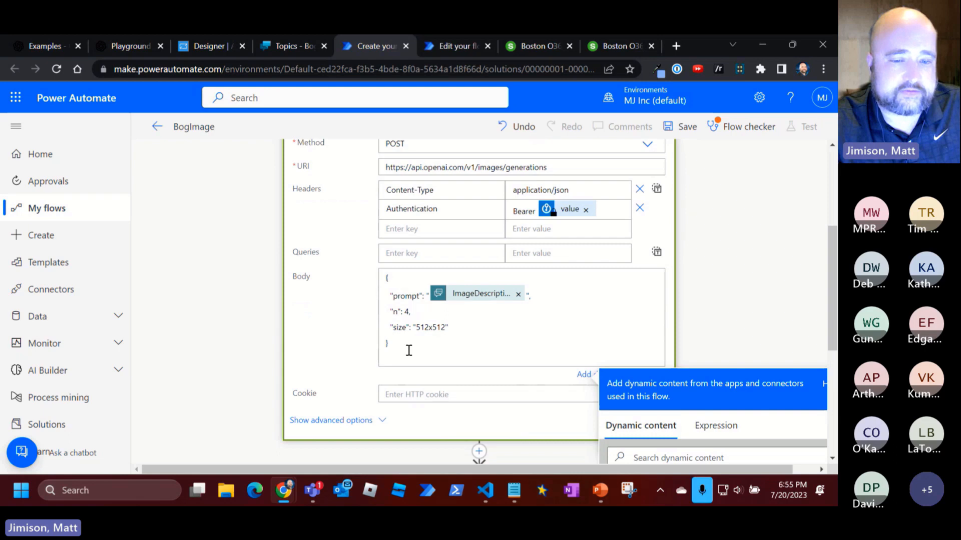
pyautogui.scroll(-2, 830, 295)
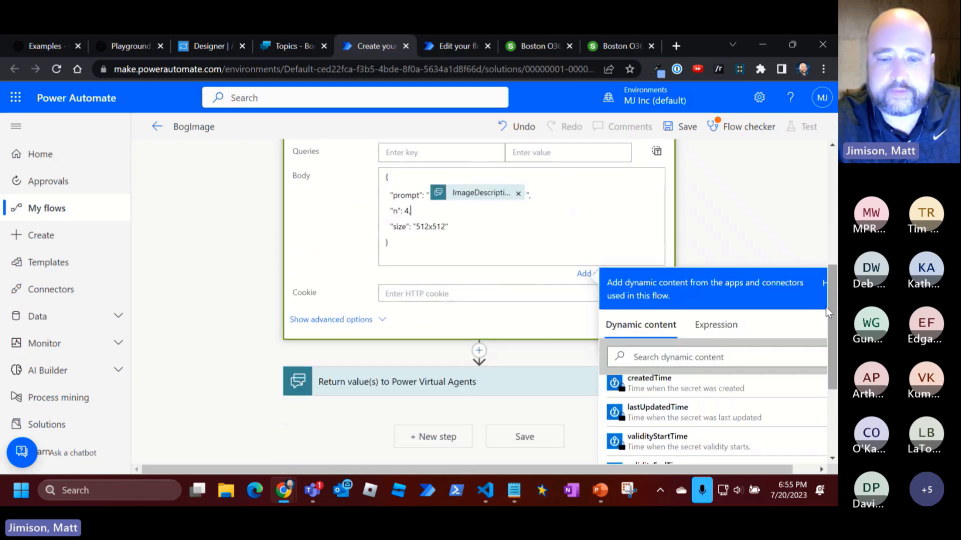
# Add an Initialize variable action between the HTTP action and Return value(s) to Power Virtual Agents
pyautogui.click(479, 354)
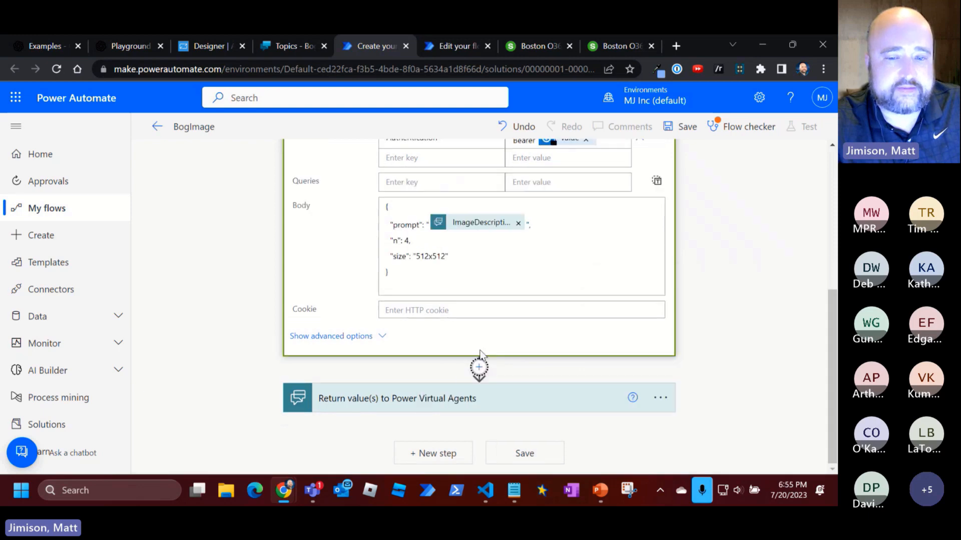
pyautogui.click(397, 398)
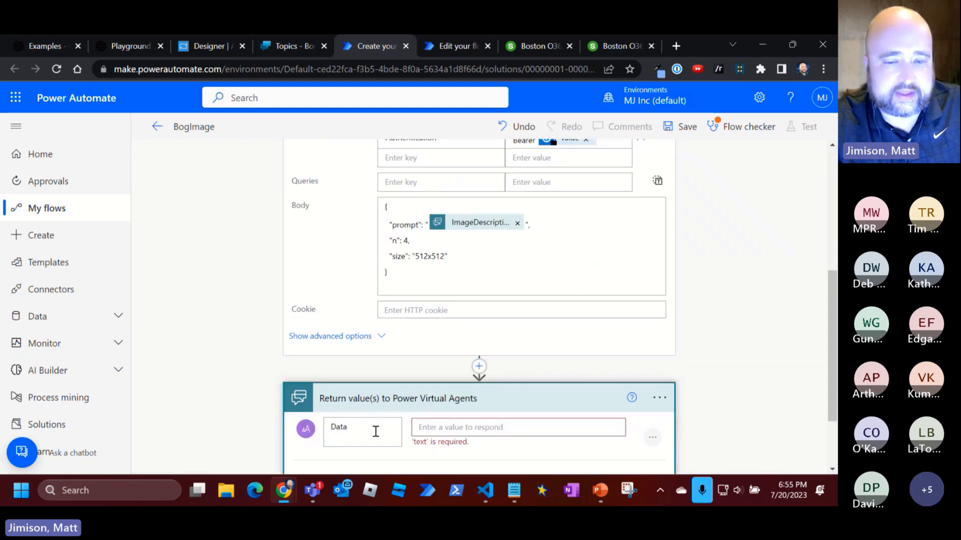
pyautogui.click(479, 367)
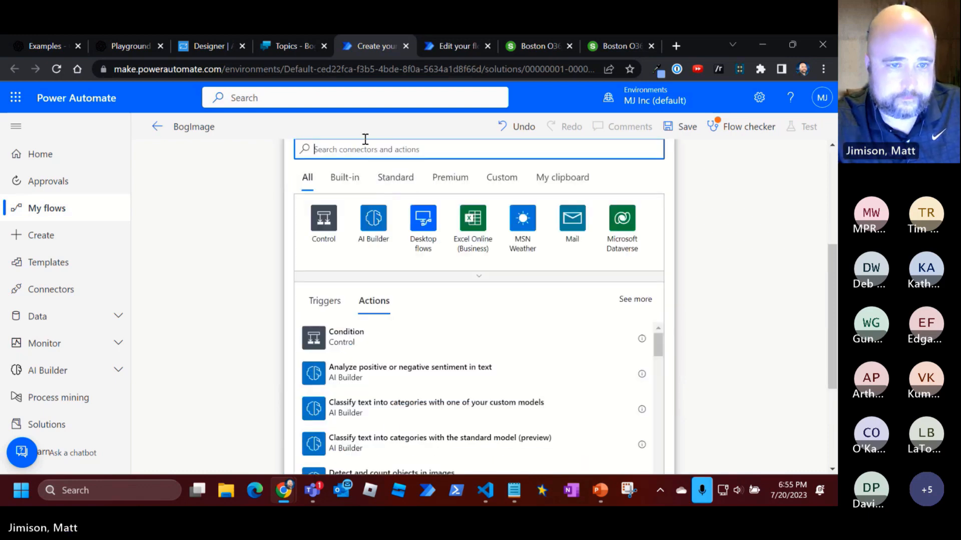
pyautogui.write('in')
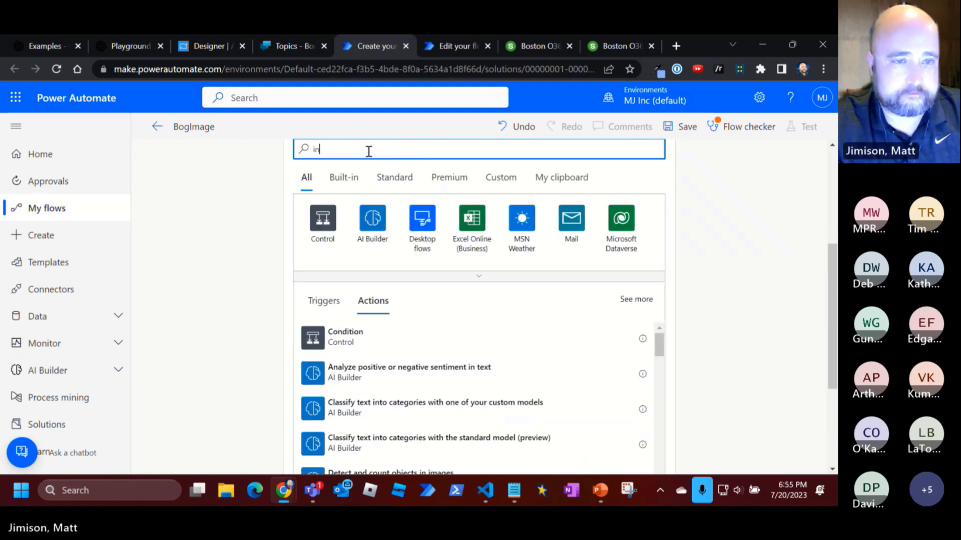
pyautogui.write('itialize variable')
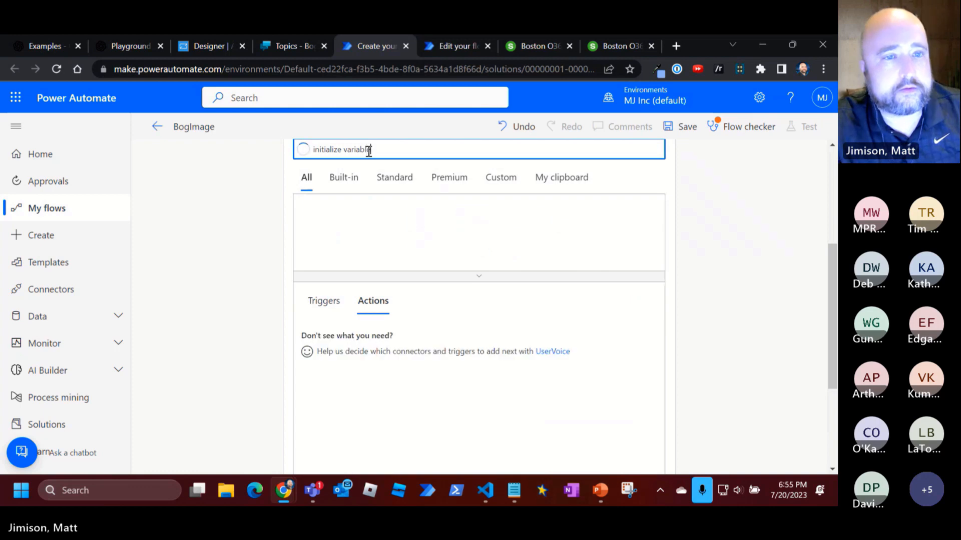
pyautogui.click(345, 344)
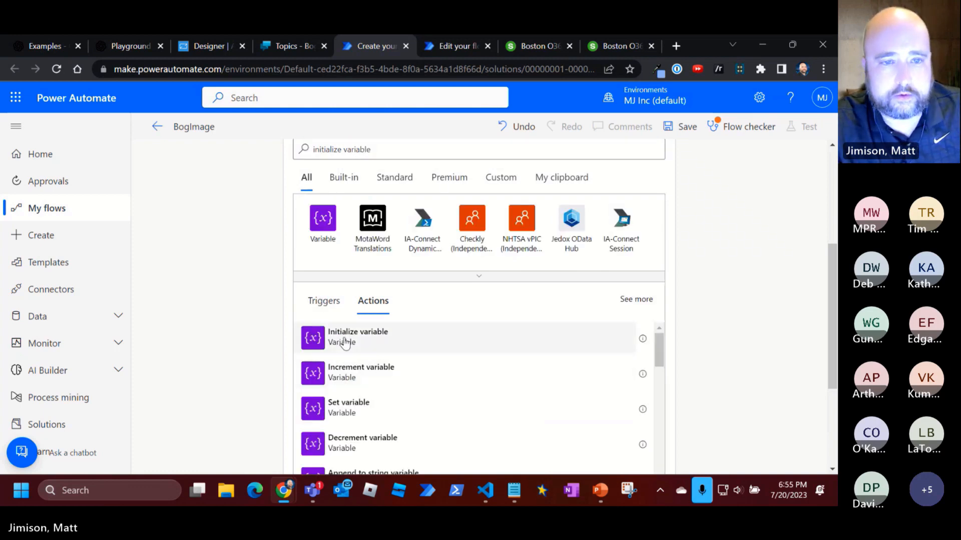
# Name the new variable Data and set its type to String
pyautogui.click(639, 289)
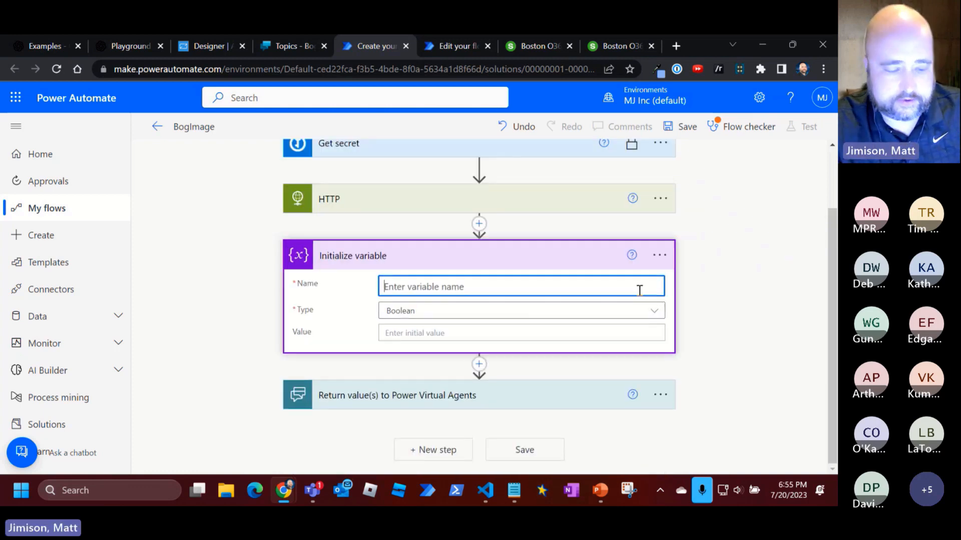
pyautogui.write('Data')
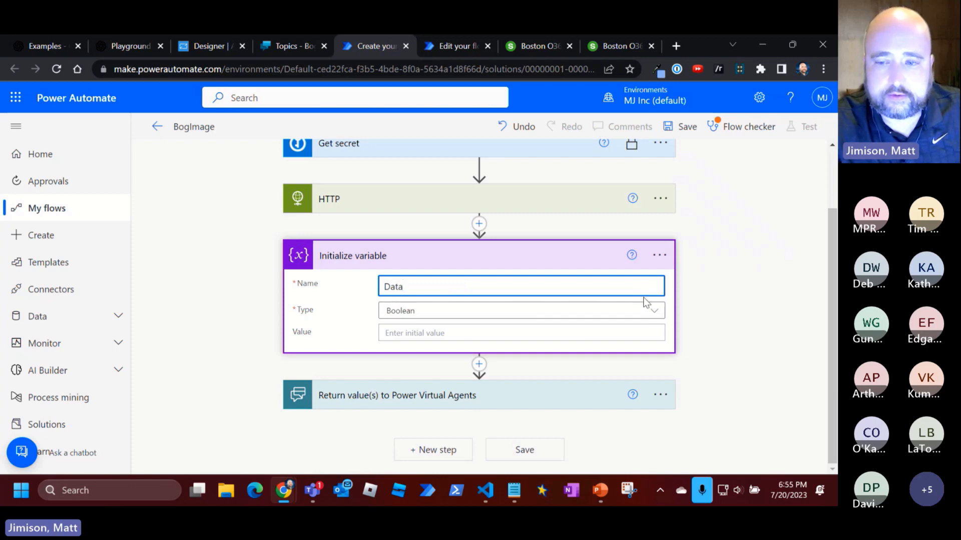
pyautogui.click(648, 310)
pyautogui.click(403, 408)
# Set the Data variable's initial value to the Body output of the HTTP action
pyautogui.click(402, 331)
pyautogui.scroll(-5, 820, 333)
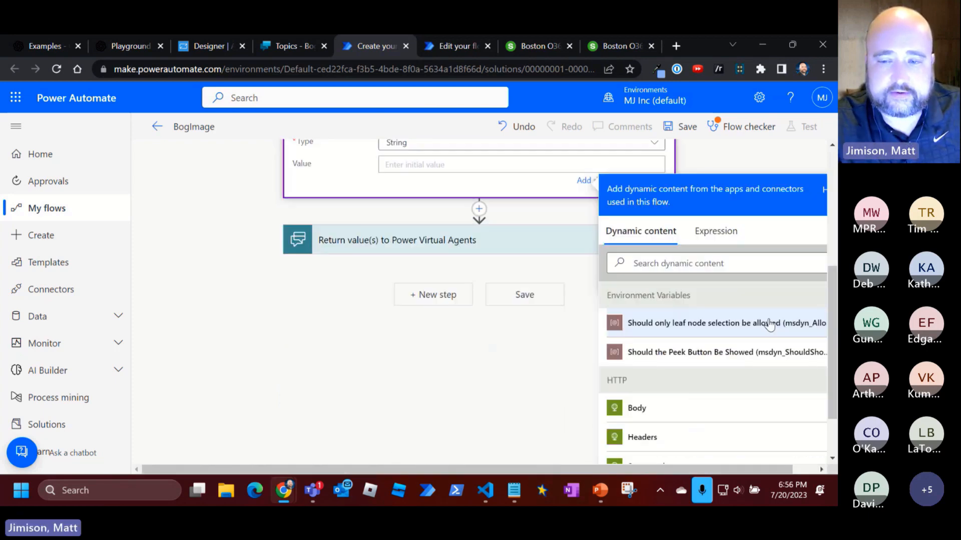
pyautogui.click(616, 361)
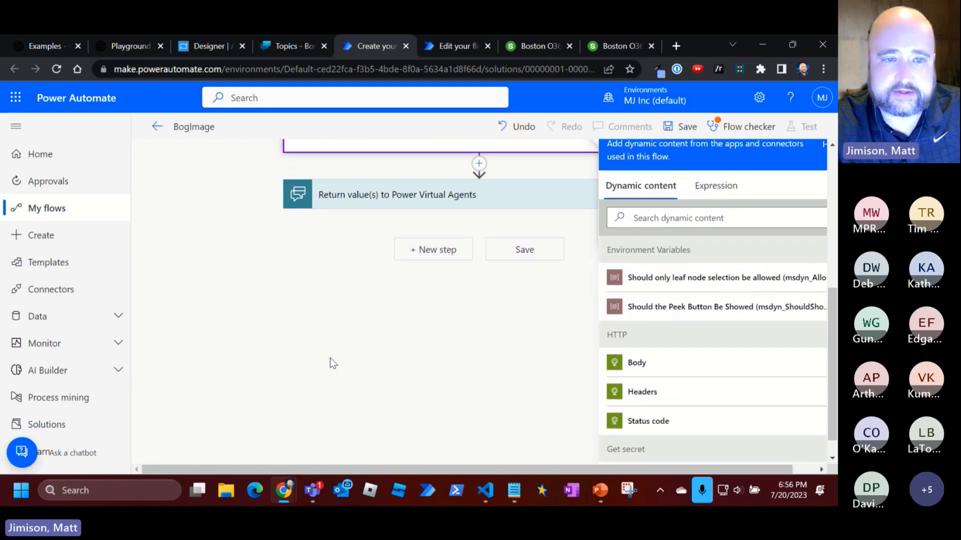
pyautogui.scroll(5, 390, 371)
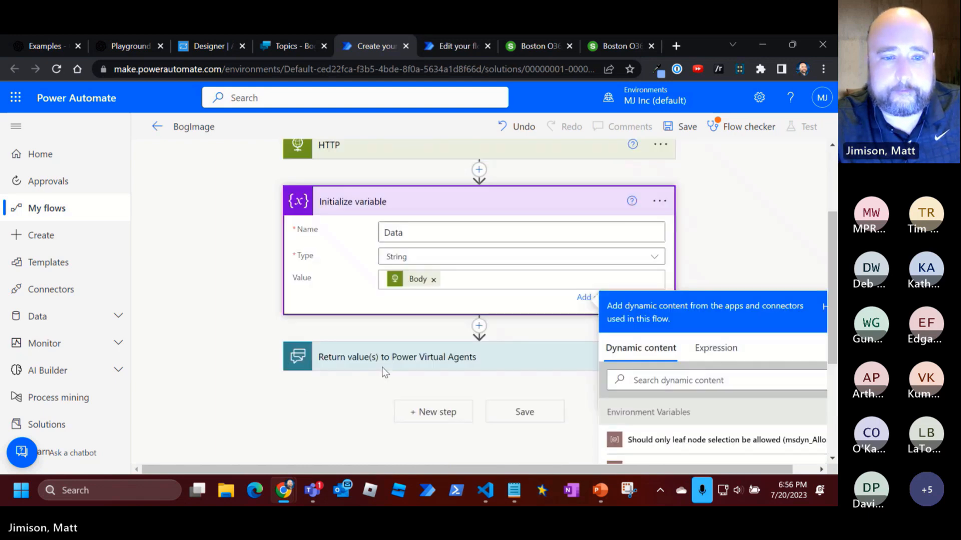
pyautogui.click(248, 223)
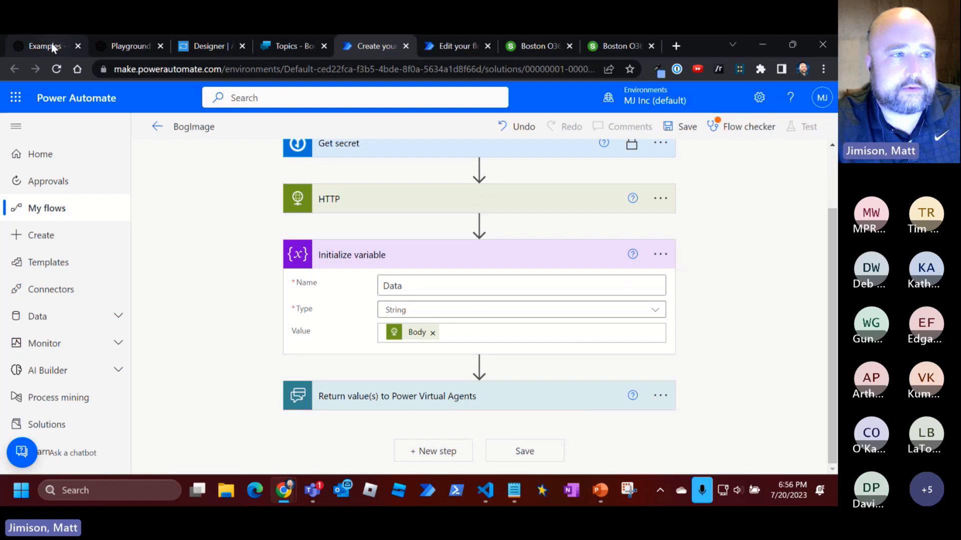
# Switch to the OpenAI platform site and open its API reference
pyautogui.click(118, 44)
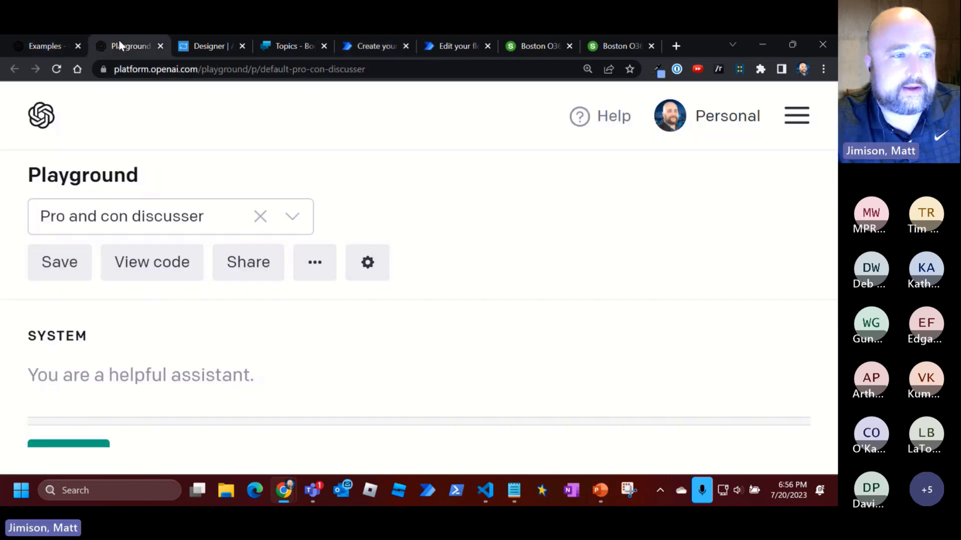
pyautogui.click(45, 44)
pyautogui.scroll(1, 144, 148)
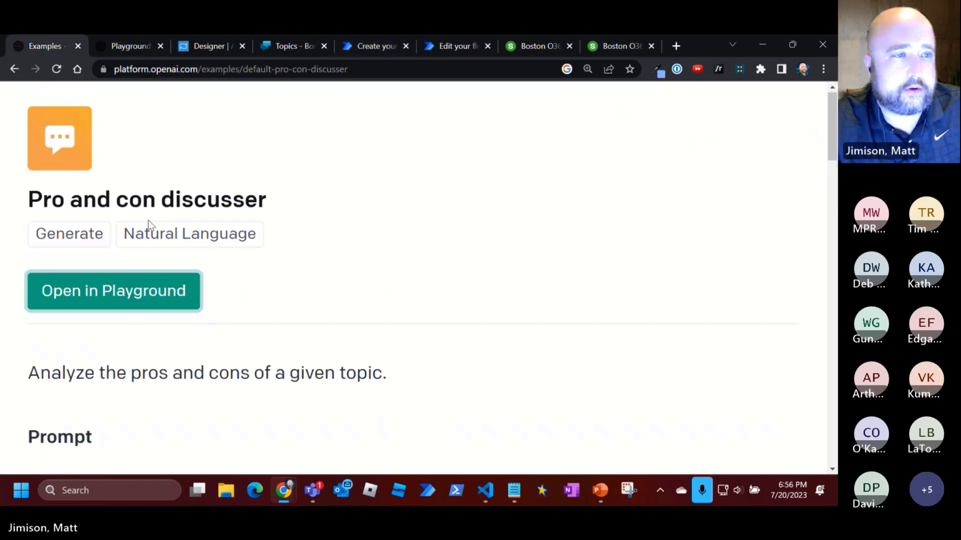
pyautogui.click(14, 70)
pyautogui.click(14, 70)
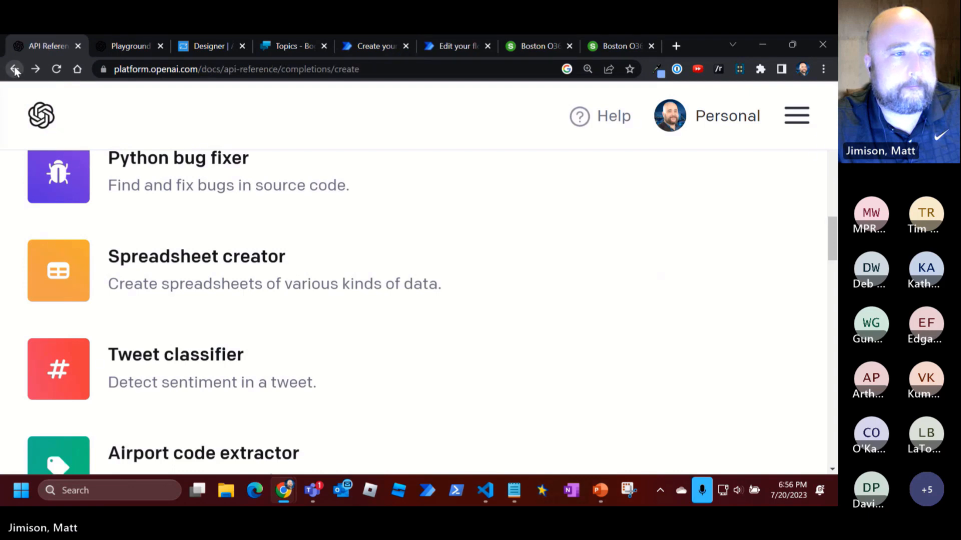
pyautogui.click(50, 118)
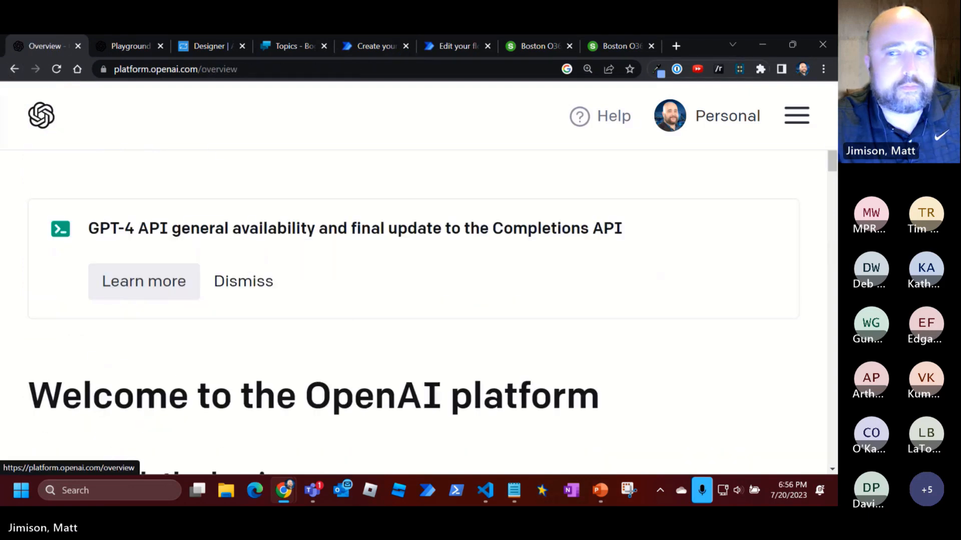
pyautogui.click(807, 119)
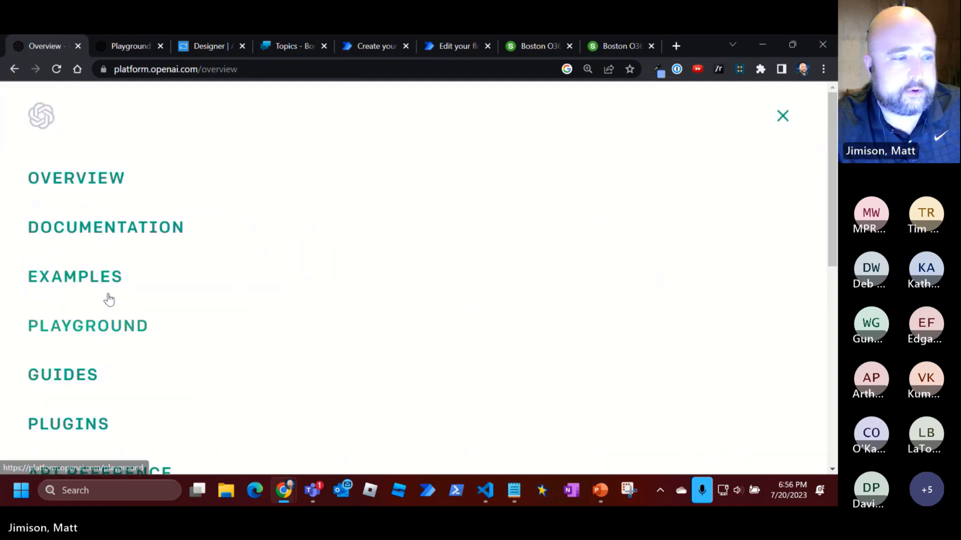
pyautogui.scroll(-4, 110, 295)
pyautogui.click(104, 257)
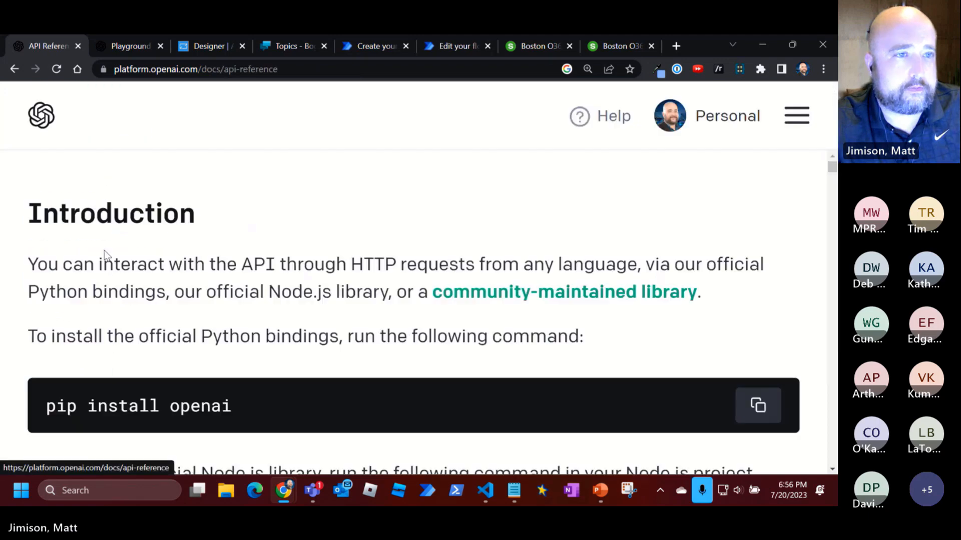
# Reduce the page zoom of the API reference and open its Images section
pyautogui.scroll(-4, 265, 283)
pyautogui.scroll(-15, 263, 277)
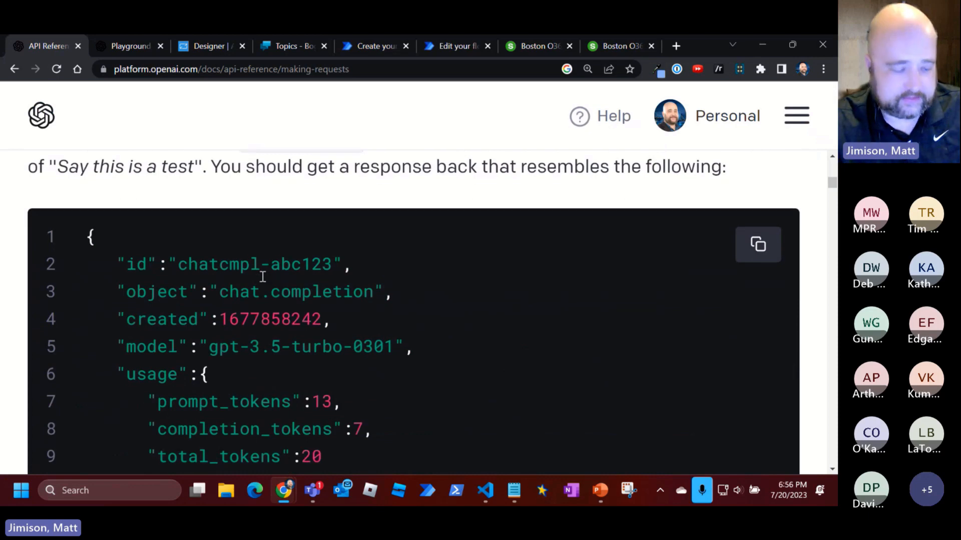
pyautogui.hotkey('ctrl', '-')
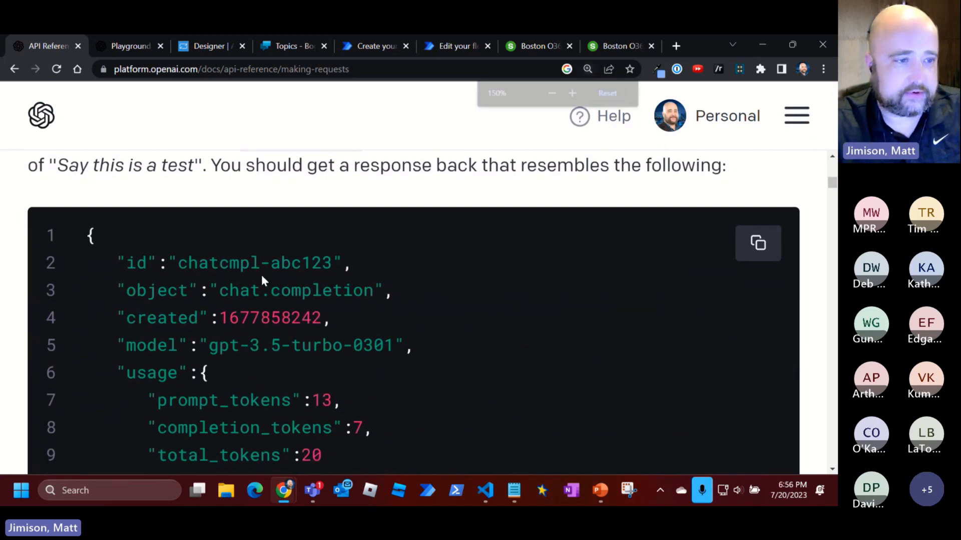
pyautogui.click(79, 425)
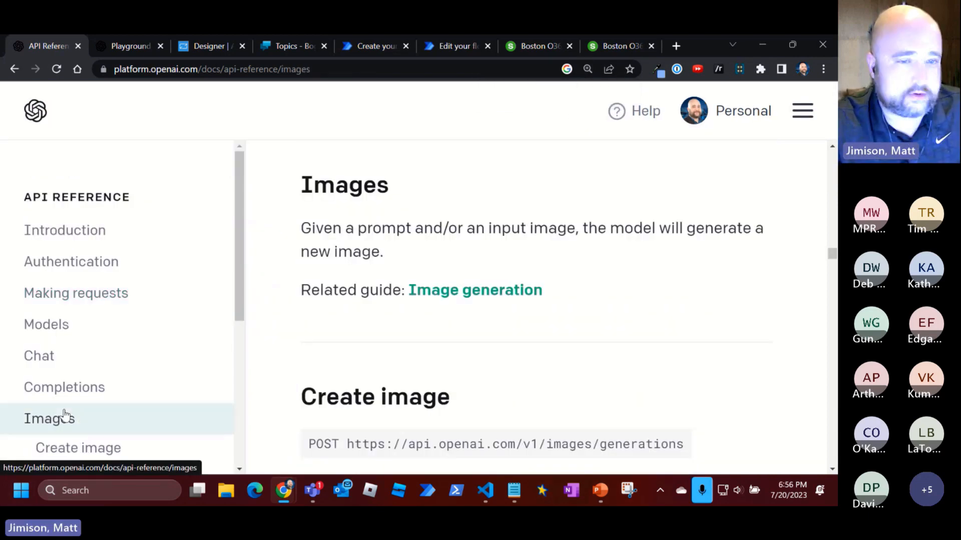
# Examine the Create image parameters and the sample response JSON, highlighting the first url object in the data array
pyautogui.scroll(-4, 500, 263)
pyautogui.scroll(-15, 496, 265)
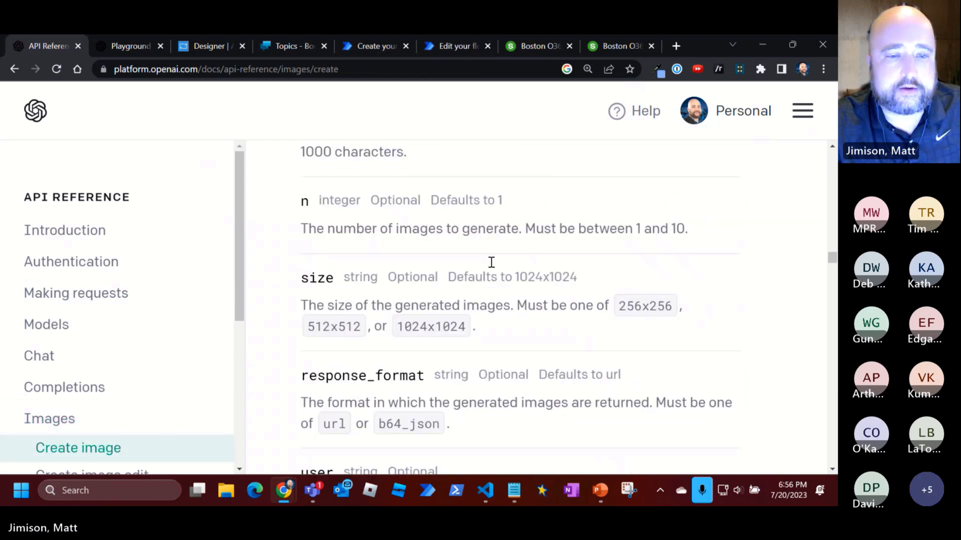
pyautogui.scroll(-6, 490, 264)
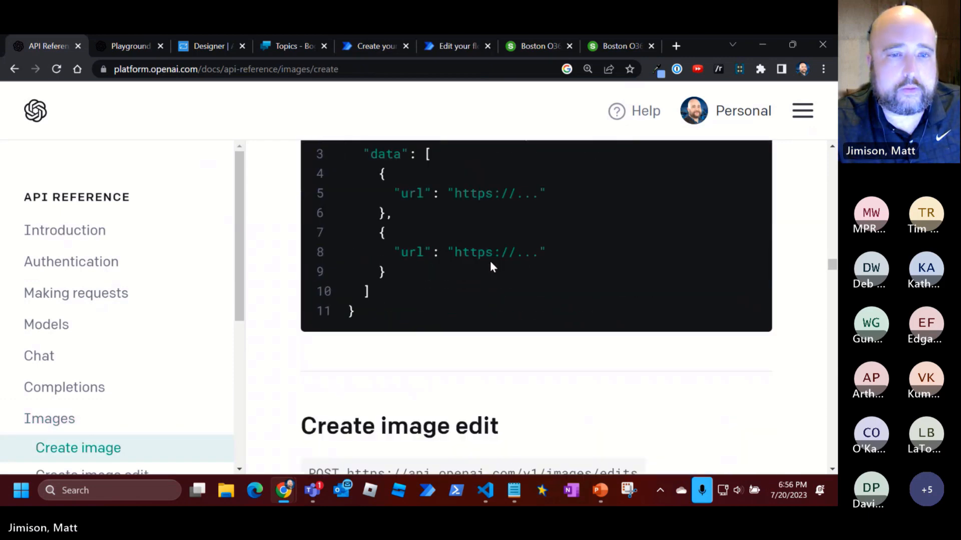
pyautogui.scroll(2, 491, 266)
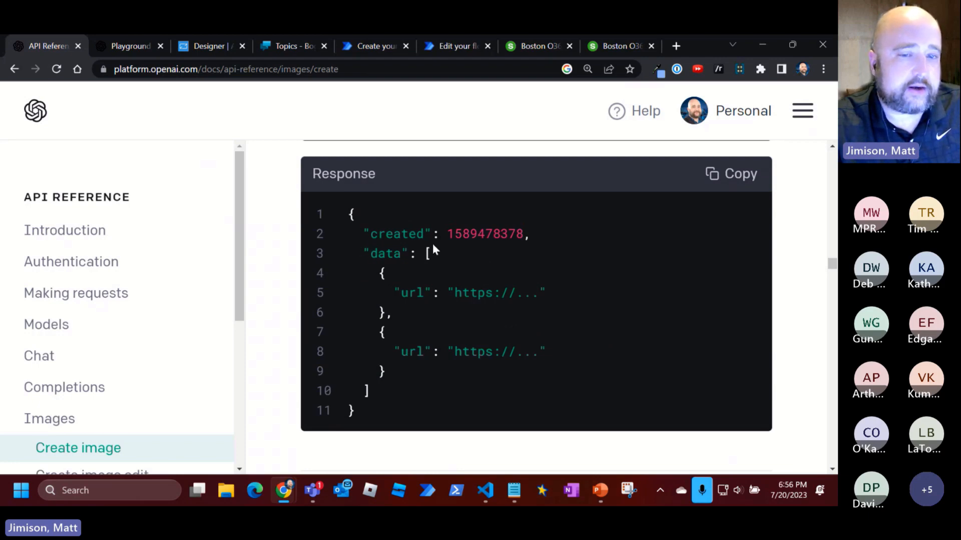
pyautogui.moveTo(384, 313); pyautogui.dragTo(379, 270)
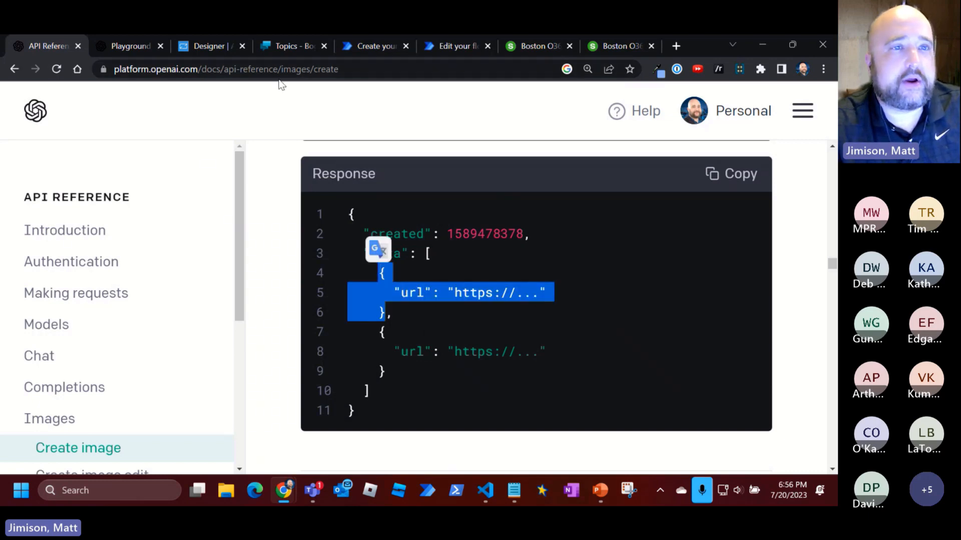
# Return to the BogImage flow, set the Data output returned to Power Virtual Agents to the Data variable, and save the flow
pyautogui.click(370, 47)
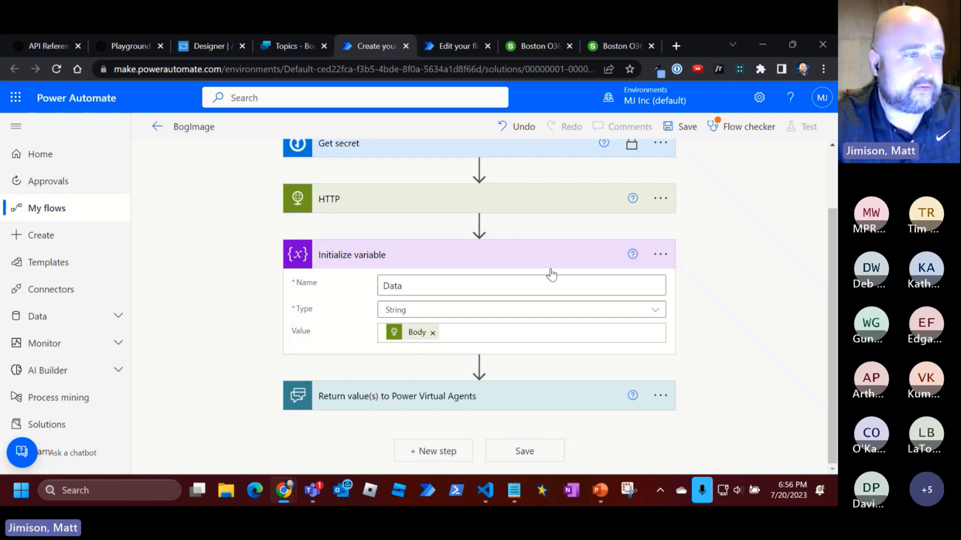
pyautogui.click(342, 392)
pyautogui.click(439, 426)
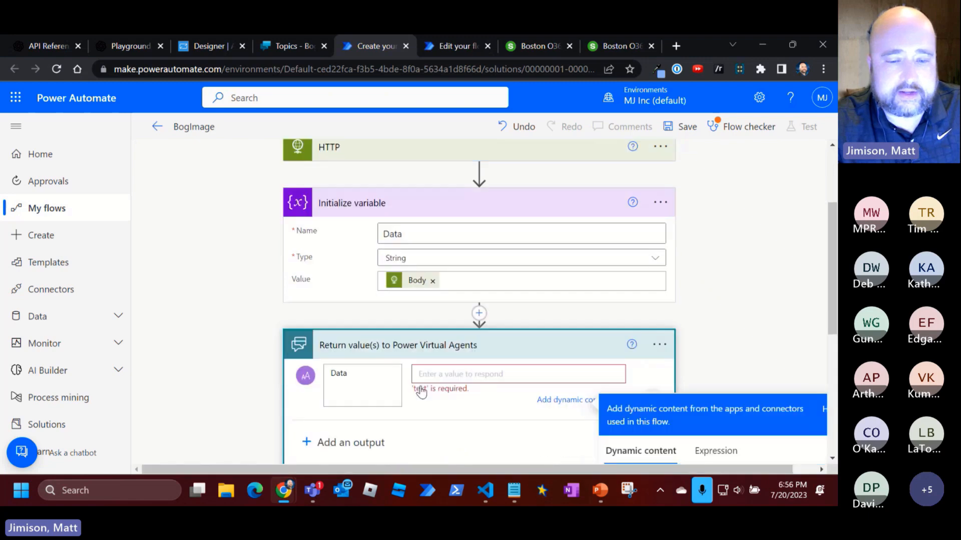
pyautogui.scroll(-3, 619, 383)
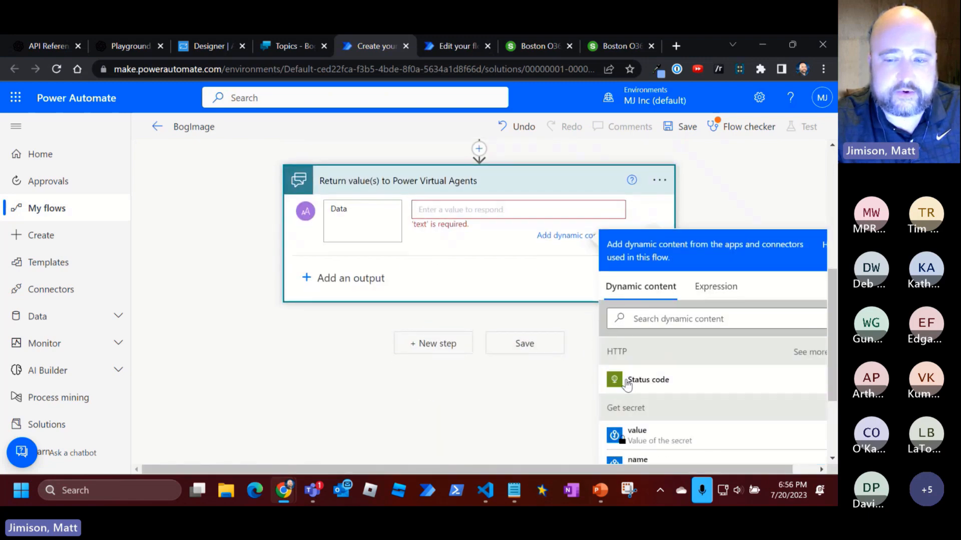
pyautogui.scroll(3, 617, 365)
pyautogui.click(635, 455)
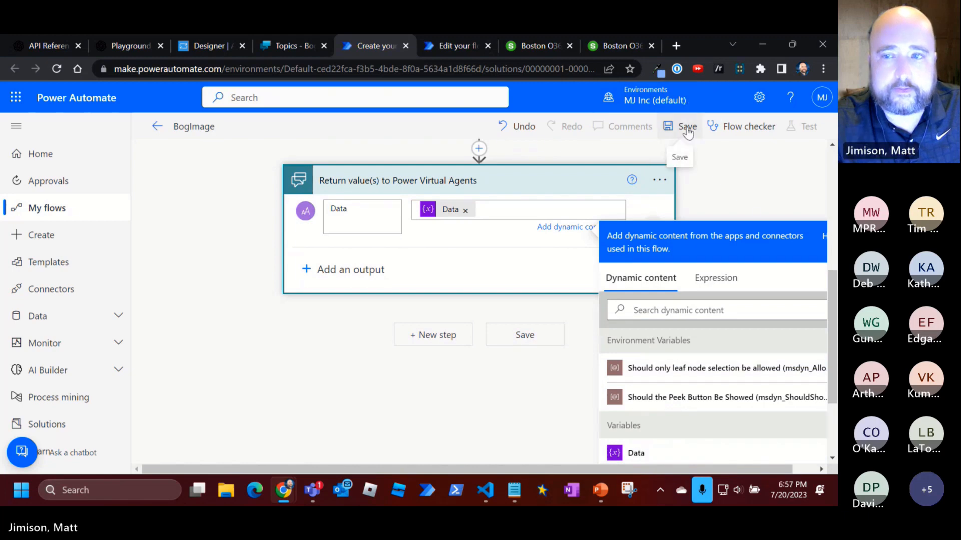
pyautogui.click(686, 128)
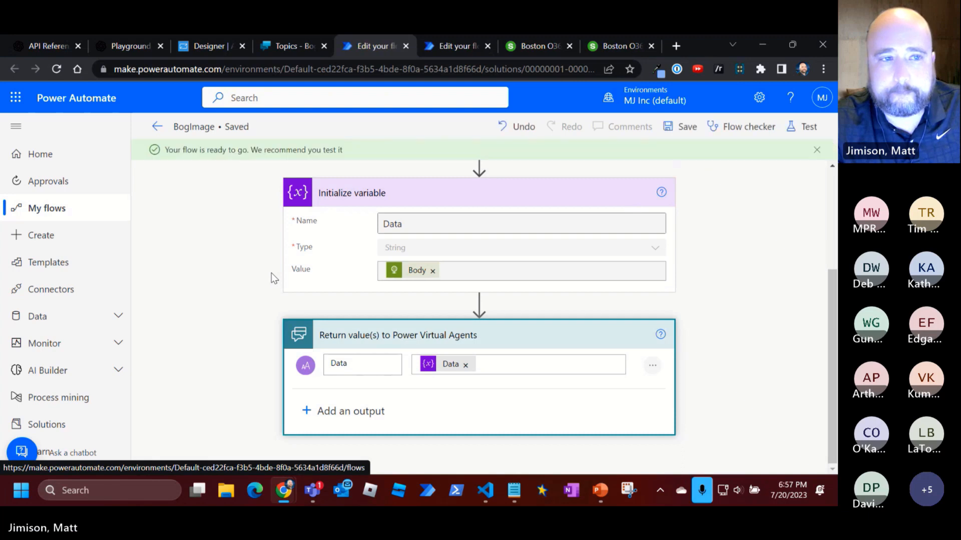
# Switch back to the Bogbot Image topic, refresh the list of available actions, and add a call to the BogImage flow
pyautogui.click(284, 49)
pyautogui.click(519, 439)
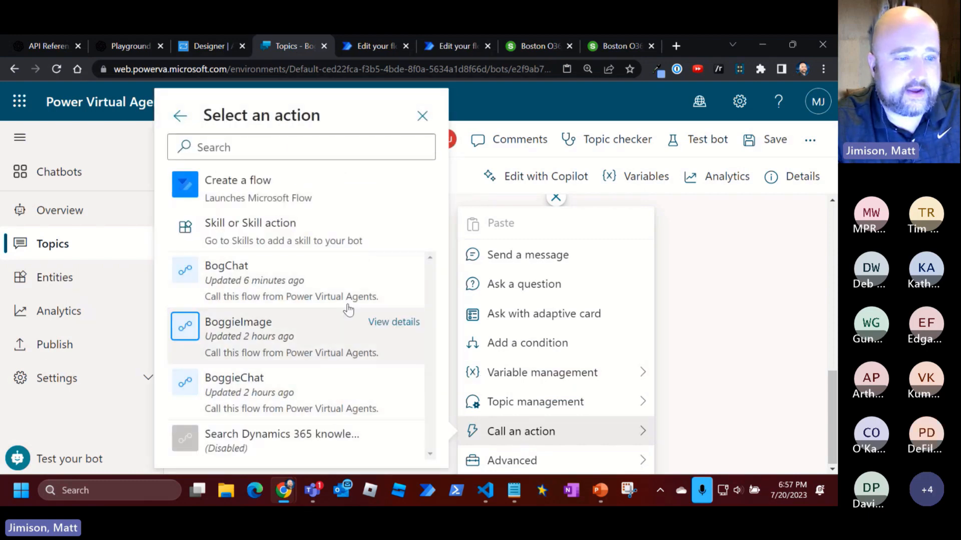
pyautogui.click(423, 115)
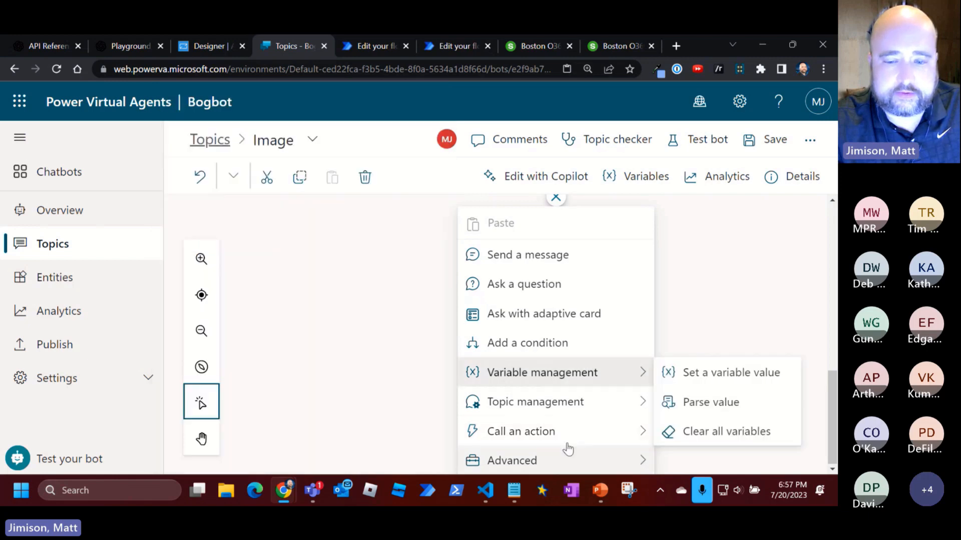
pyautogui.click(634, 437)
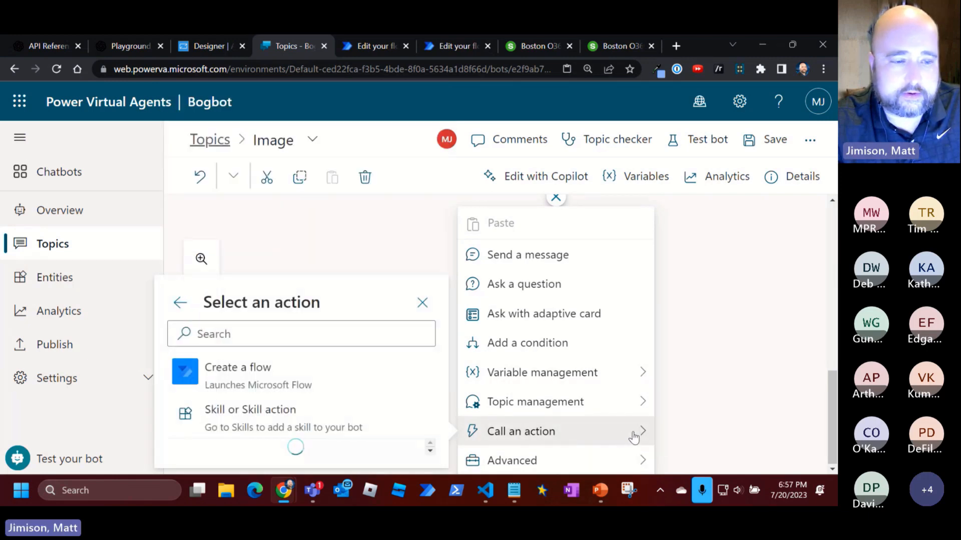
pyautogui.click(197, 298)
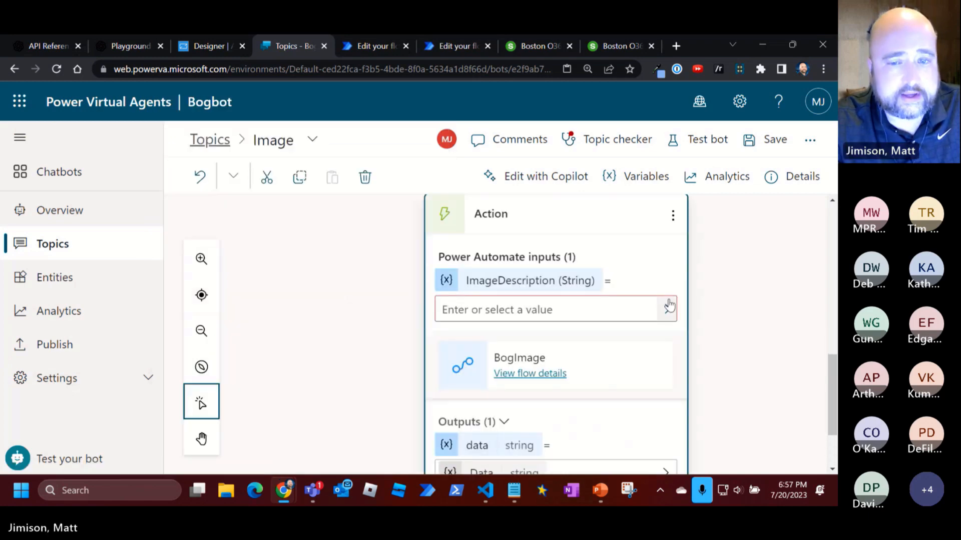
# Set the BogImage action's ImageDescription input to the topic variable ImageDescription
pyautogui.click(668, 308)
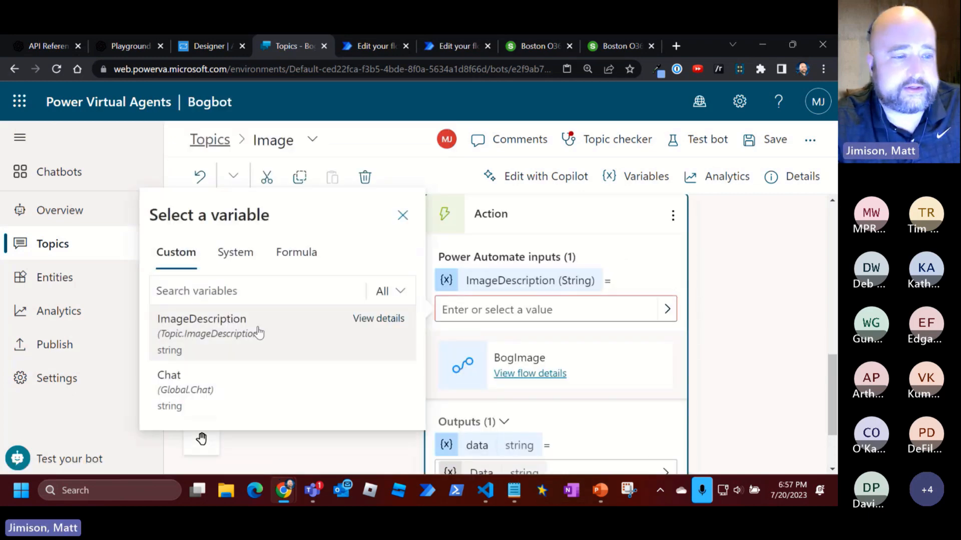
pyautogui.click(185, 353)
pyautogui.click(353, 352)
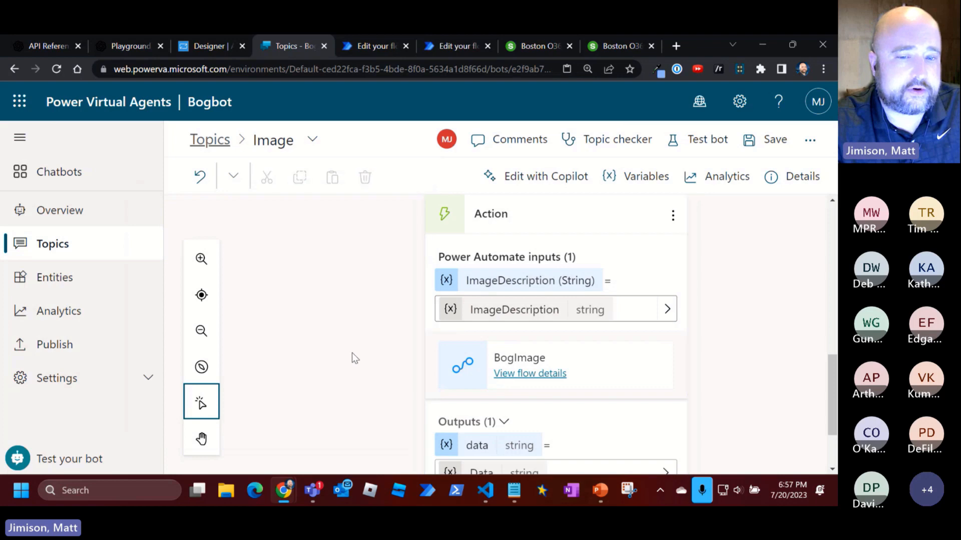
# Add a message node below the BogImage action and insert an adaptive card into it
pyautogui.scroll(-2, 352, 353)
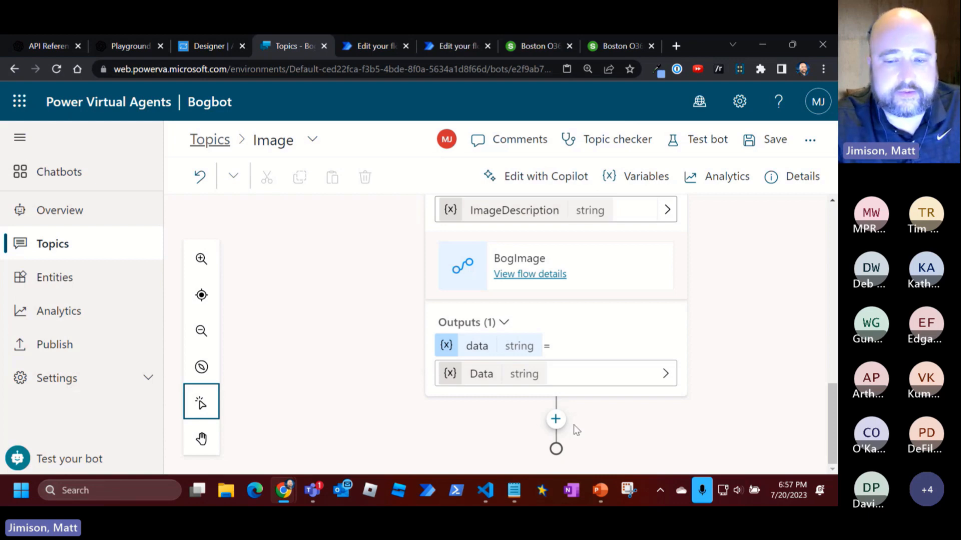
pyautogui.click(556, 419)
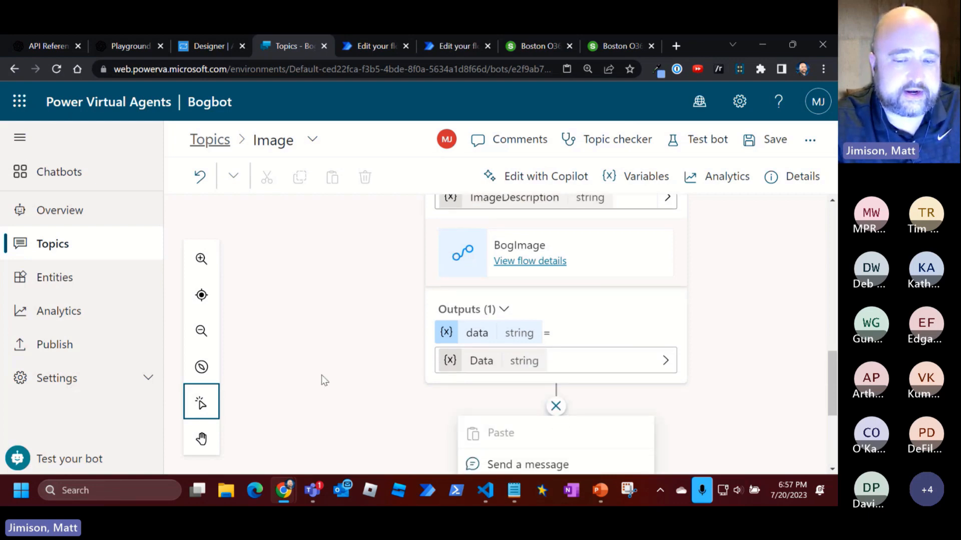
pyautogui.scroll(-4, 323, 375)
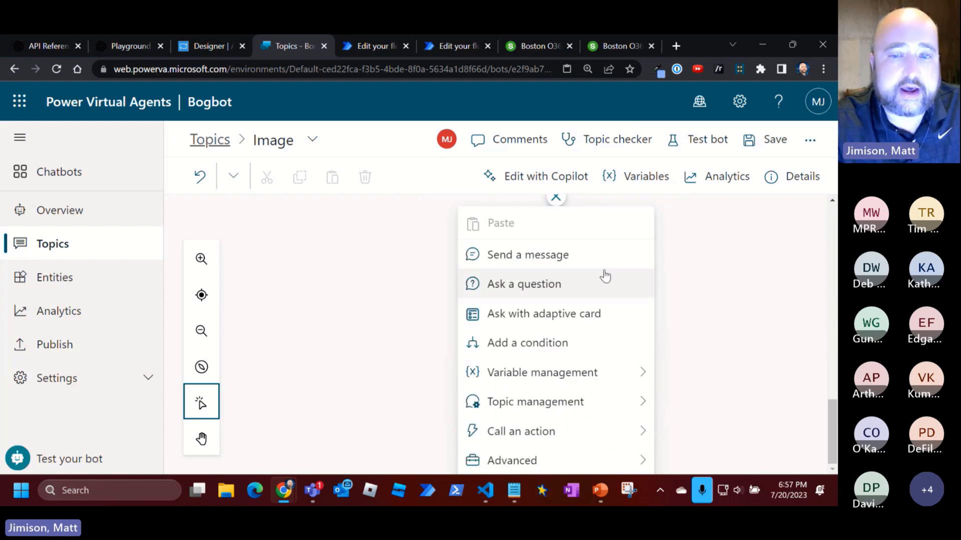
pyautogui.click(570, 256)
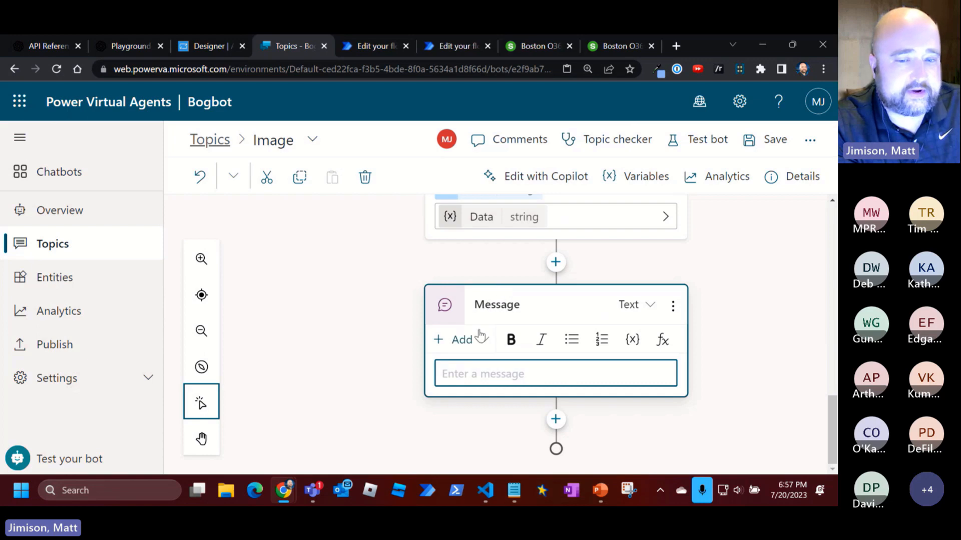
pyautogui.click(480, 339)
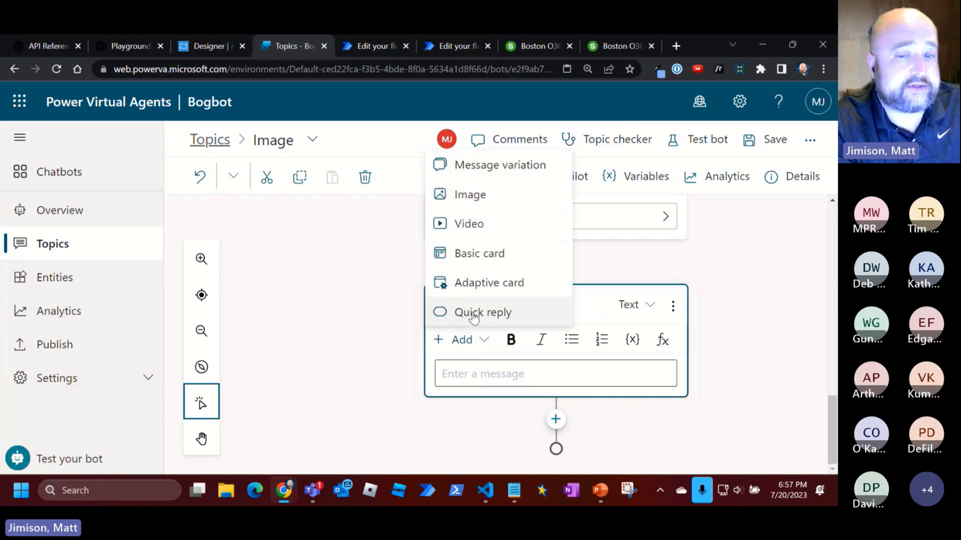
pyautogui.click(492, 284)
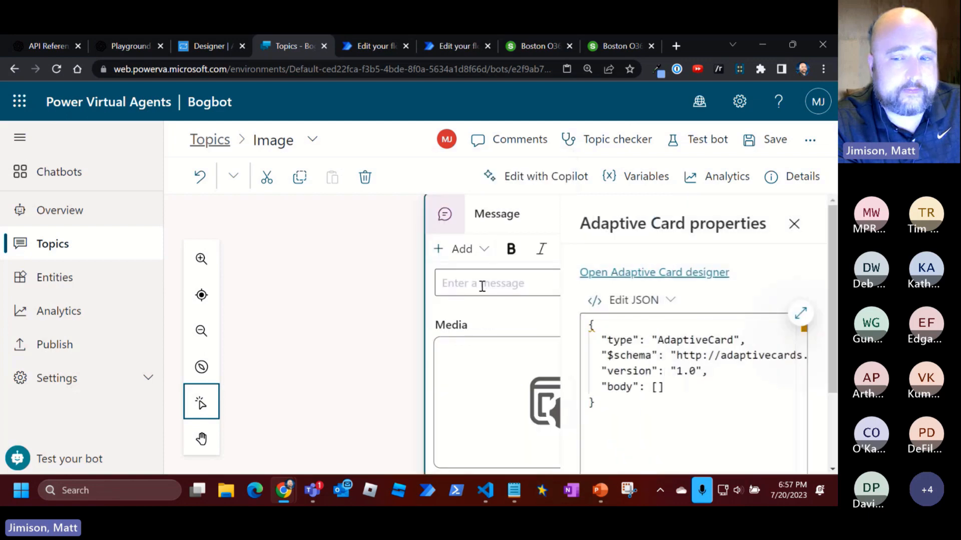
# Copy the static image AdaptiveCard JSON from the cheat notes in Notepad and paste it over the card's default JSON
pyautogui.click(513, 491)
pyautogui.click(142, 388)
pyautogui.scroll(-4, 143, 372)
pyautogui.scroll(-3, 142, 372)
pyautogui.moveTo(20, 416); pyautogui.dragTo(2, 246)
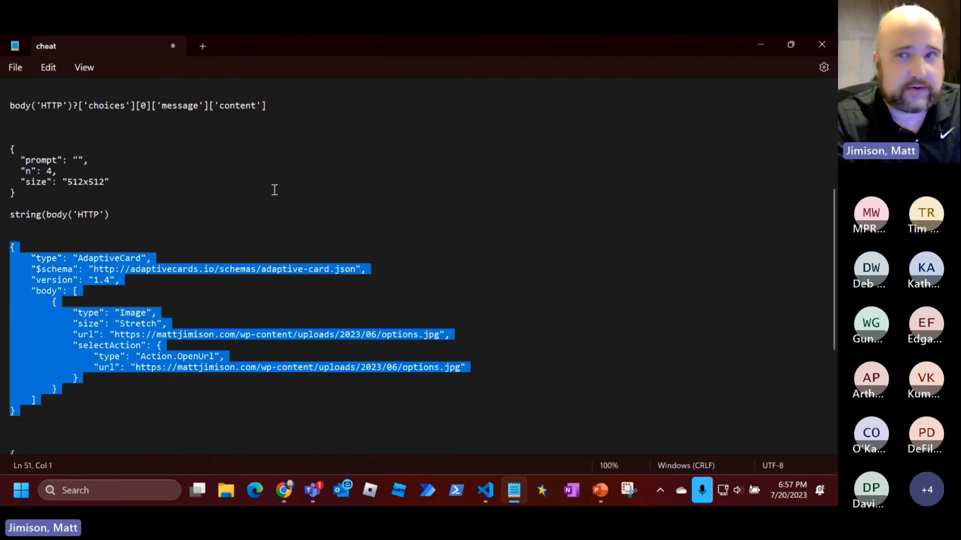
pyautogui.click(760, 45)
pyautogui.moveTo(628, 407); pyautogui.dragTo(579, 286)
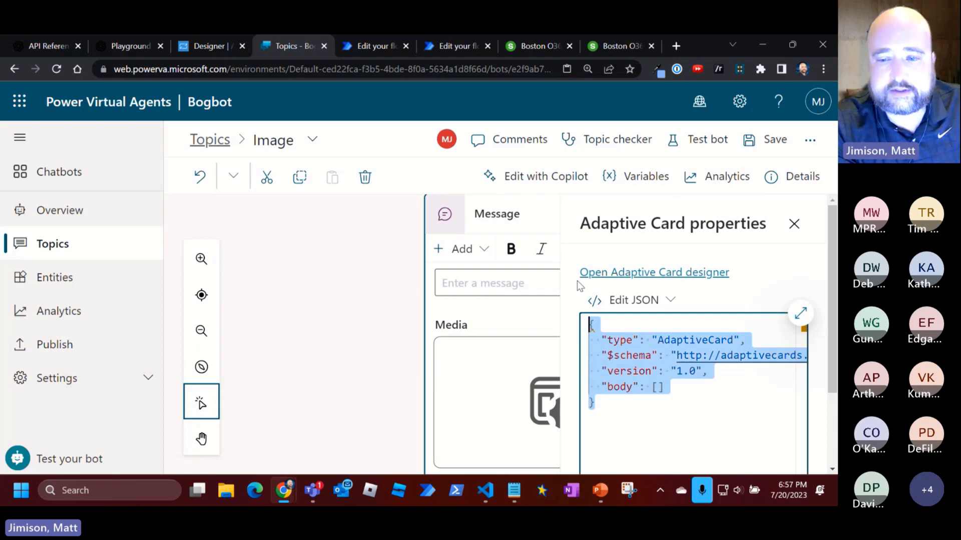
pyautogui.hotkey('ctrl', 'v')
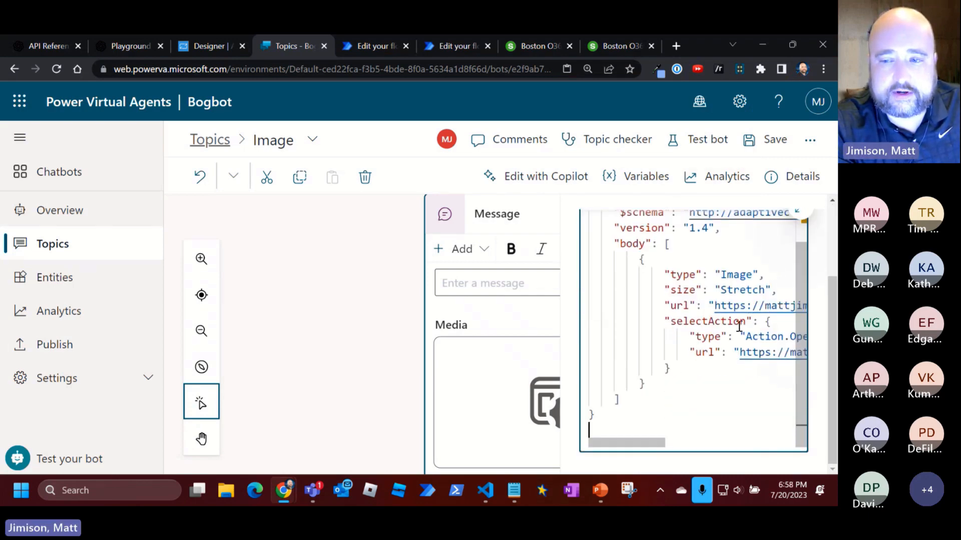
# Switch the card content from JSON to Formula editing and open it in the expanded editor
pyautogui.scroll(3, 741, 326)
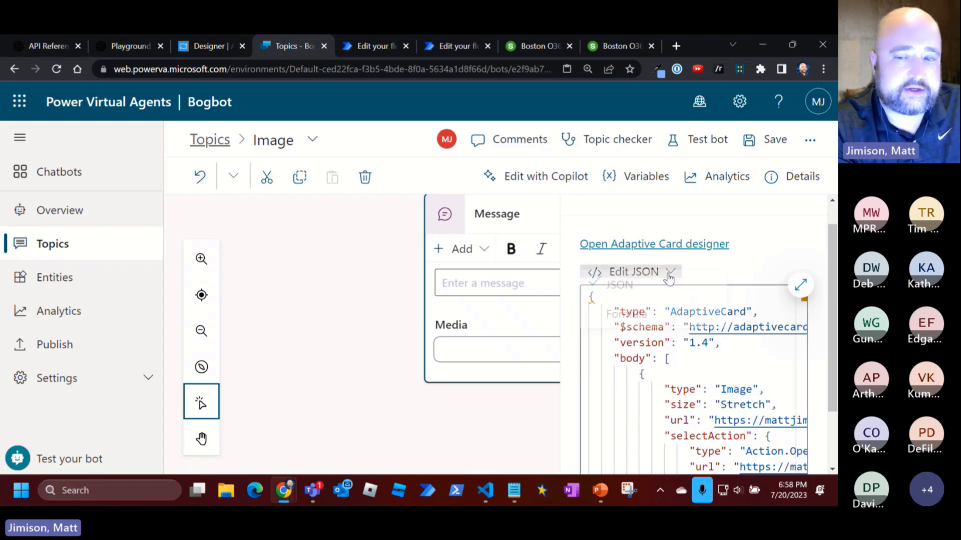
pyautogui.click(669, 273)
pyautogui.click(631, 323)
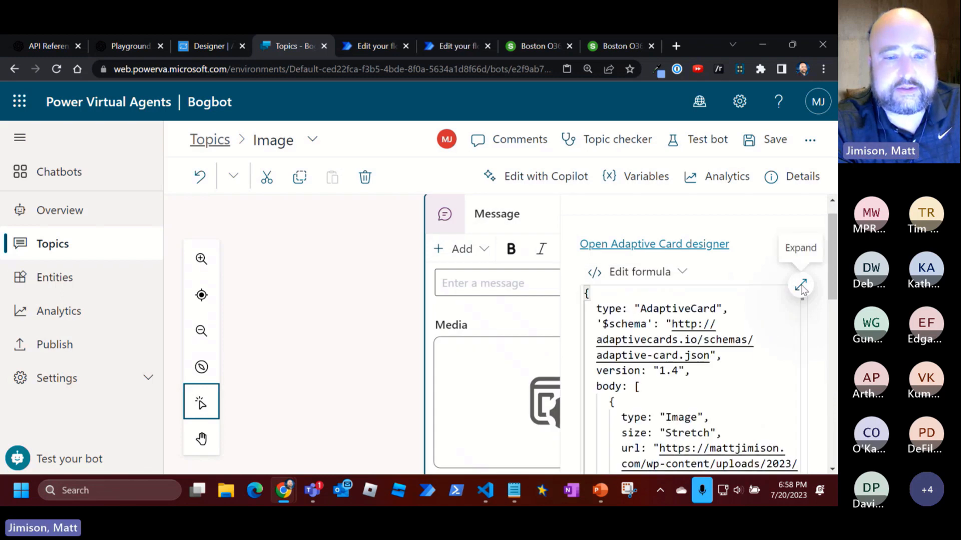
pyautogui.click(801, 286)
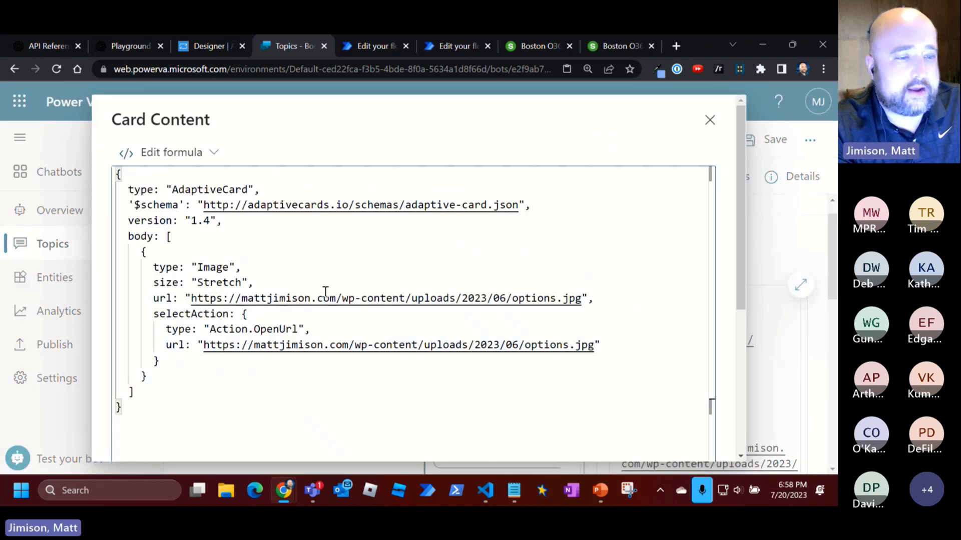
# Copy the AdaptiveCard formula whose body uses ForAll(ParseJSON(Topic.Data).data from the cheat notes in Notepad
pyautogui.click(515, 493)
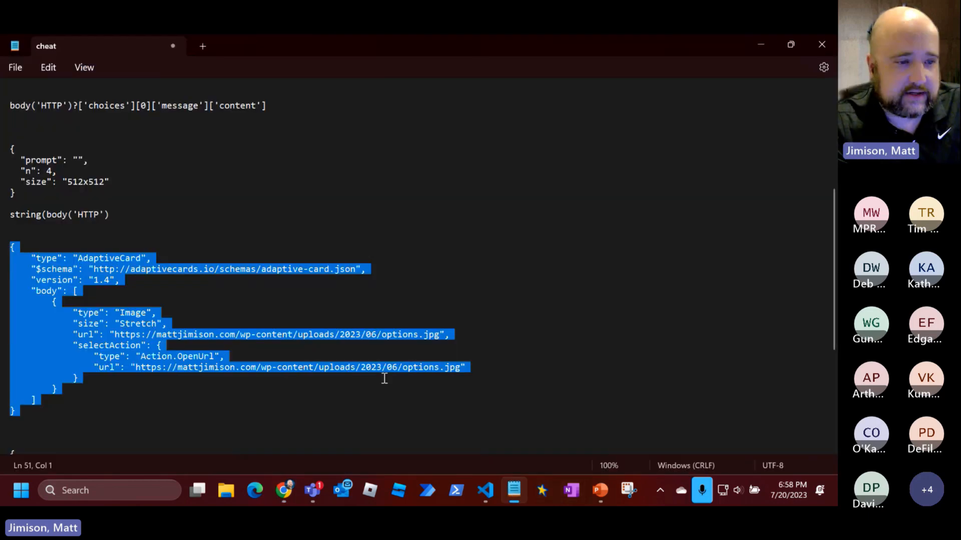
pyautogui.scroll(-6, 385, 378)
pyautogui.moveTo(52, 425); pyautogui.dragTo(2, 242)
pyautogui.hotkey('ctrl', 'c')
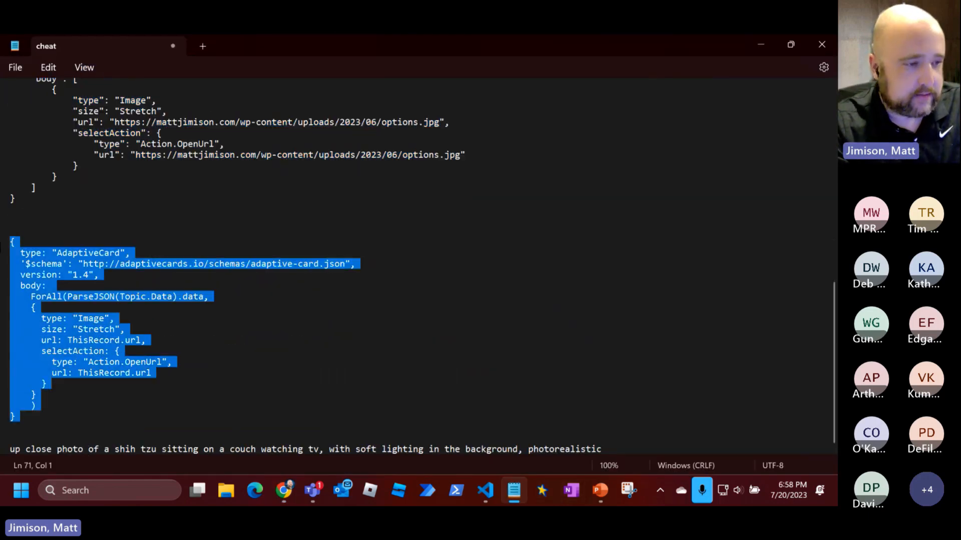
pyautogui.click(769, 44)
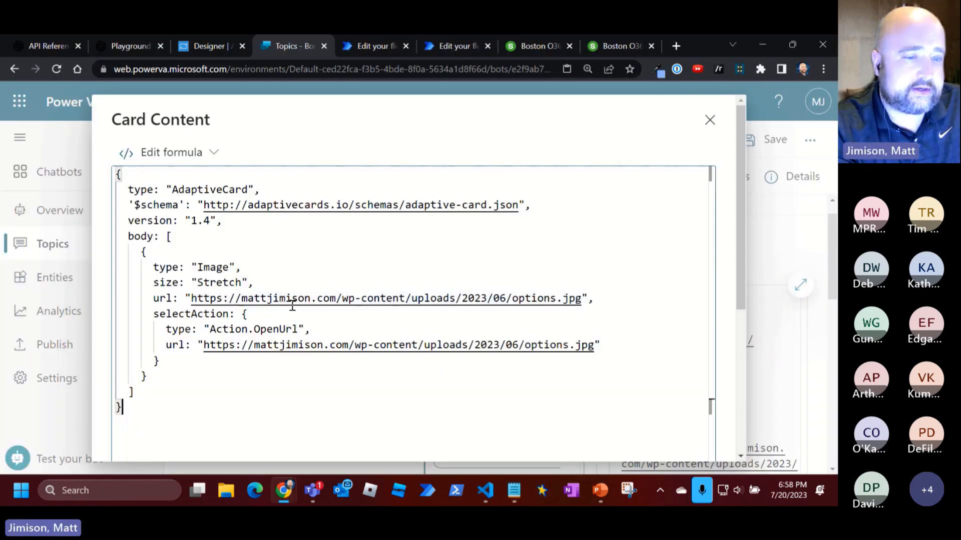
# Replace the entire card content with the copied ForAll formula using ThisRecord.url for each image, and close the expanded editor
pyautogui.moveTo(128, 252); pyautogui.dragTo(172, 382)
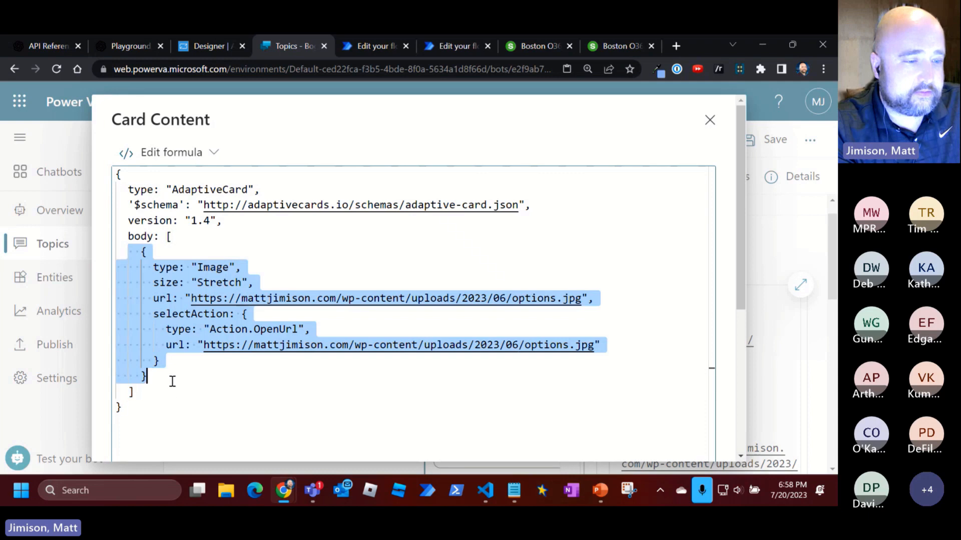
pyautogui.moveTo(167, 236); pyautogui.dragTo(142, 398)
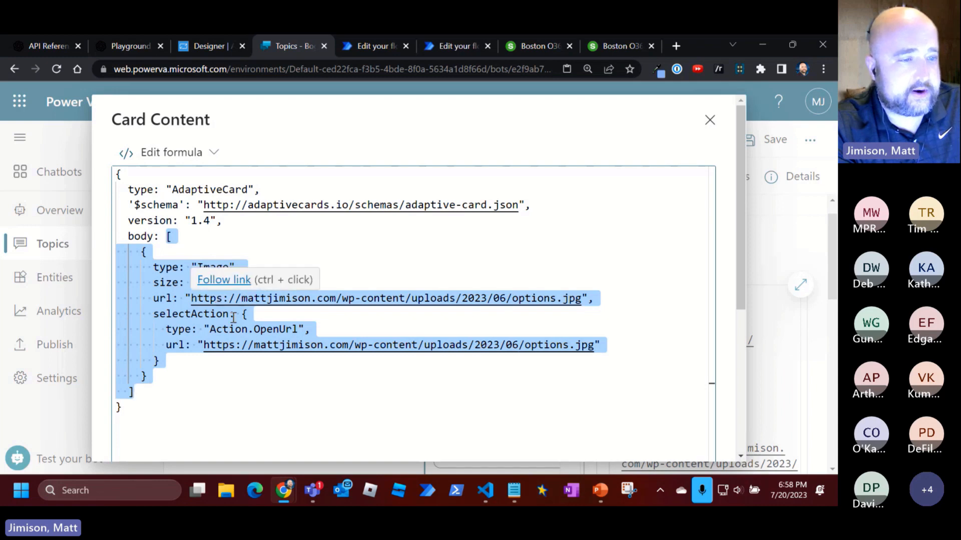
pyautogui.click(141, 429)
pyautogui.hotkey('ctrl', 'a')
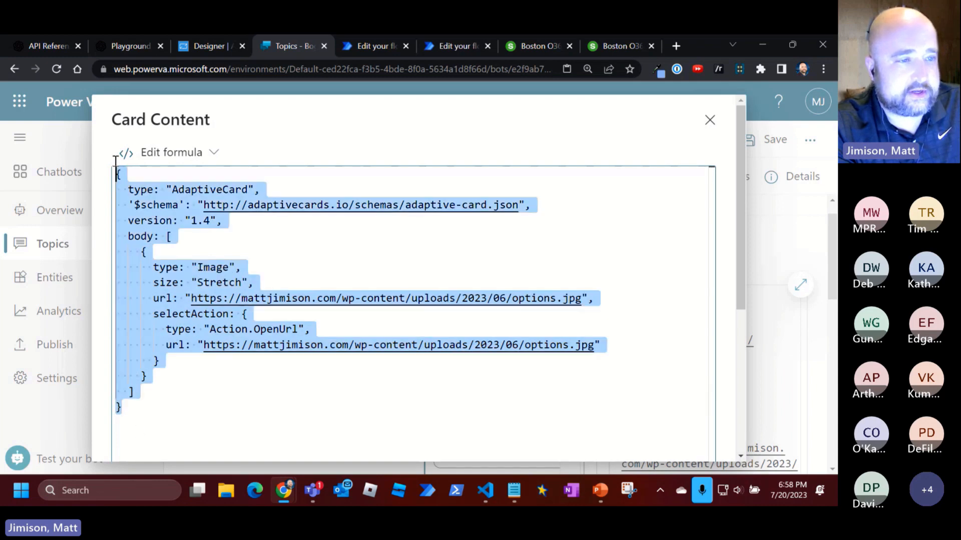
pyautogui.hotkey('ctrl', 'v')
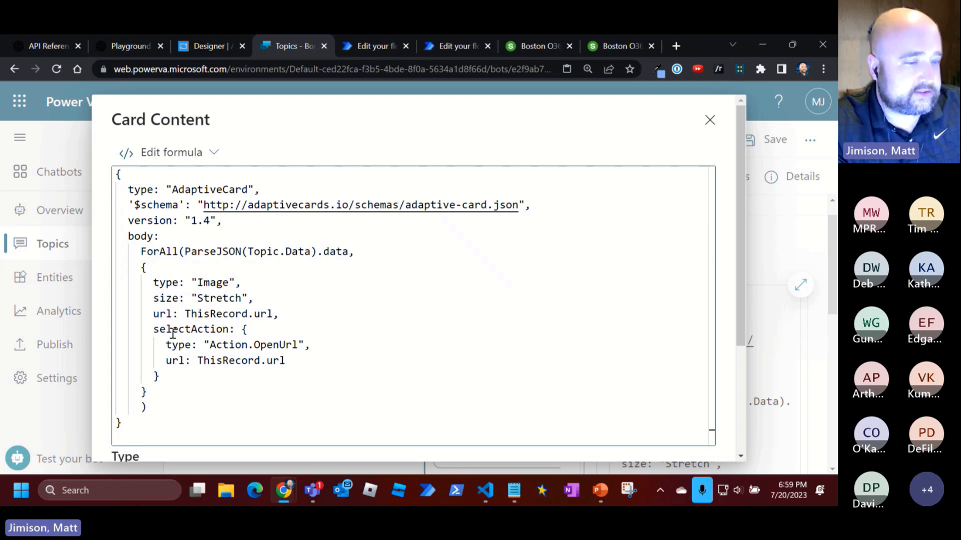
pyautogui.moveTo(160, 376); pyautogui.dragTo(153, 329)
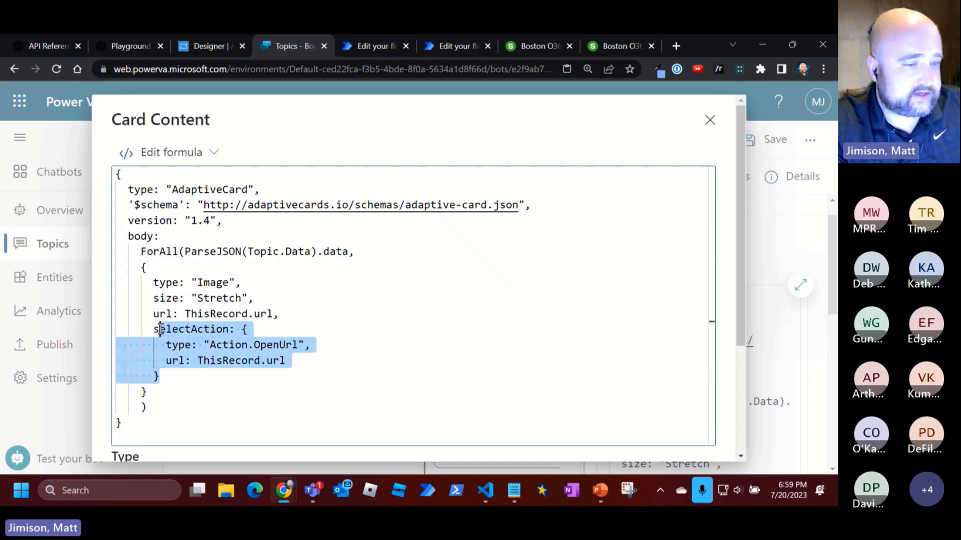
pyautogui.click(219, 376)
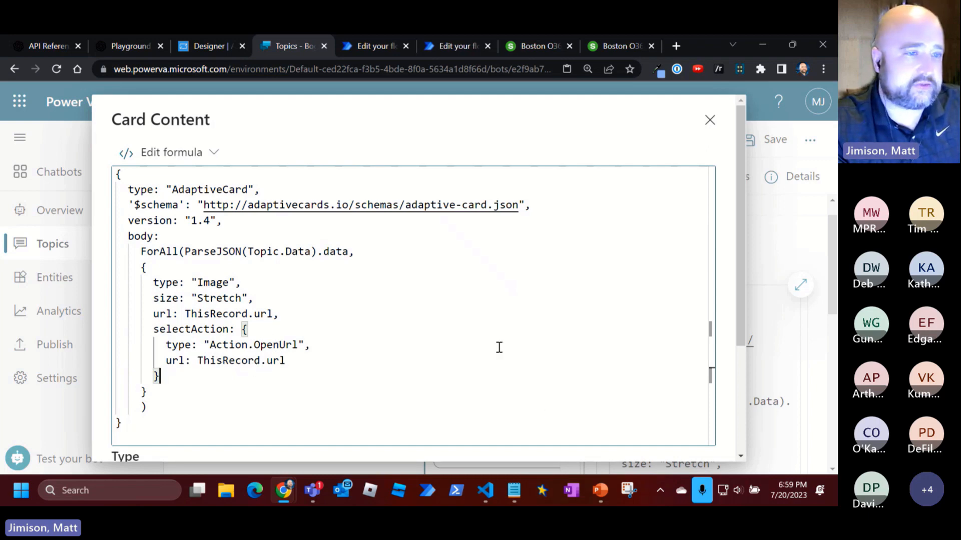
pyautogui.scroll(-1, 601, 250)
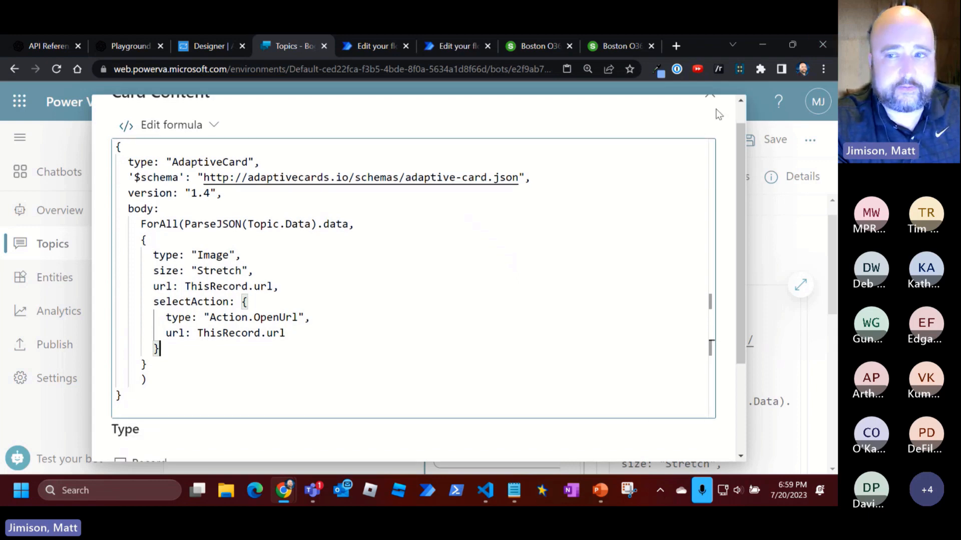
pyautogui.scroll(1, 740, 187)
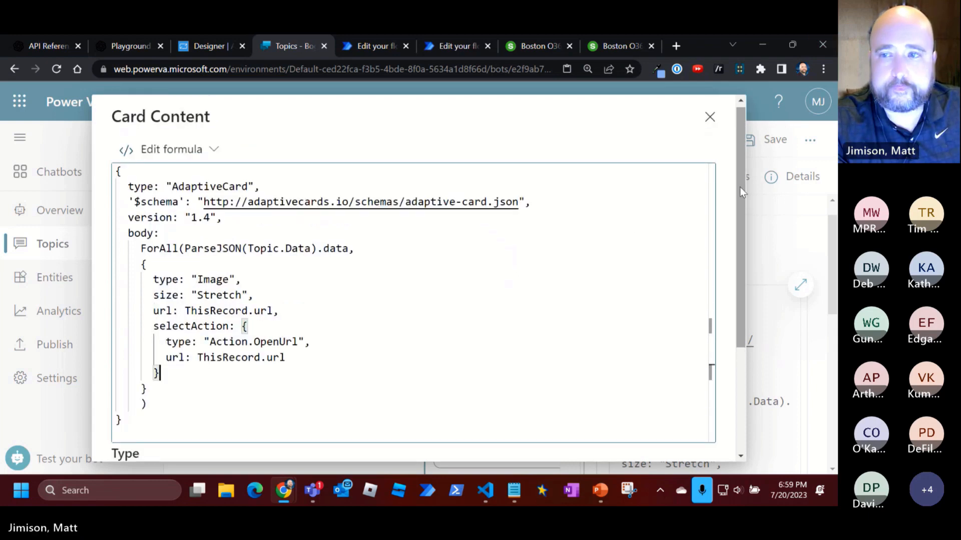
pyautogui.click(710, 121)
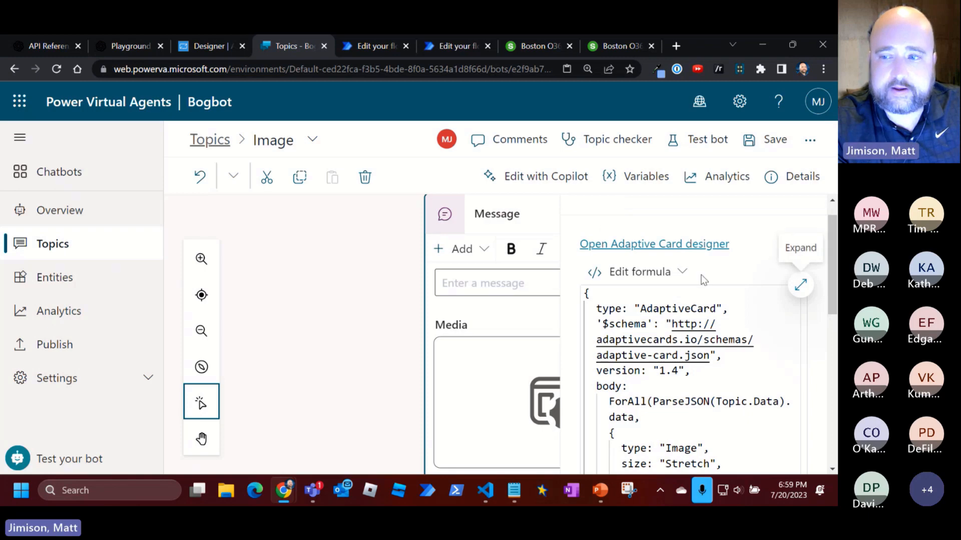
# Close the adaptive card's properties pane in the Image topic
pyautogui.scroll(1, 797, 246)
pyautogui.click(795, 228)
pyautogui.scroll(-3, 356, 341)
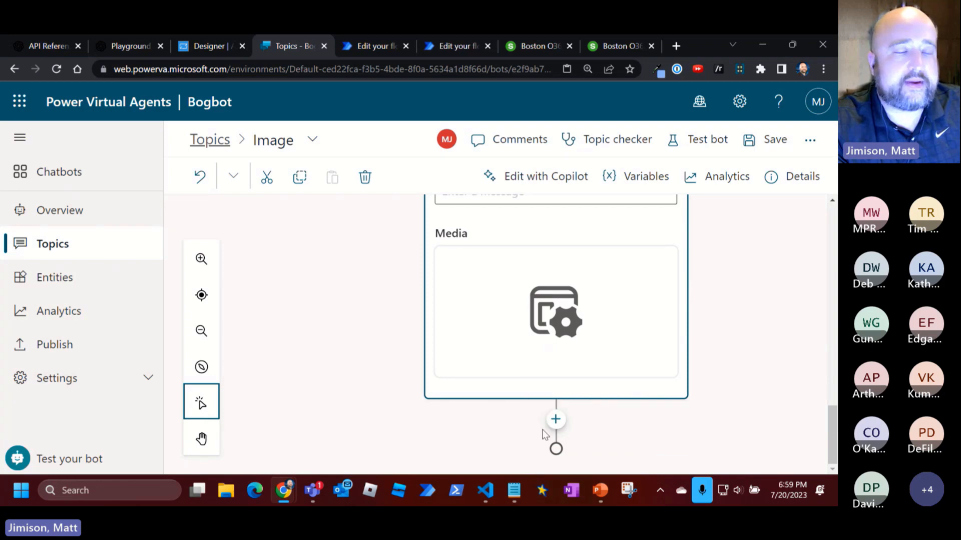
pyautogui.click(556, 419)
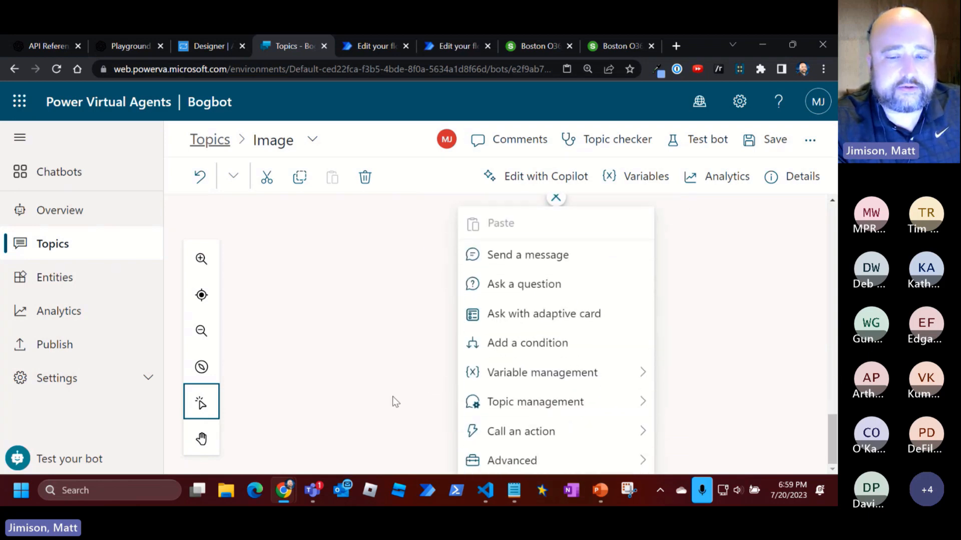
pyautogui.moveTo(516, 415)
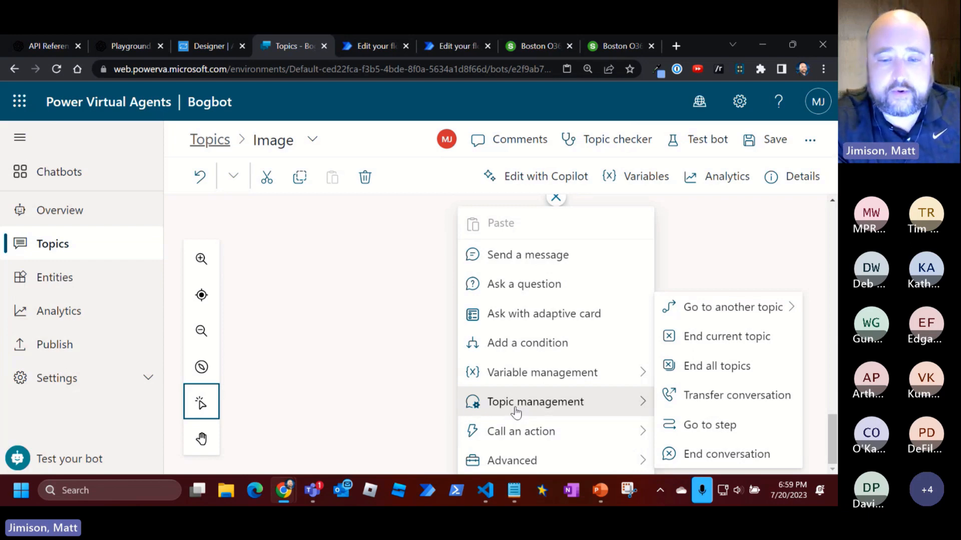
pyautogui.click(712, 426)
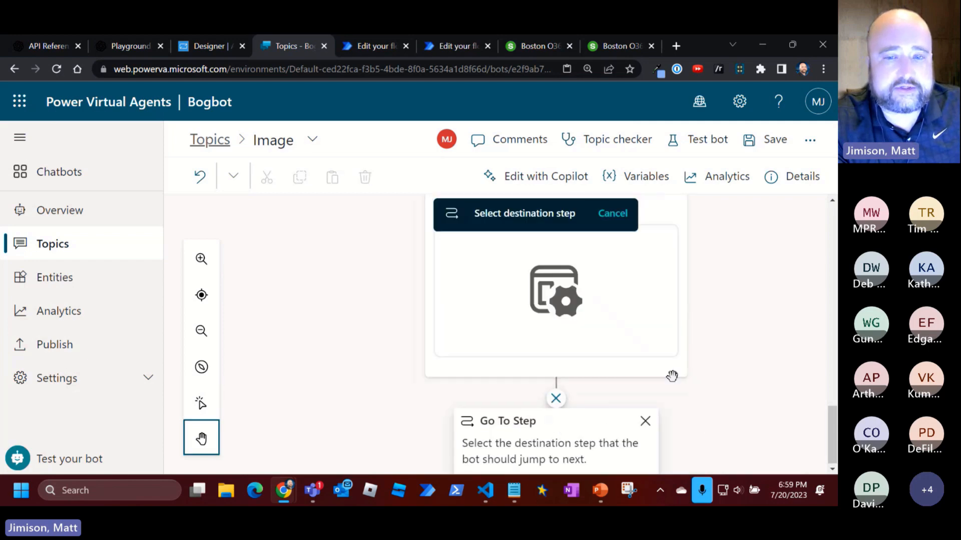
pyautogui.scroll(5, 676, 377)
pyautogui.scroll(10, 676, 377)
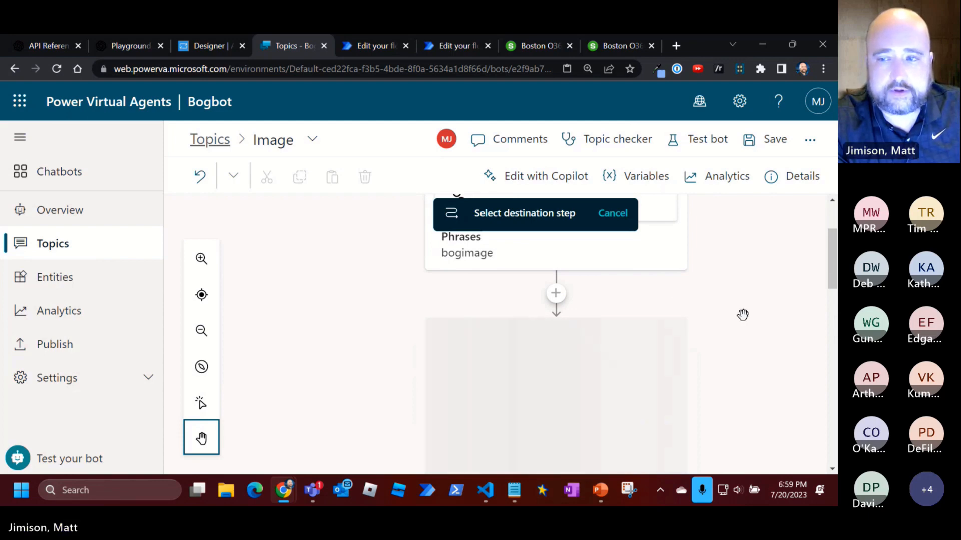
pyautogui.moveTo(829, 260); pyautogui.dragTo(831, 244)
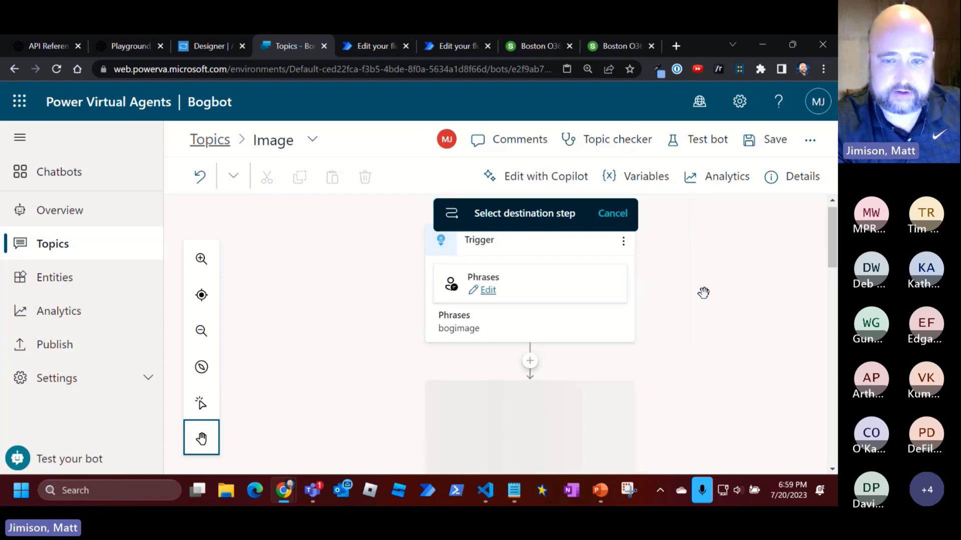
pyautogui.click(613, 214)
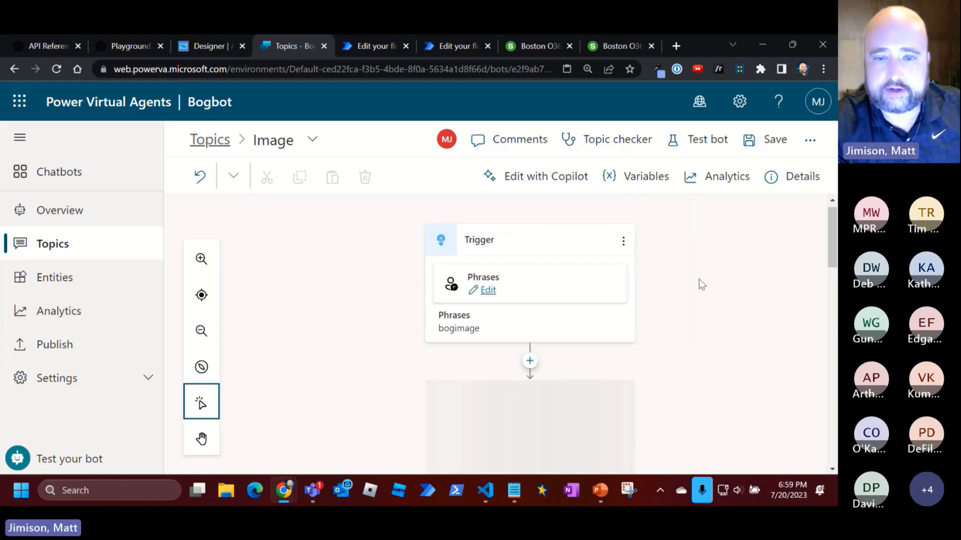
# Save the Image topic
pyautogui.click(767, 141)
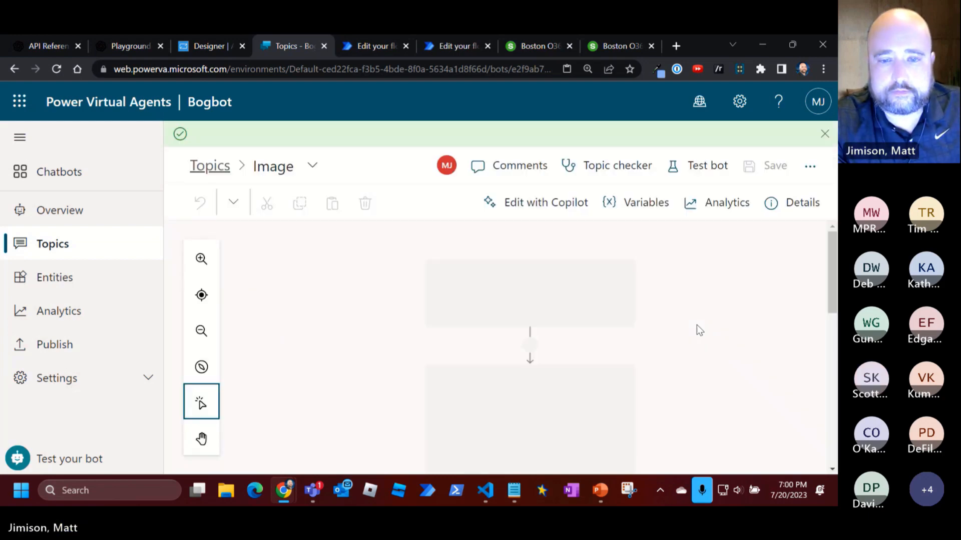
# Add a Go to step node after the adaptive card message, targeting the image description Question, and save the topic
pyautogui.scroll(-10, 633, 363)
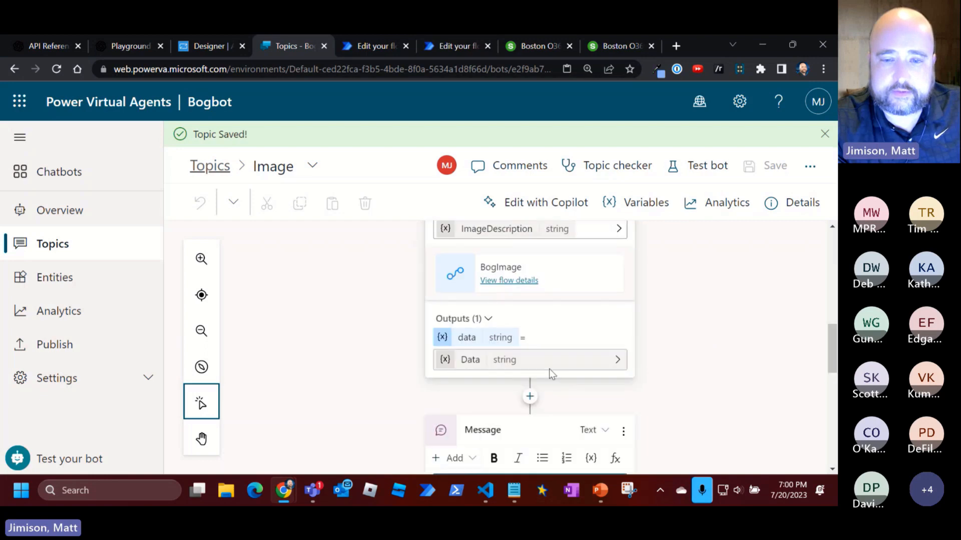
pyautogui.scroll(8, 571, 335)
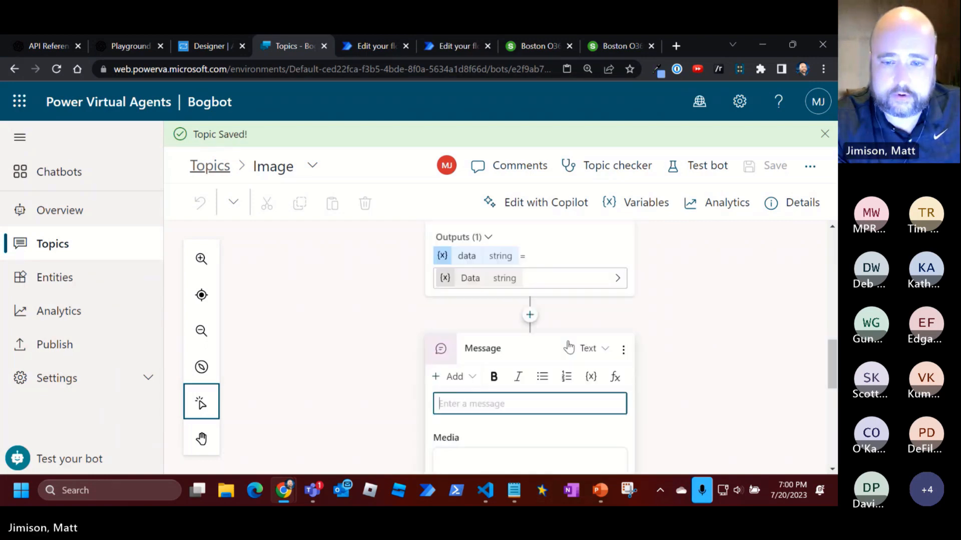
pyautogui.scroll(-3, 541, 380)
pyautogui.click(531, 408)
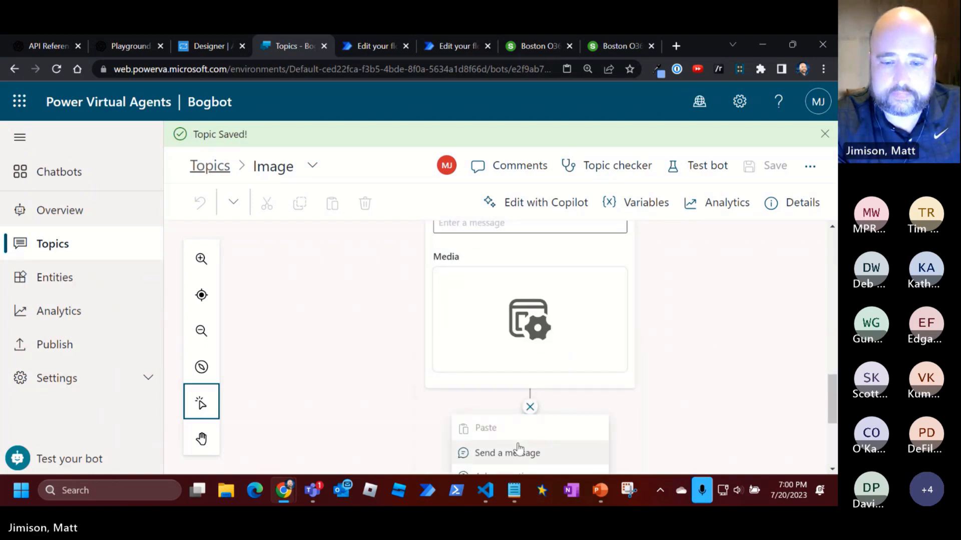
pyautogui.scroll(-3, 560, 360)
pyautogui.scroll(5, 553, 316)
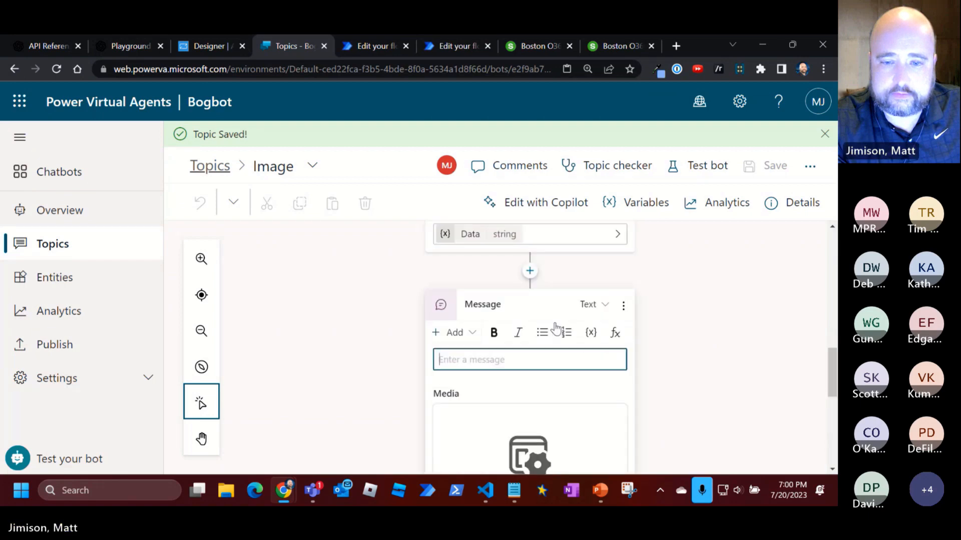
pyautogui.scroll(-3, 530, 381)
pyautogui.click(528, 396)
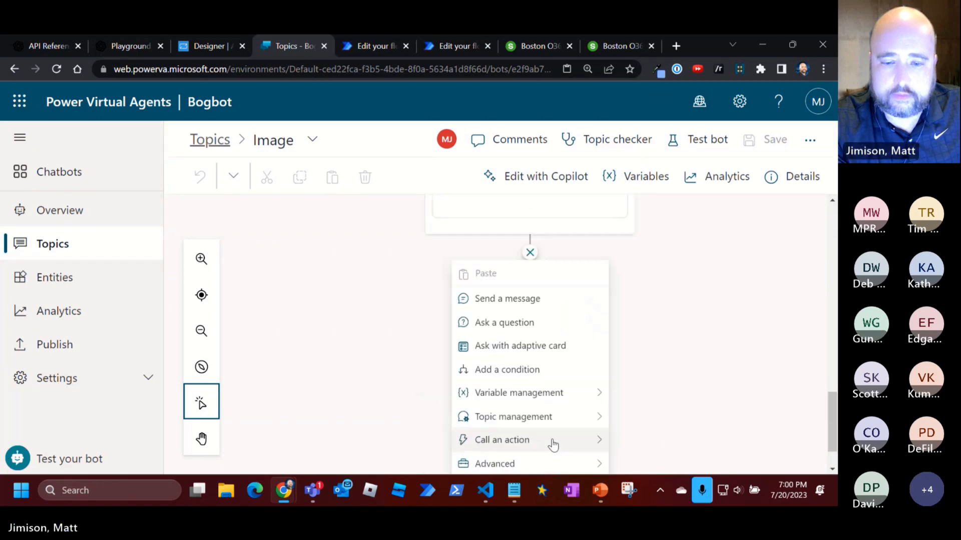
pyautogui.moveTo(540, 418)
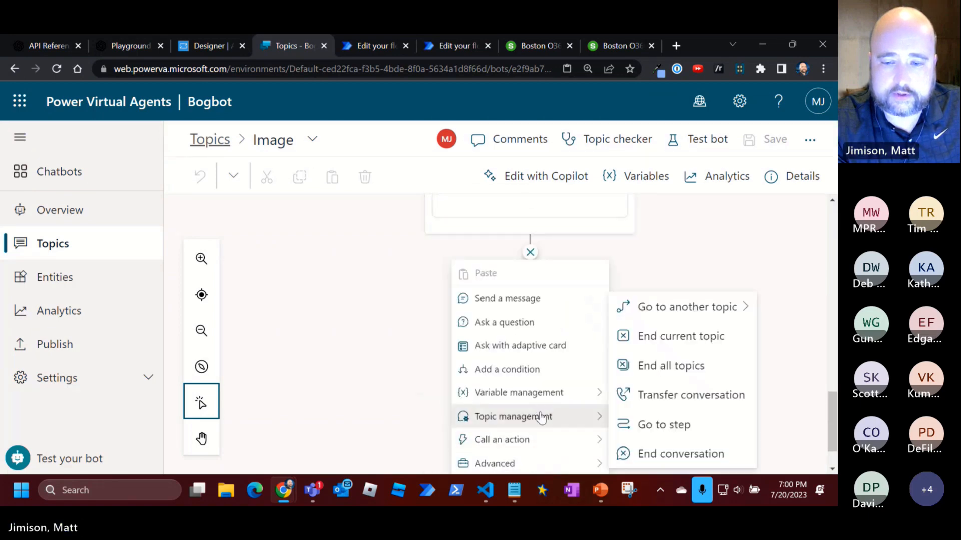
pyautogui.click(645, 424)
pyautogui.scroll(3, 653, 311)
pyautogui.scroll(8, 653, 311)
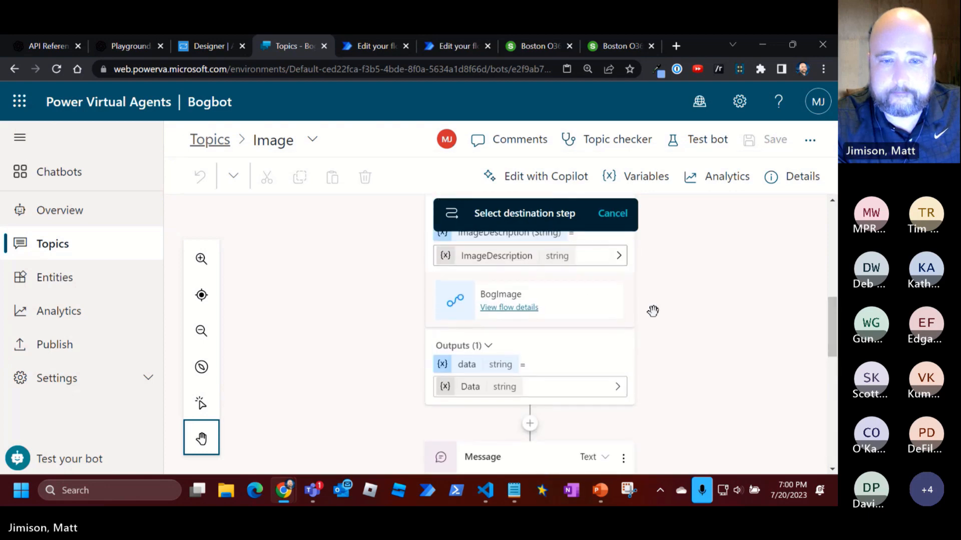
pyautogui.scroll(5, 653, 311)
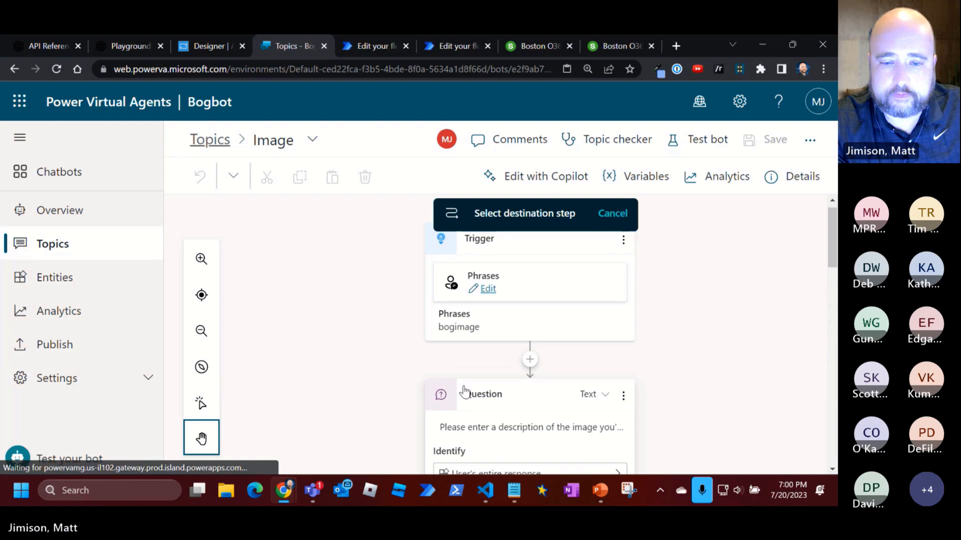
pyautogui.click(580, 379)
pyautogui.scroll(-8, 723, 362)
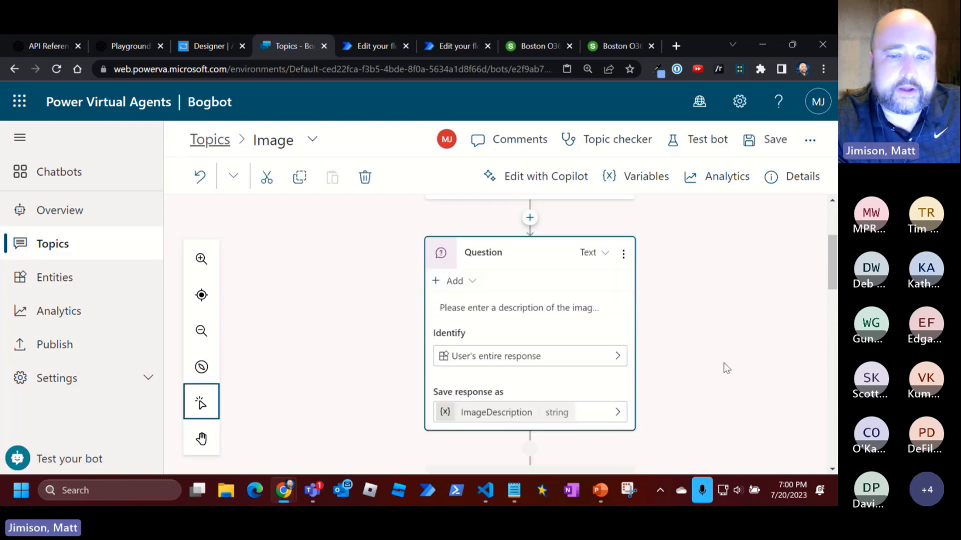
pyautogui.scroll(-5, 718, 362)
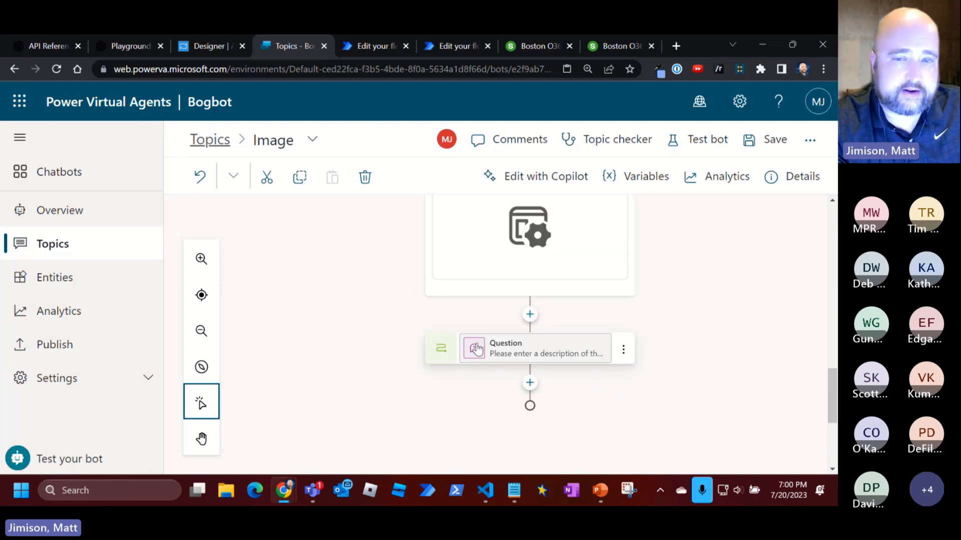
pyautogui.click(767, 139)
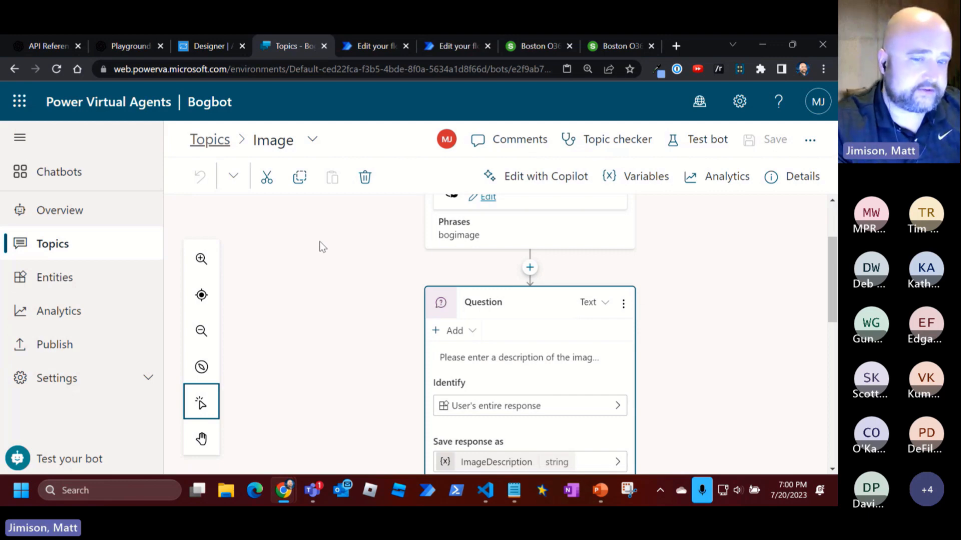
# Open the test chat for the bot and send "bogimage" to trigger the Image topic
pyautogui.click(674, 142)
pyautogui.click(250, 443)
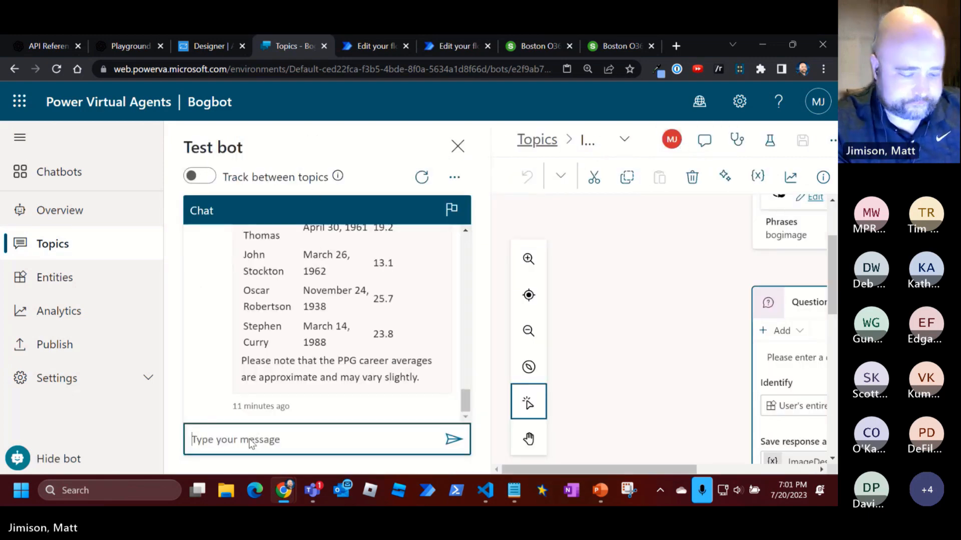
pyautogui.write('bogimage')
pyautogui.press('Return')
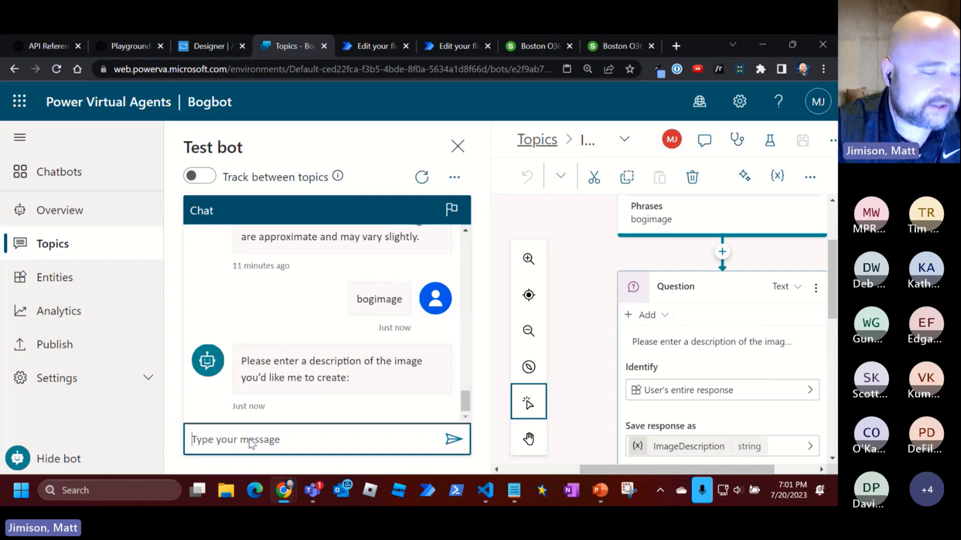
# Answer the image description question with "a photorealistic photo of a whiskey shelf"
pyautogui.click(277, 445)
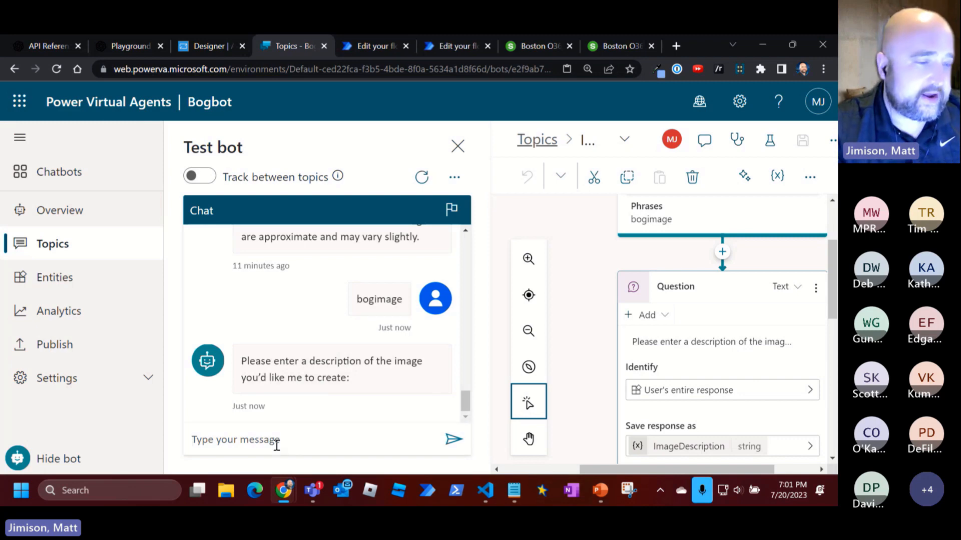
pyautogui.click(271, 444)
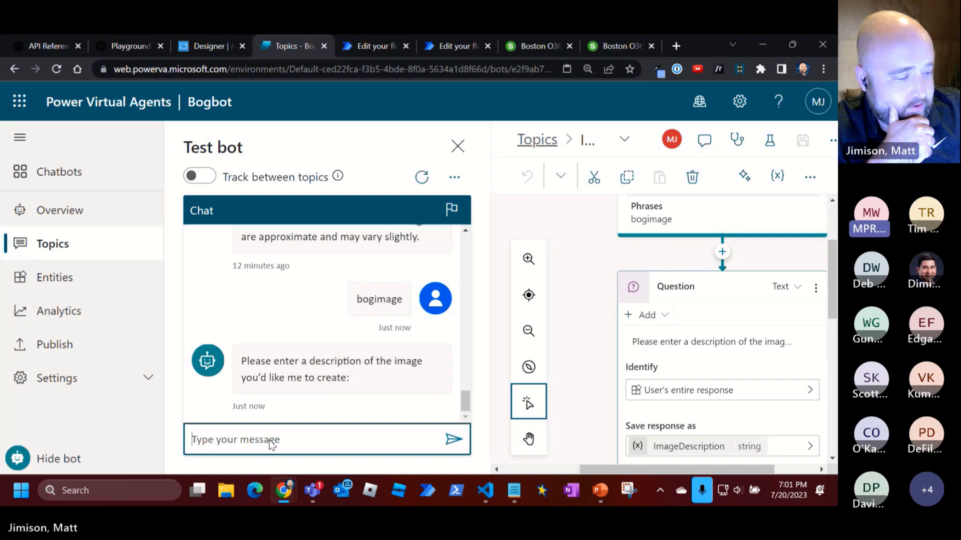
pyautogui.write('a pho')
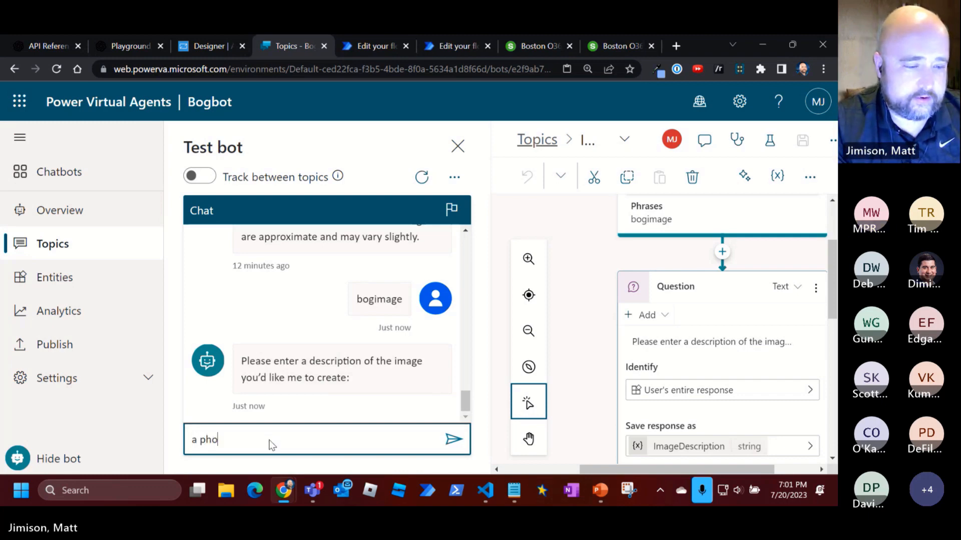
pyautogui.write('torealistic pho')
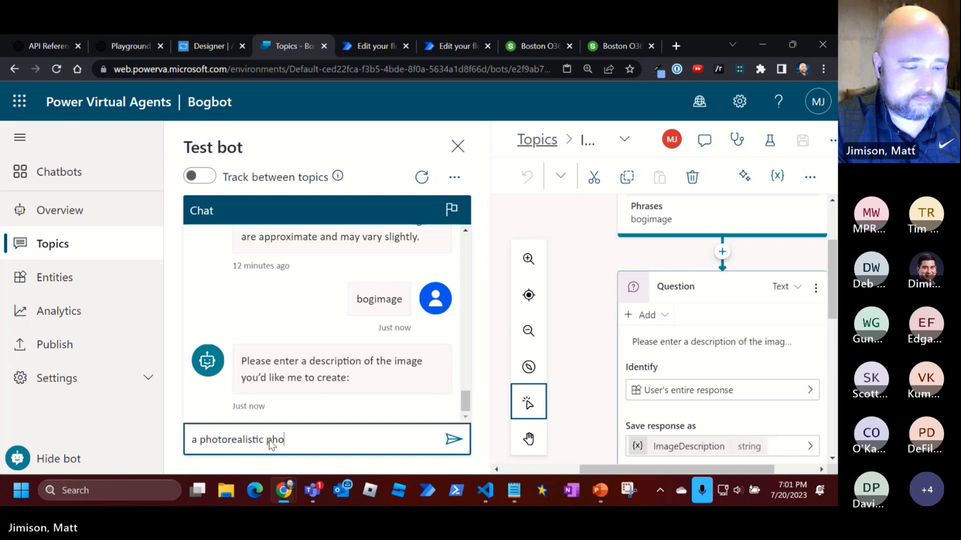
pyautogui.write('to of a whiskey shelf')
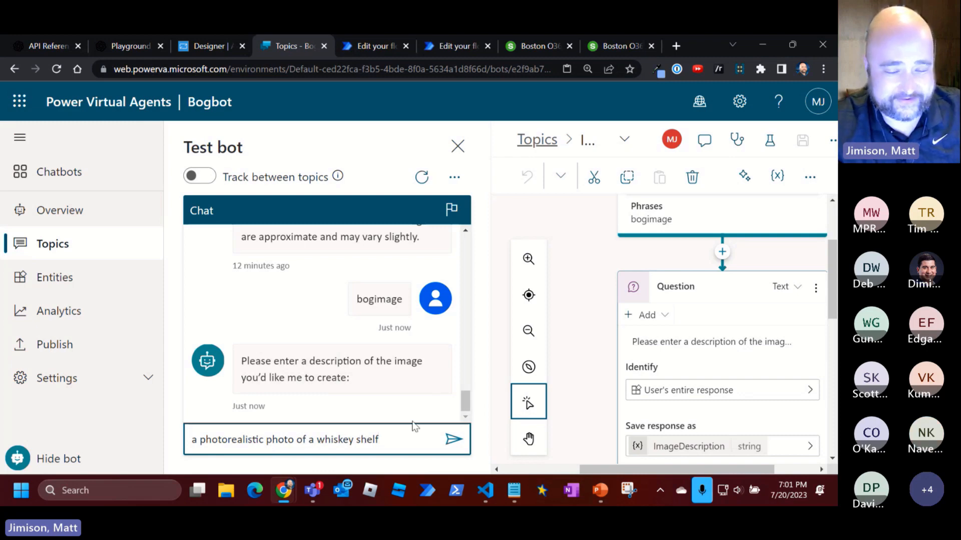
pyautogui.click(453, 439)
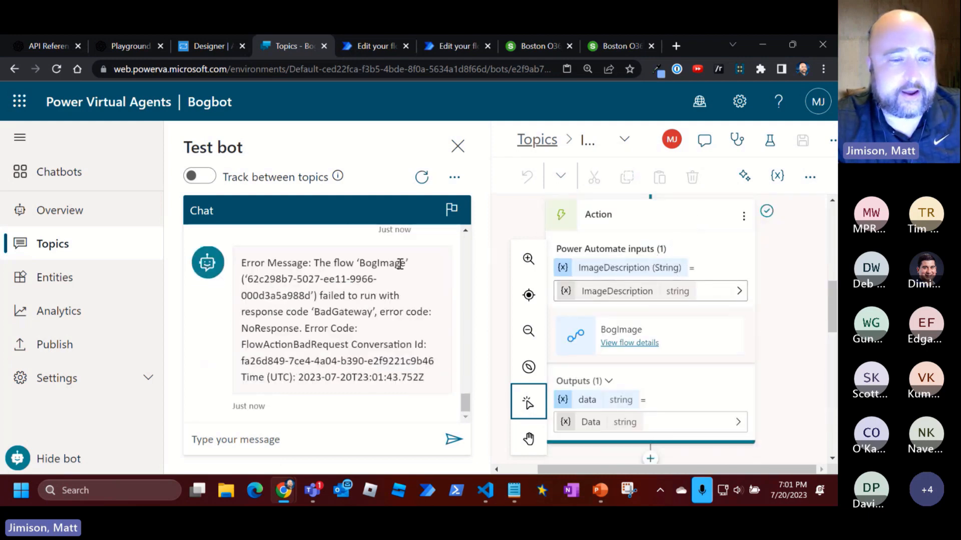
# Examine the error message in the test chat and the path taken through the On Error topic
pyautogui.moveTo(315, 314); pyautogui.dragTo(418, 379)
pyautogui.click(380, 356)
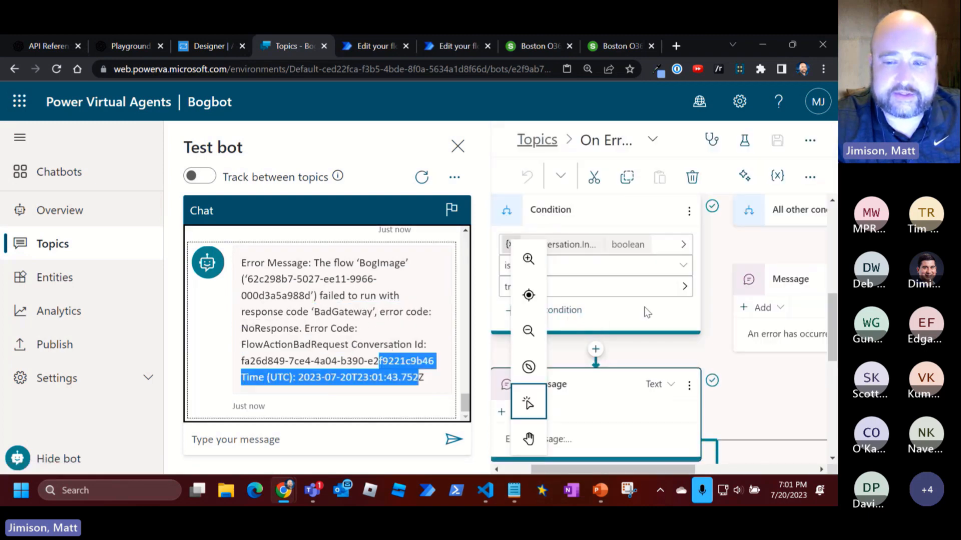
pyautogui.scroll(-5, 649, 308)
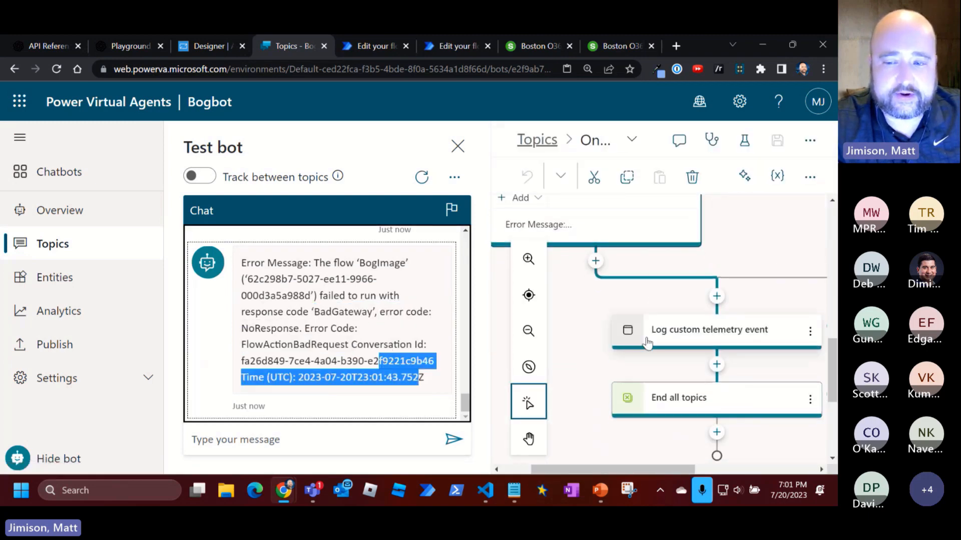
pyautogui.scroll(5, 605, 287)
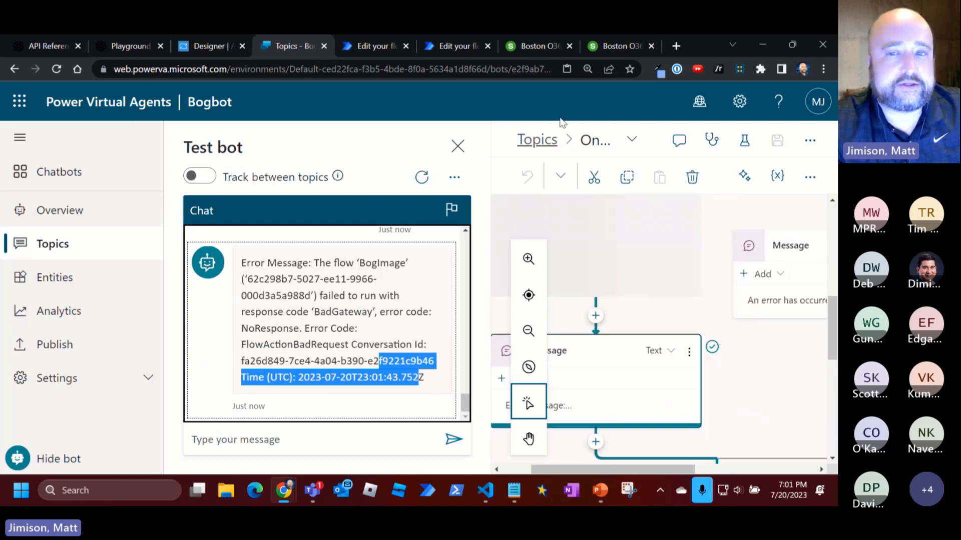
pyautogui.scroll(-5, 660, 360)
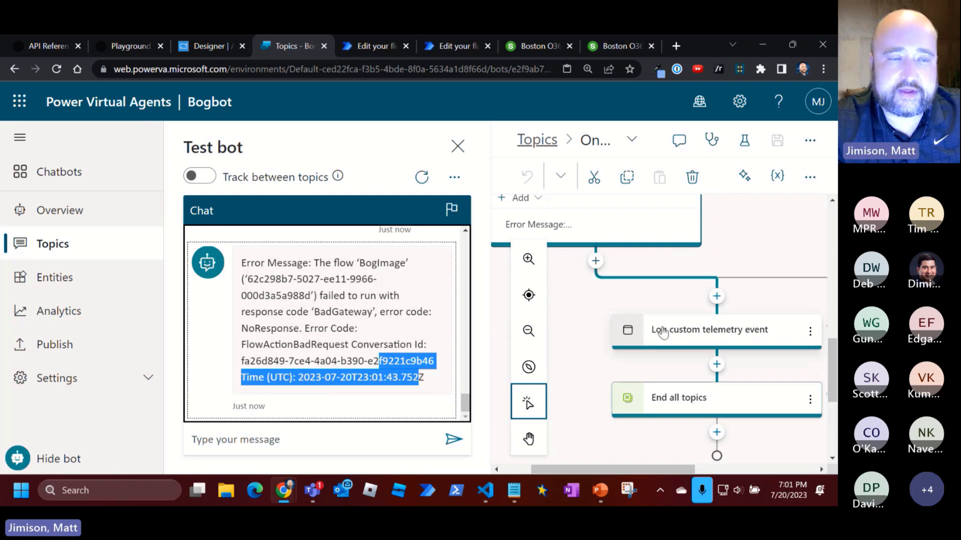
# Switch to the BogImage flow in Power Automate and open its latest run from the 28-day run history
pyautogui.click(360, 46)
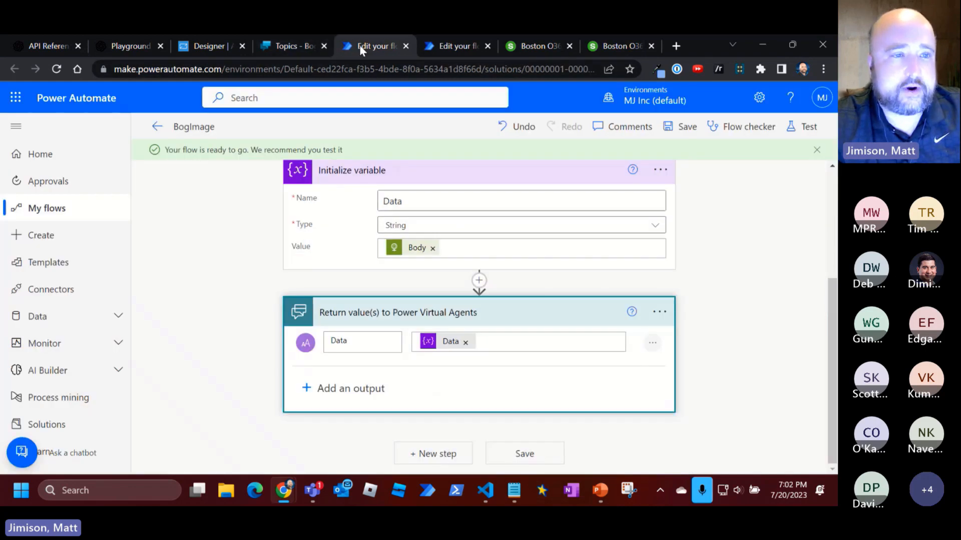
pyautogui.click(155, 128)
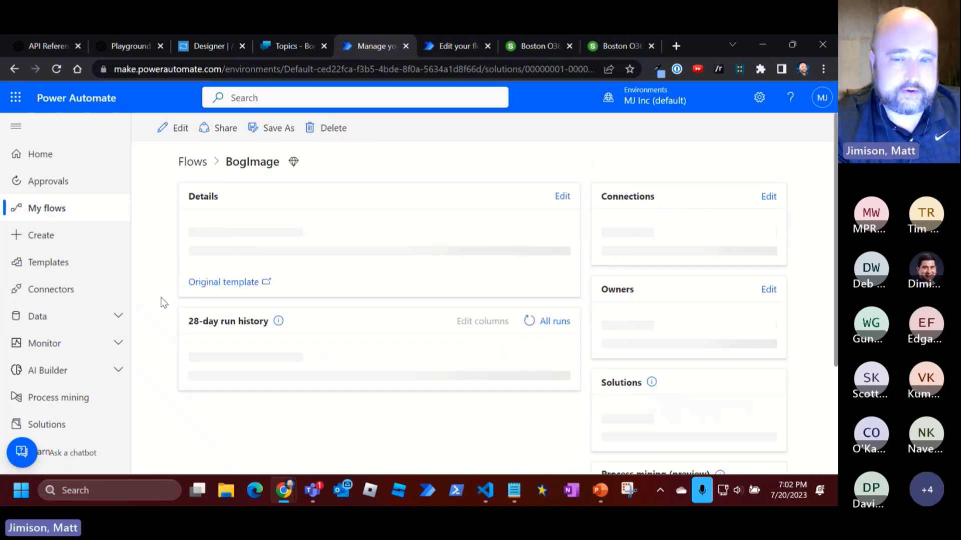
pyautogui.scroll(-5, 162, 325)
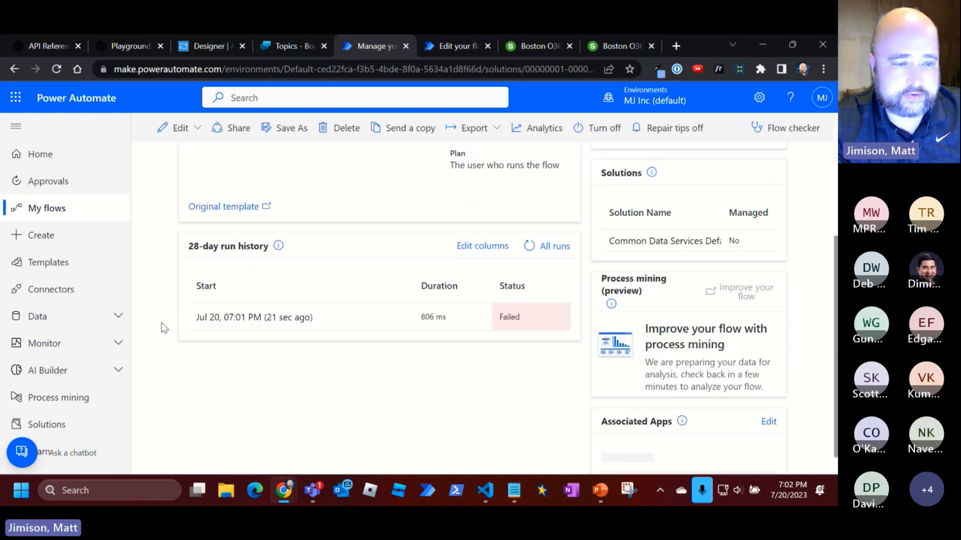
pyautogui.click(220, 302)
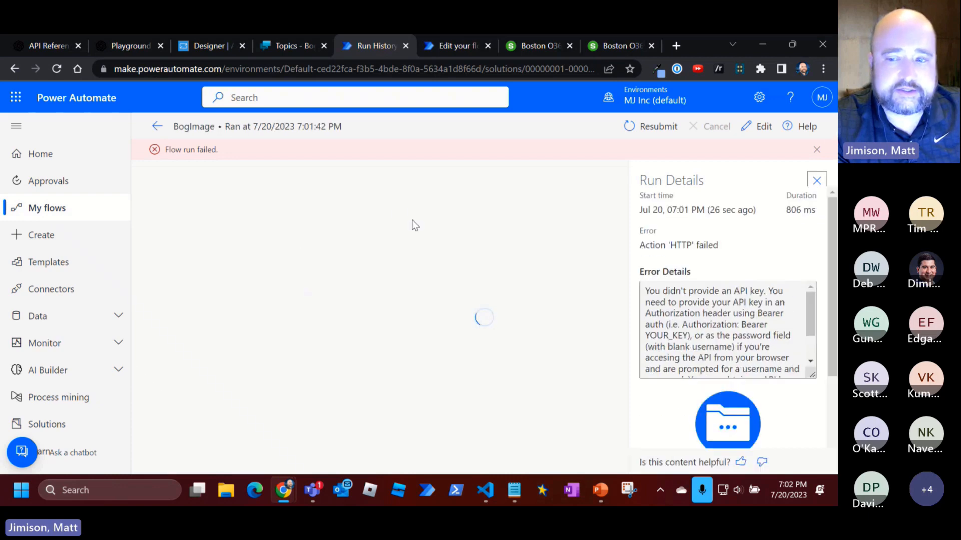
# Examine the failed run's error details and the HTTP action's inputs, outputs and response body
pyautogui.moveTo(681, 292); pyautogui.dragTo(783, 291)
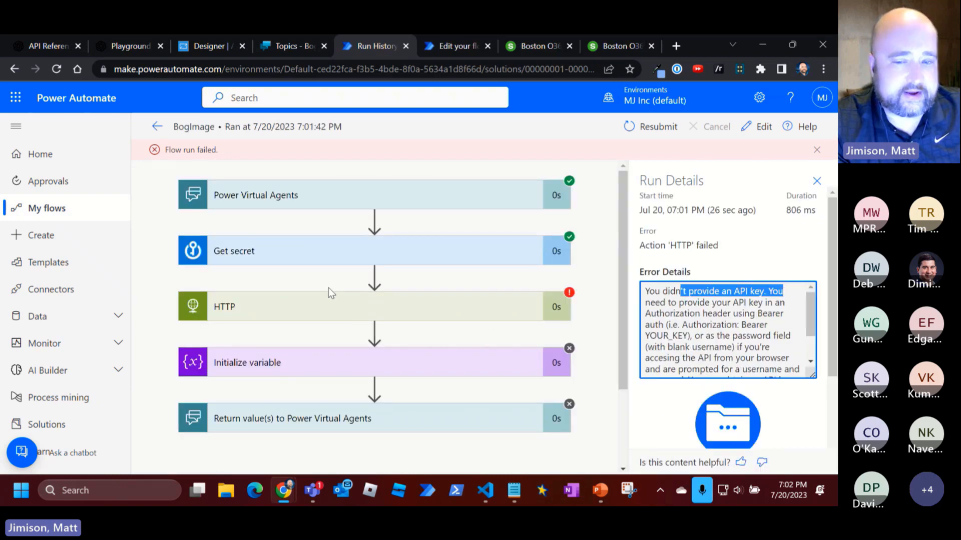
pyautogui.click(245, 307)
pyautogui.scroll(-5, 194, 275)
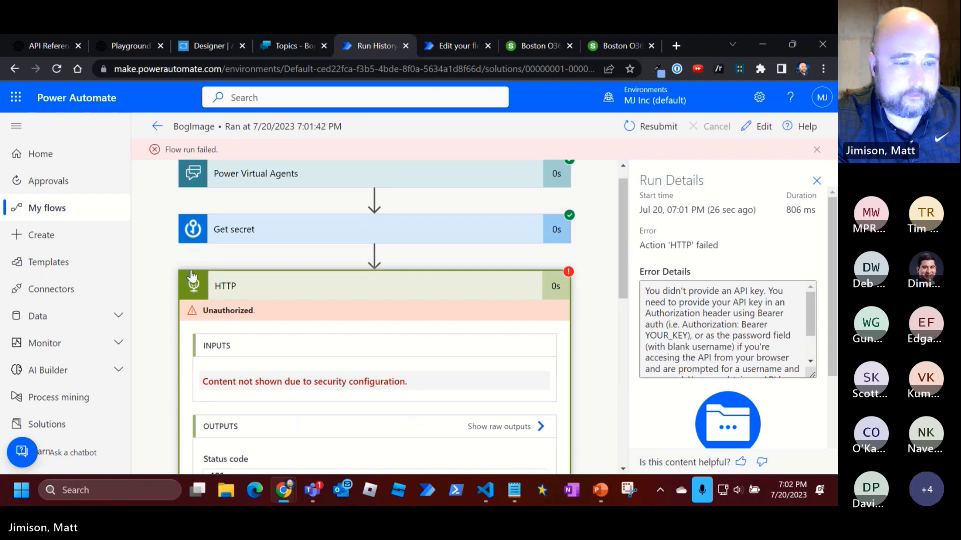
pyautogui.scroll(5, 194, 275)
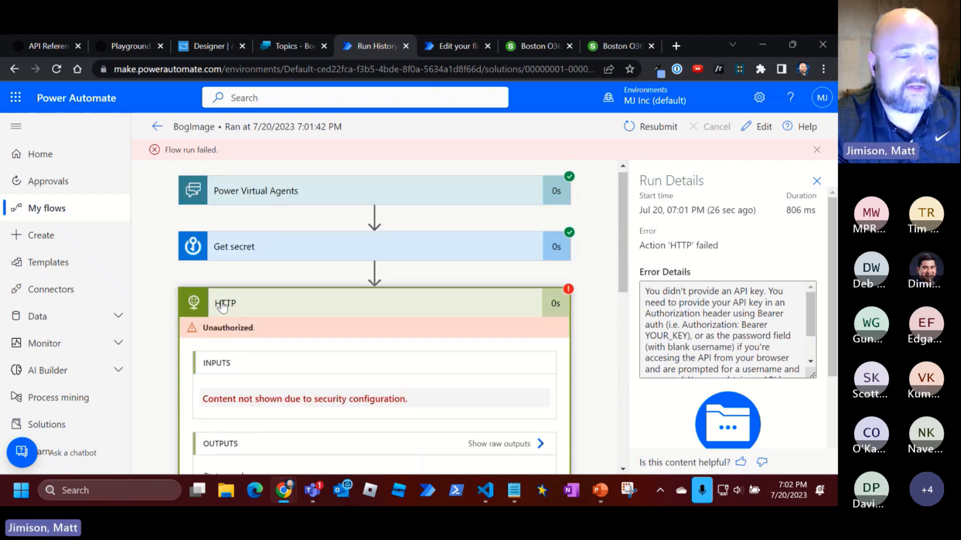
pyautogui.scroll(-5, 225, 254)
pyautogui.scroll(-5, 226, 254)
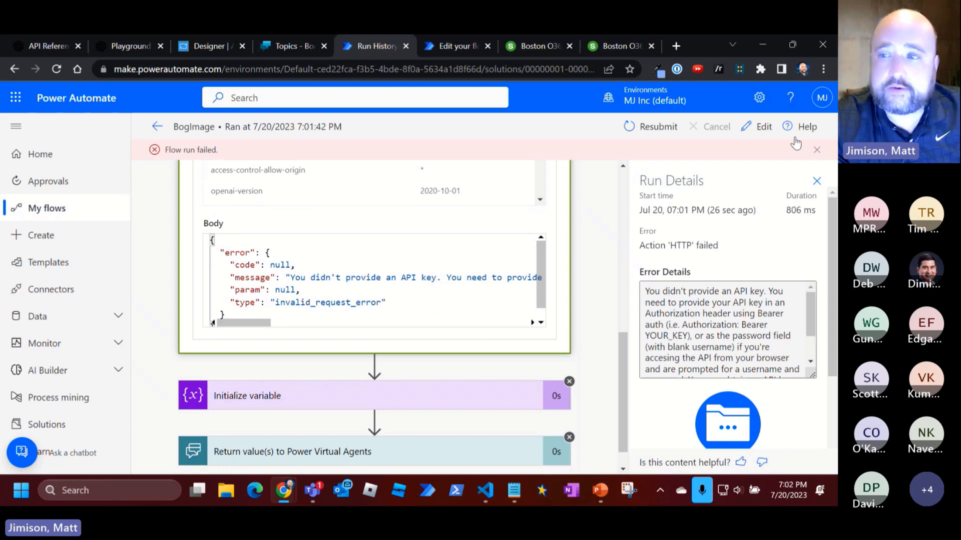
# Open the BogImage flow for editing and check the OpenAI request header names in the cheat file in Notepad
pyautogui.click(770, 134)
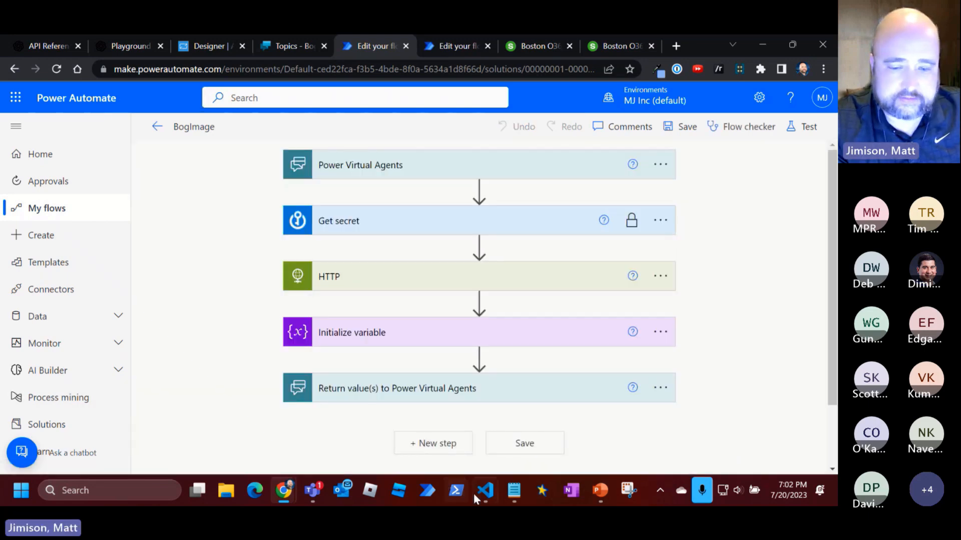
pyautogui.click(515, 492)
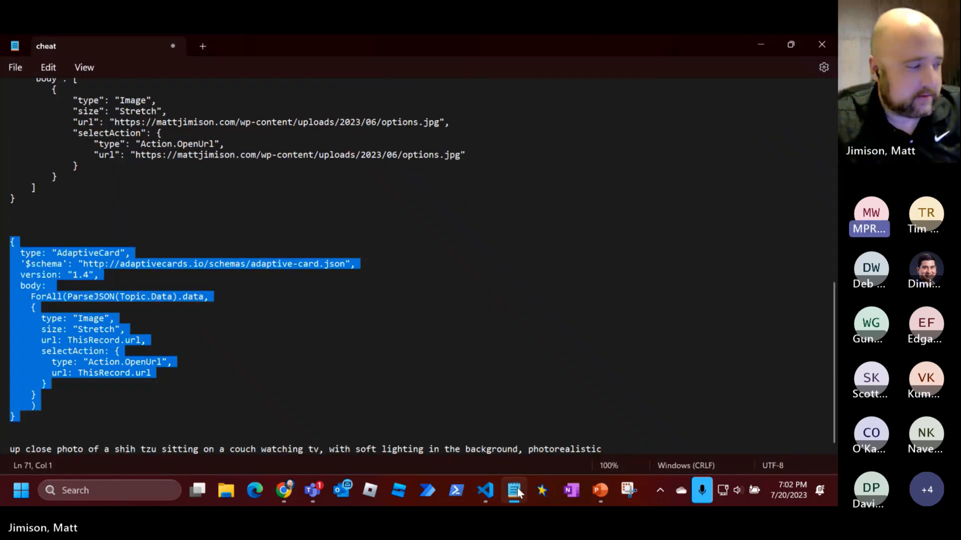
pyautogui.click(161, 376)
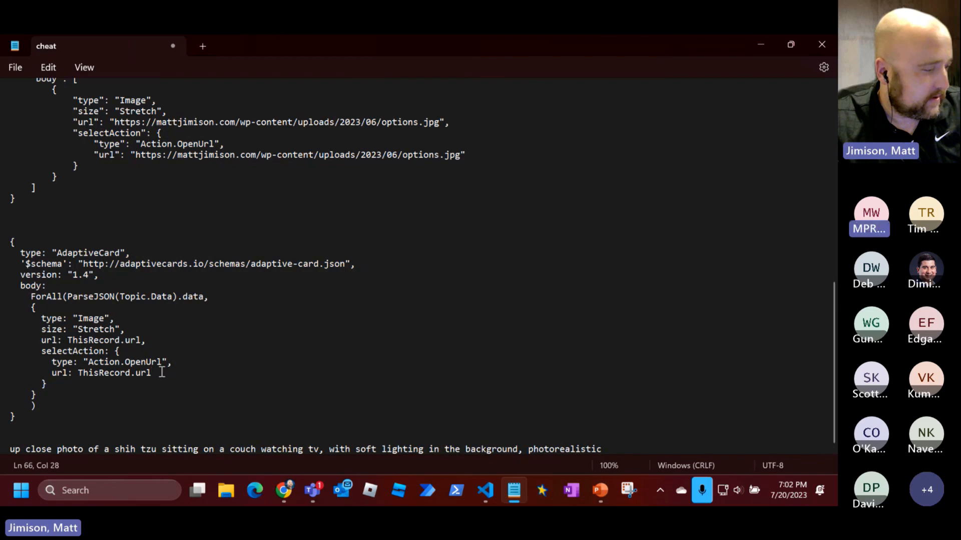
pyautogui.scroll(2, 161, 372)
pyautogui.scroll(-1, 160, 371)
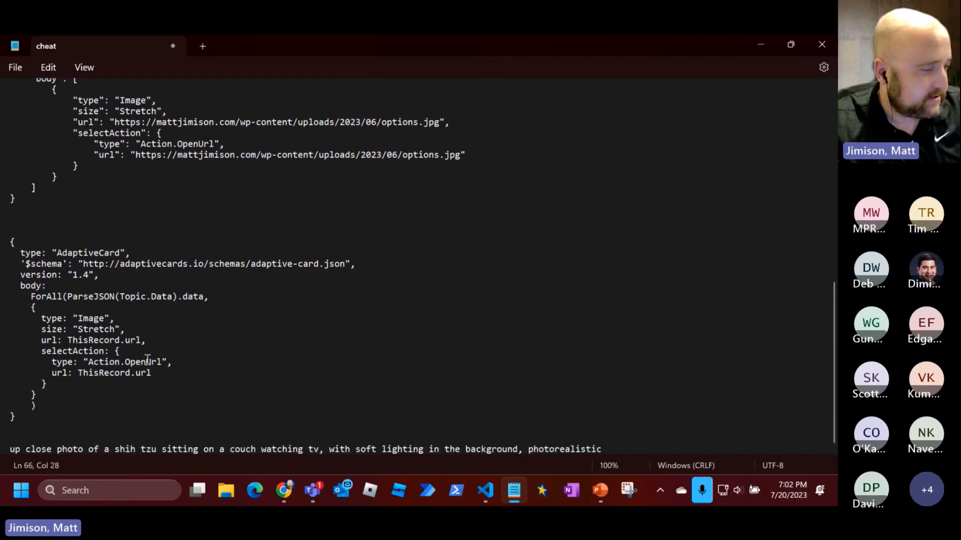
pyautogui.scroll(12, 145, 360)
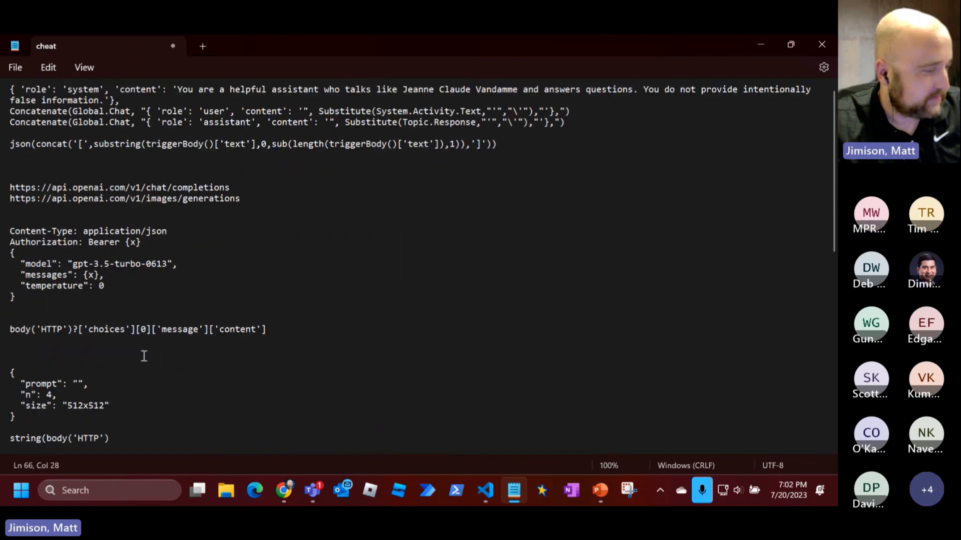
pyautogui.click(761, 44)
# Rename the HTTP action's Authentication header key to "Authorization" and save the flow
pyautogui.click(579, 275)
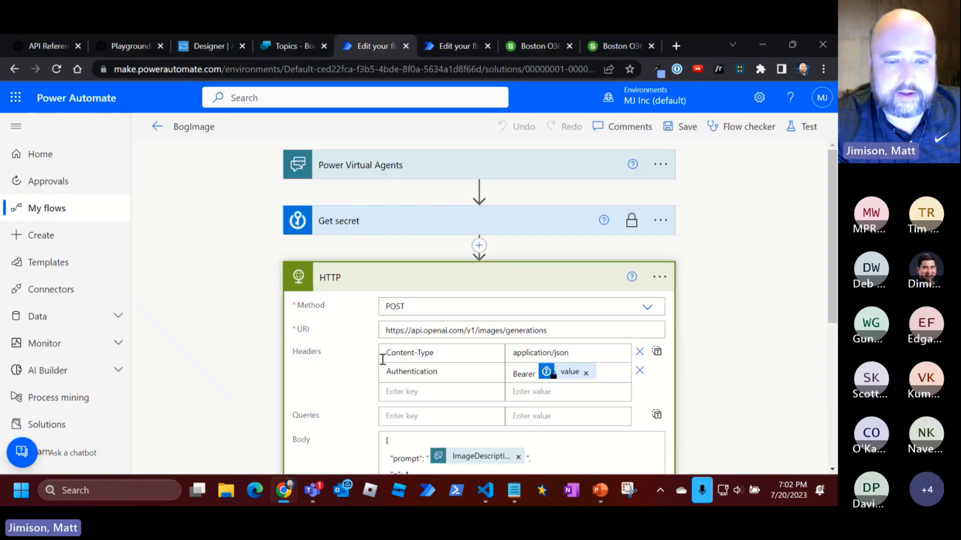
pyautogui.moveTo(443, 375); pyautogui.dragTo(353, 379)
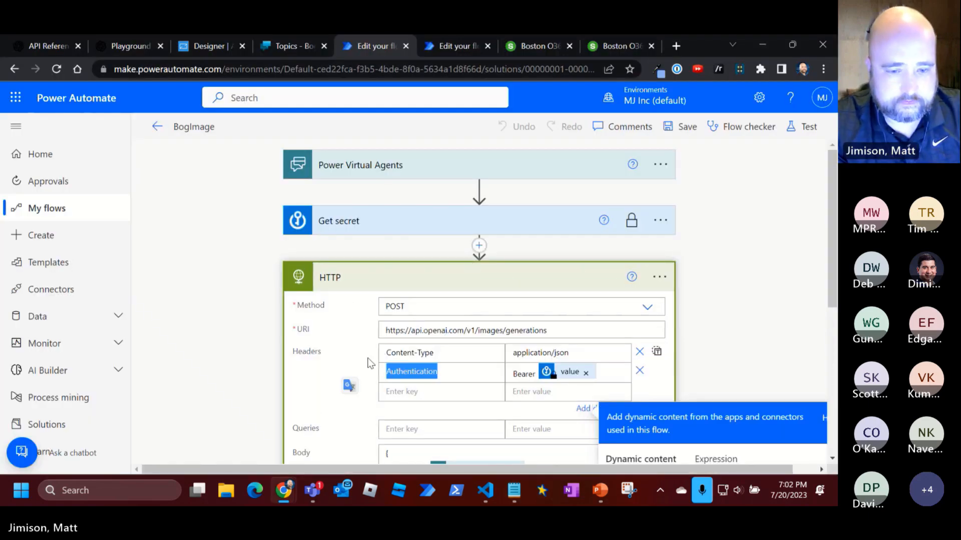
pyautogui.write('Authorization')
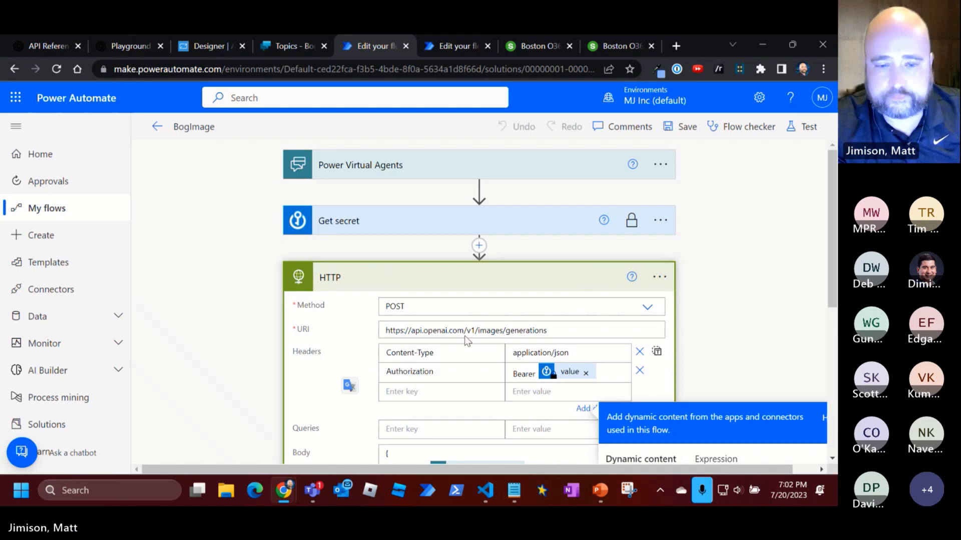
pyautogui.click(673, 123)
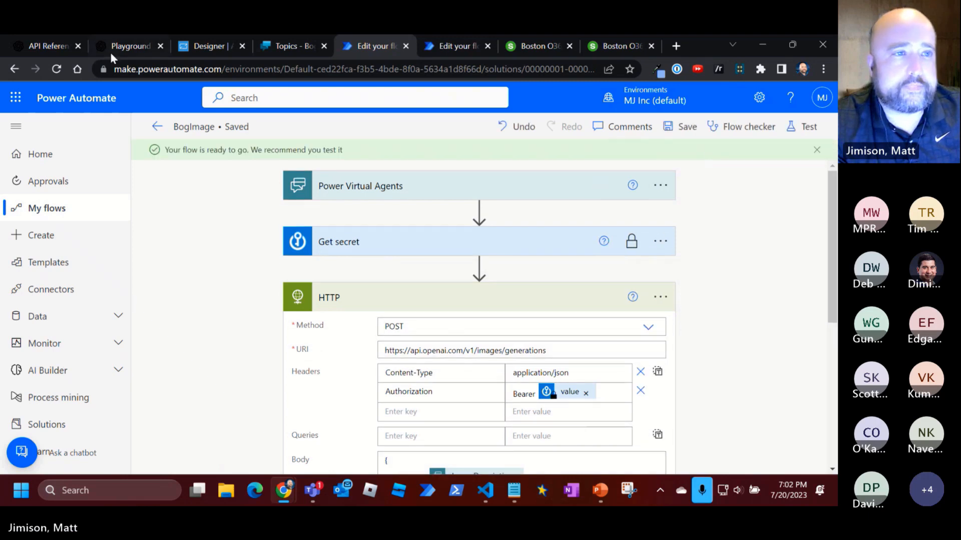
# Switch to Bogbot in Power Virtual Agents, restart the test conversation and send "bogimage"
pyautogui.click(299, 42)
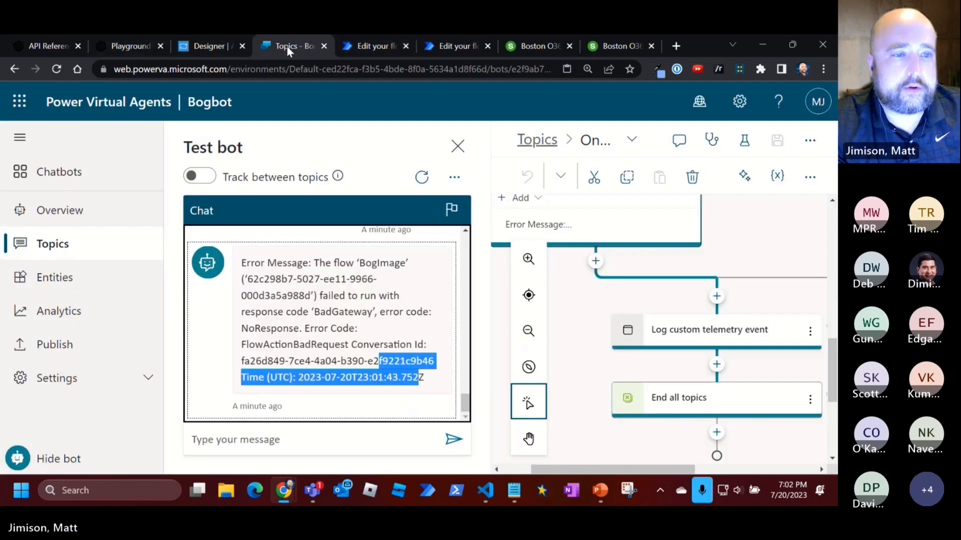
pyautogui.click(424, 179)
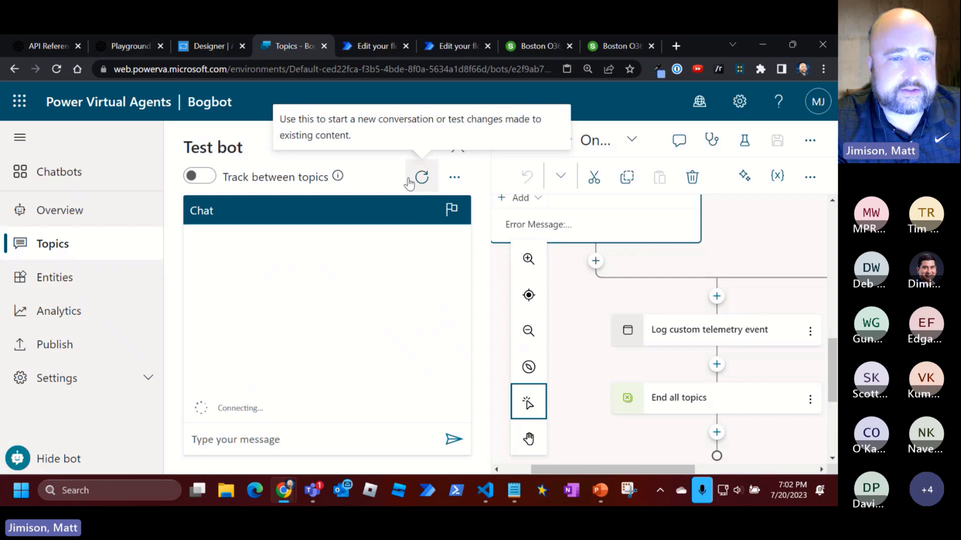
pyautogui.click(233, 441)
pyautogui.write('bogimsa')
pyautogui.press('BackSpace')
pyautogui.press('BackSpace')
pyautogui.write('age')
pyautogui.press('Return')
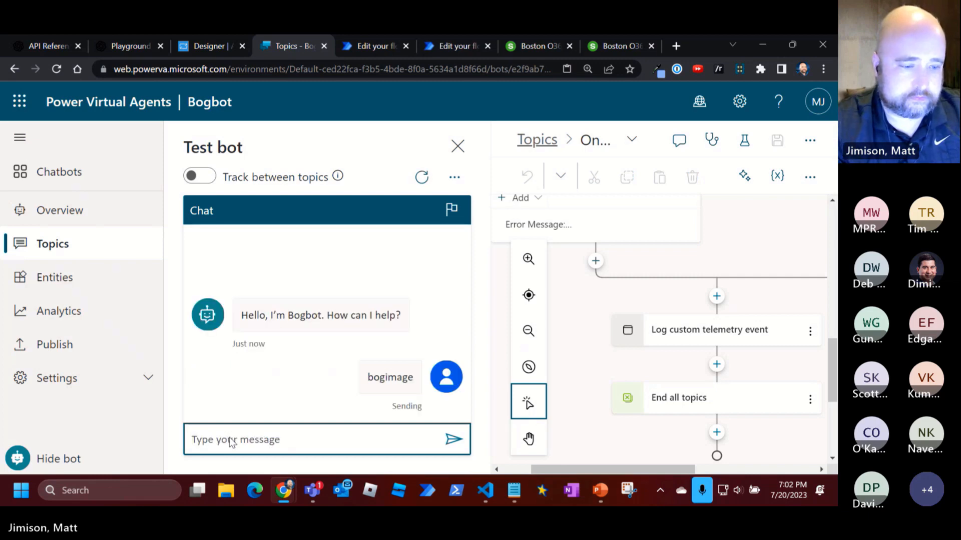
# Answer the image description question with "photorealistic image of a whiskey shelf"
pyautogui.write('photorealis')
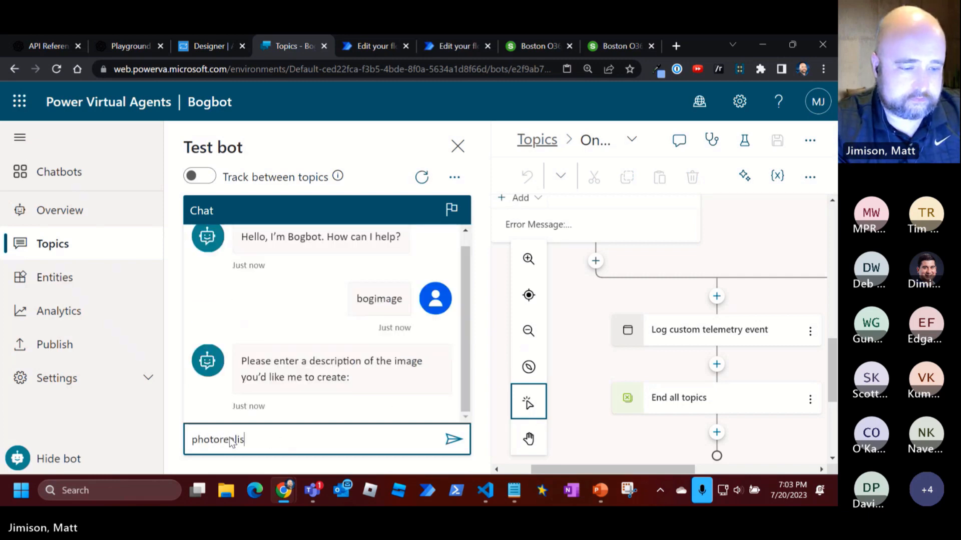
pyautogui.write('tic image of a whiskey shelf')
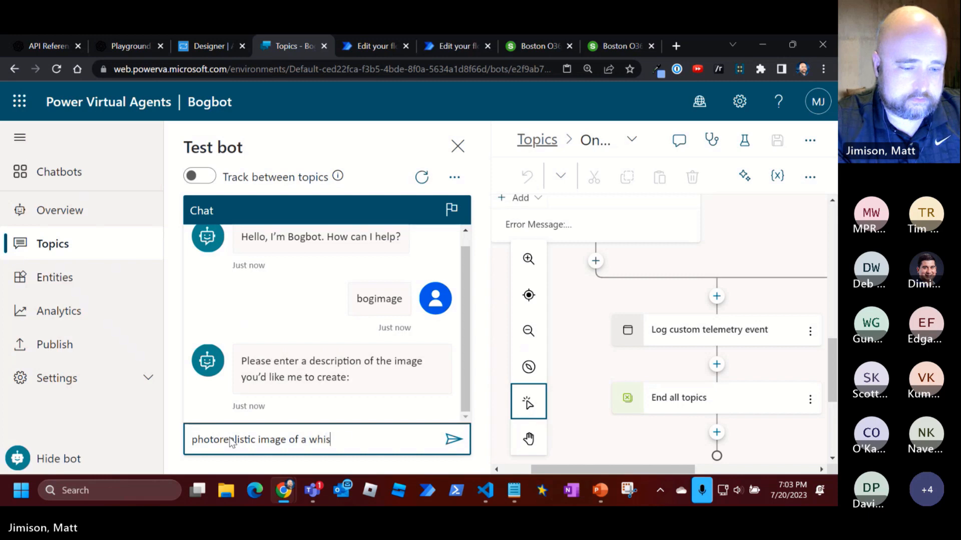
pyautogui.hotkey('ctrl', 'a')
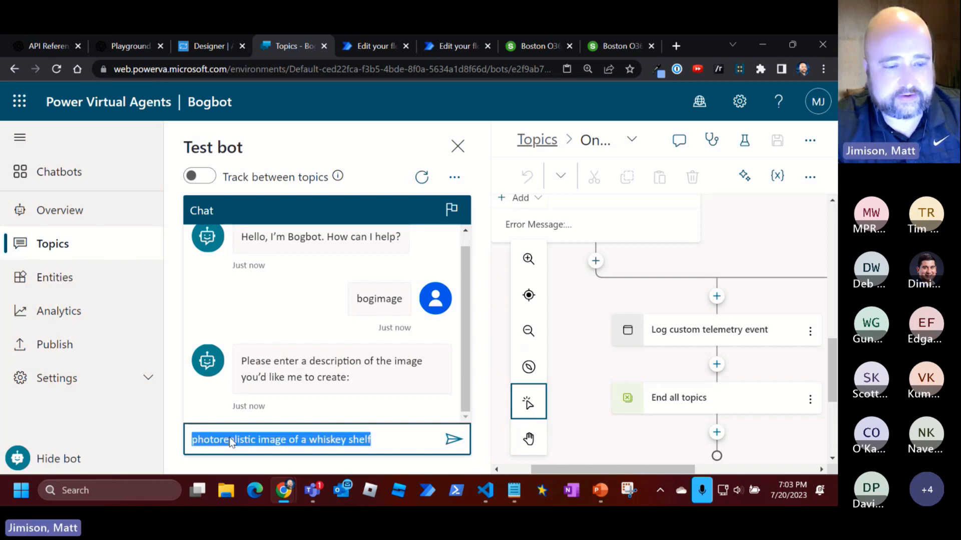
pyautogui.press('Return')
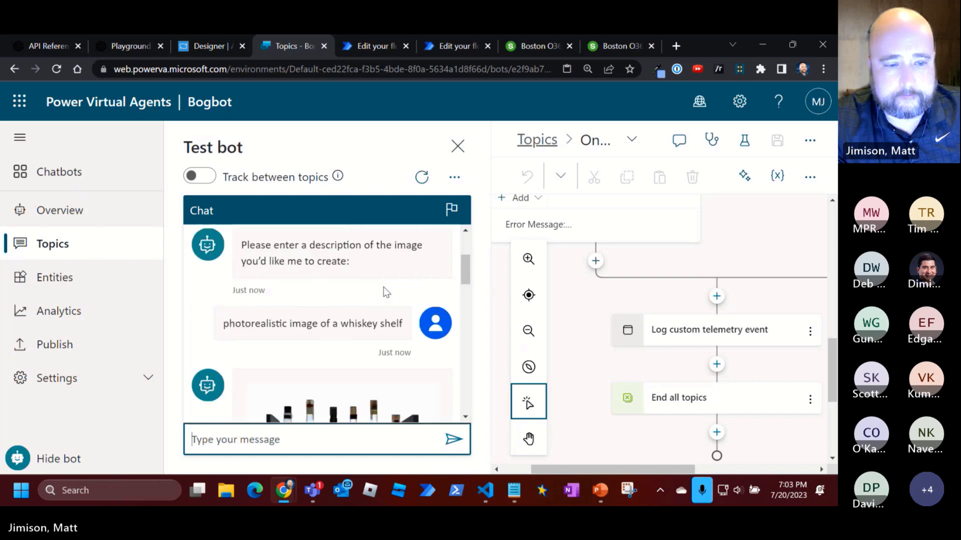
# Review the generated whiskey shelf images in the chat, viewing the first three at full size in their own browser tabs
pyautogui.moveTo(466, 394); pyautogui.dragTo(460, 294)
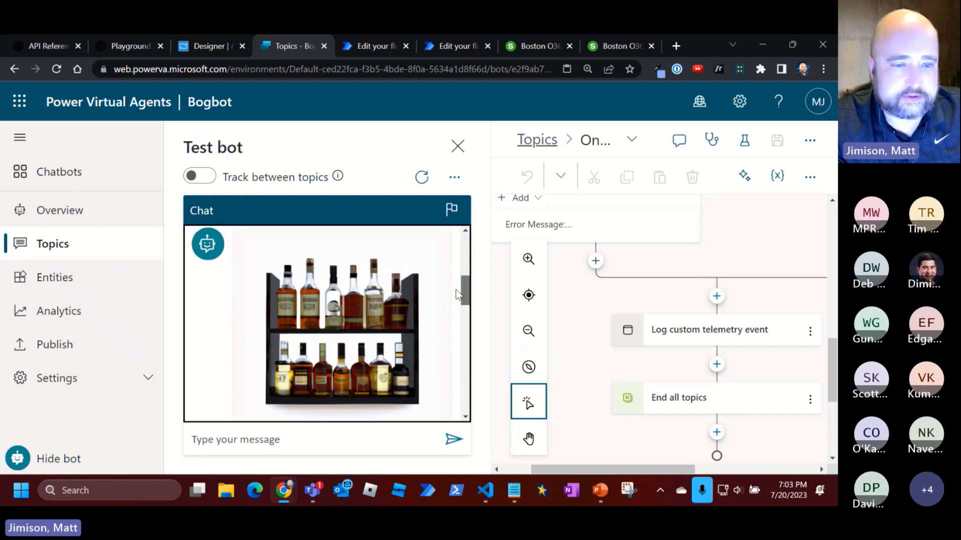
pyautogui.click(373, 304)
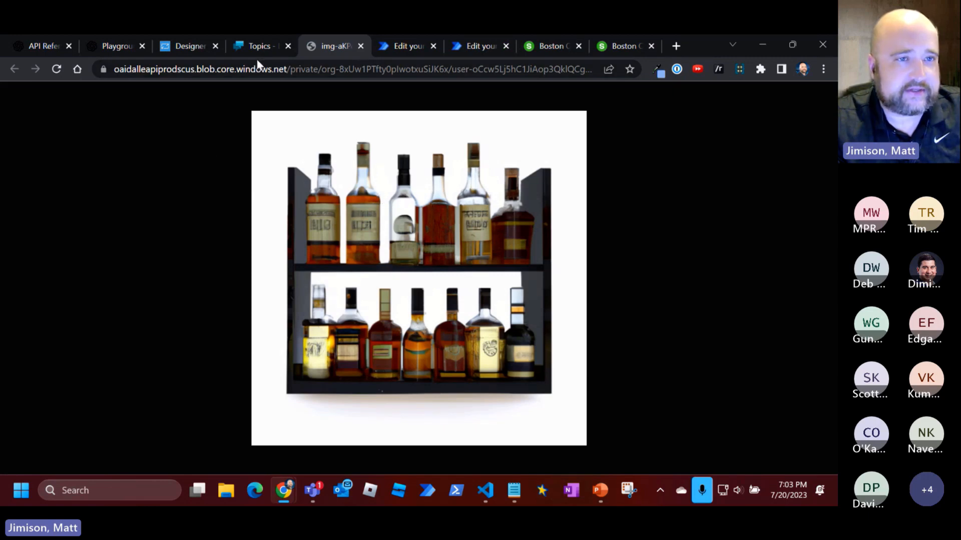
pyautogui.click(245, 47)
pyautogui.scroll(-3, 352, 307)
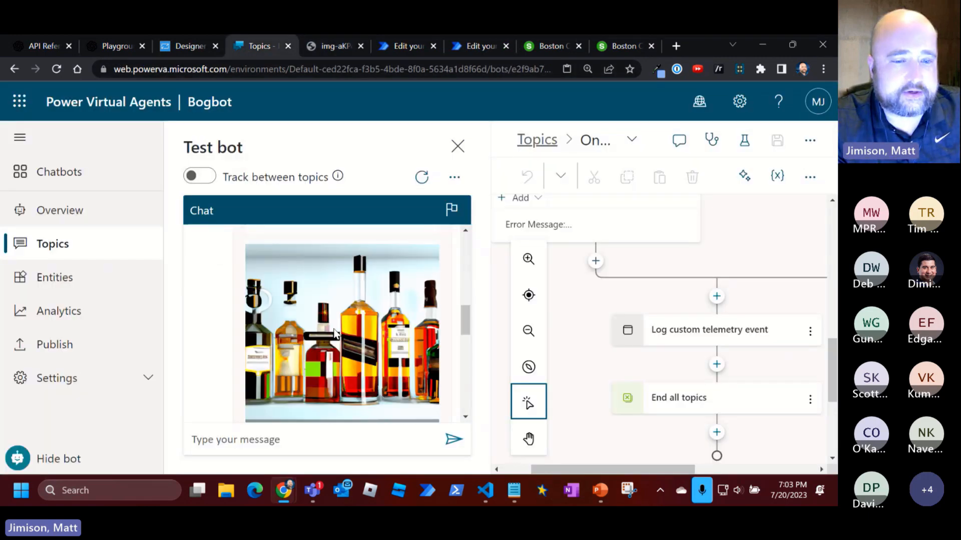
pyautogui.click(325, 313)
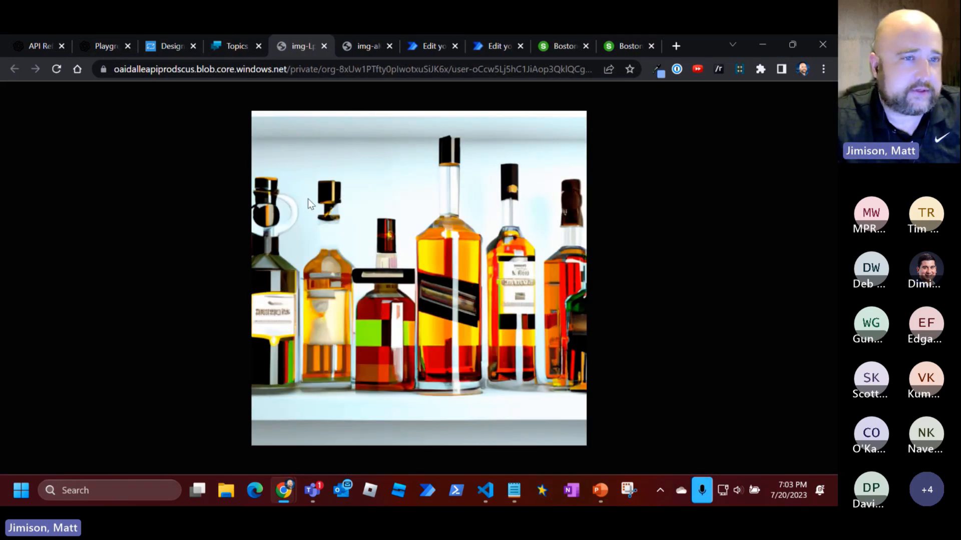
pyautogui.click(244, 47)
pyautogui.scroll(-5, 317, 321)
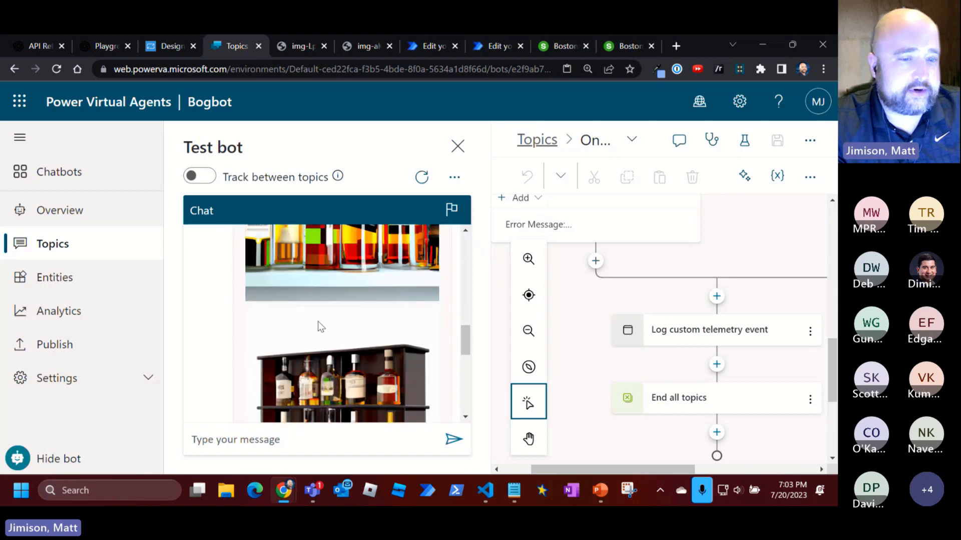
pyautogui.click(317, 320)
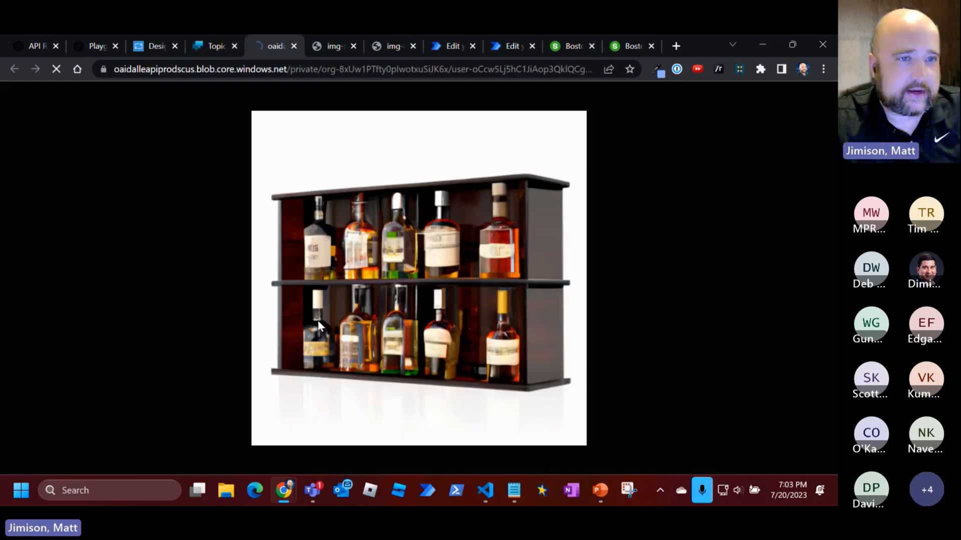
pyautogui.click(211, 45)
pyautogui.scroll(-4, 318, 384)
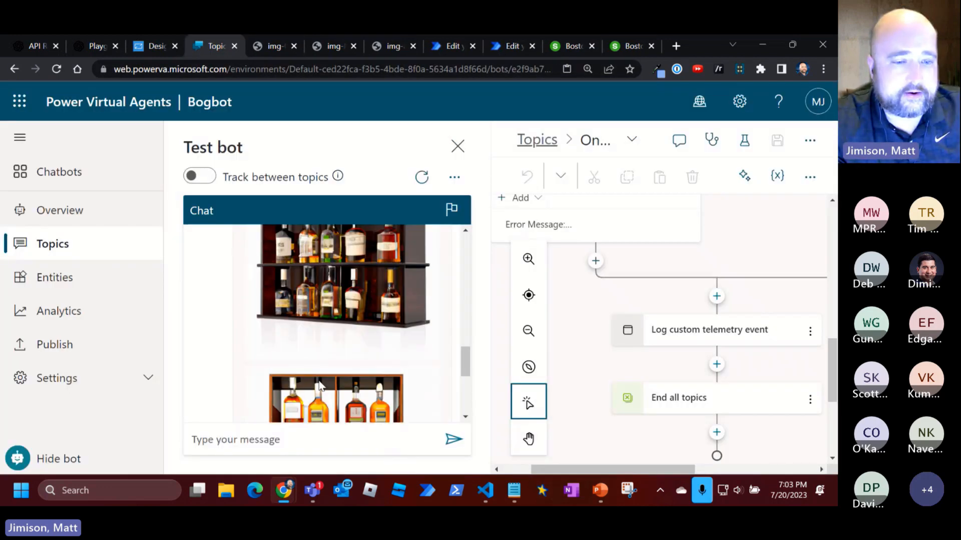
pyautogui.scroll(-3, 319, 384)
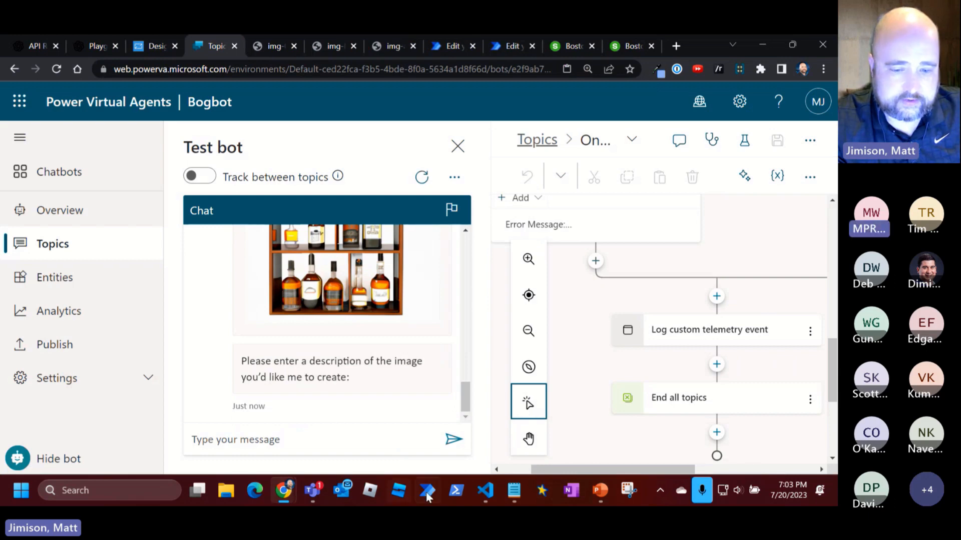
# Copy the shih tzu photo prompt from the cheat file in Notepad and send it as the image description in the test chat
pyautogui.click(507, 488)
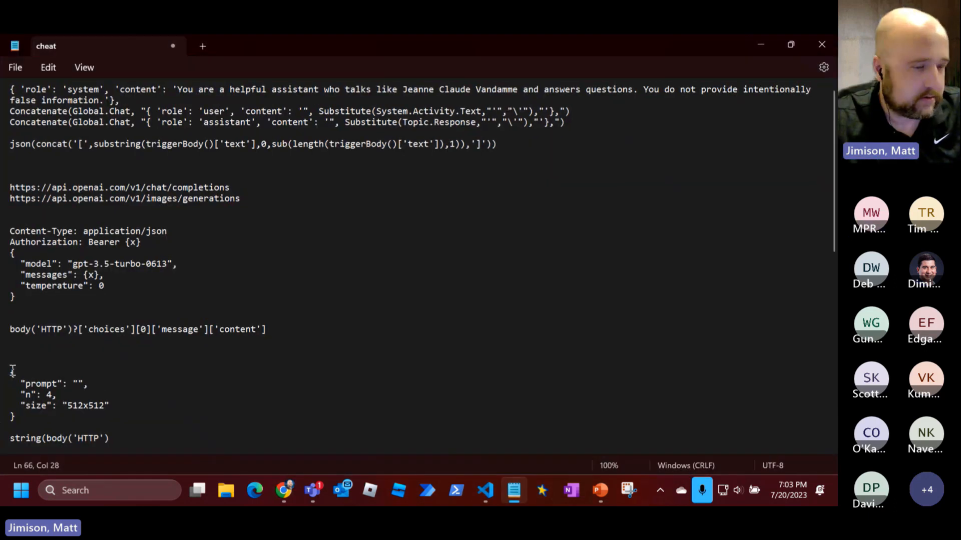
pyautogui.scroll(-14, 300, 272)
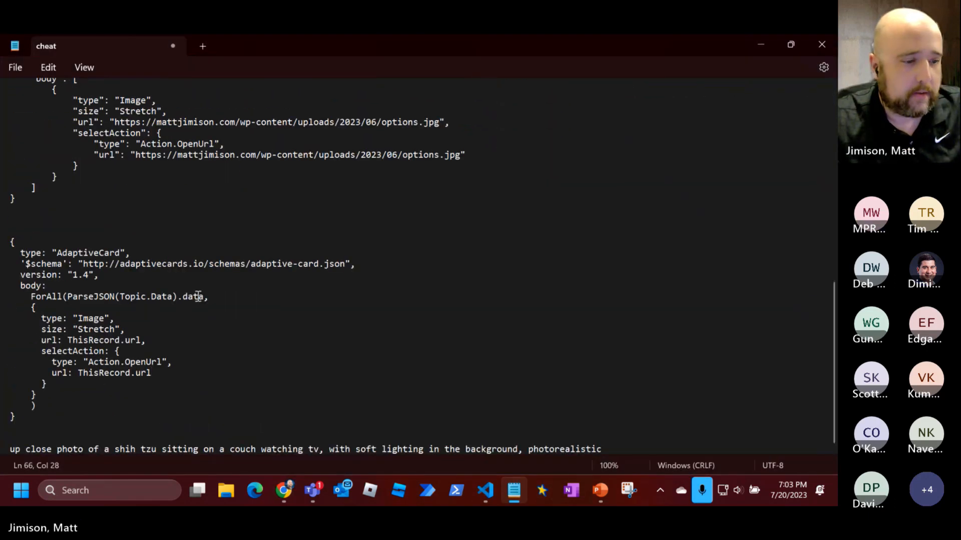
pyautogui.click(601, 449)
pyautogui.moveTo(602, 448); pyautogui.dragTo(3, 450)
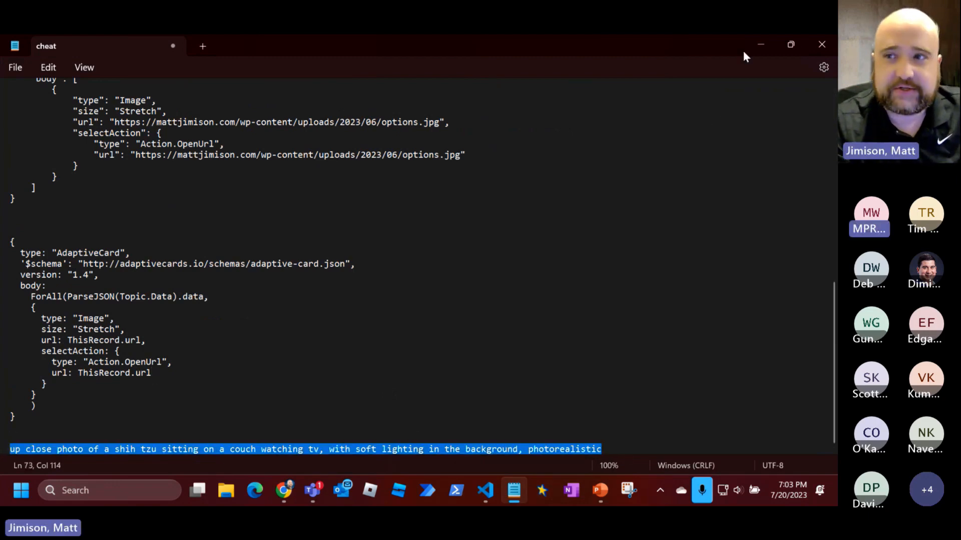
pyautogui.click(761, 44)
pyautogui.click(247, 438)
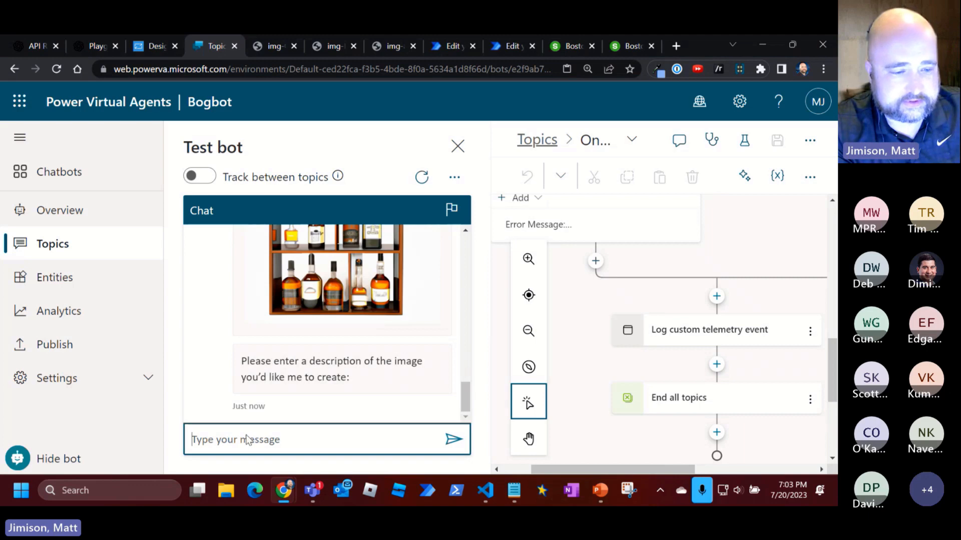
pyautogui.hotkey('ctrl', 'v')
pyautogui.click(449, 440)
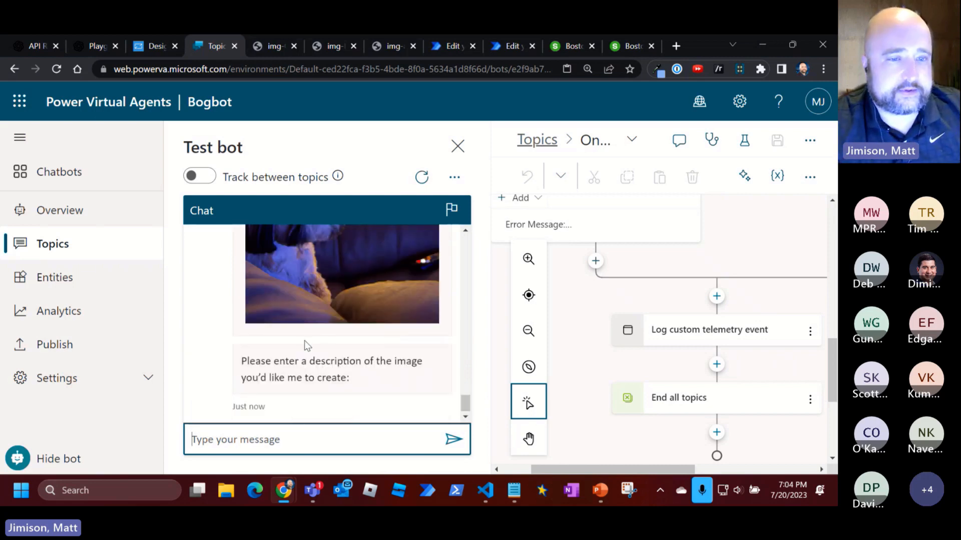
# Look through the generated shih tzu images in the test chat
pyautogui.scroll(5, 304, 341)
pyautogui.scroll(-3, 305, 333)
pyautogui.scroll(4, 306, 323)
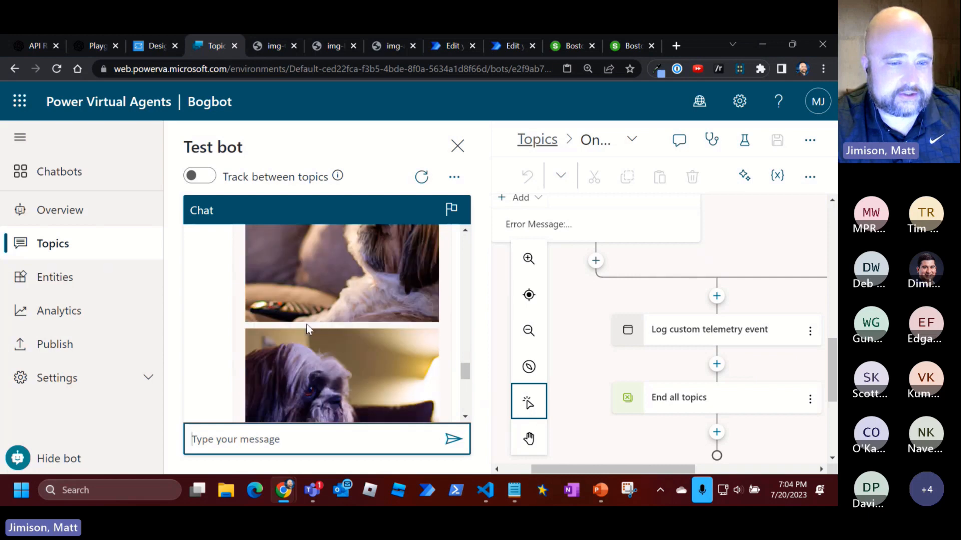
pyautogui.moveTo(465, 393); pyautogui.dragTo(463, 369)
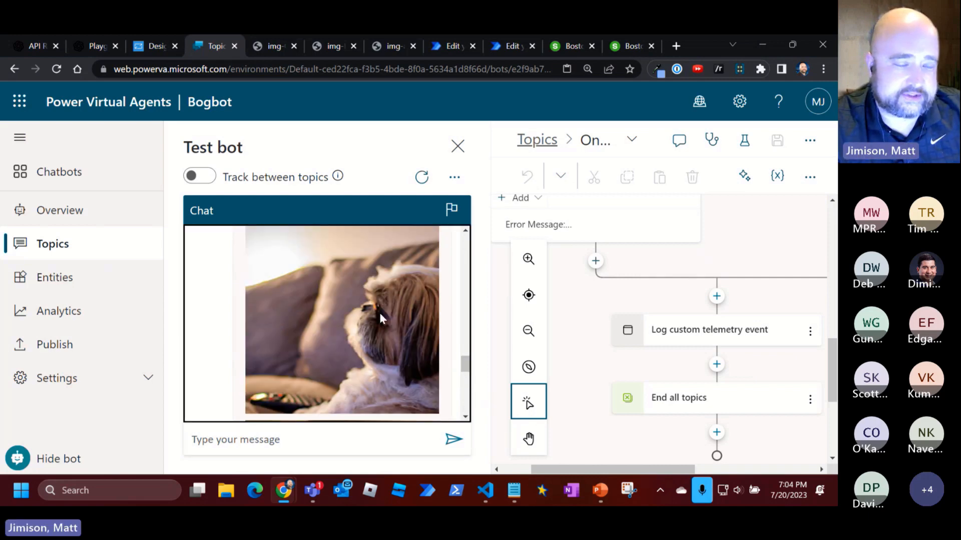
# Switch to the openai-pva-deep-dive presentation in PowerPoint and show the References slide
pyautogui.moveTo(465, 367)
pyautogui.mouseDown()
pyautogui.moveTo(464, 349)
pyautogui.moveTo(464, 367)
pyautogui.mouseUp()
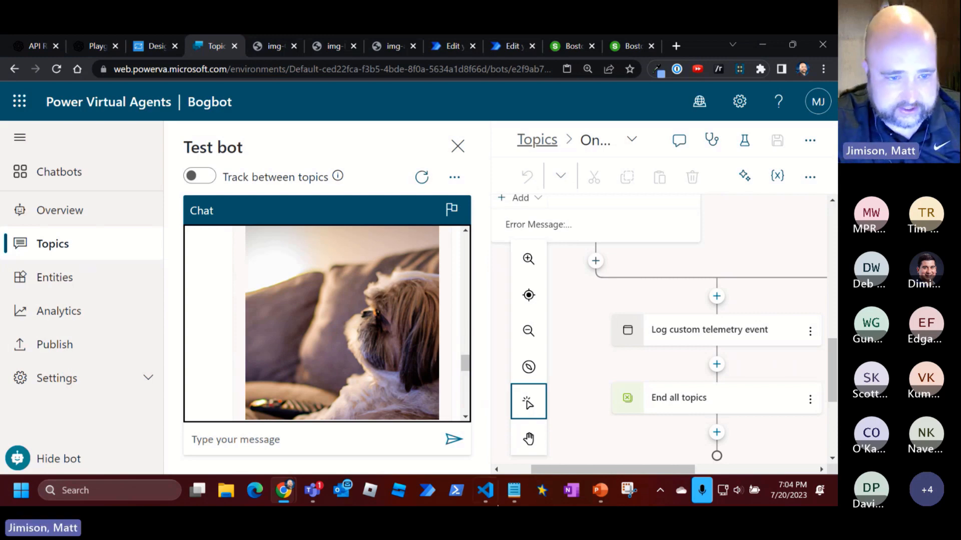
pyautogui.click(592, 488)
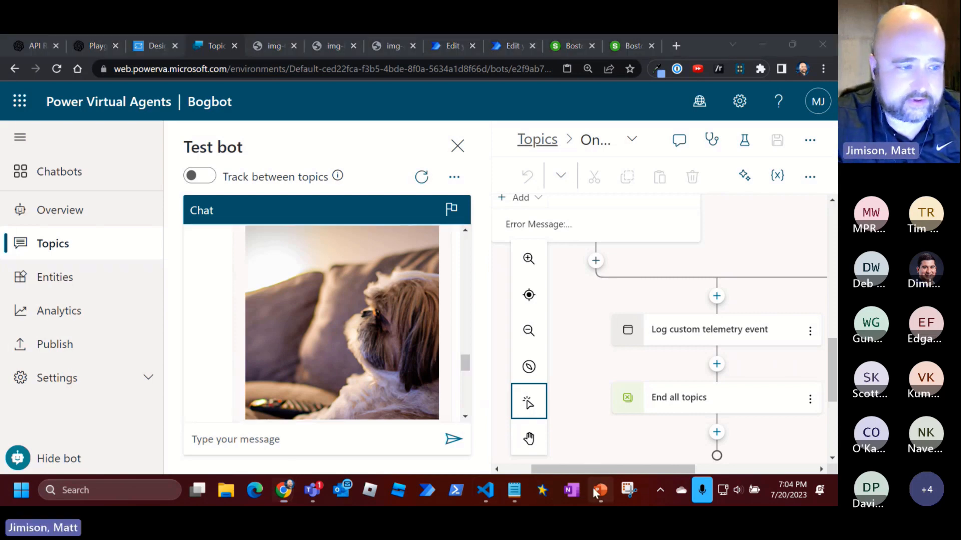
pyautogui.scroll(-2, 63, 346)
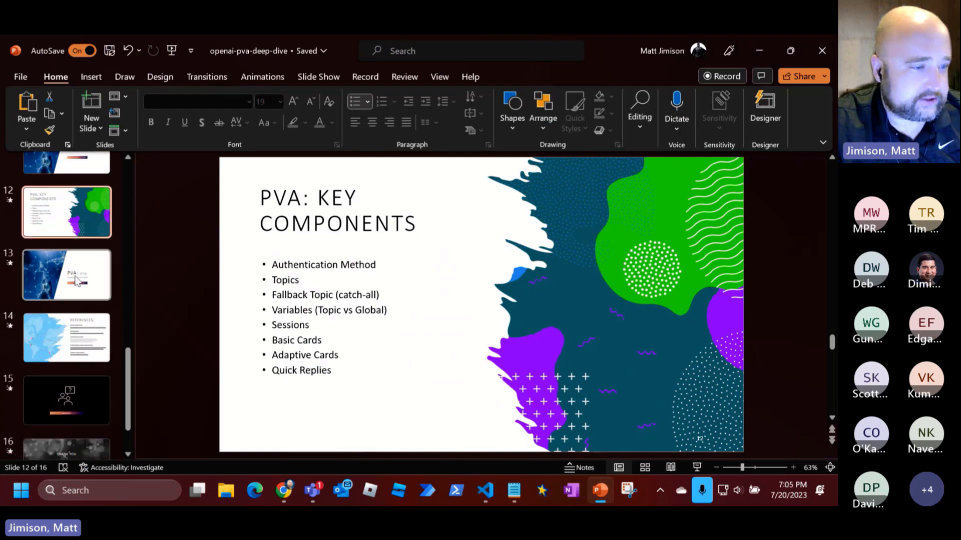
pyautogui.click(61, 347)
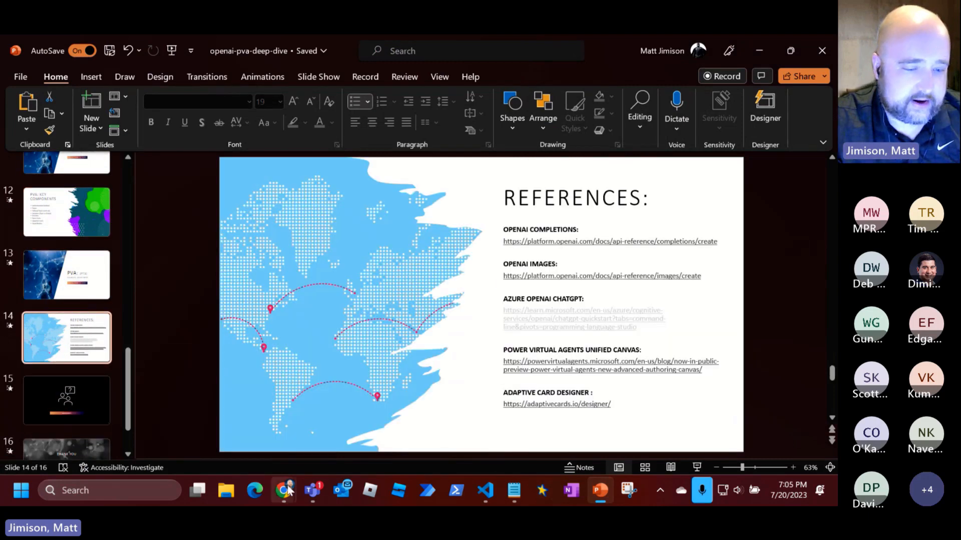
# Bring up the incognito Chrome window with the OpenAI account creation page and close it
pyautogui.moveTo(288, 491)
pyautogui.click(356, 388)
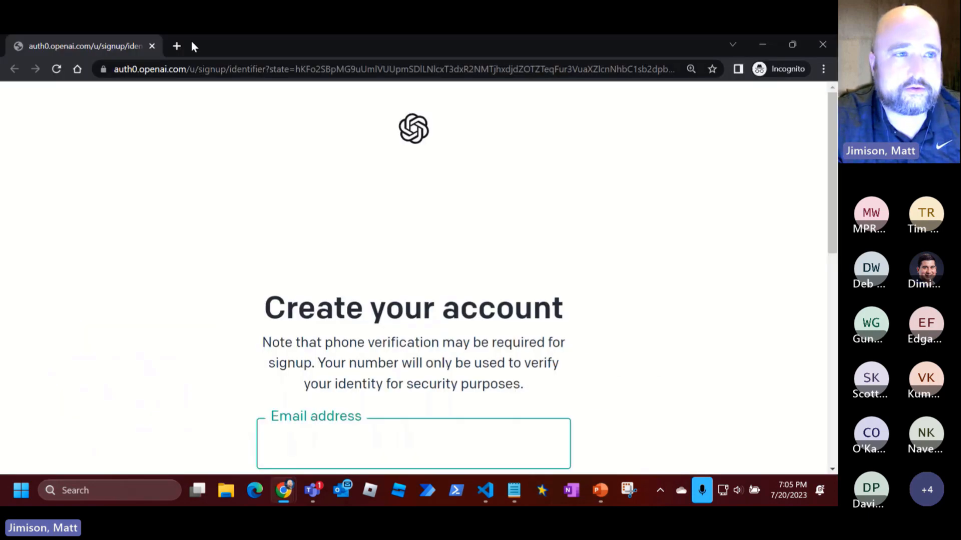
pyautogui.click(823, 45)
# Return to Chrome, activate the Slido word cloud poll "What comes to mind when you hear the term "Generative AI"?" and present it
pyautogui.moveTo(282, 495)
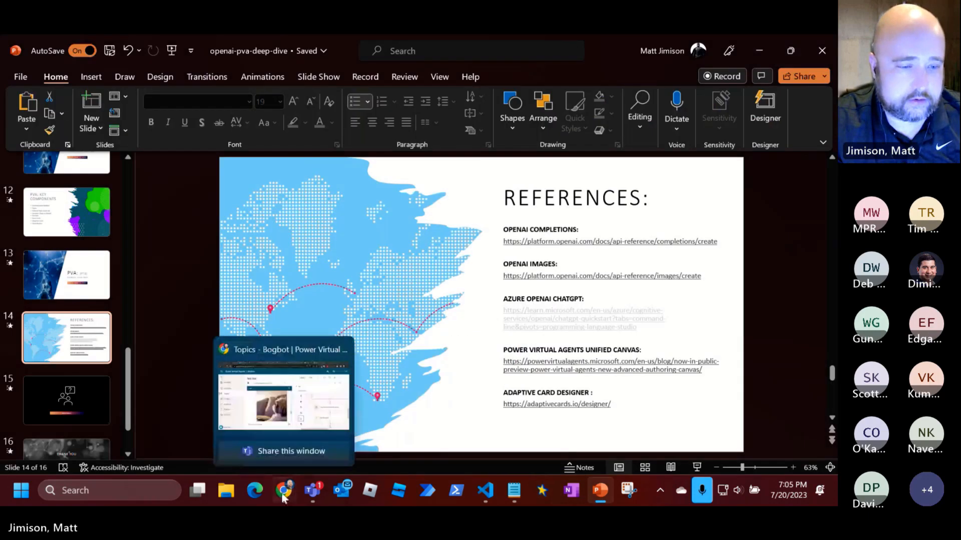
pyautogui.click(284, 398)
pyautogui.click(563, 45)
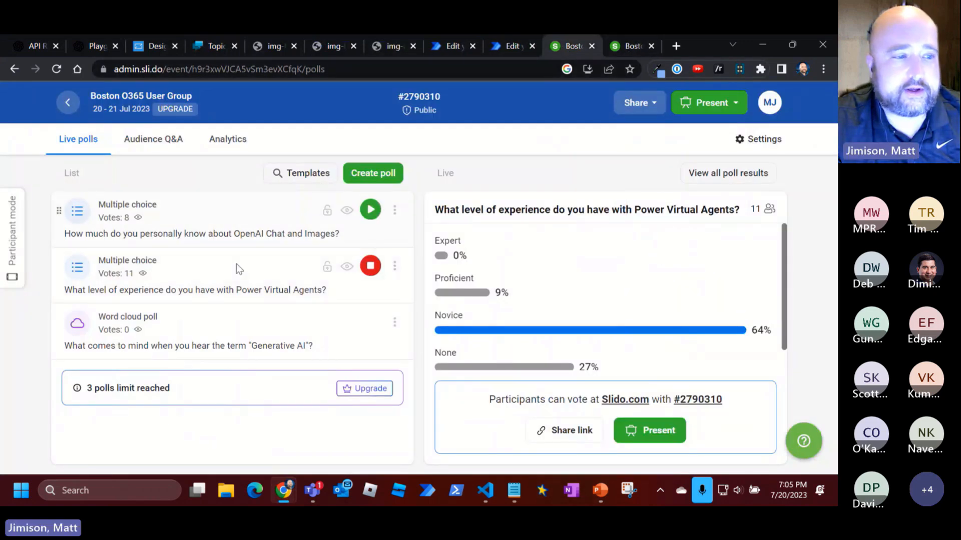
pyautogui.click(366, 323)
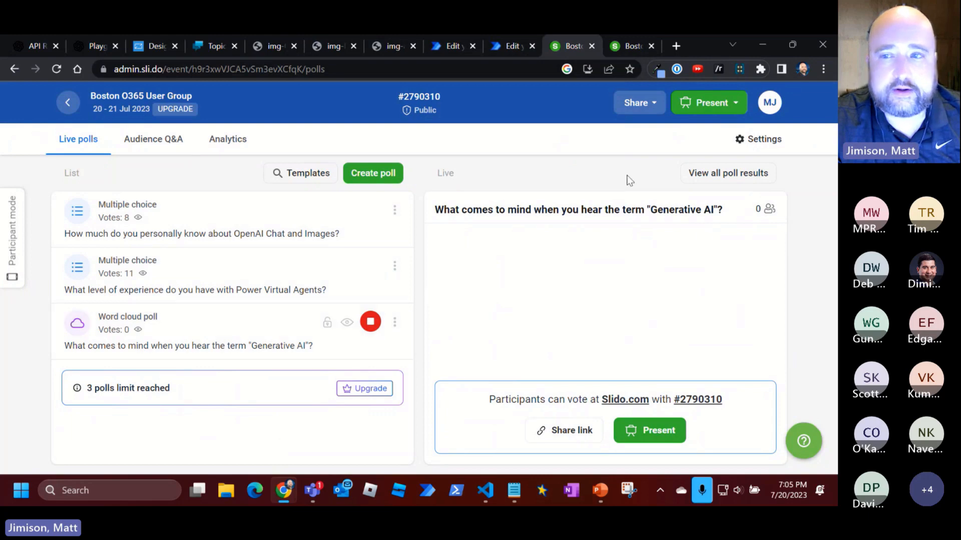
pyautogui.moveTo(661, 388); pyautogui.dragTo(675, 401)
pyautogui.click(655, 433)
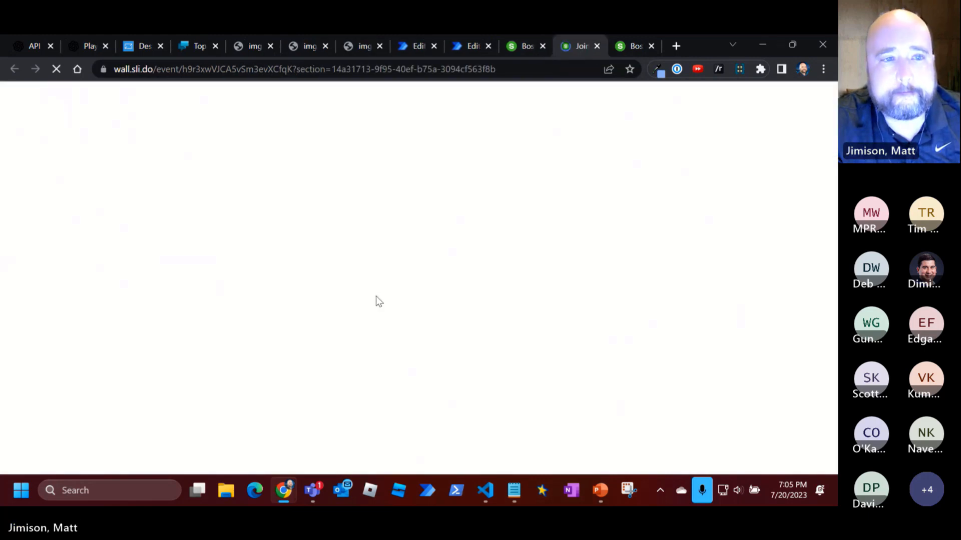